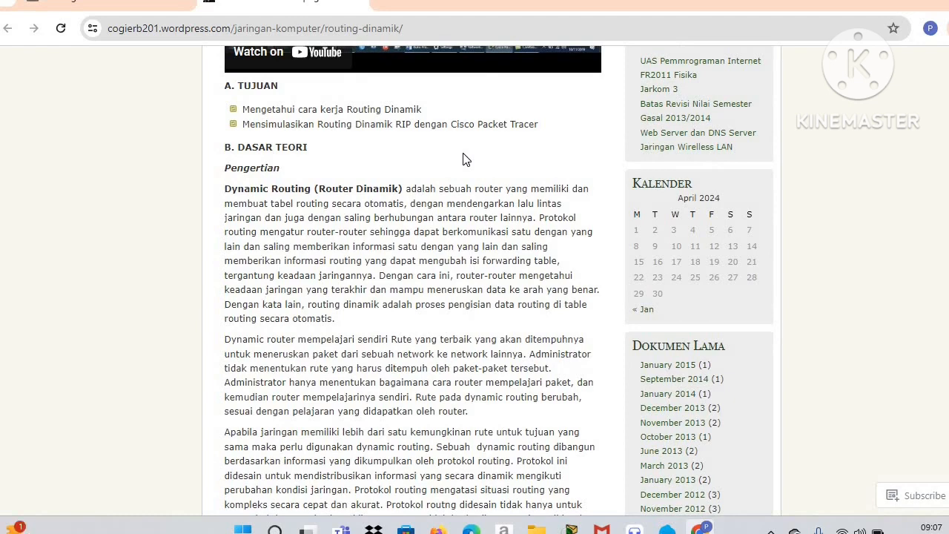
Read the article's theory on dynamic routing: its definition, protocol types, pros and cons, comparison with static routing, and how RIP works.
scroll(228, 121, down, 3)
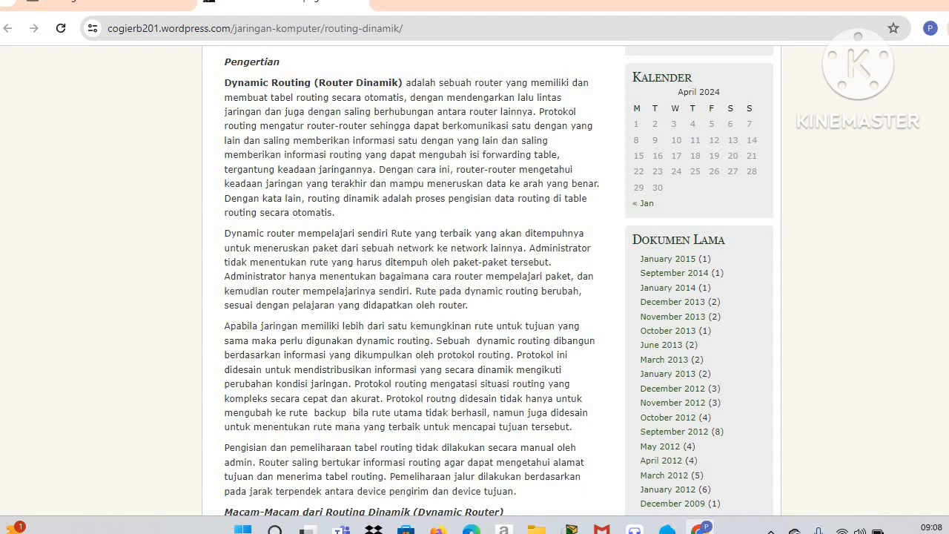
scroll(489, 282, down, 5)
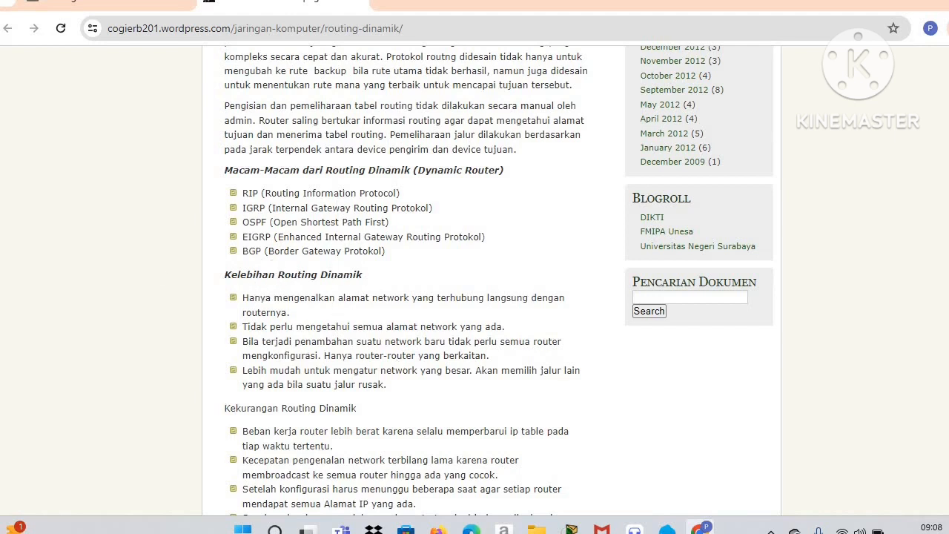
scroll(848, 158, down, 1)
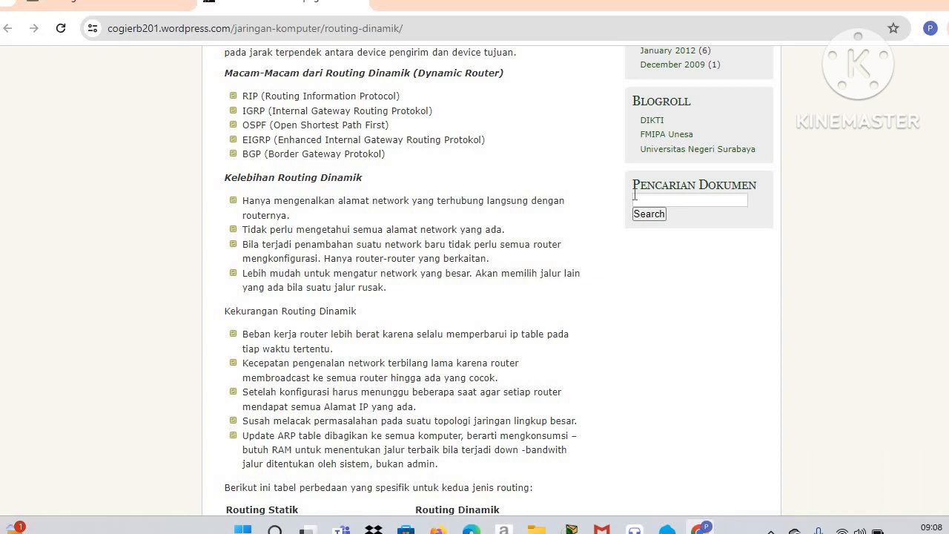
scroll(489, 281, down, 3)
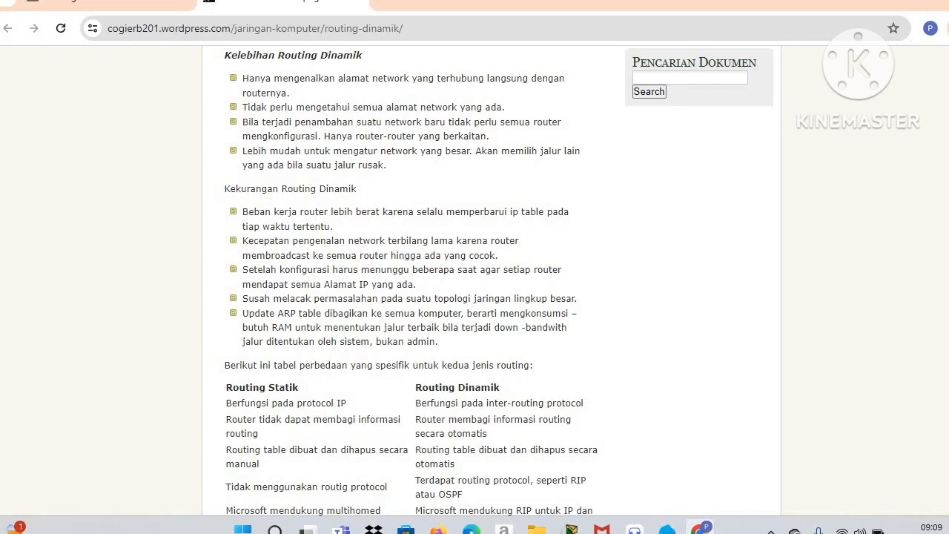
scroll(490, 282, down, 3)
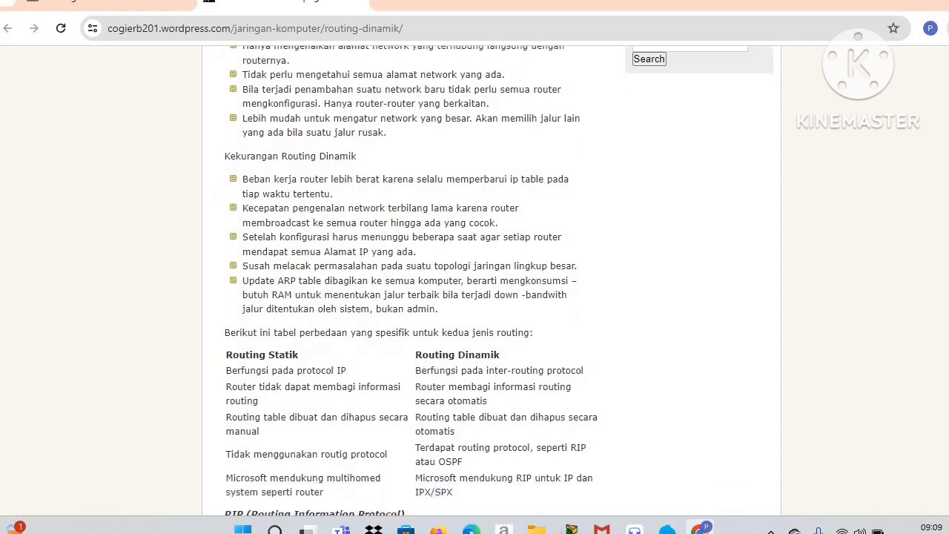
scroll(459, 234, down, 2)
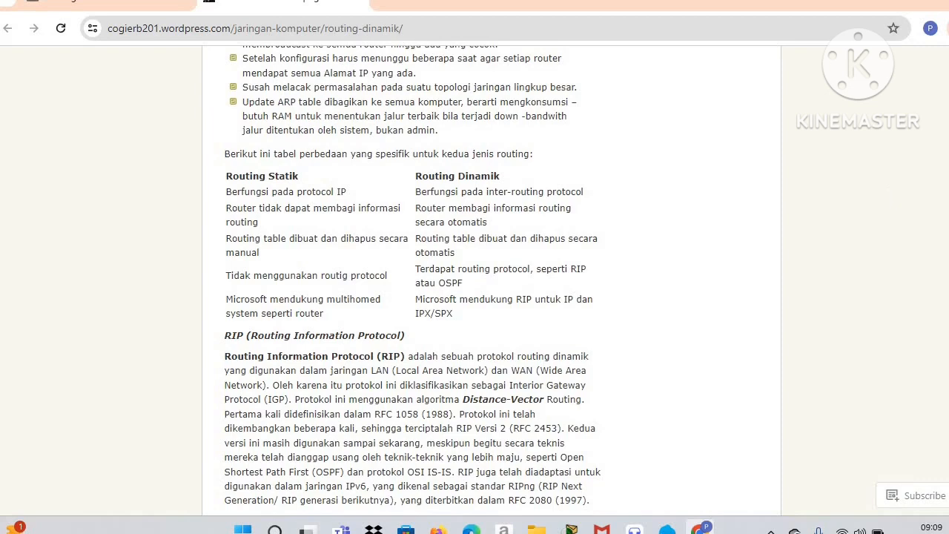
scroll(360, 282, down, 3)
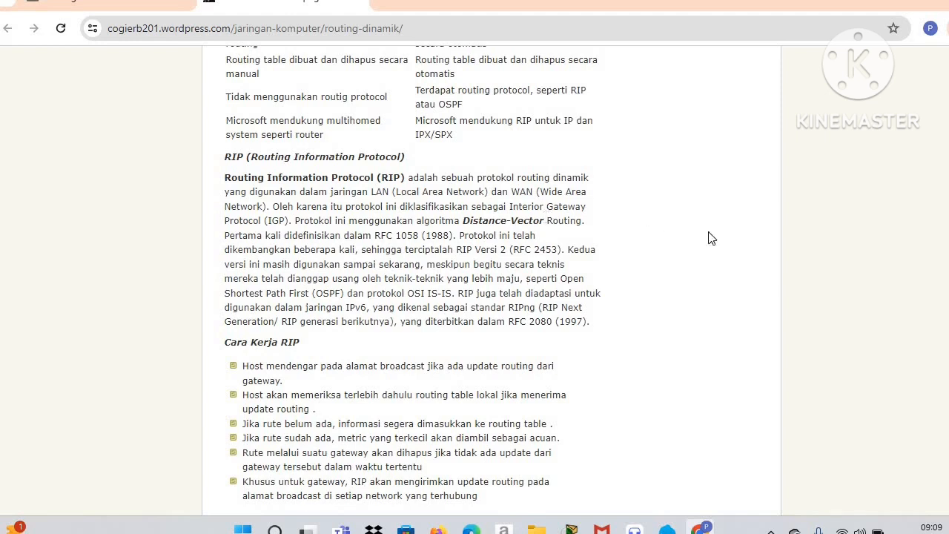
scroll(412, 279, down, 2)
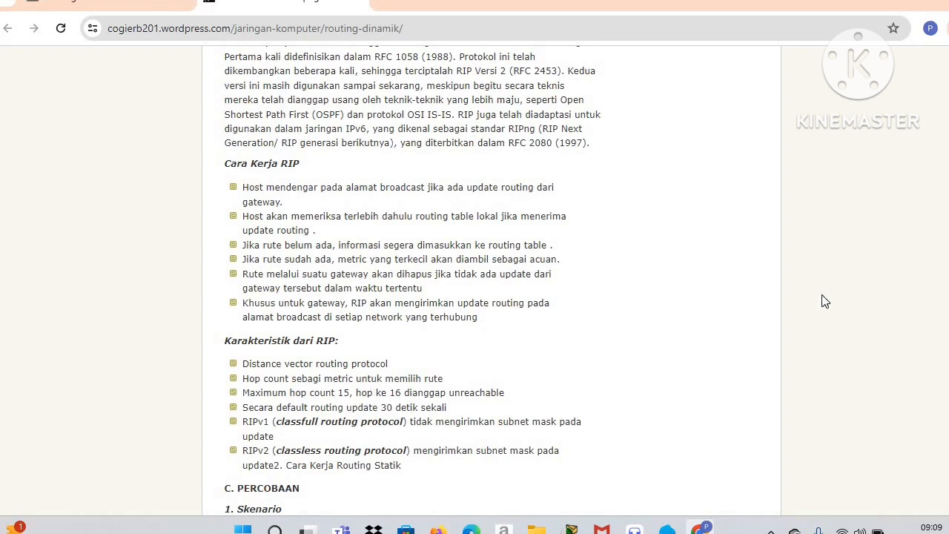
scroll(413, 281, down, 1)
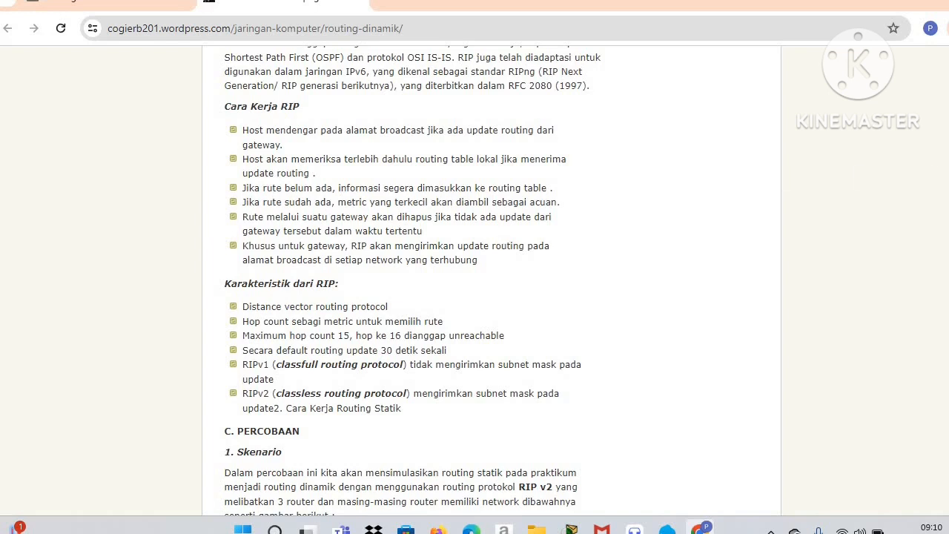
Examine the RIP characteristics, the experiment scenario, the network topology diagram and the first experiment steps in the article.
scroll(414, 282, down, 2)
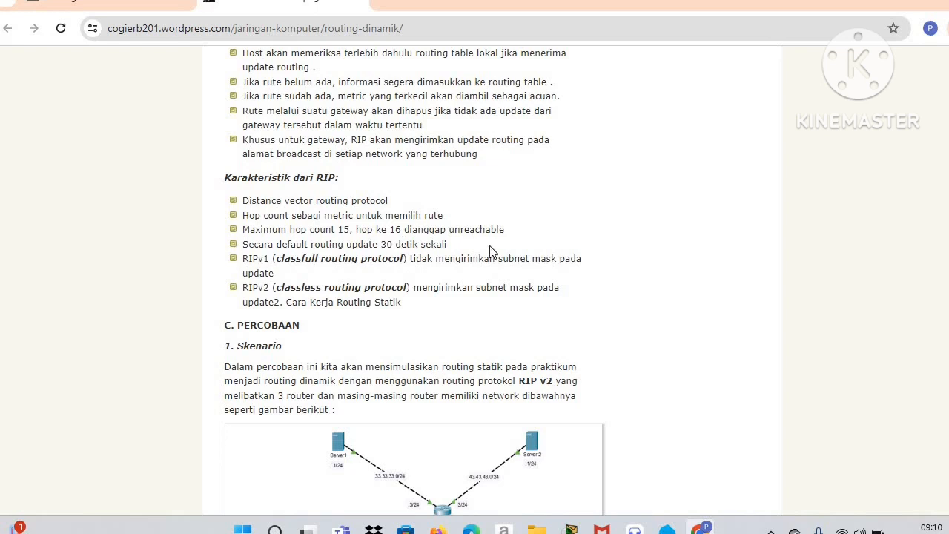
scroll(624, 165, down, 2)
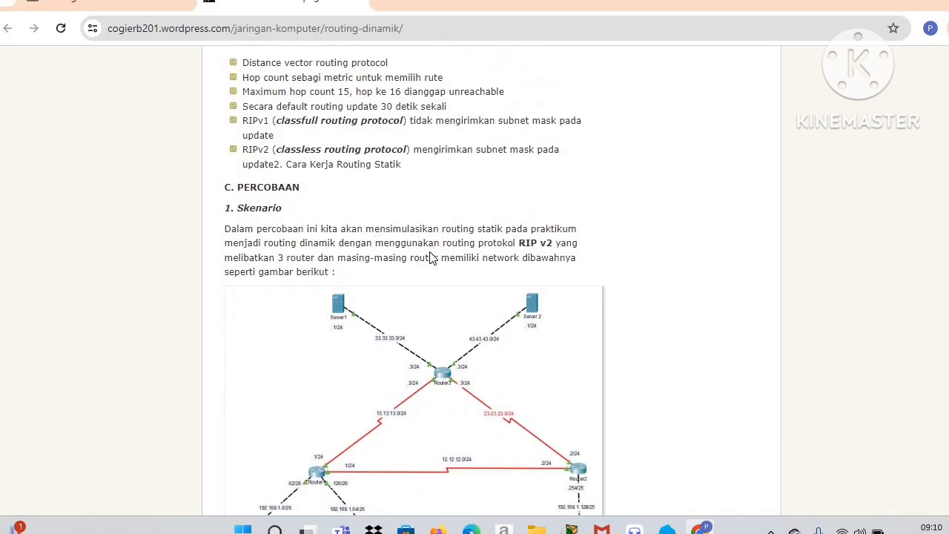
scroll(415, 282, down, 1)
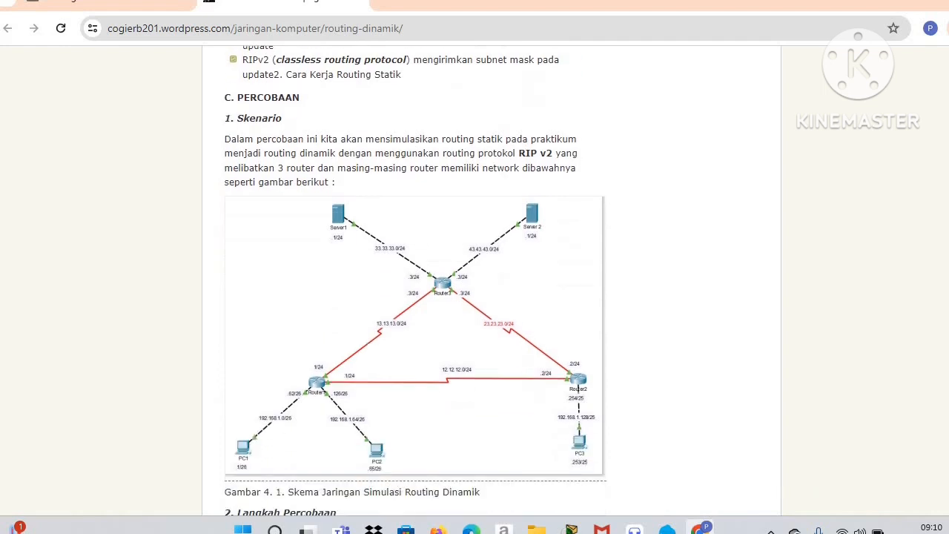
scroll(460, 109, down, 1)
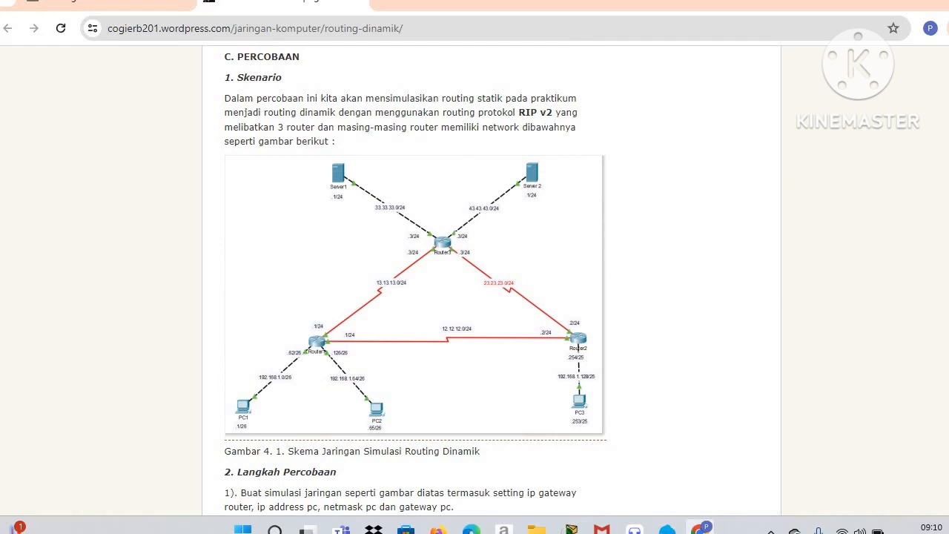
scroll(415, 282, down, 2)
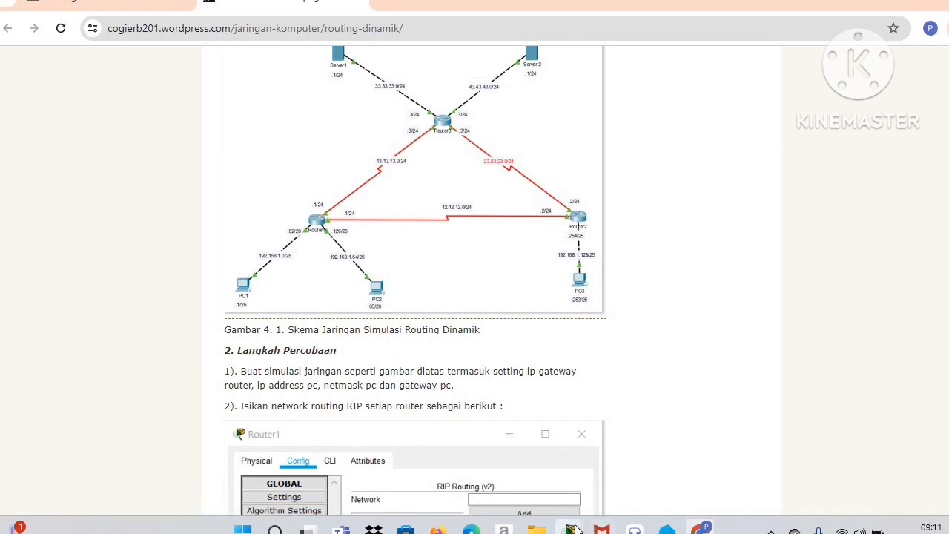
Switch to the Cisco Packet Tracer workspace and inspect the whole simulated topology of servers, routers and PCs.
mouse_move(575, 528)
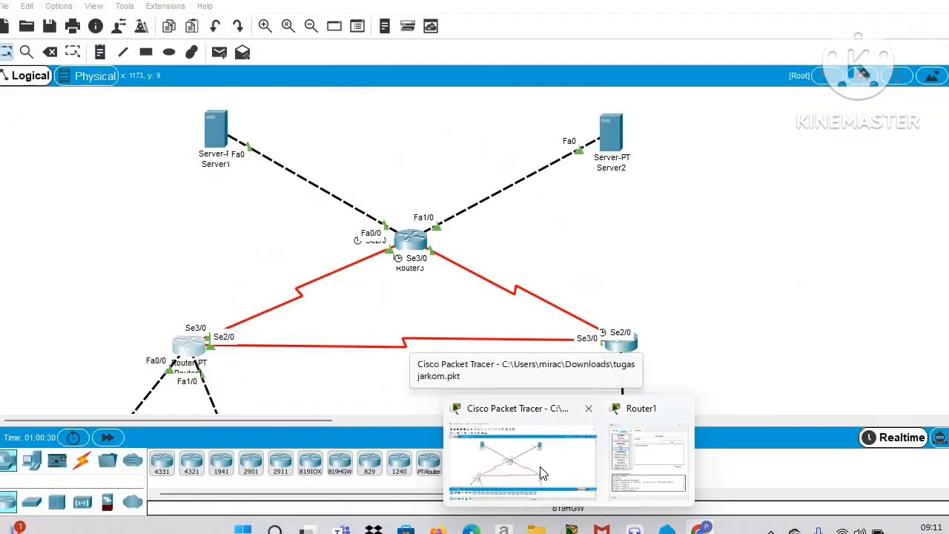
click(541, 473)
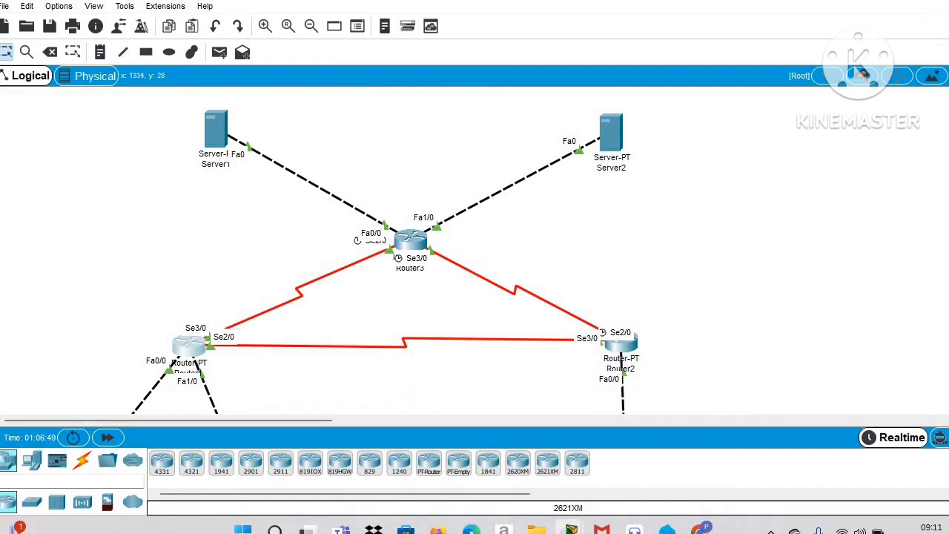
scroll(380, 252, down, 5)
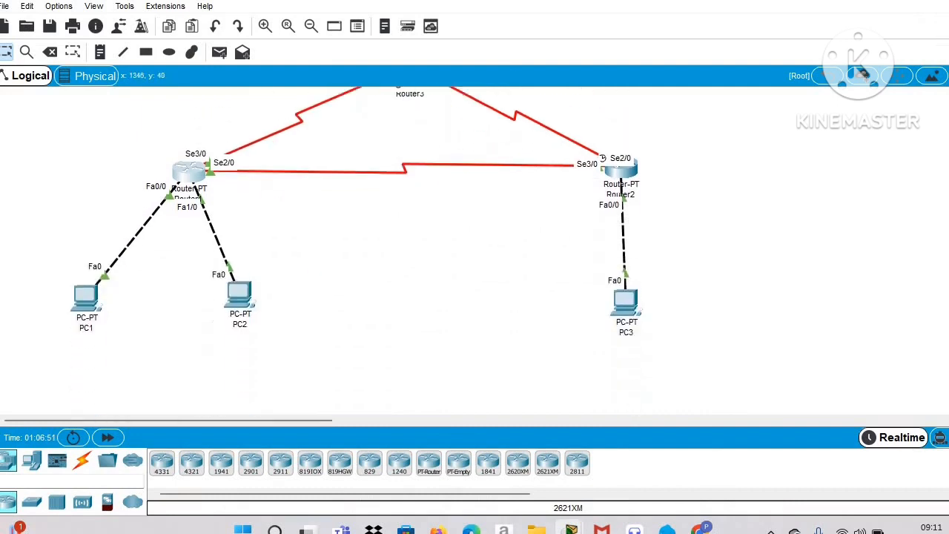
scroll(379, 252, up, 3)
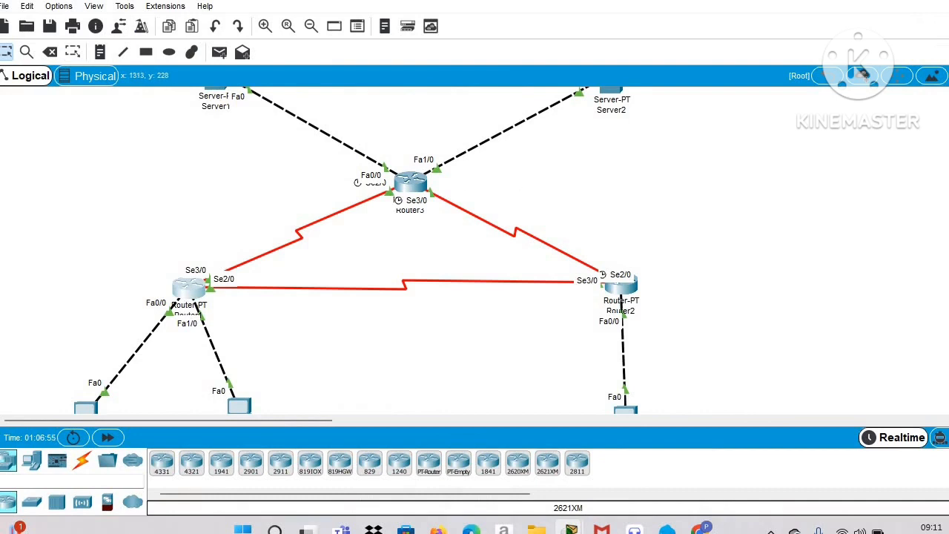
scroll(379, 252, up, 2)
scroll(380, 252, down, 10)
scroll(379, 252, up, 4)
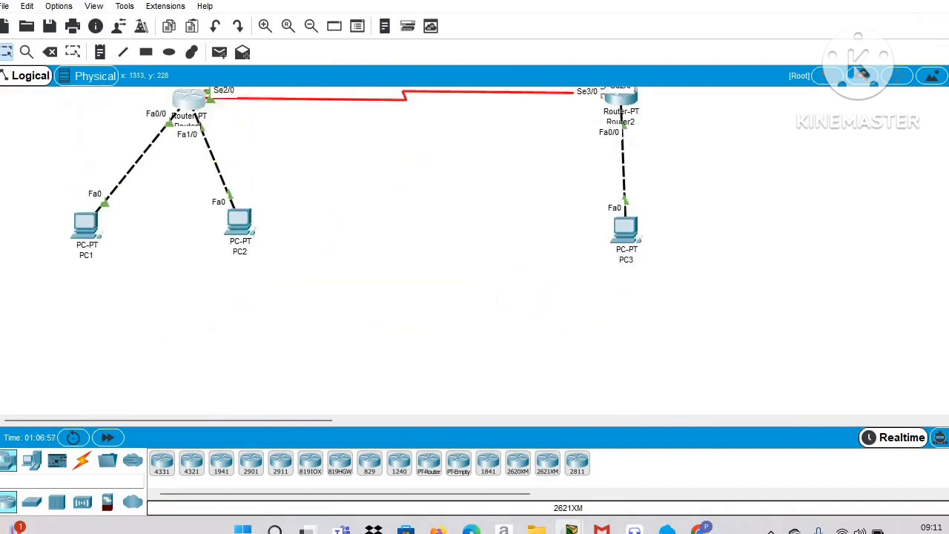
scroll(413, 164, up, 5)
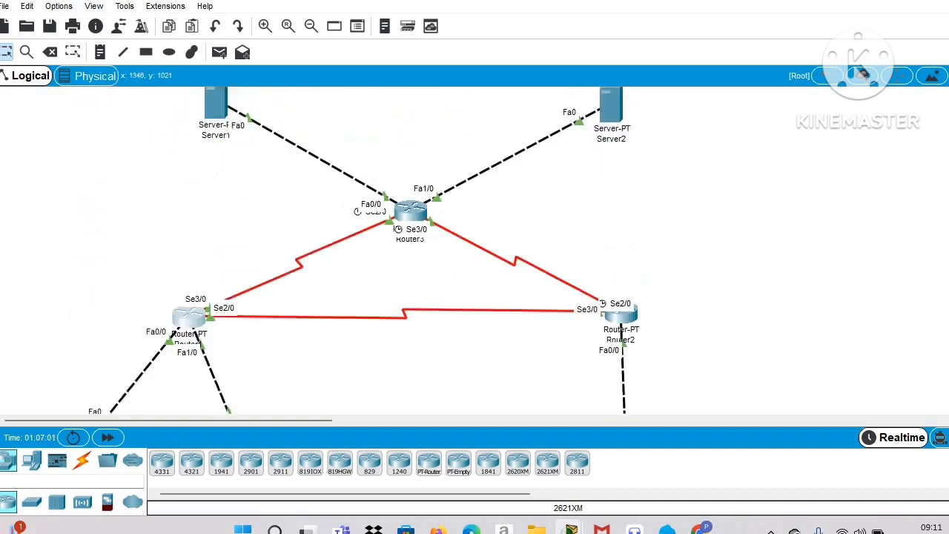
scroll(364, 250, up, 1)
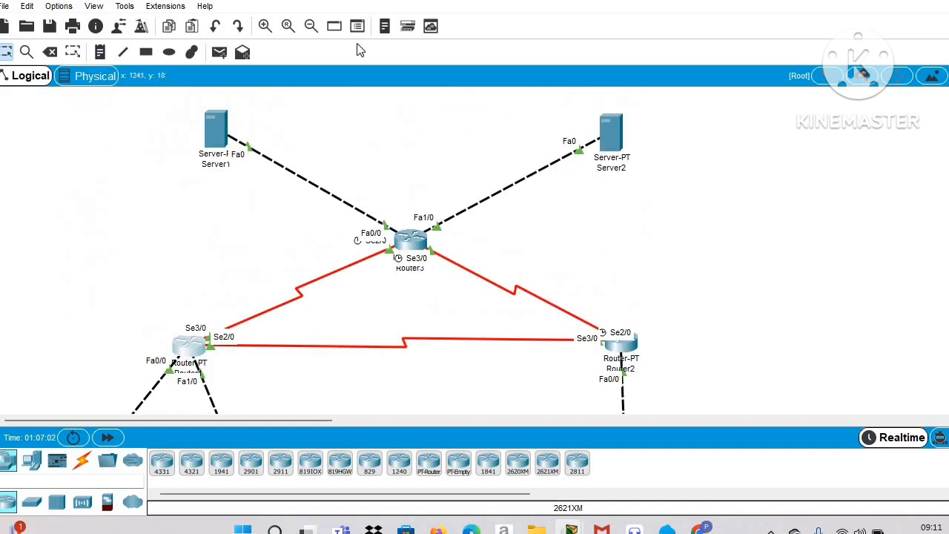
click(305, 28)
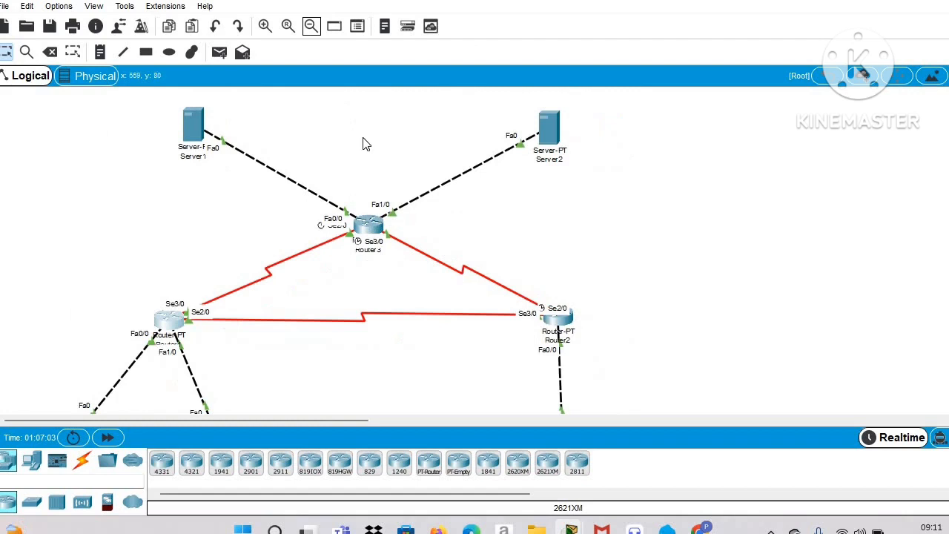
click(312, 28)
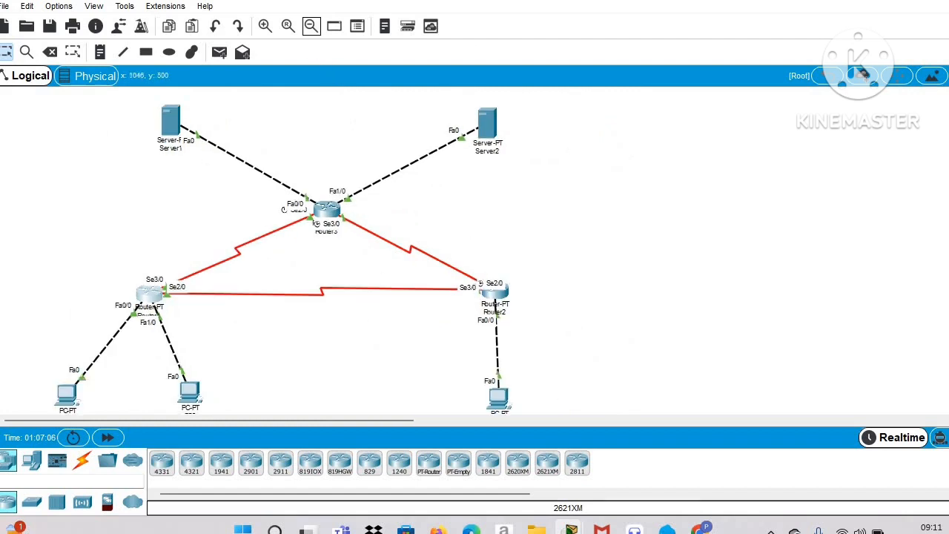
Return to the routing article in the browser and review the RIP network addresses listed for each router.
mouse_move(667, 529)
mouse_move(650, 416)
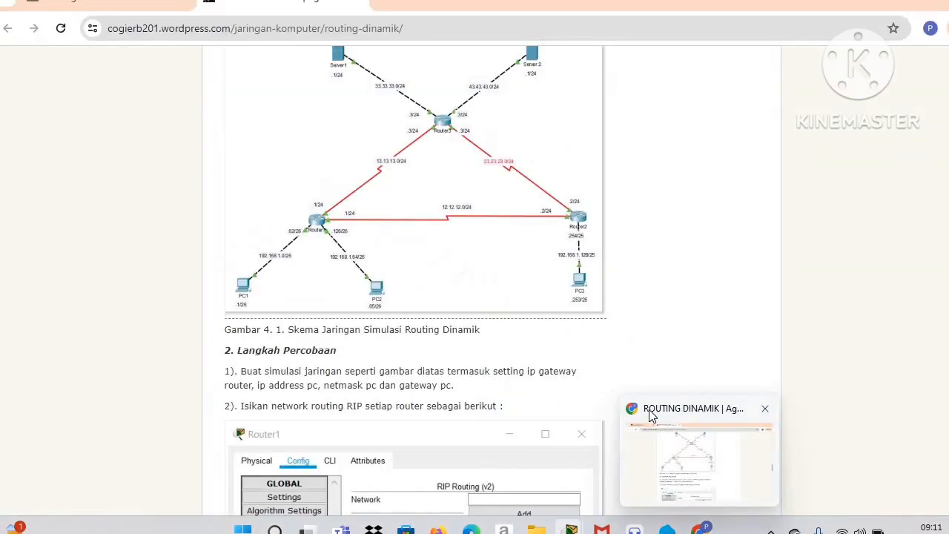
click(647, 470)
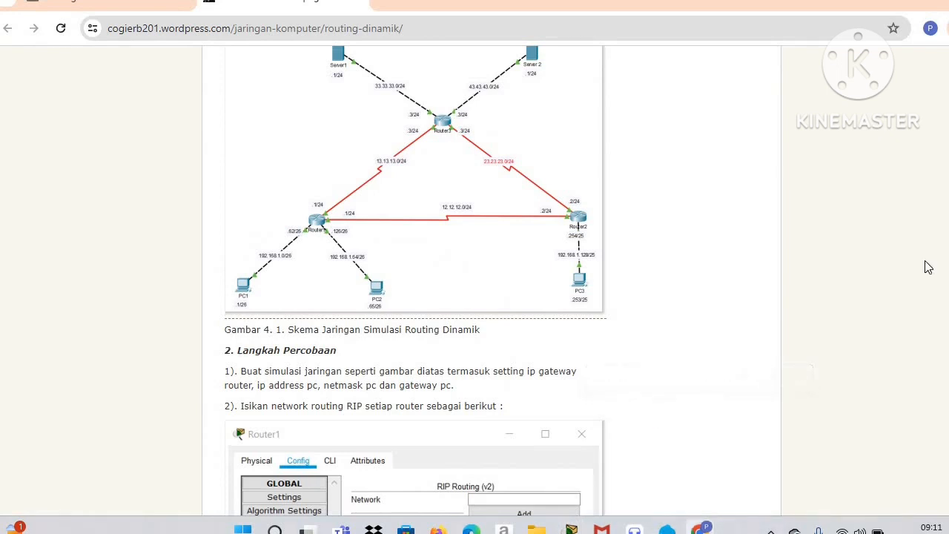
scroll(415, 280, down, 3)
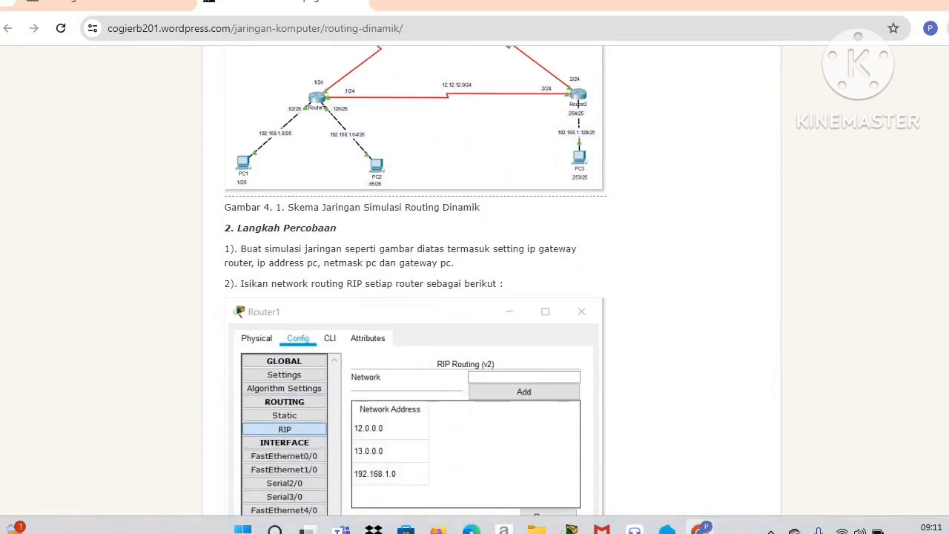
scroll(415, 280, down, 2)
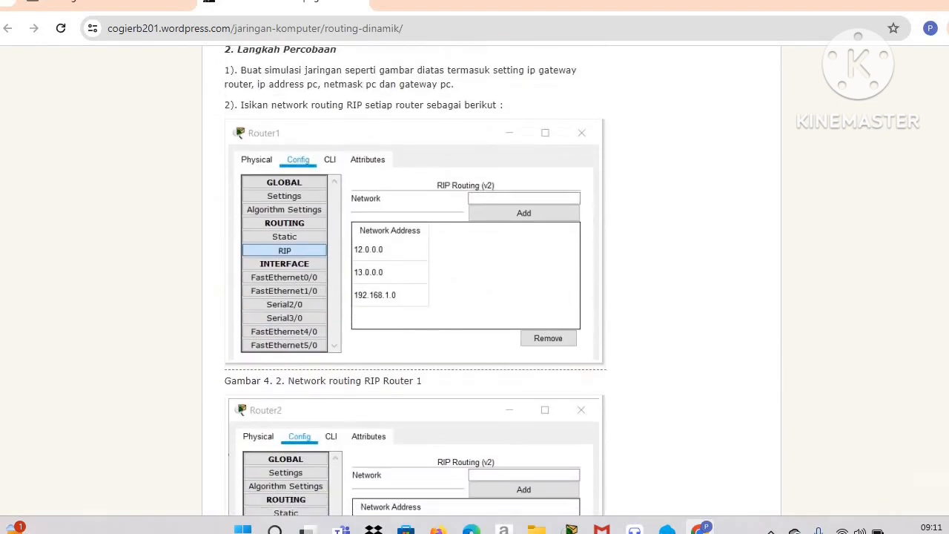
scroll(416, 280, down, 5)
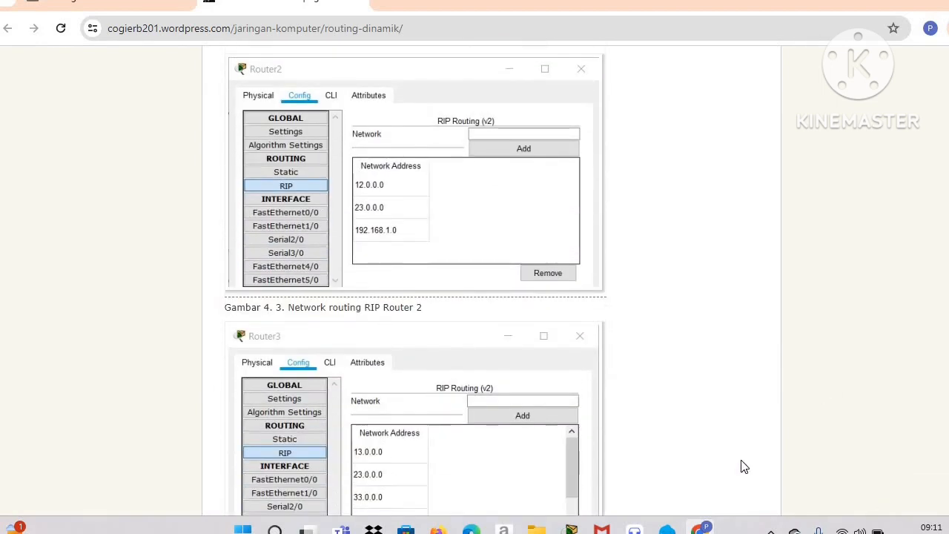
Switch to Cisco Packet Tracer and remove Router1's static routes to 192.168.1.128/25 via 12.12.12.2, and 43.43.43.0/24 and 33.33.33.0/24 via 13.13.13.3.
mouse_move(569, 528)
click(521, 469)
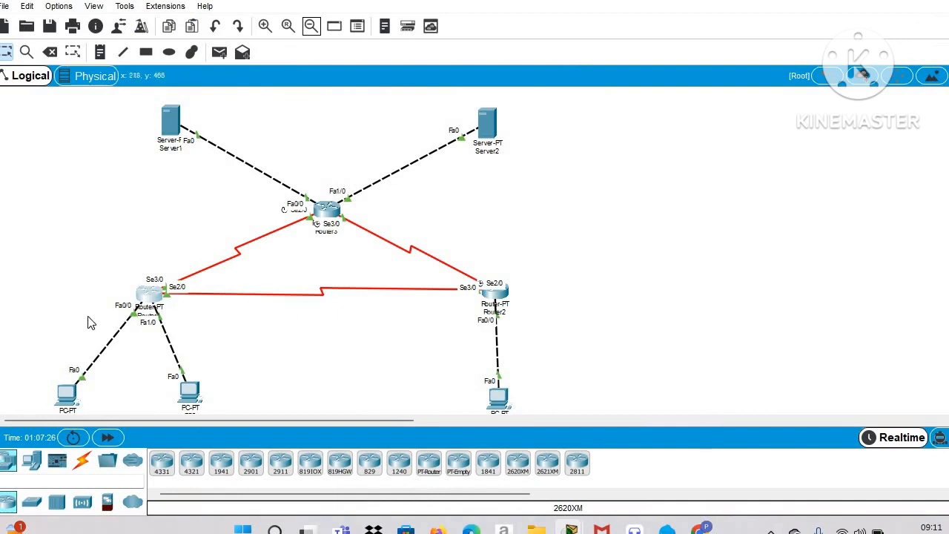
click(146, 298)
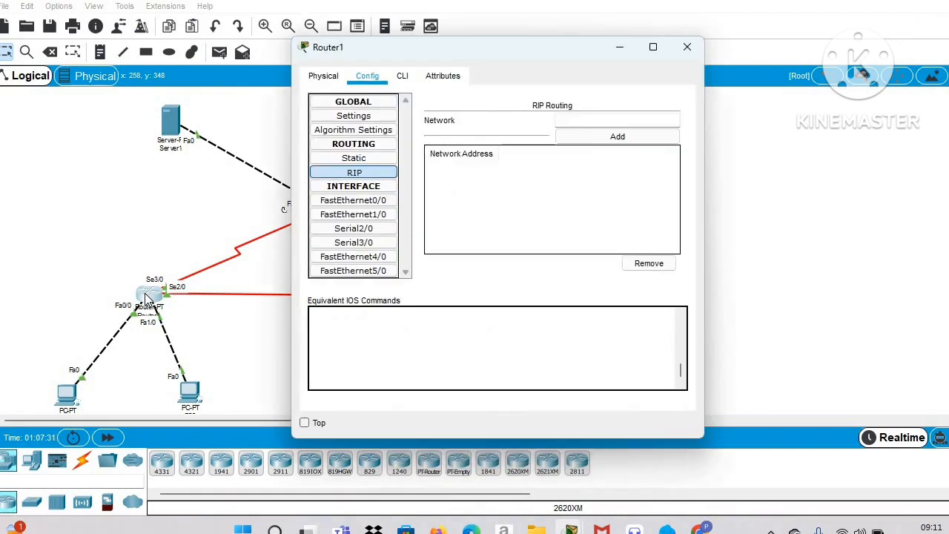
click(375, 160)
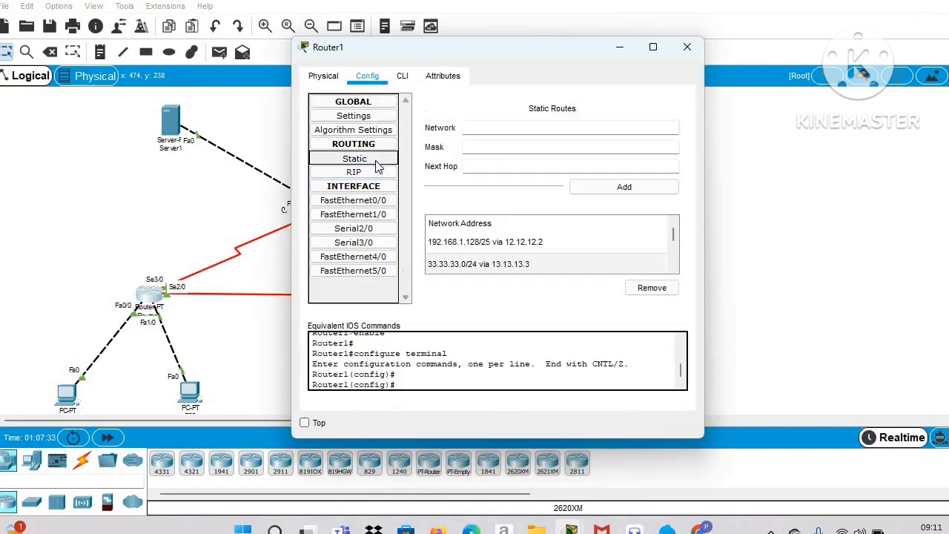
click(570, 245)
mouse_move(671, 228)
mouse_down()
mouse_move(673, 257)
mouse_move(673, 234)
mouse_up()
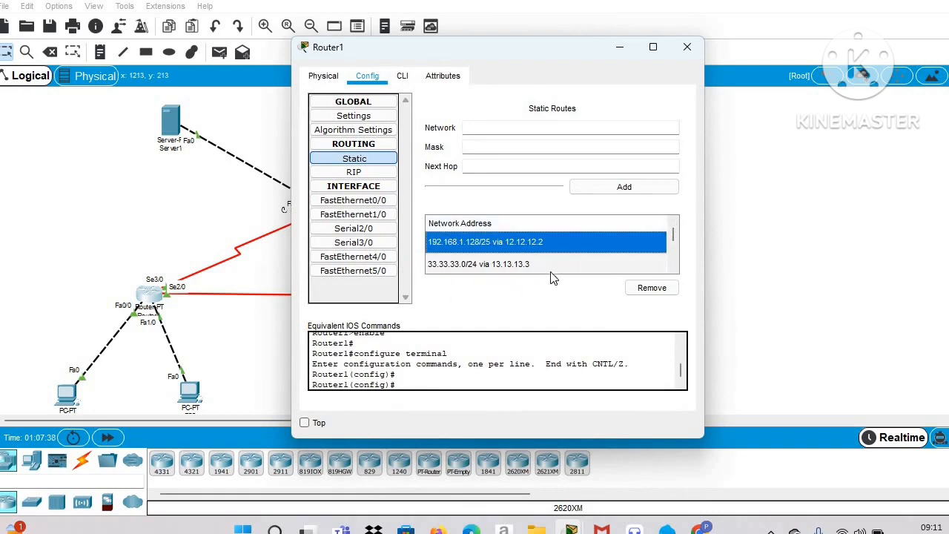
click(641, 288)
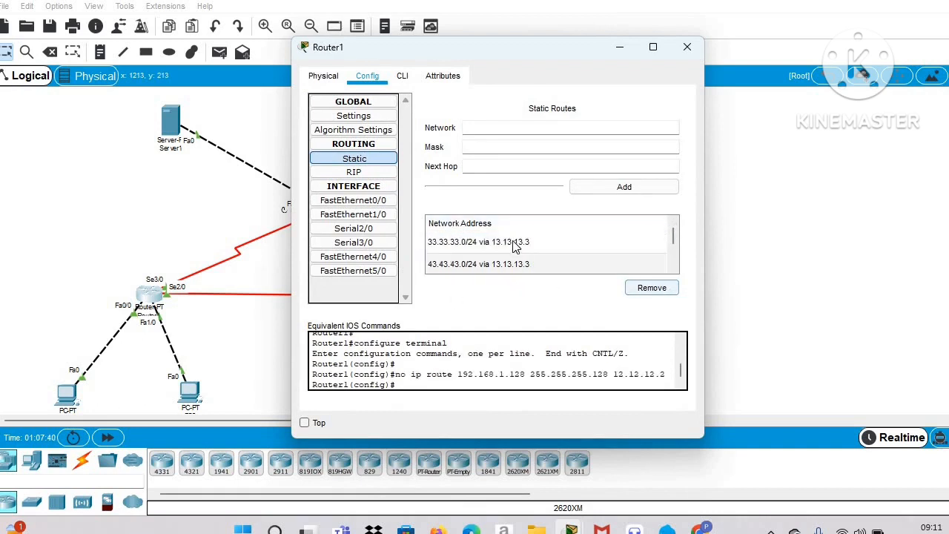
click(642, 288)
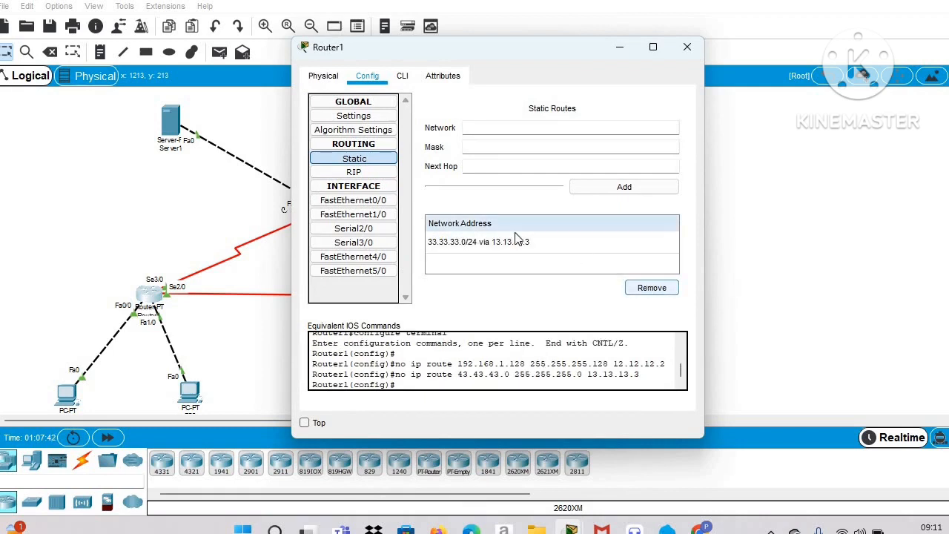
click(523, 249)
click(643, 287)
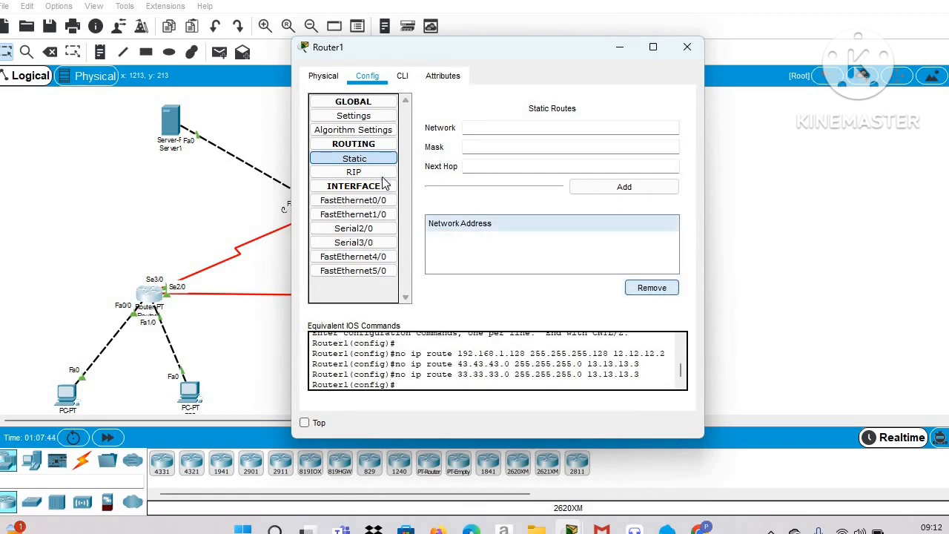
Check Router1's RIP network list and the IP addresses assigned to its FastEthernet0/0 and FastEthernet1/0 interfaces.
click(371, 173)
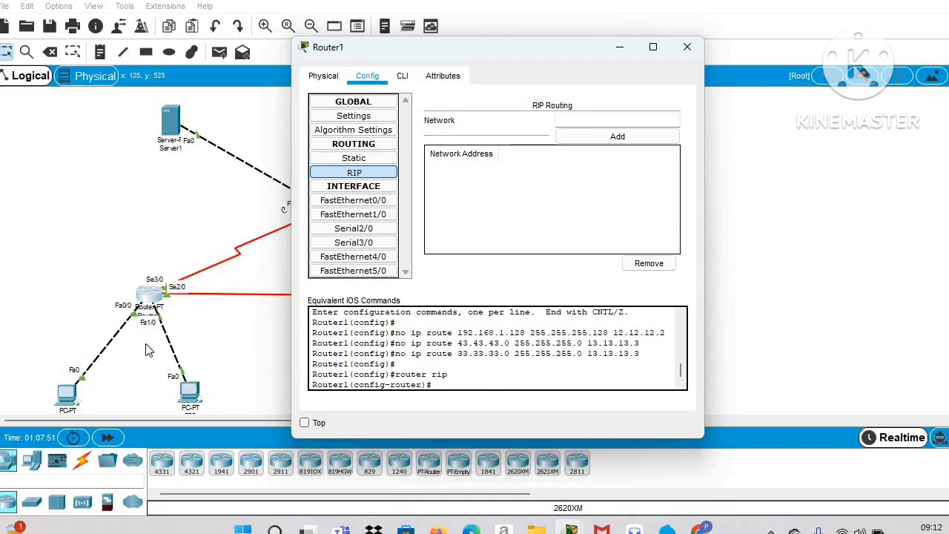
click(367, 204)
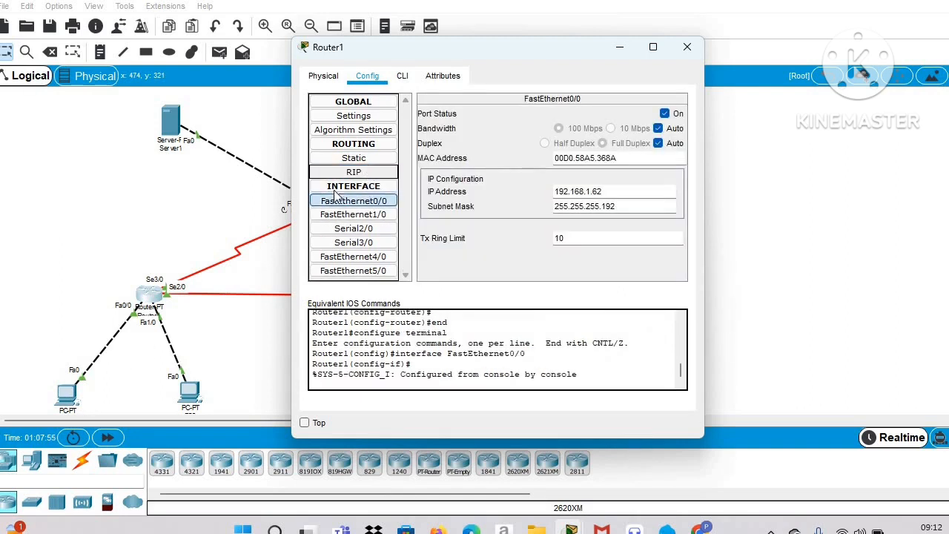
click(354, 216)
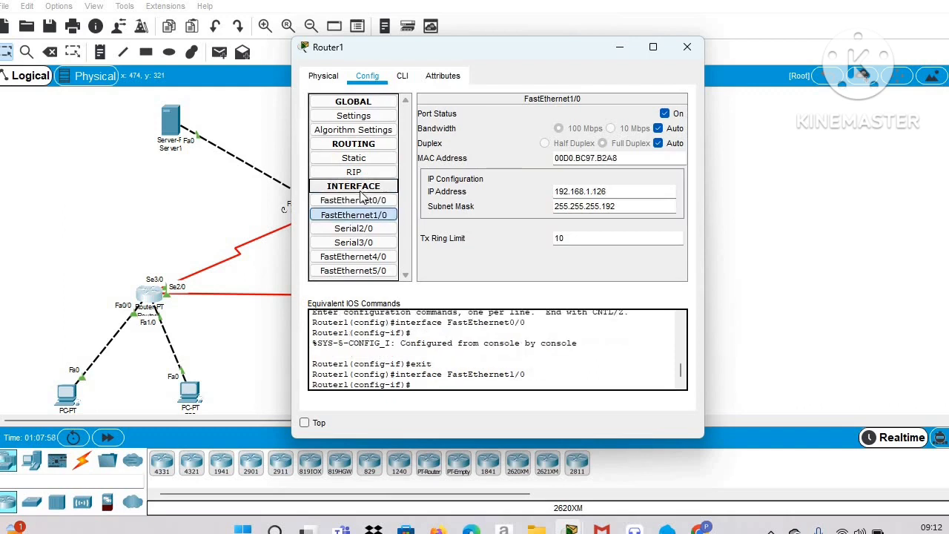
click(359, 205)
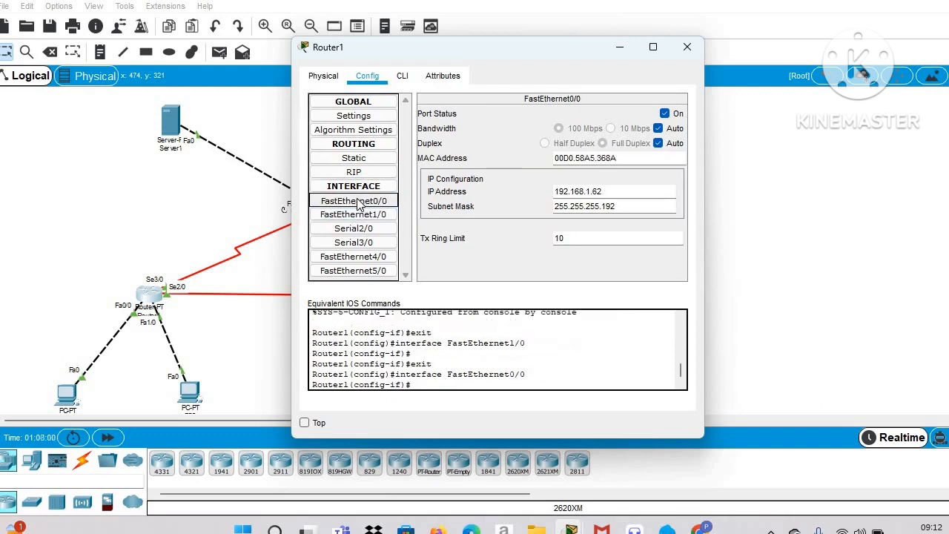
Look up PC1's address in its IP configuration and add 192.168.1.1 as a RIP network on Router1.
click(64, 395)
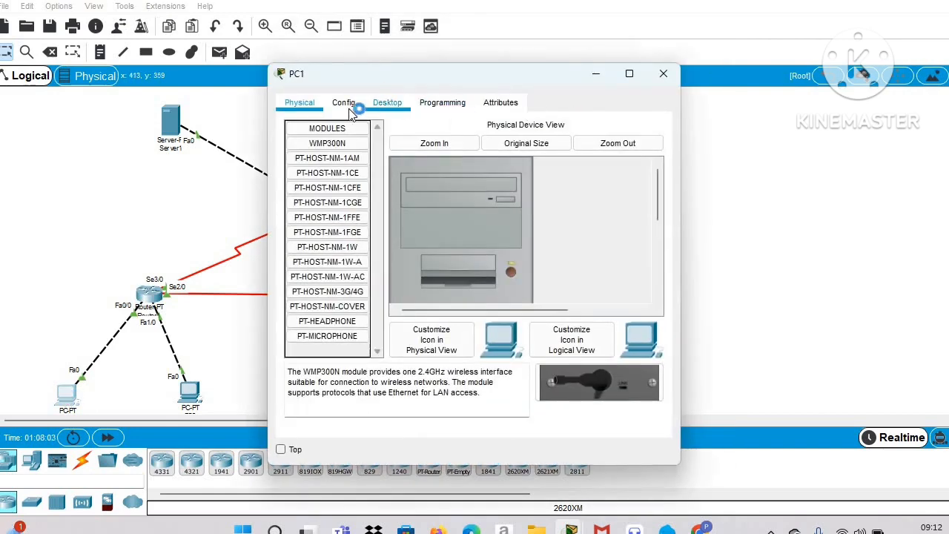
click(344, 102)
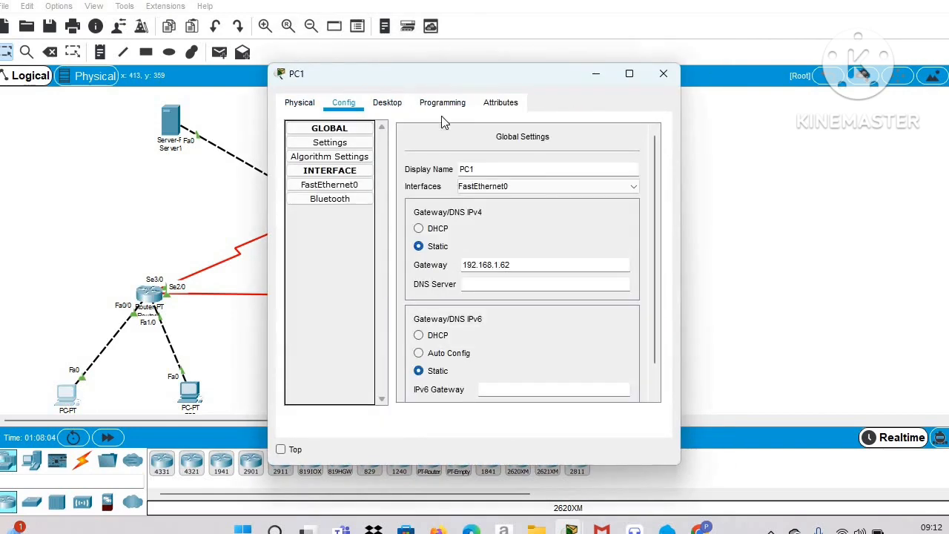
click(393, 100)
click(343, 180)
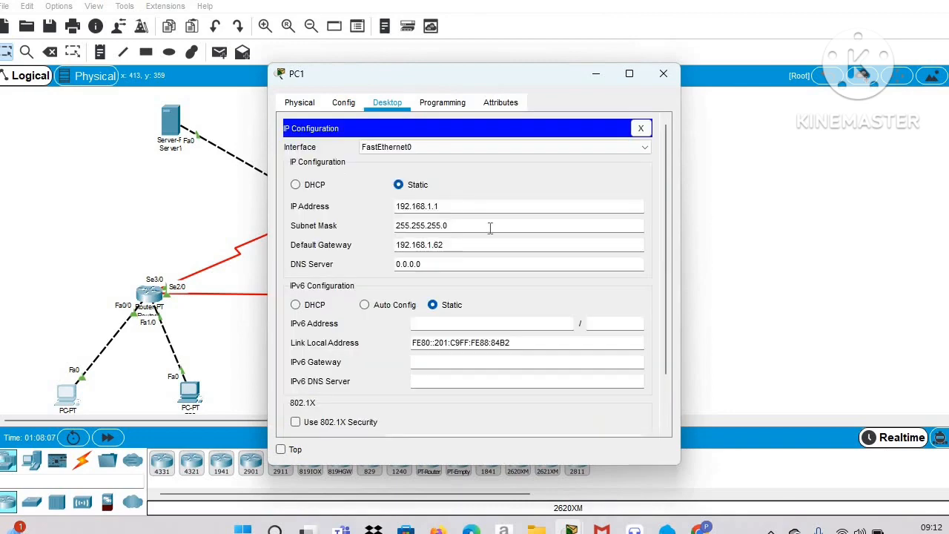
drag(443, 206, 353, 198)
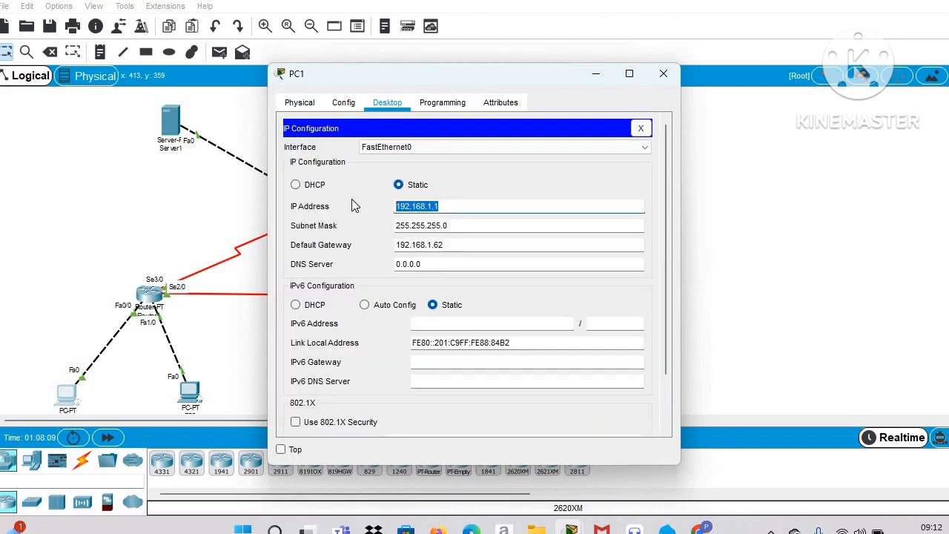
click(595, 74)
click(148, 296)
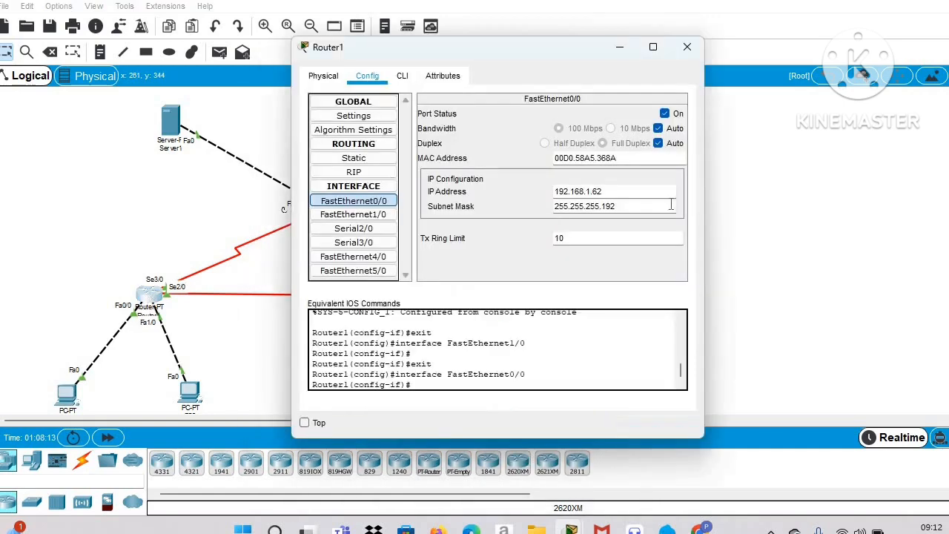
click(353, 171)
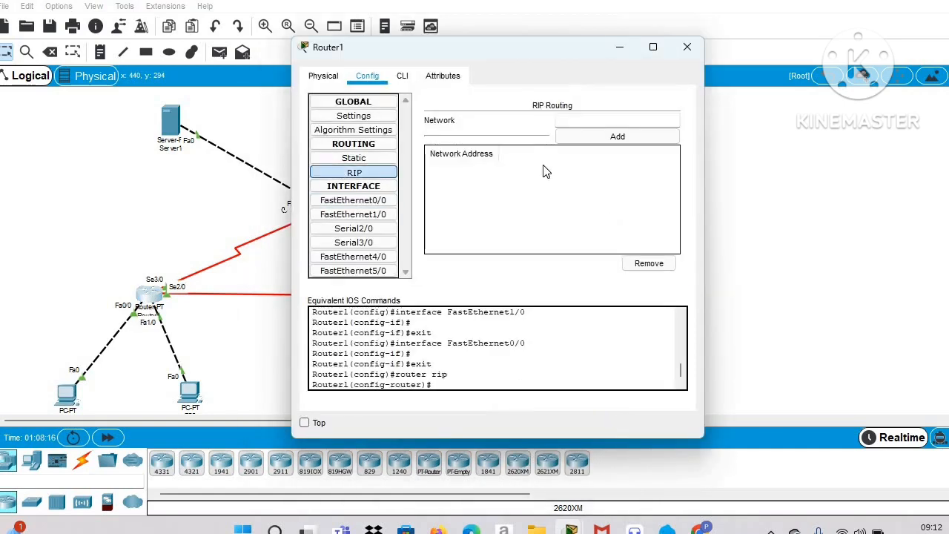
click(605, 127)
text(192.168.1.1)
click(620, 138)
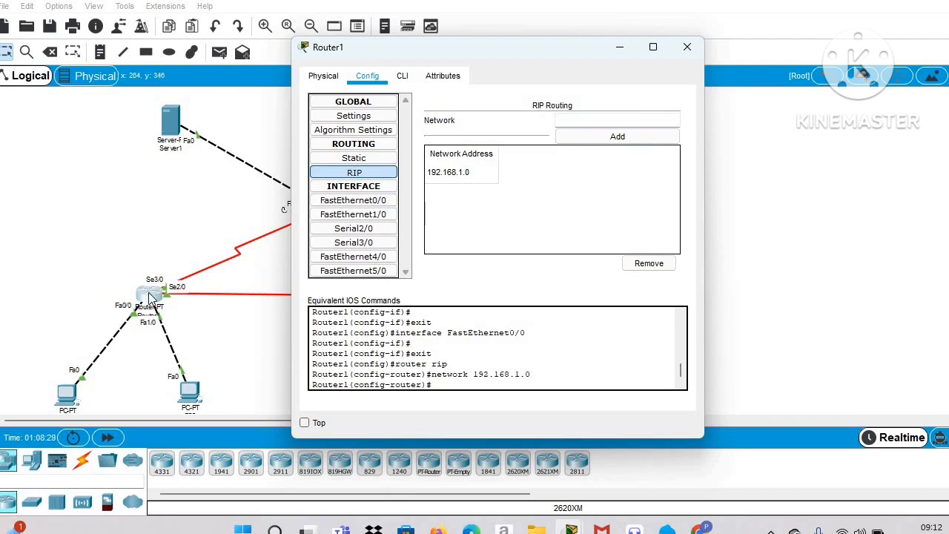
Copy the Serial2/0 address 12.12.12.1 on Router1 and add it to the router's RIP networks.
click(353, 228)
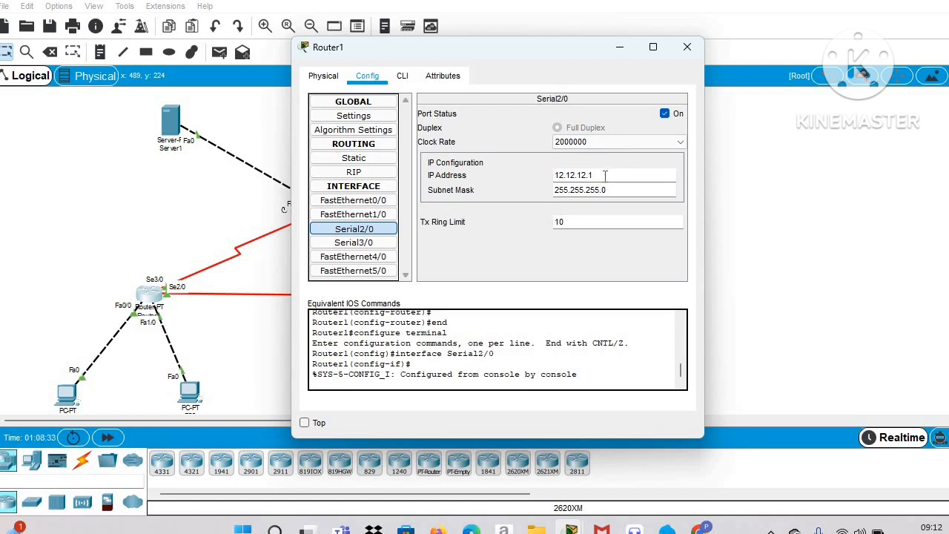
drag(510, 180, 497, 177)
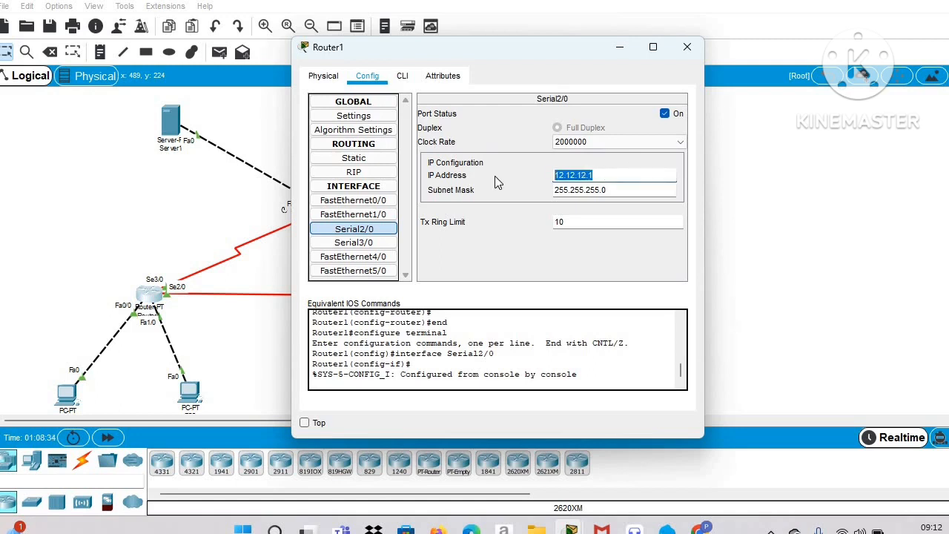
right_click(583, 181)
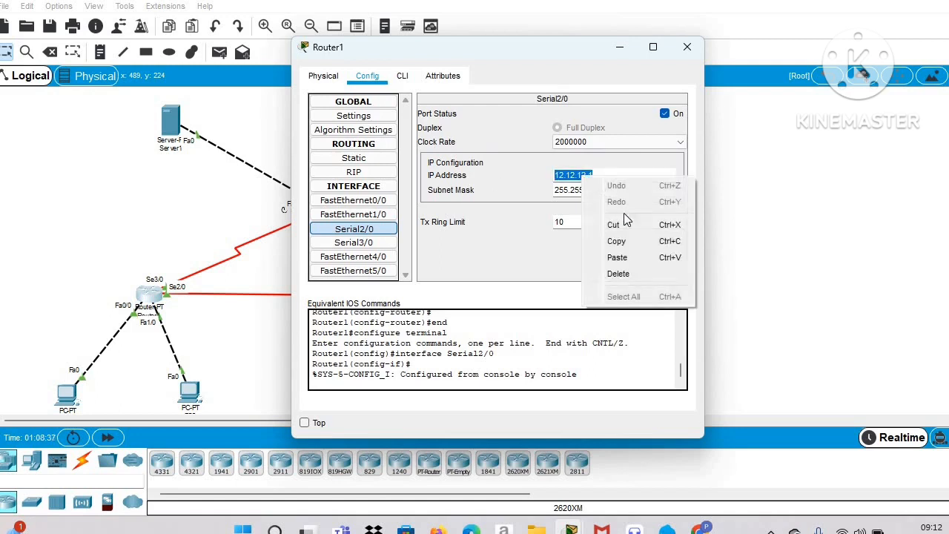
click(617, 241)
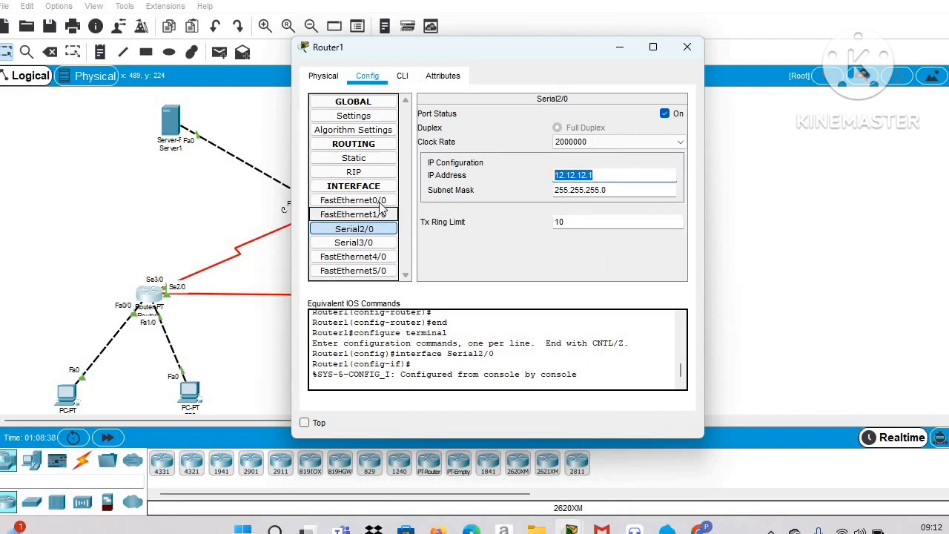
click(354, 172)
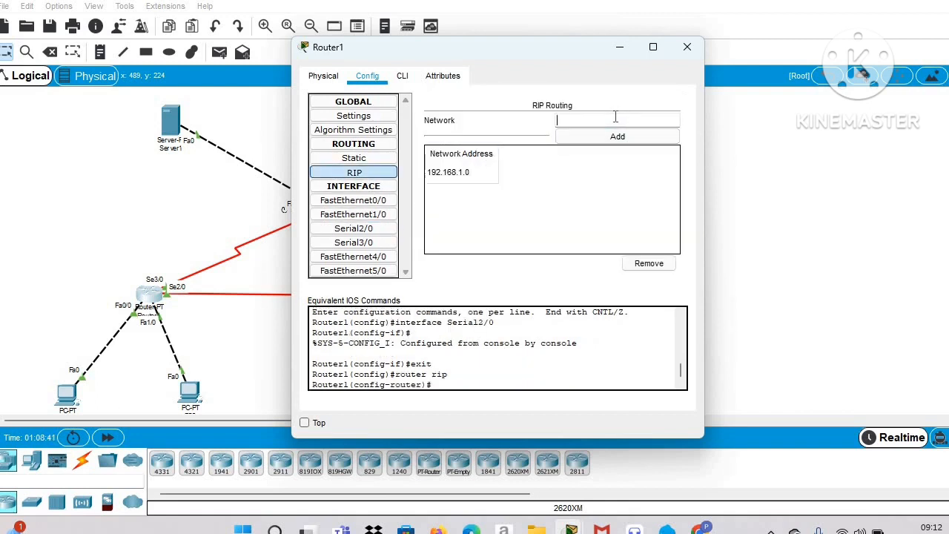
click(615, 117)
key(ctrl+v)
click(627, 138)
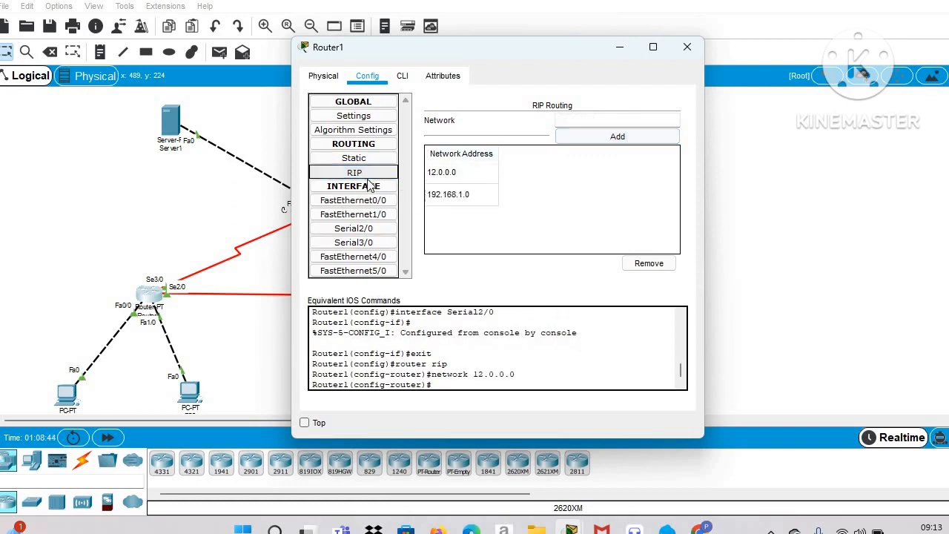
Copy the Serial3/0 address 13.13.13.1 into Router1's RIP networks, add it, and minimize the router's window.
click(355, 244)
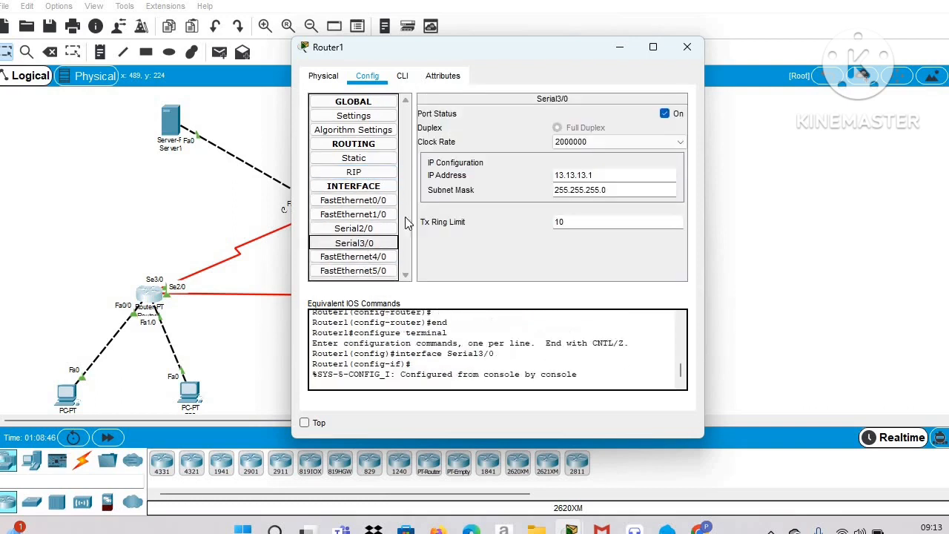
drag(620, 175, 493, 178)
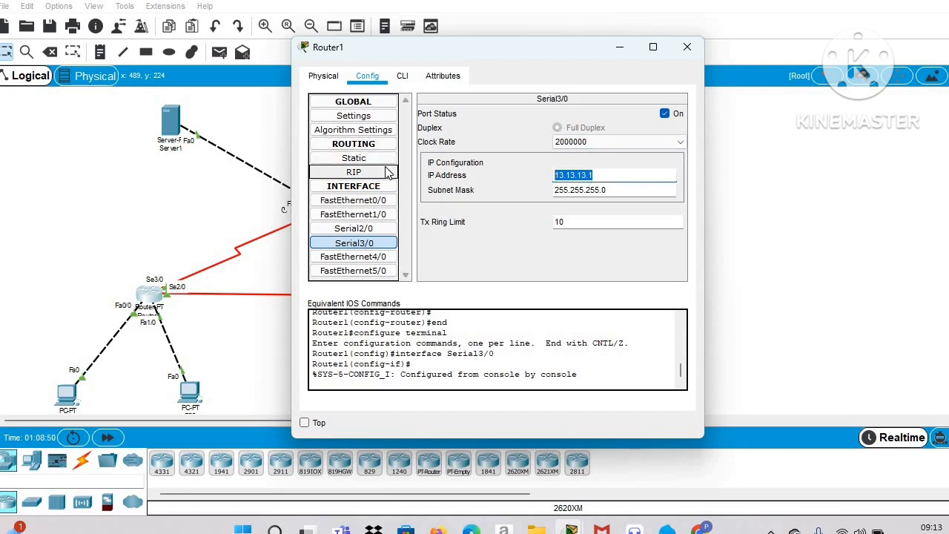
click(383, 172)
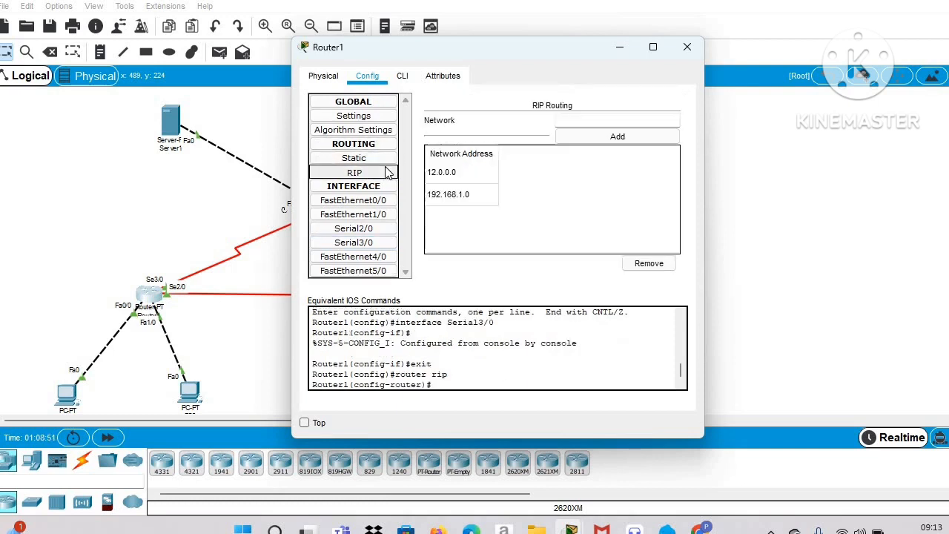
click(637, 121)
key(ctrl+v)
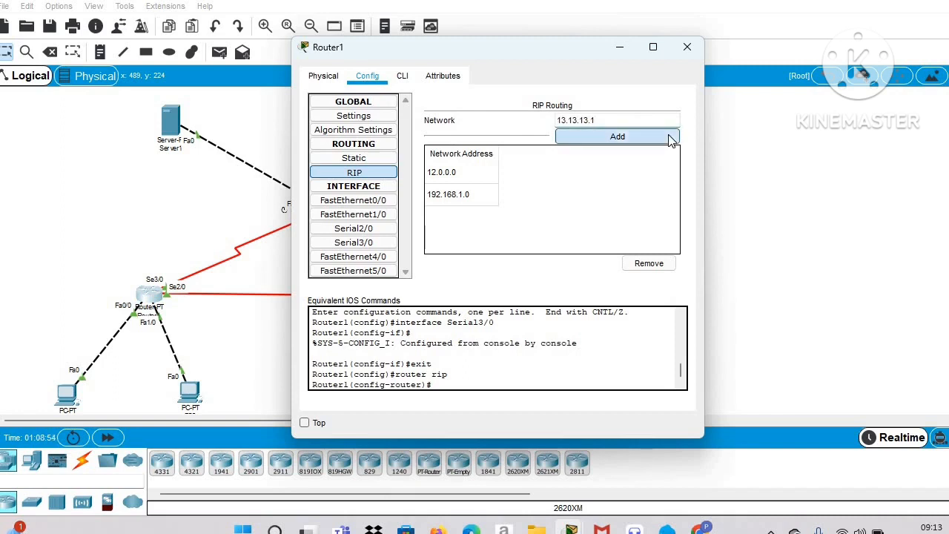
click(671, 139)
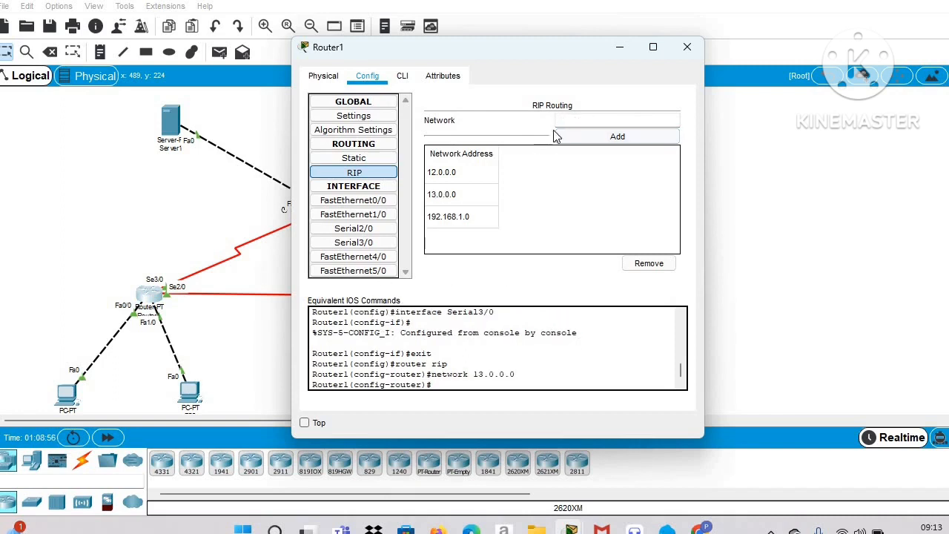
click(619, 49)
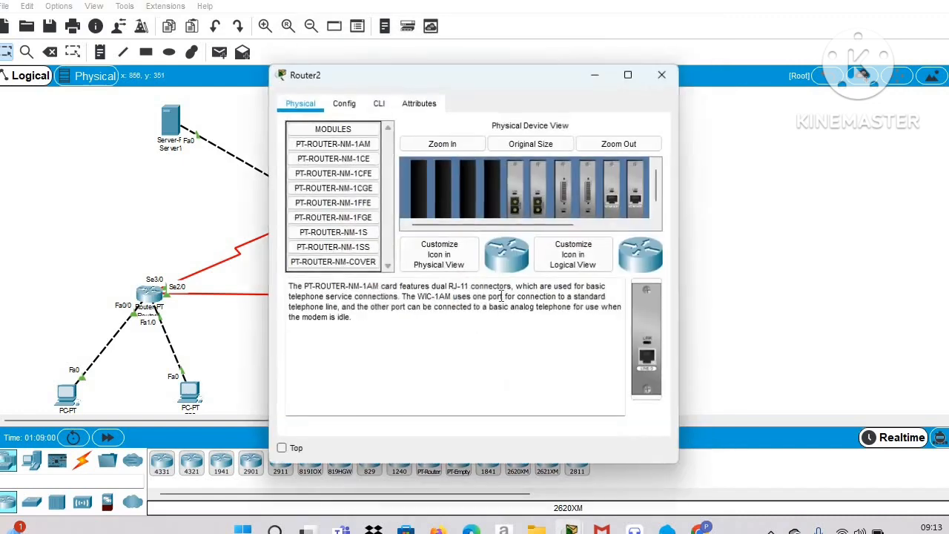
Open Router2's RIP routing configuration and minimize its window to return to the topology.
click(501, 299)
click(344, 106)
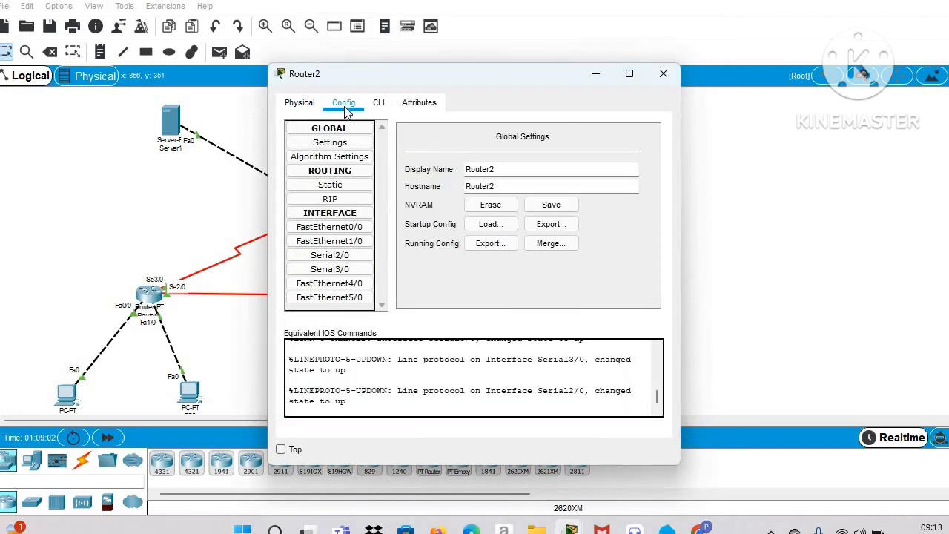
click(339, 201)
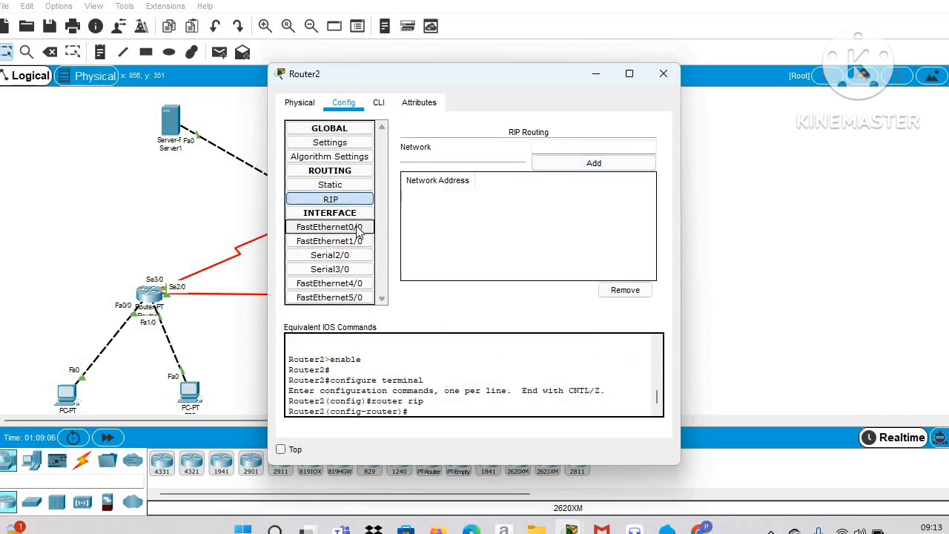
click(596, 76)
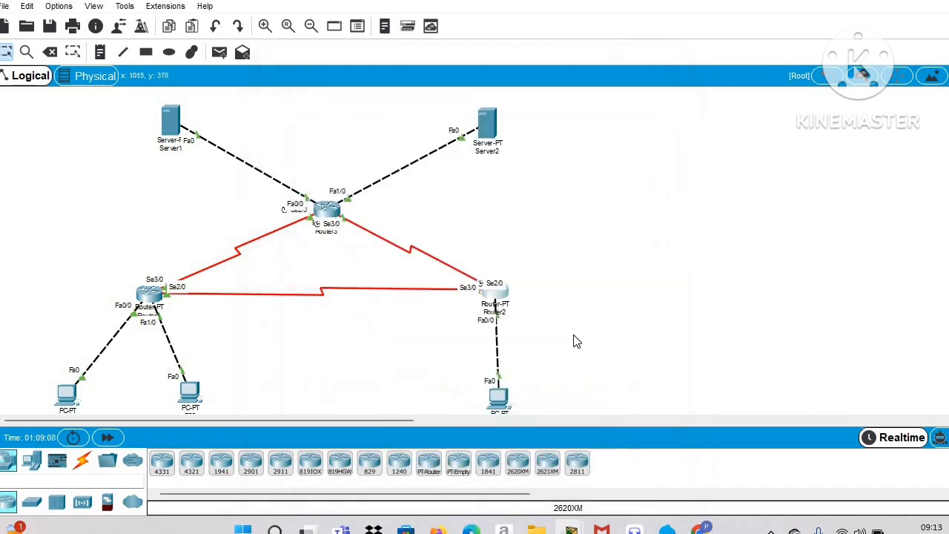
Copy PC3's IP address, 192.168.1.253, from its desktop IP configuration and minimize the PC's window.
click(500, 393)
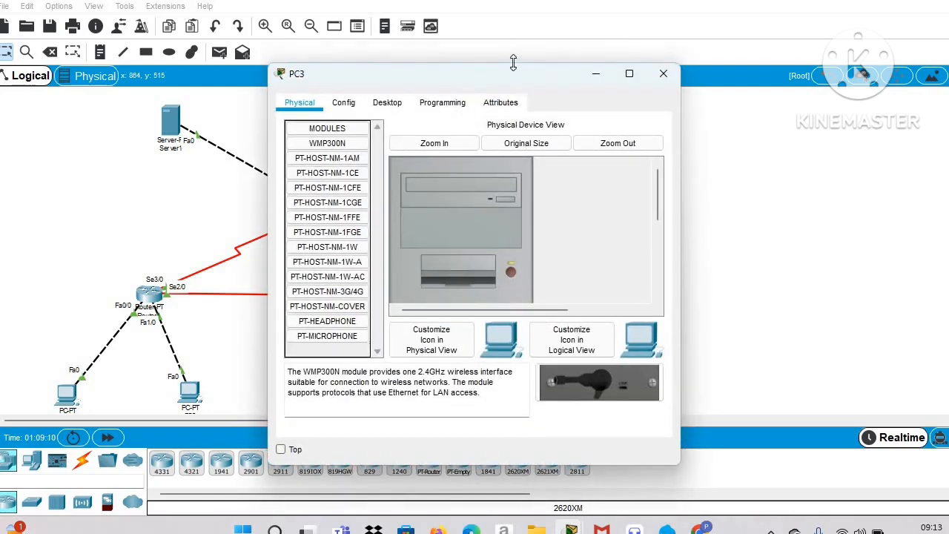
click(346, 102)
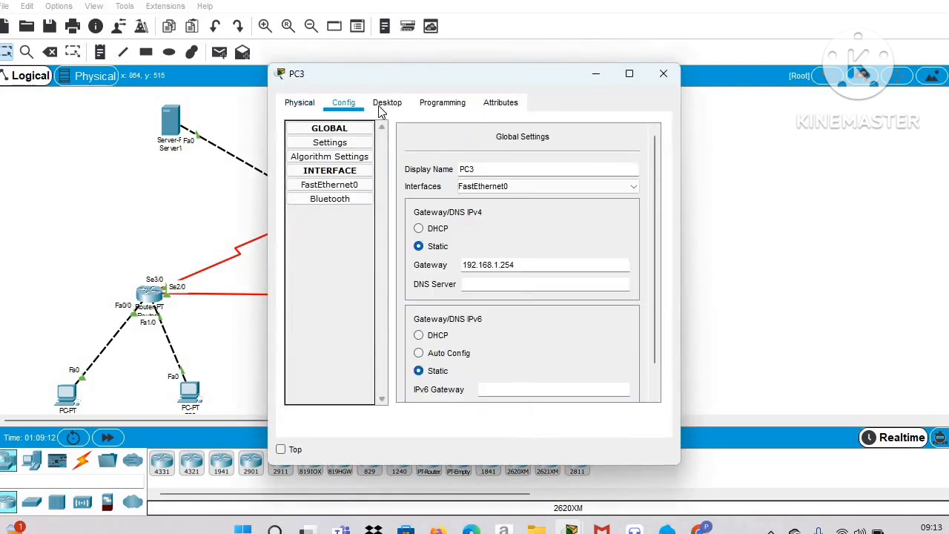
click(379, 105)
click(328, 143)
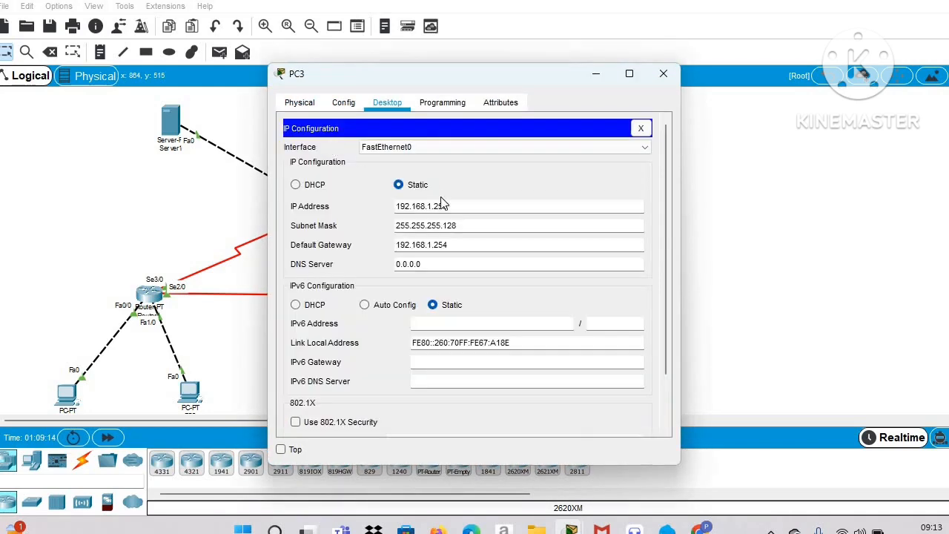
drag(457, 206, 380, 204)
right_click(408, 207)
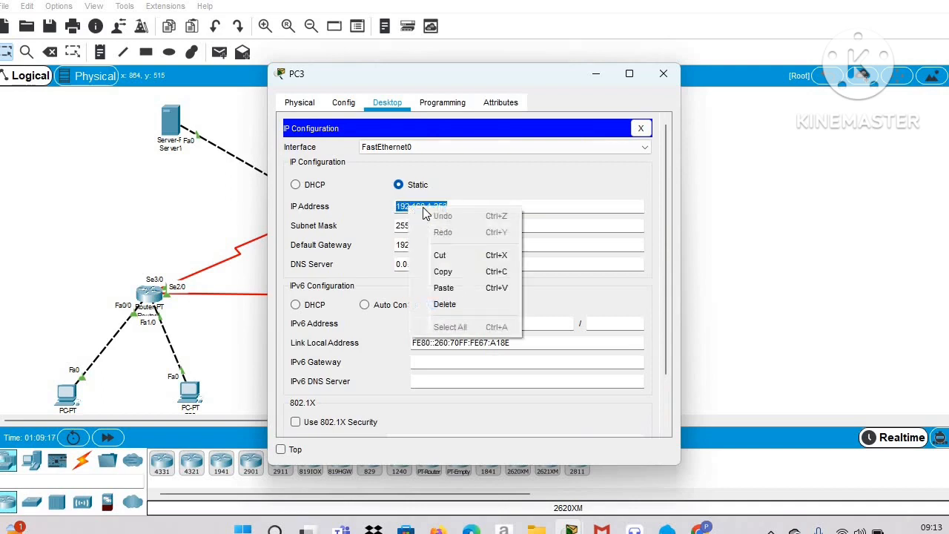
click(494, 273)
click(595, 73)
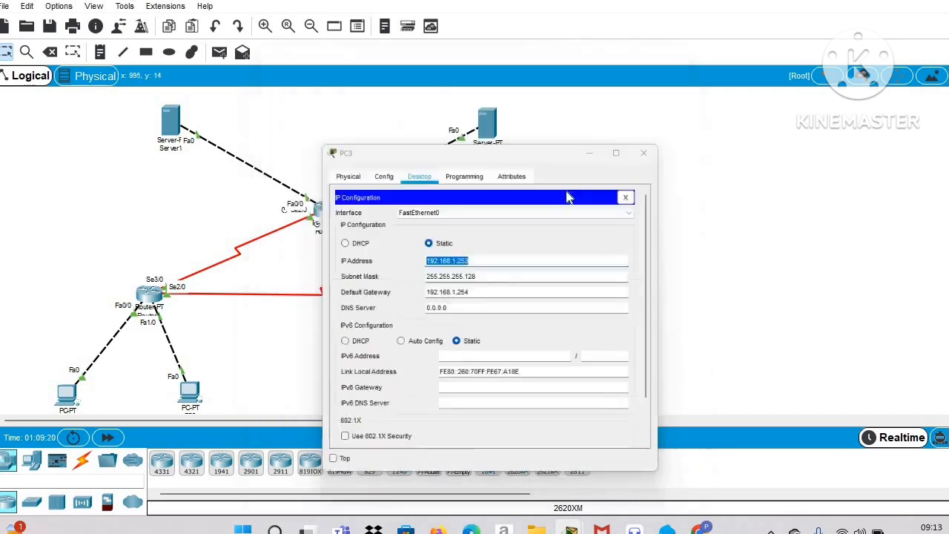
Remove all of Router2's static routes: 192.168.1.0/25 via 12.12.12.1, and 33.33.33.0/24 and 43.43.43.0/24 via 23.23.23.3.
click(495, 295)
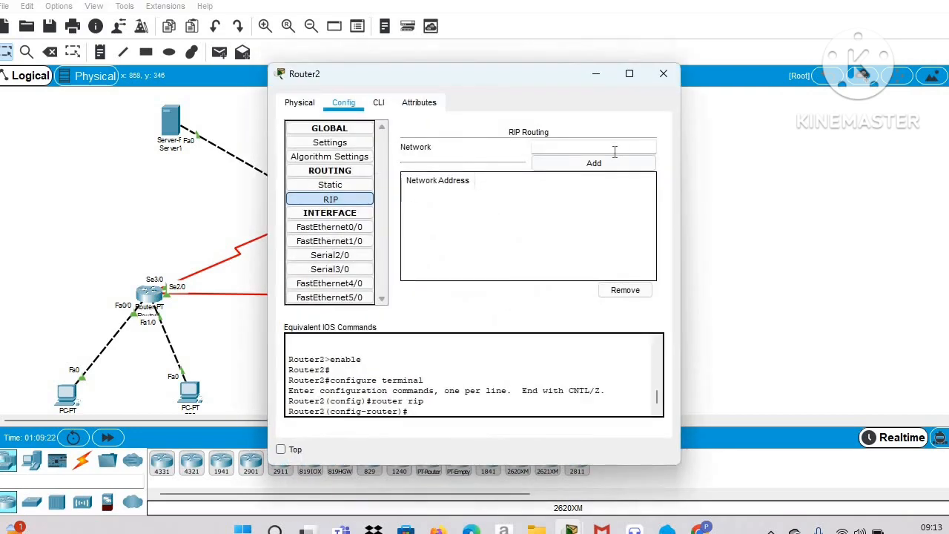
click(363, 186)
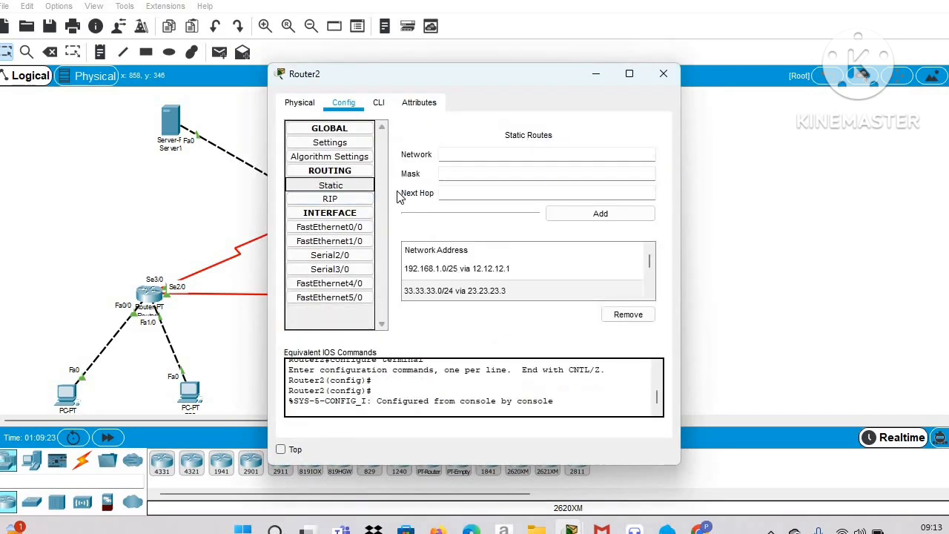
click(506, 269)
click(631, 316)
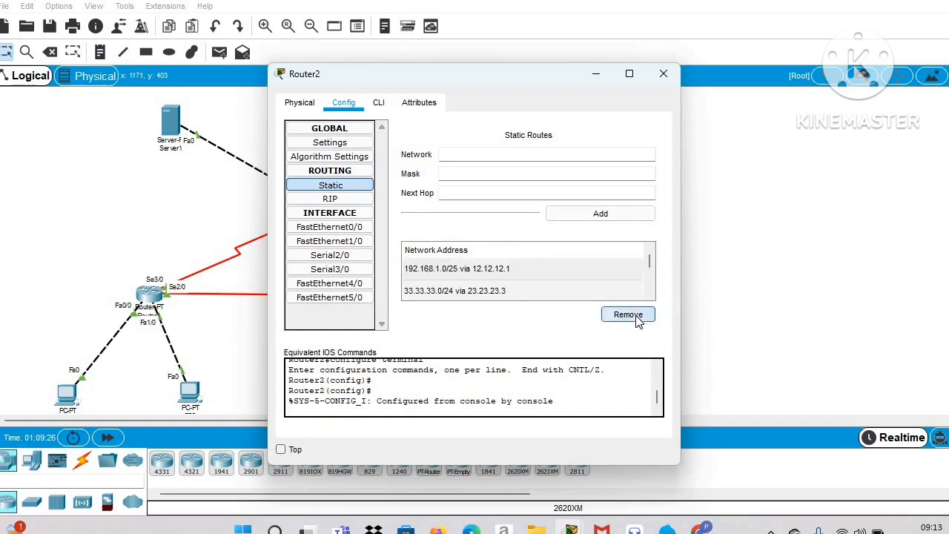
click(543, 275)
click(627, 315)
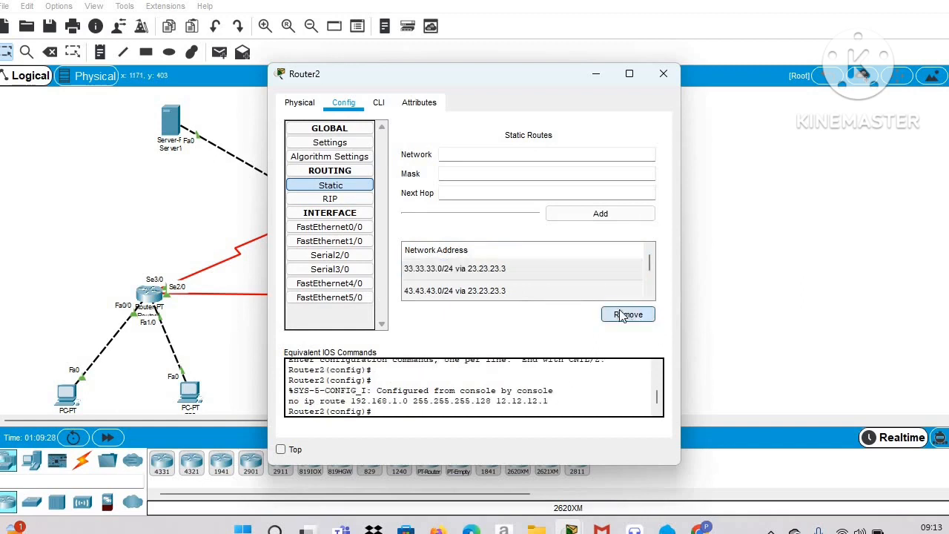
click(567, 282)
click(628, 314)
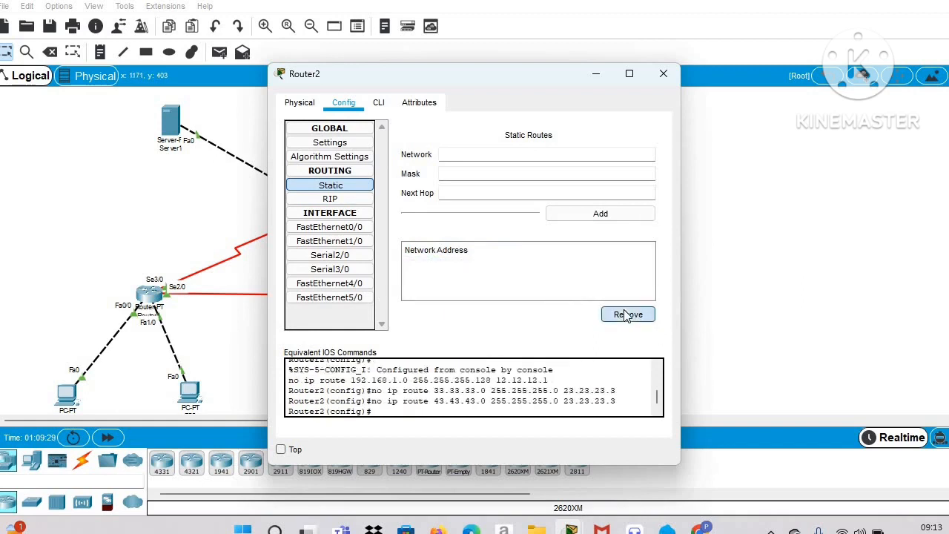
Add the copied PC address 192.168.1.253 to Router2's RIP networks.
click(332, 198)
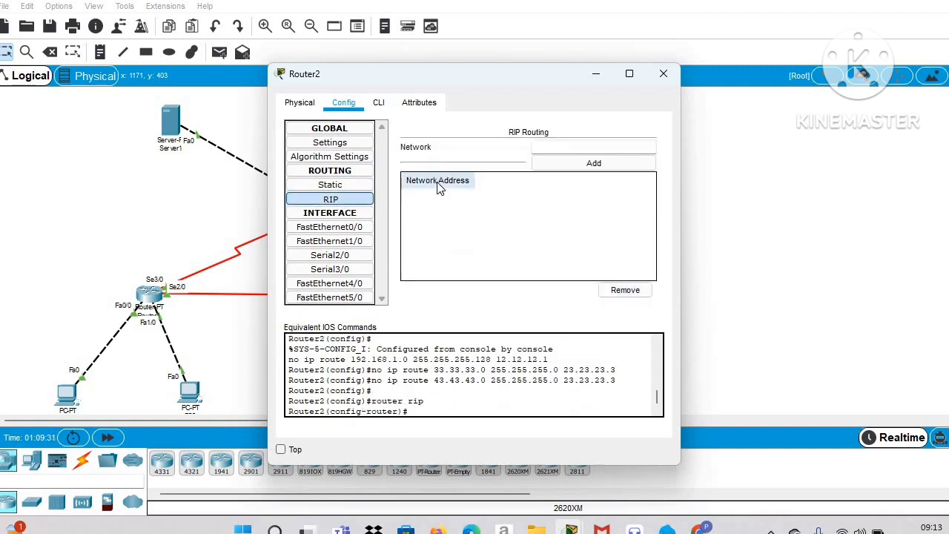
click(573, 151)
text(192.168.1.253)
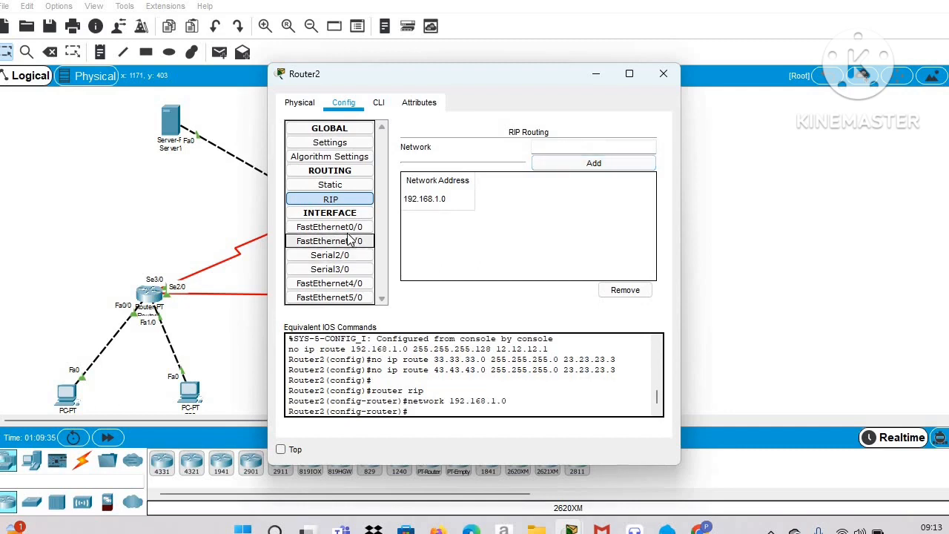
Copy Router2's Serial2/0 address 12.12.12.2 and add it to the router's RIP networks.
click(343, 255)
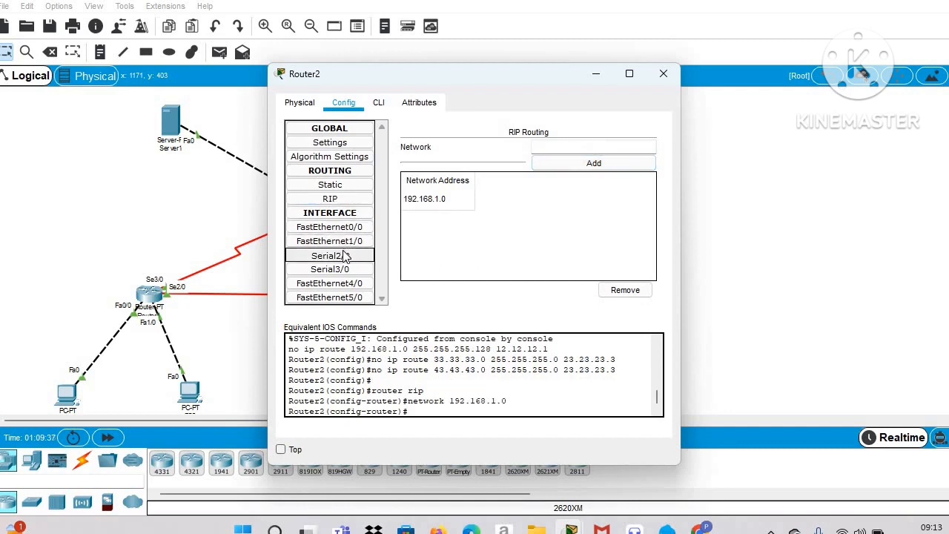
double_click(549, 200)
key(ctrl+c)
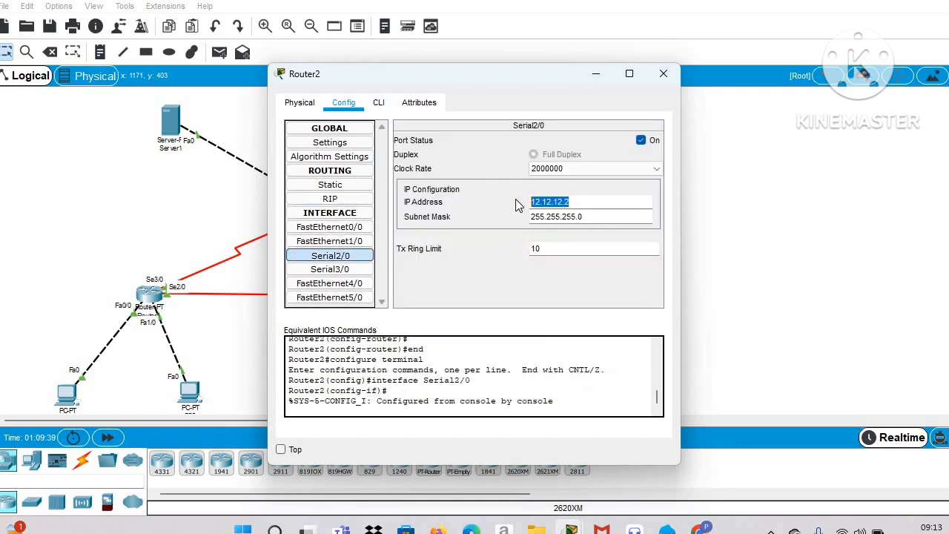
click(343, 198)
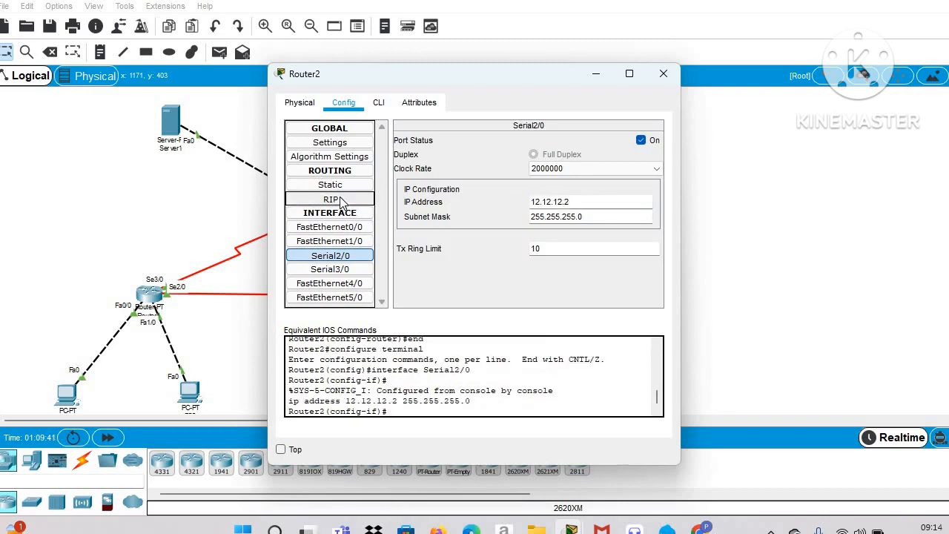
click(574, 147)
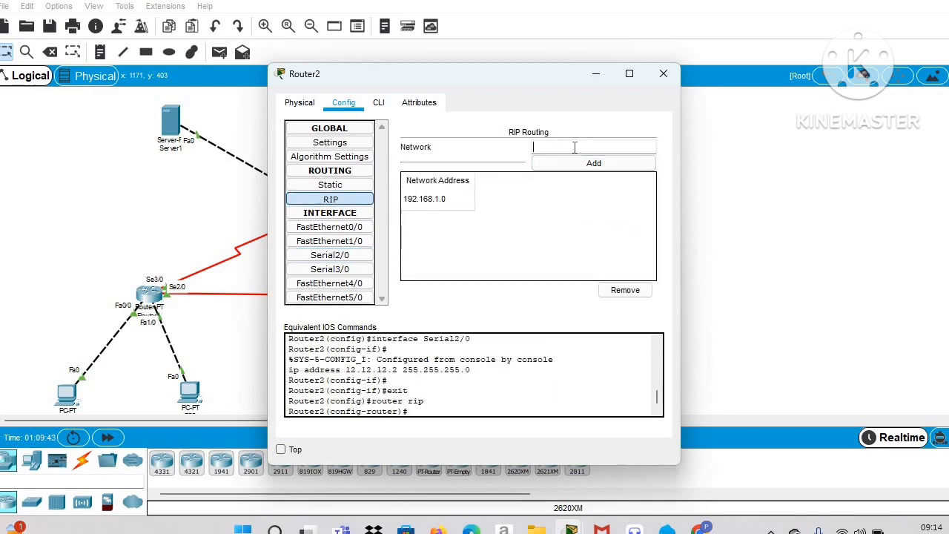
key(ctrl+v)
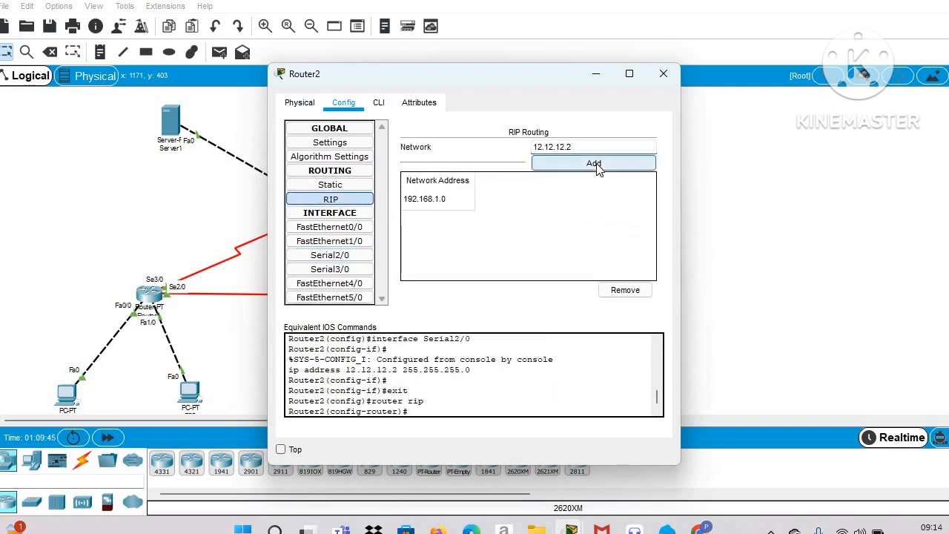
click(596, 164)
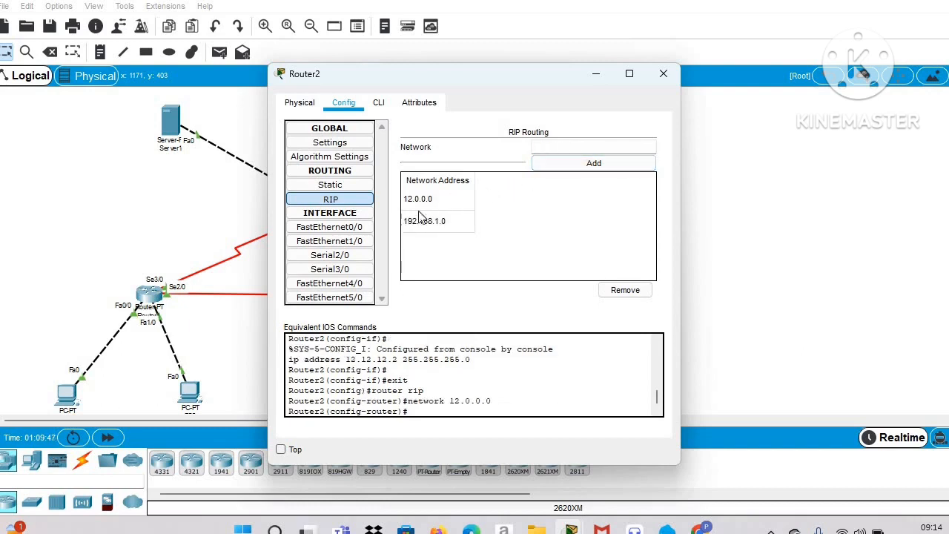
Copy Router2's Serial3/0 address 23.23.23.2 into its RIP networks, add it, and minimize the router's window.
click(361, 270)
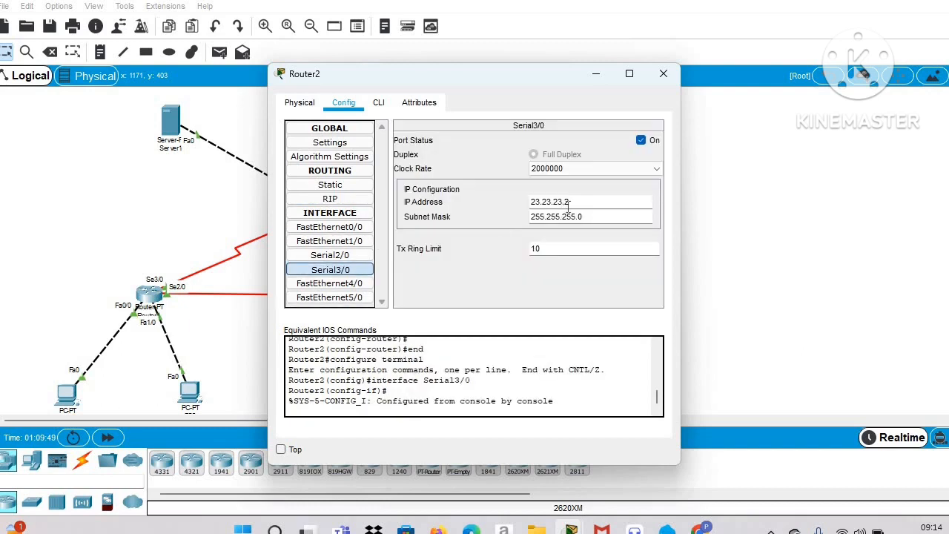
drag(566, 201, 505, 198)
key(ctrl+c)
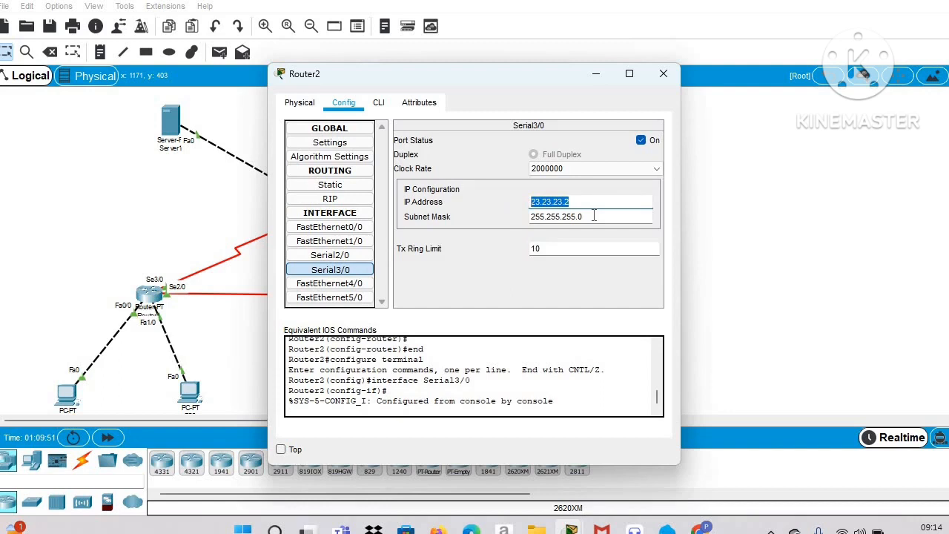
click(330, 199)
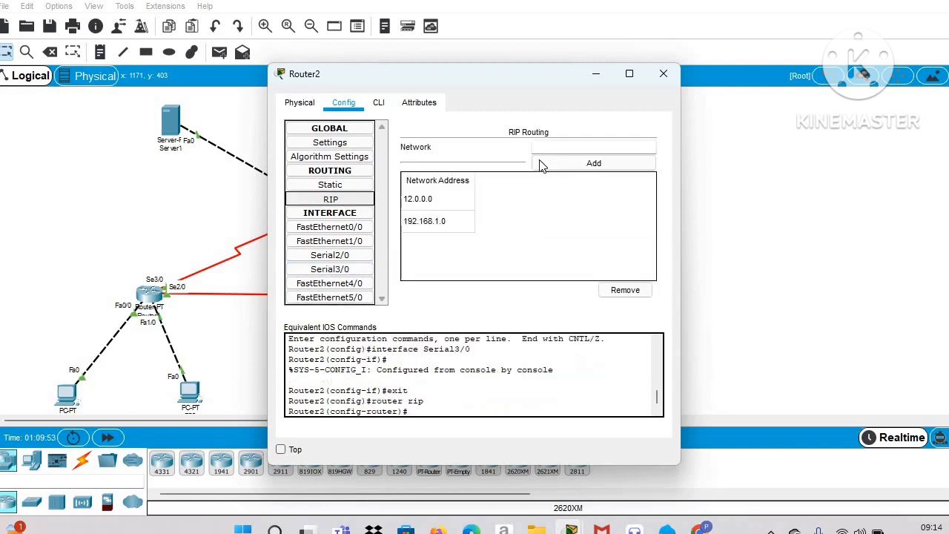
click(584, 148)
key(ctrl+v)
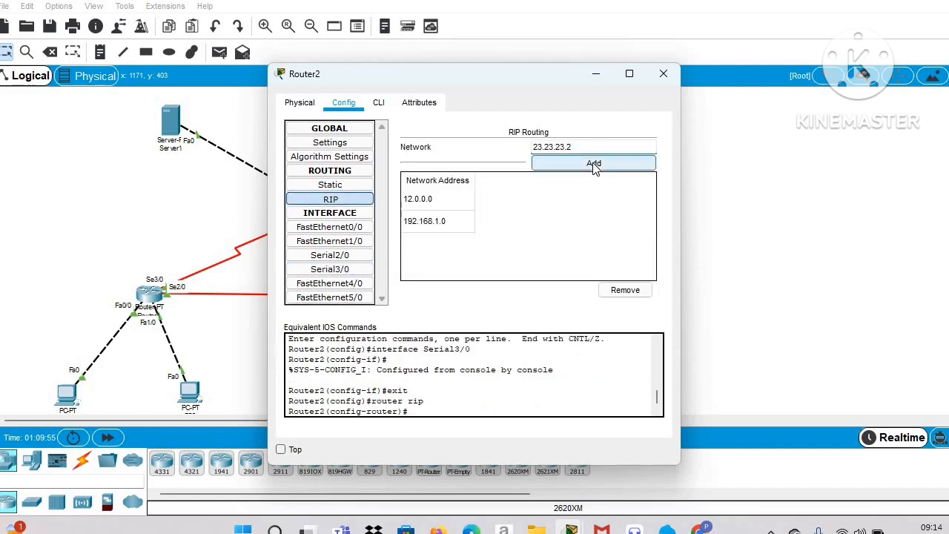
click(595, 164)
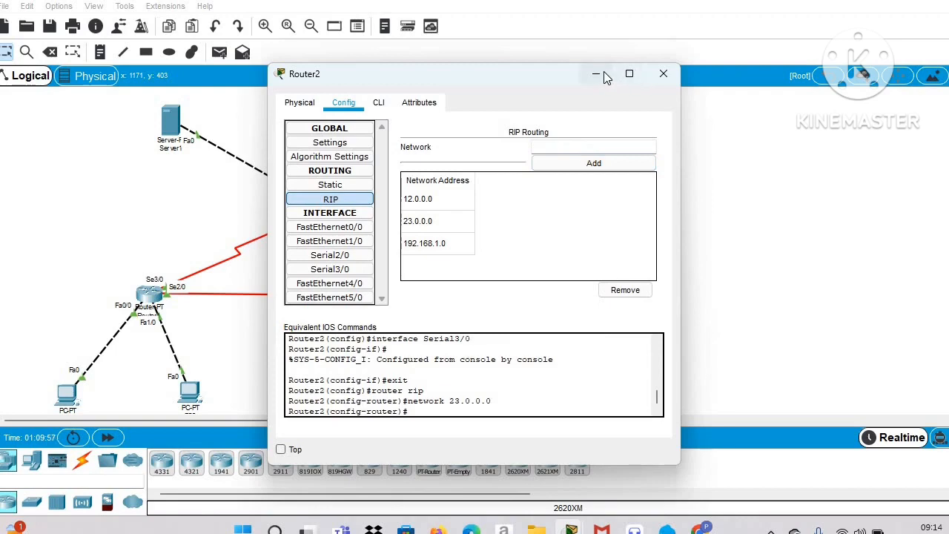
click(599, 74)
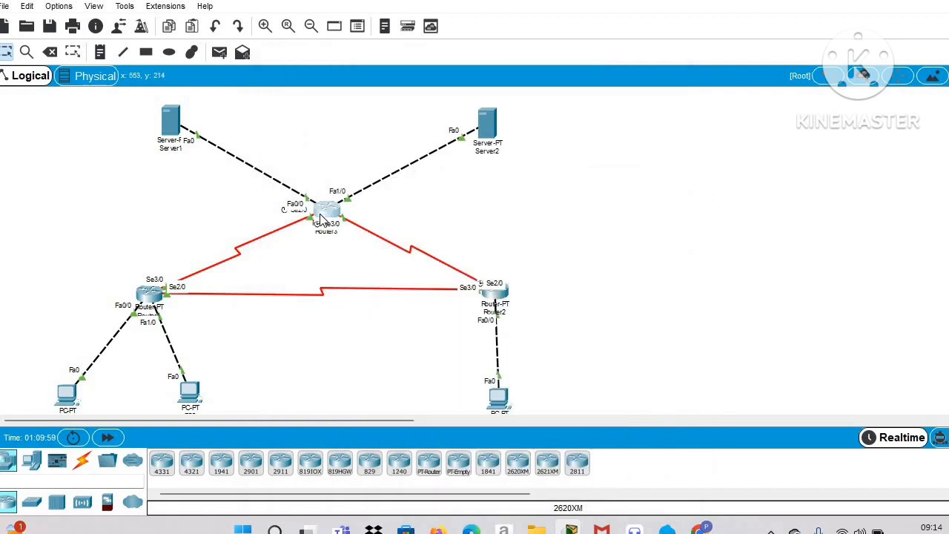
Open Router3's configuration and remove its static routes 192.168.1.0/25 via 13.13.13.1 and 192.168.1.128/25 via 23.23.23.1.
click(321, 218)
click(343, 102)
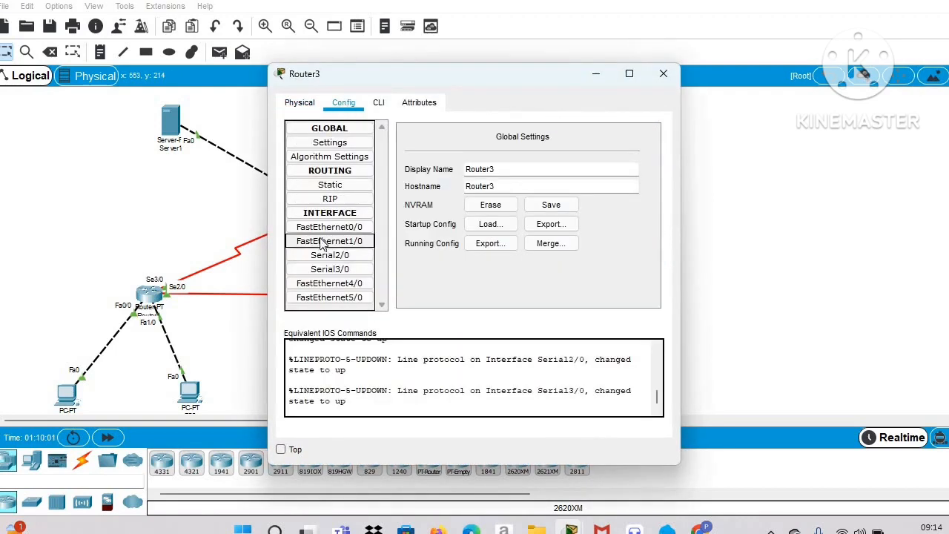
click(331, 184)
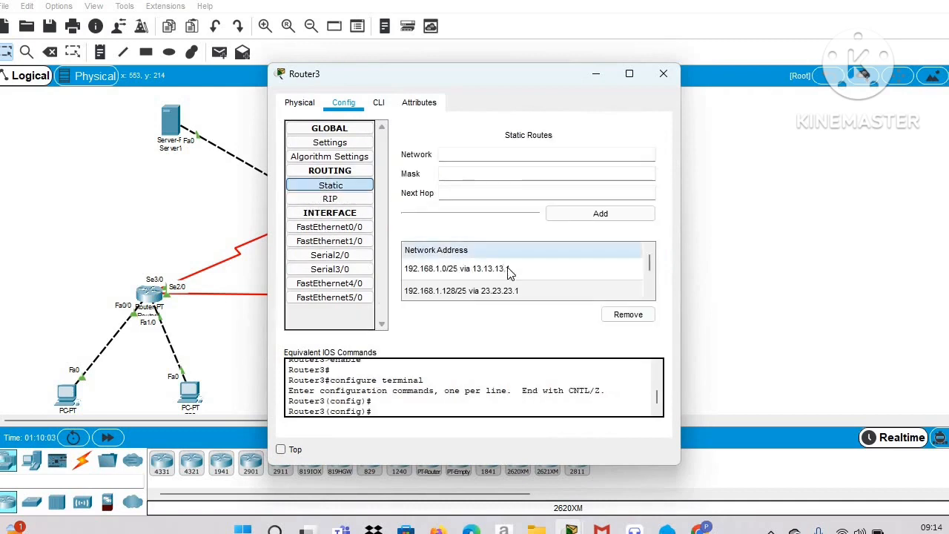
click(509, 268)
click(643, 313)
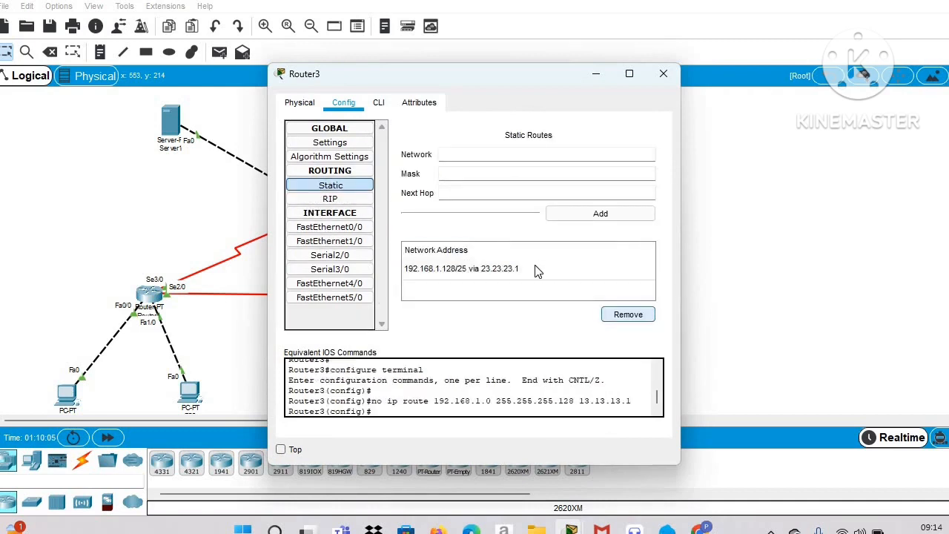
click(539, 269)
click(636, 316)
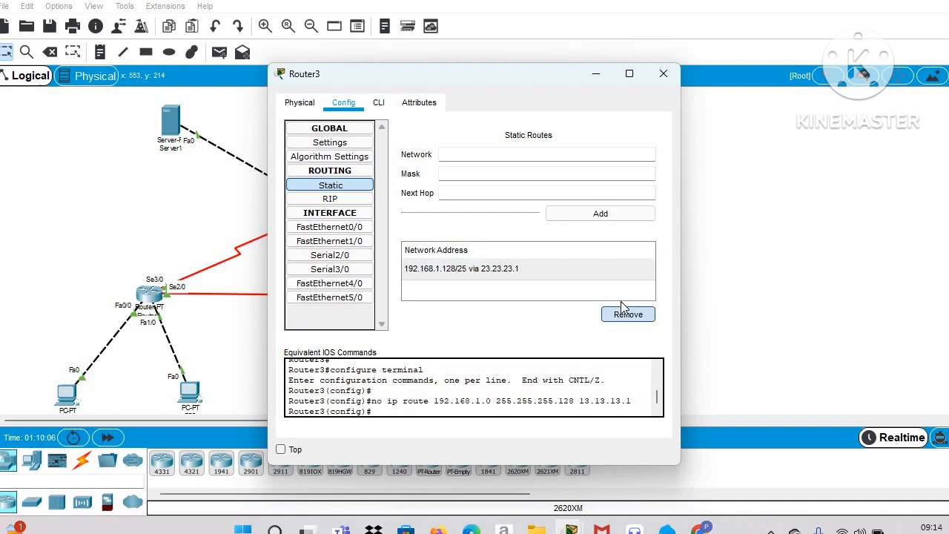
Copy Router3's FastEthernet0/0 address 33.33.33.3 and add it to the router's RIP networks.
click(328, 199)
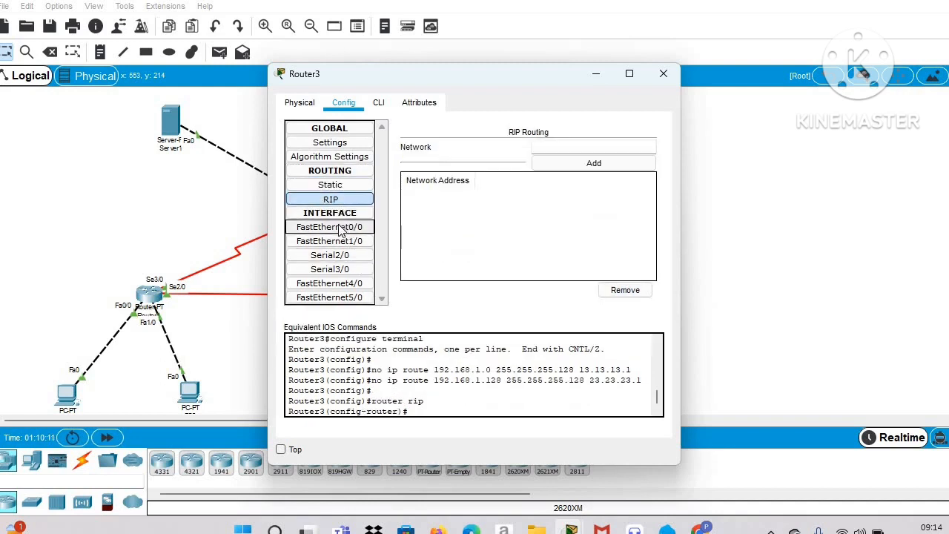
click(340, 228)
drag(598, 218, 509, 220)
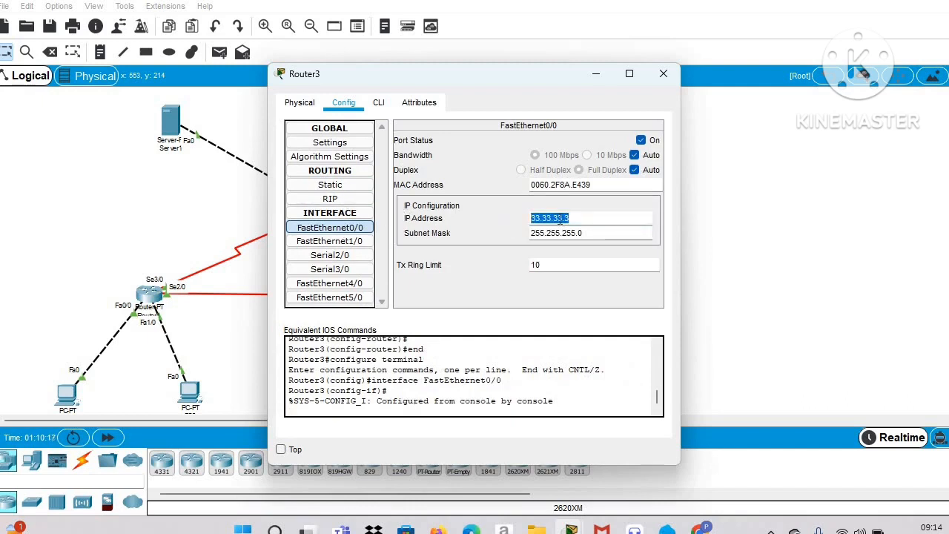
click(330, 199)
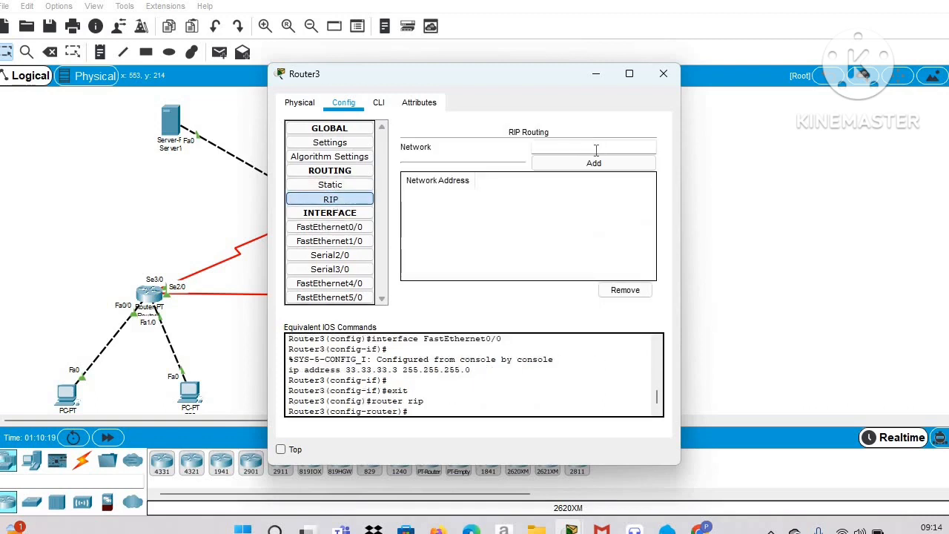
text(33.0.0.0)
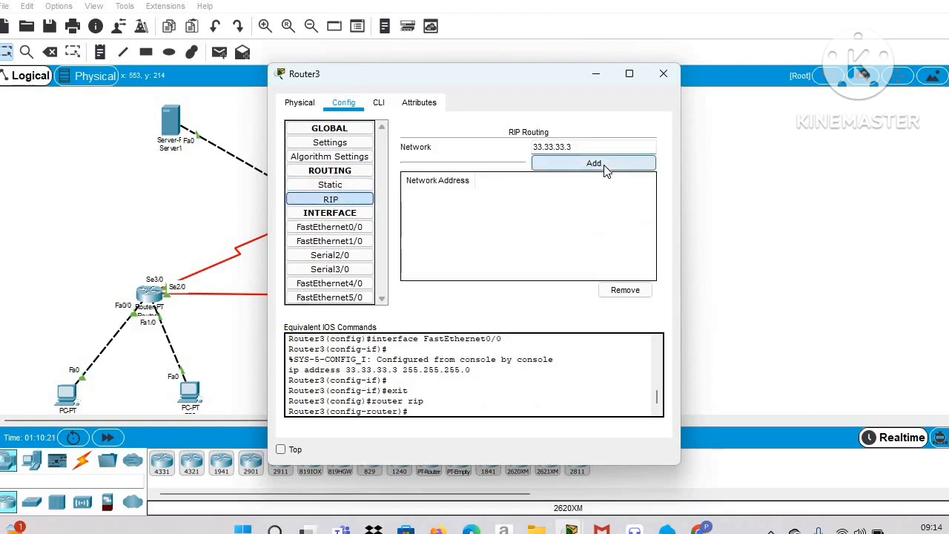
click(604, 164)
Copy Router3's FastEthernet1/0 address 43.43.43.3 and add it to the router's RIP networks.
click(363, 242)
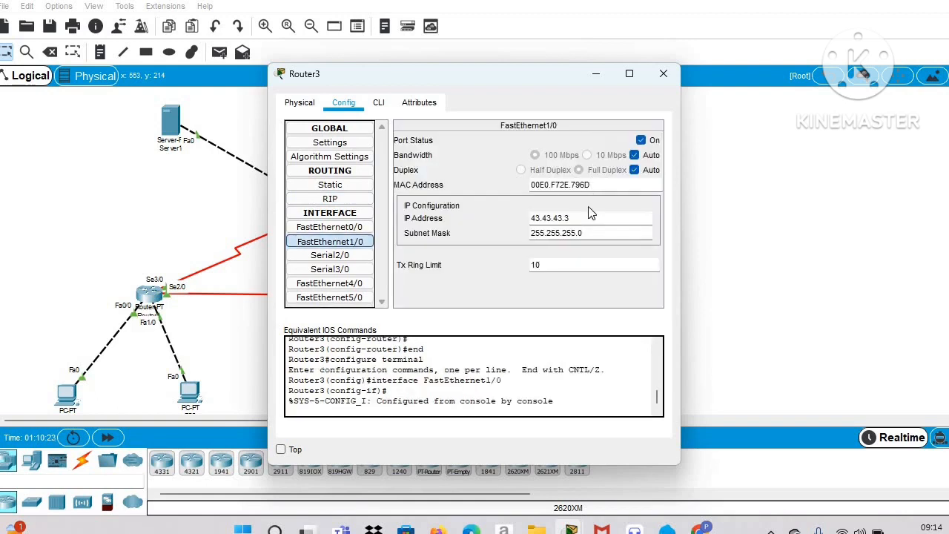
drag(593, 219, 459, 215)
key(ctrl+c)
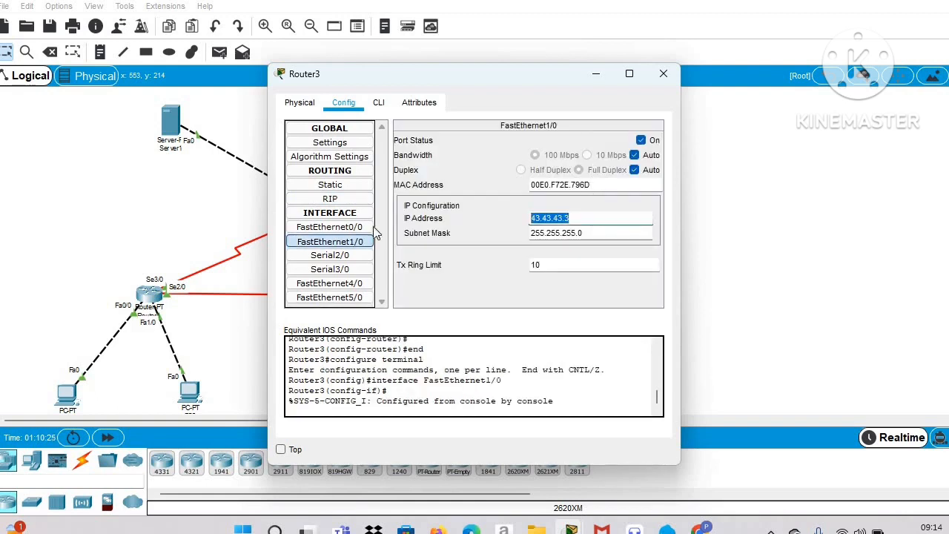
click(348, 199)
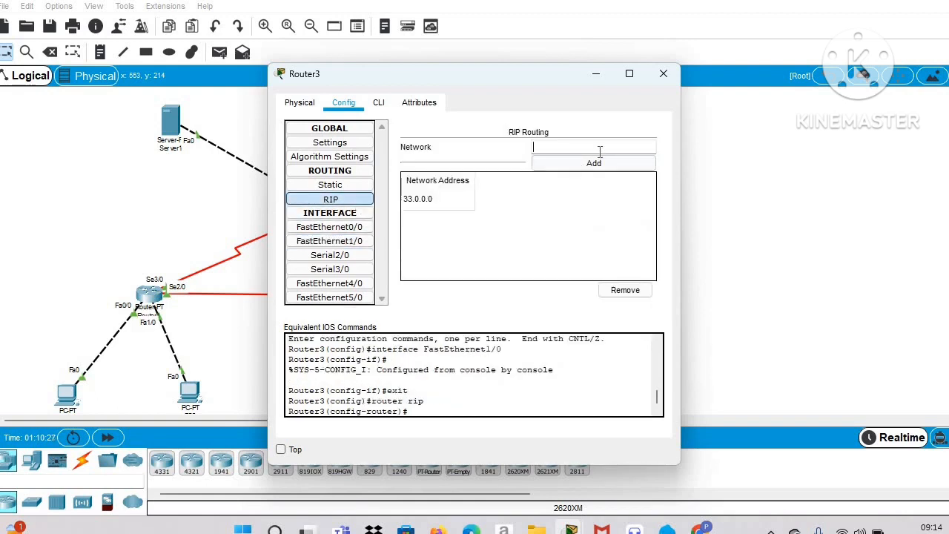
click(601, 151)
key(ctrl+v)
click(625, 165)
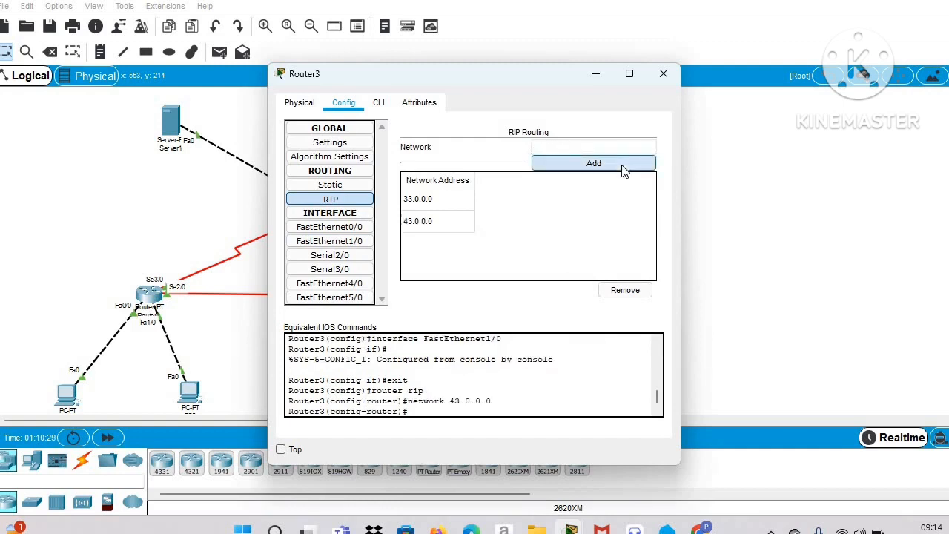
Copy Router3's Serial2/0 address 13.13.13.3 and add it to the router's RIP networks.
click(341, 255)
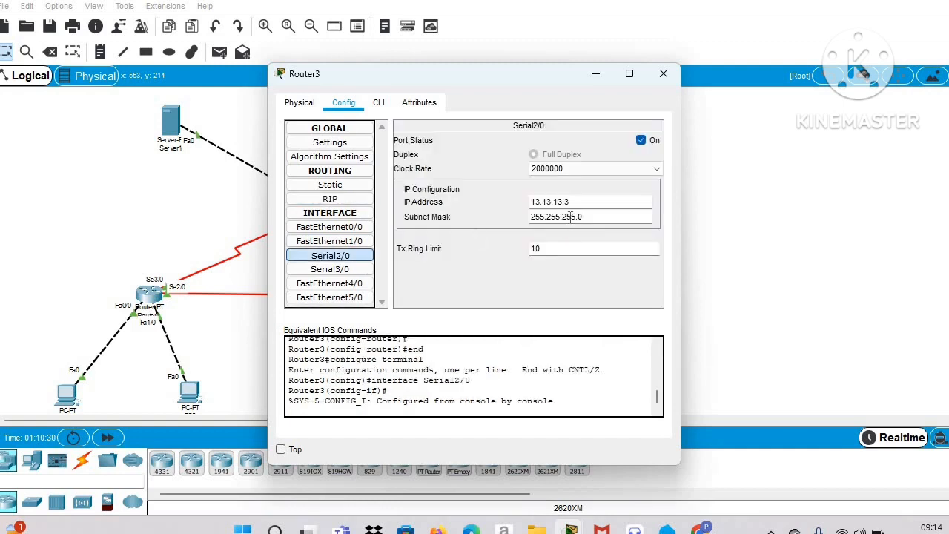
double_click(554, 202)
key(ctrl+c)
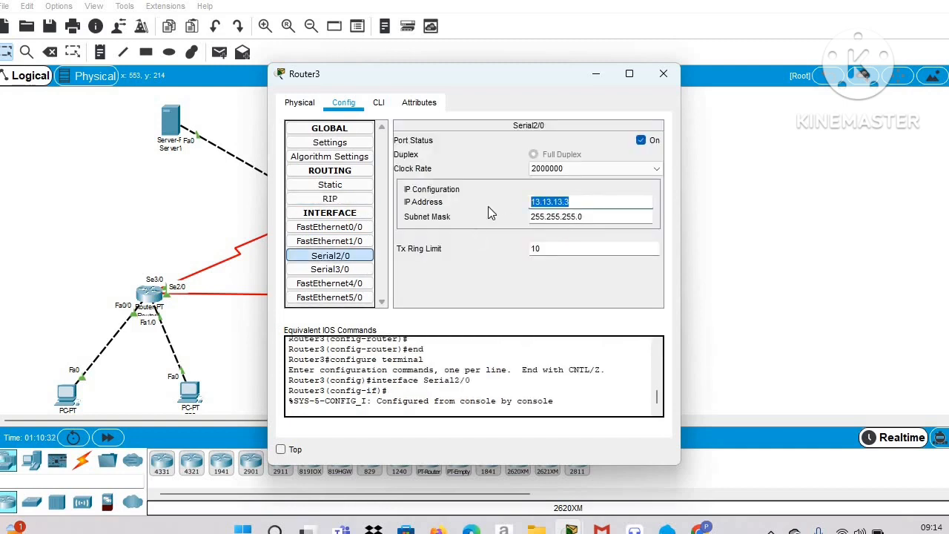
click(331, 199)
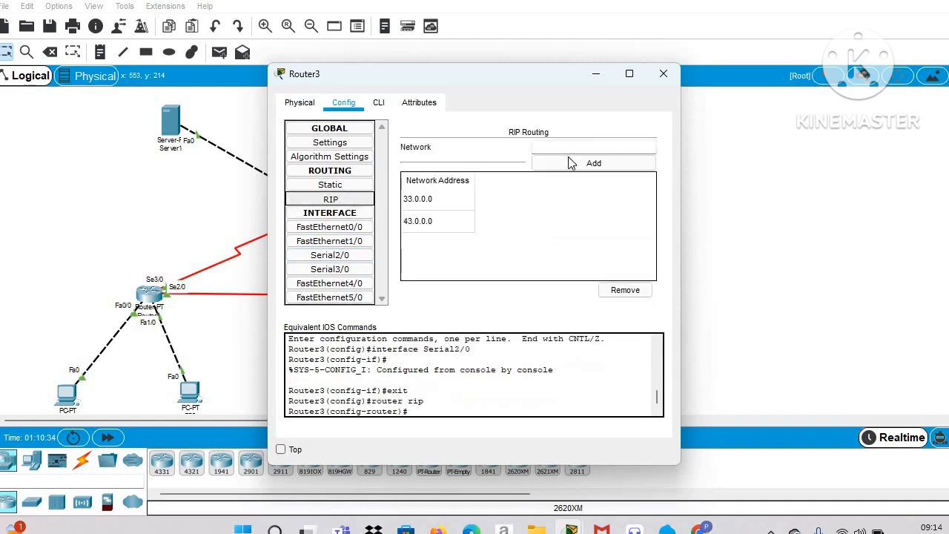
key(ctrl+v)
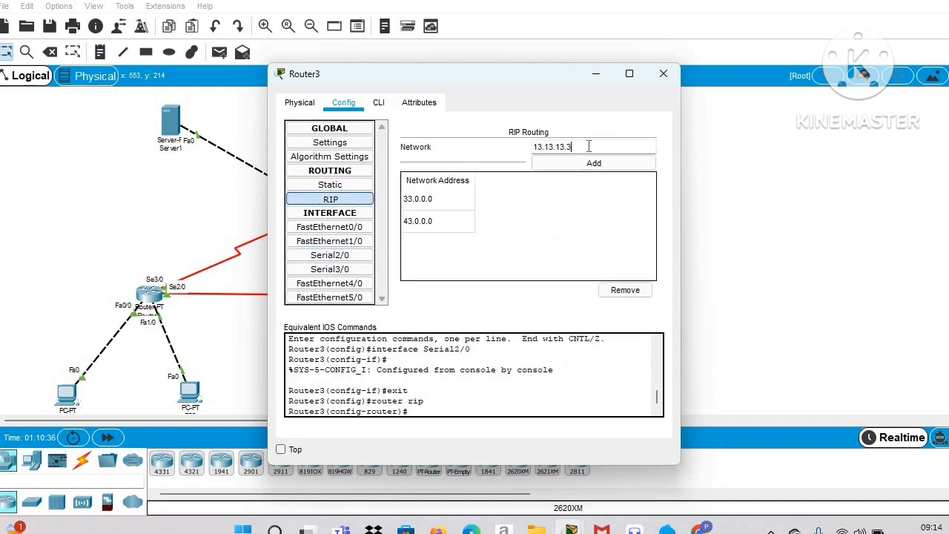
click(626, 166)
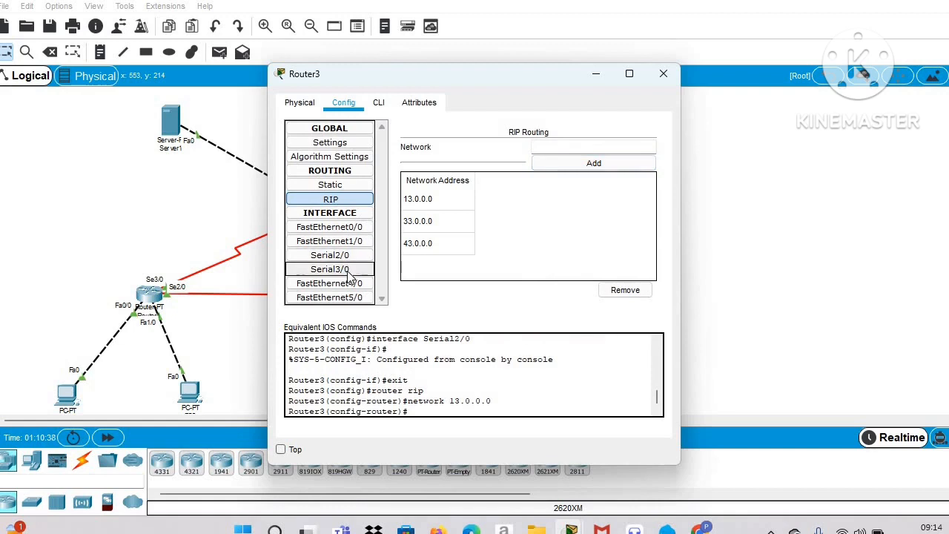
Copy Router3's Serial3/0 address 23.23.23.3 into its RIP networks, add it, and minimize the router's window.
click(332, 269)
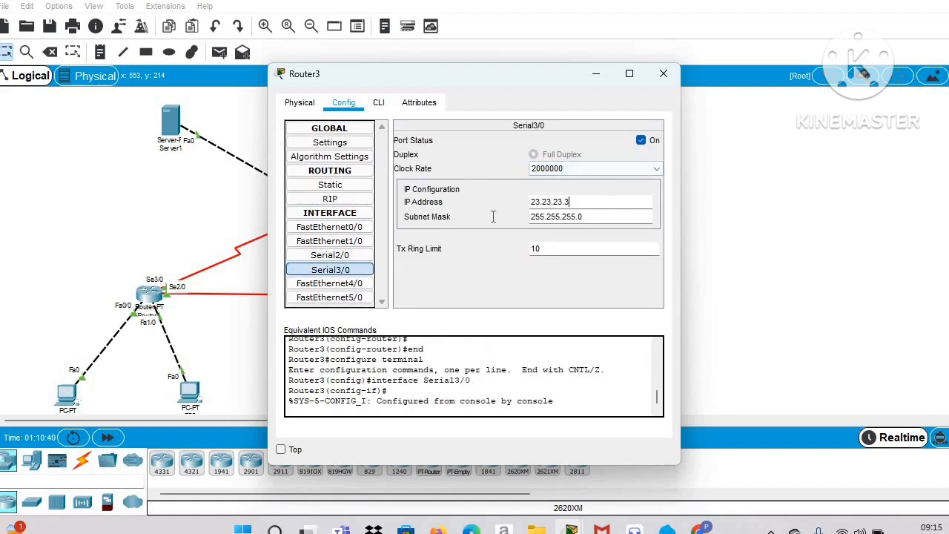
drag(577, 203, 509, 208)
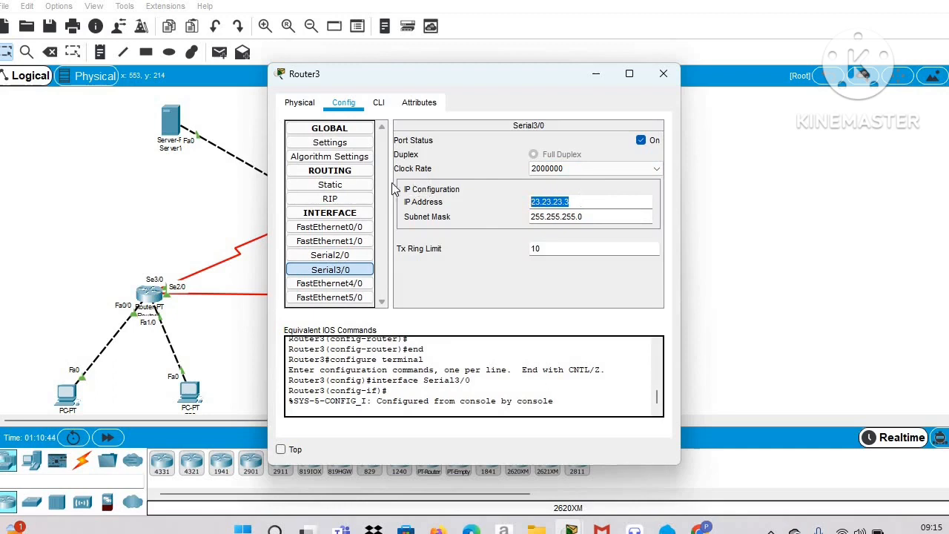
click(355, 202)
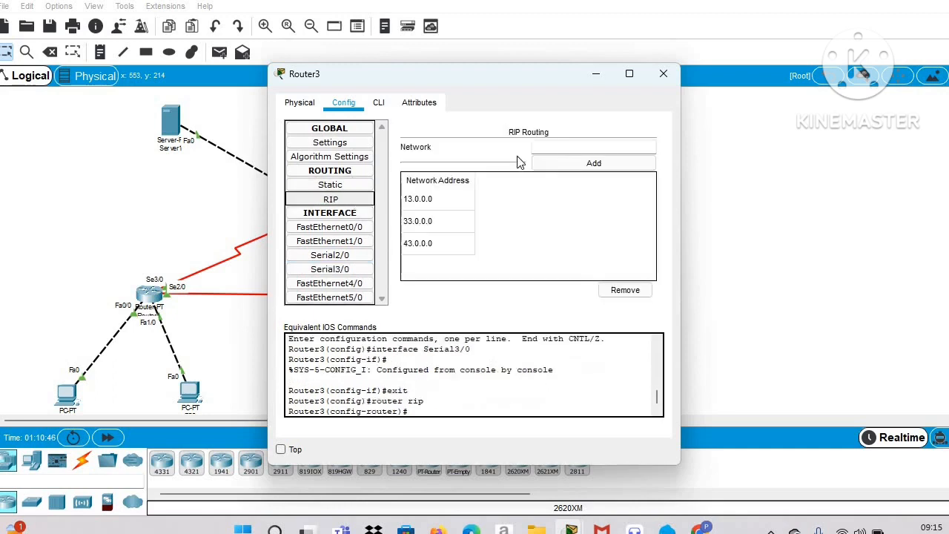
text(23.23.23.3)
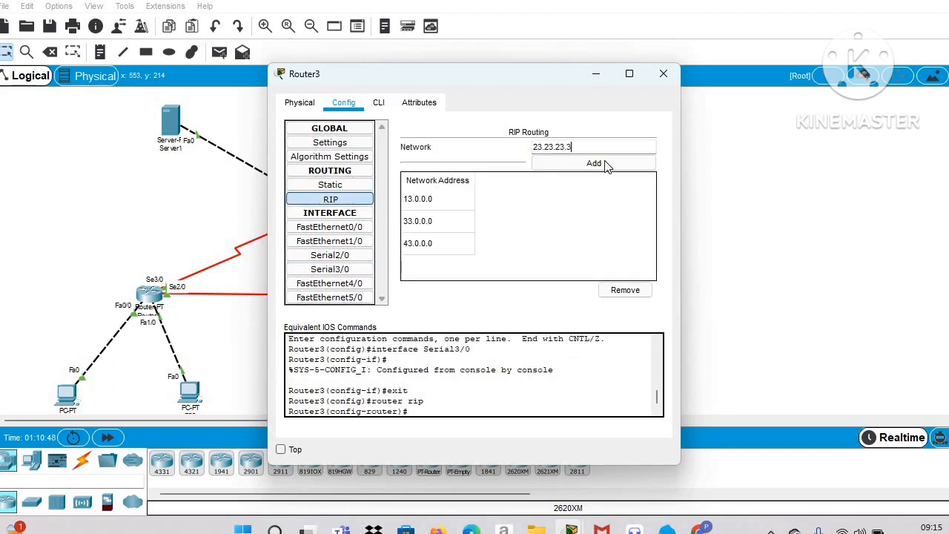
click(594, 163)
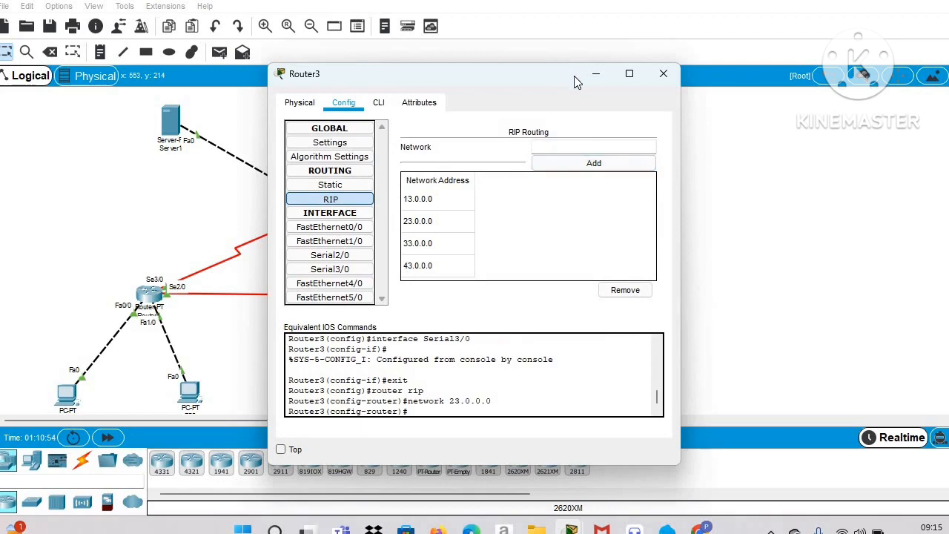
click(595, 74)
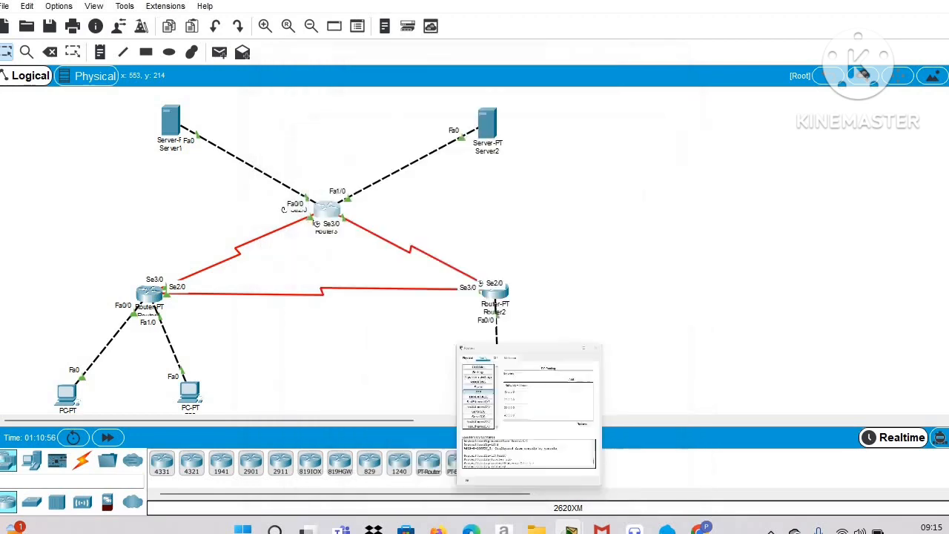
Switch to the browser's dynamic routing guide, read the instructions following the RIP networks, and return to the Packet Tracer topology.
click(669, 456)
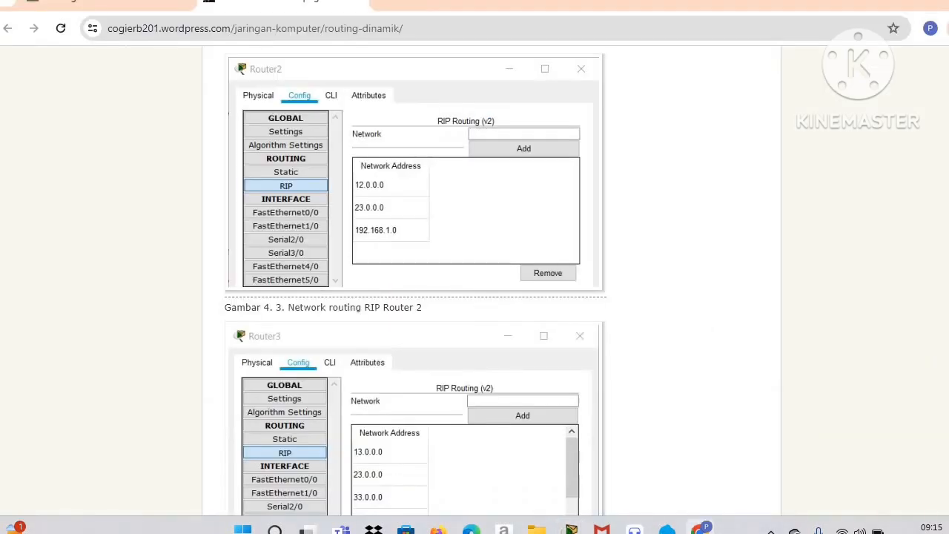
scroll(489, 281, down, 6)
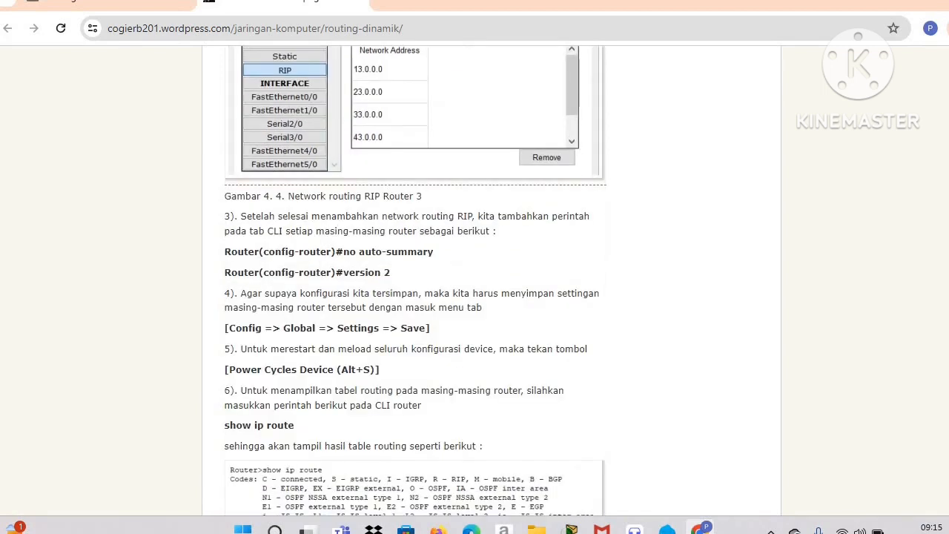
scroll(474, 219, down, 1)
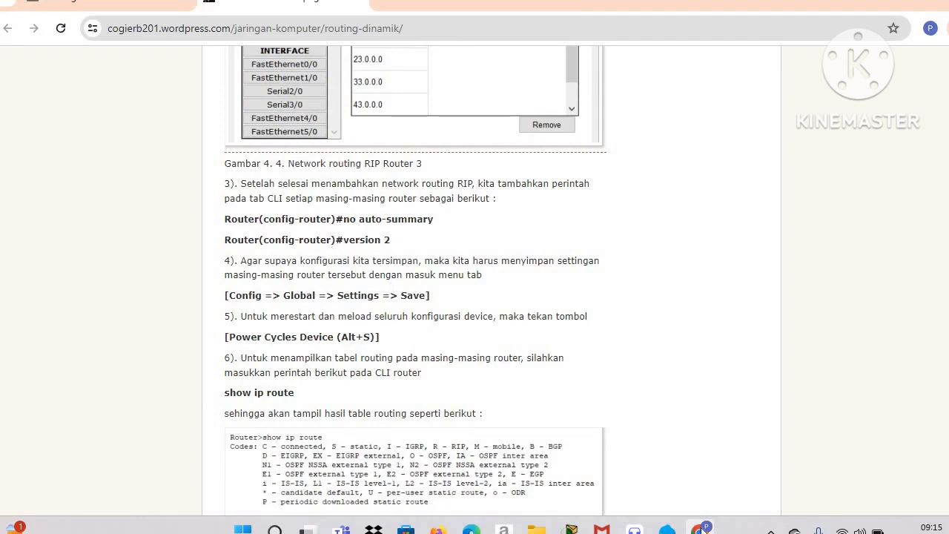
mouse_move(703, 528)
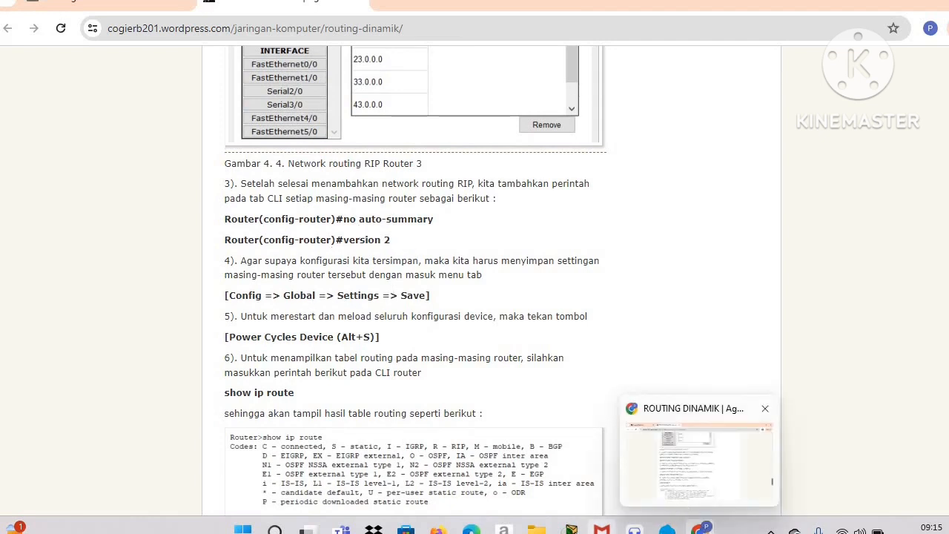
mouse_move(569, 528)
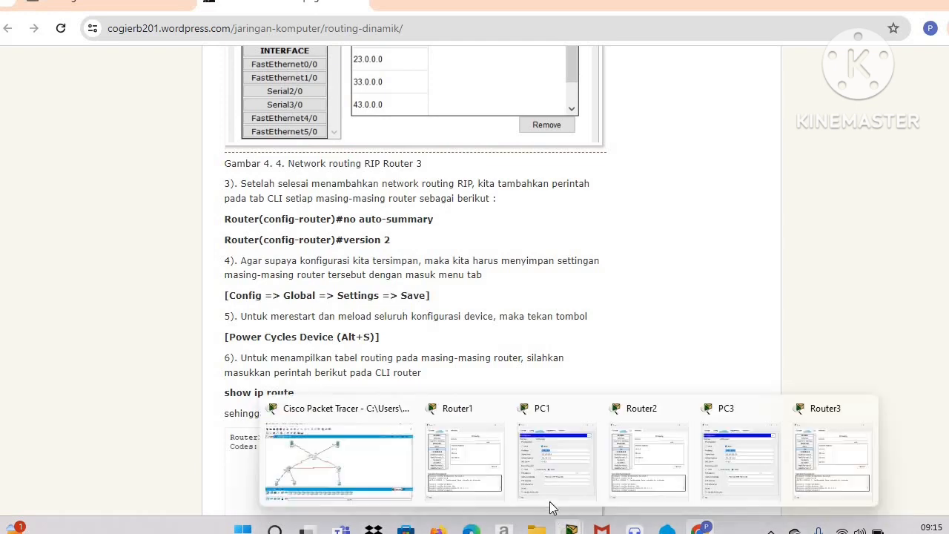
click(351, 438)
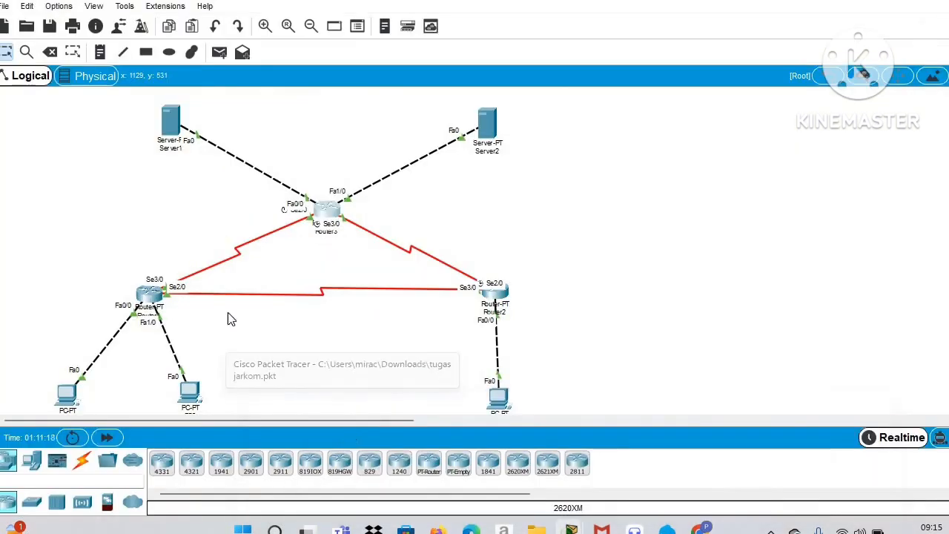
Run "no auto-summary" and "version 2" in Router1's command line, check its RIP page, and minimize the window.
click(152, 296)
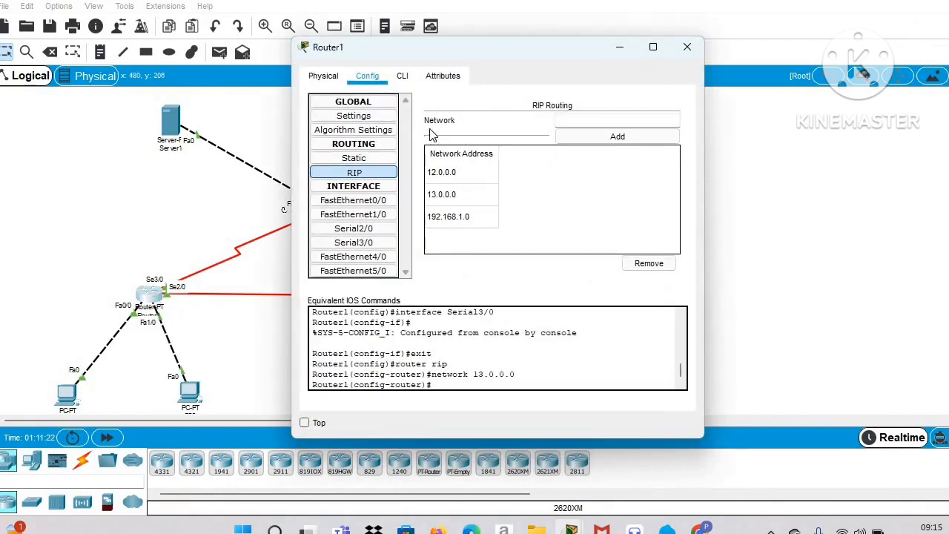
click(401, 77)
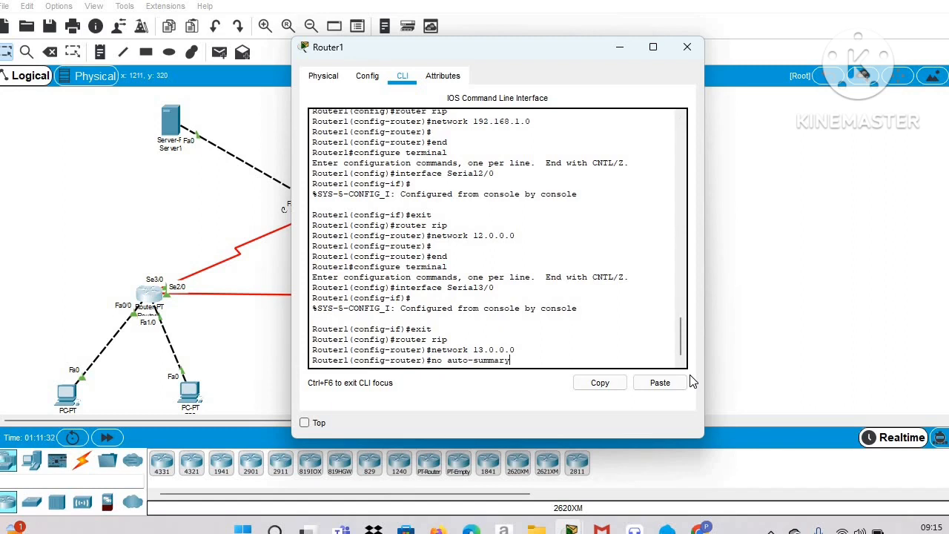
key(Return)
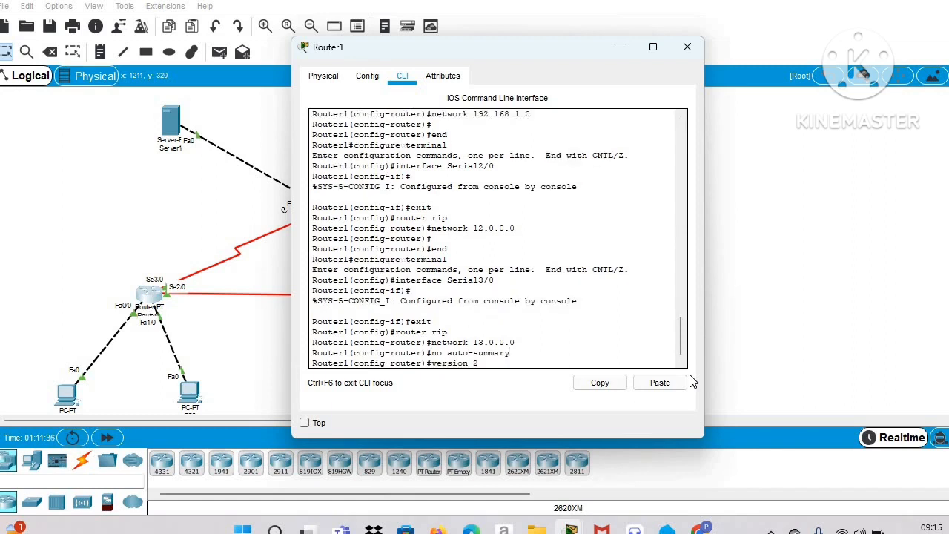
key(Return)
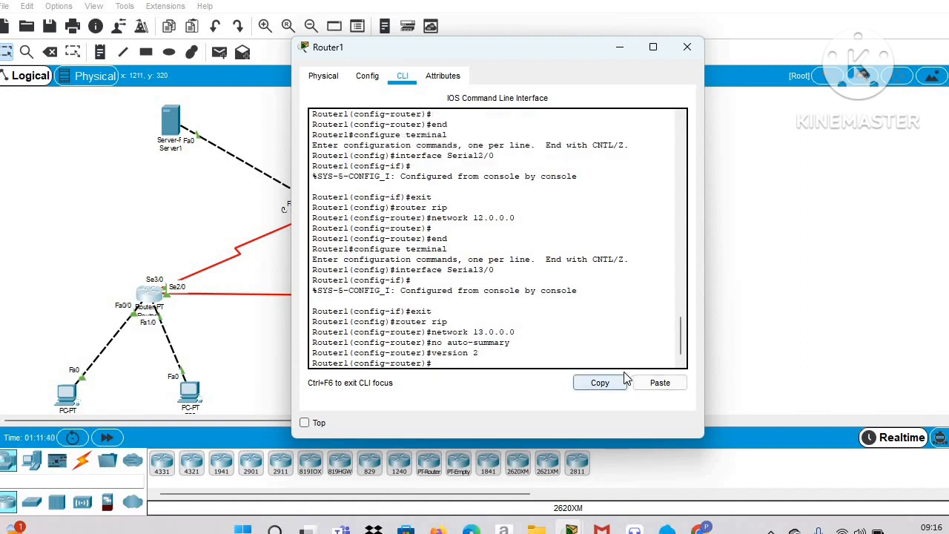
click(365, 74)
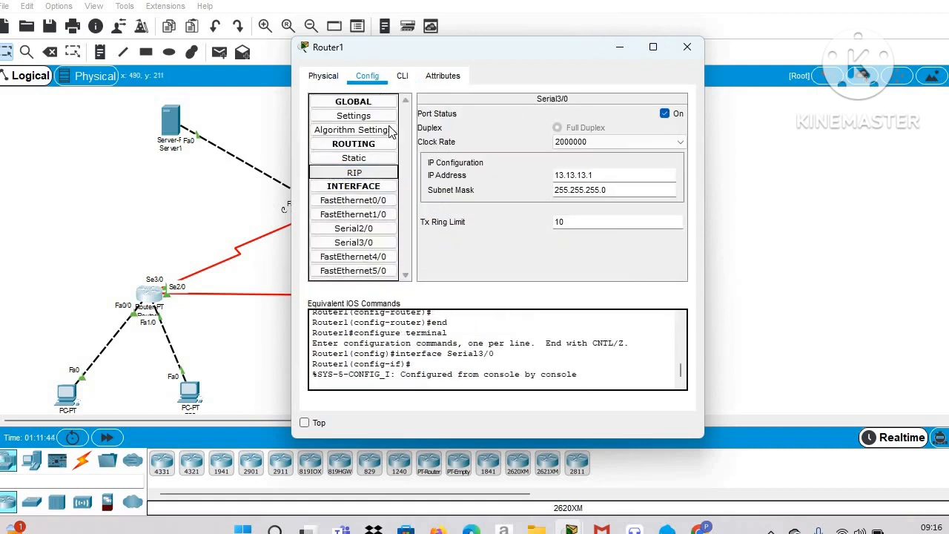
click(369, 174)
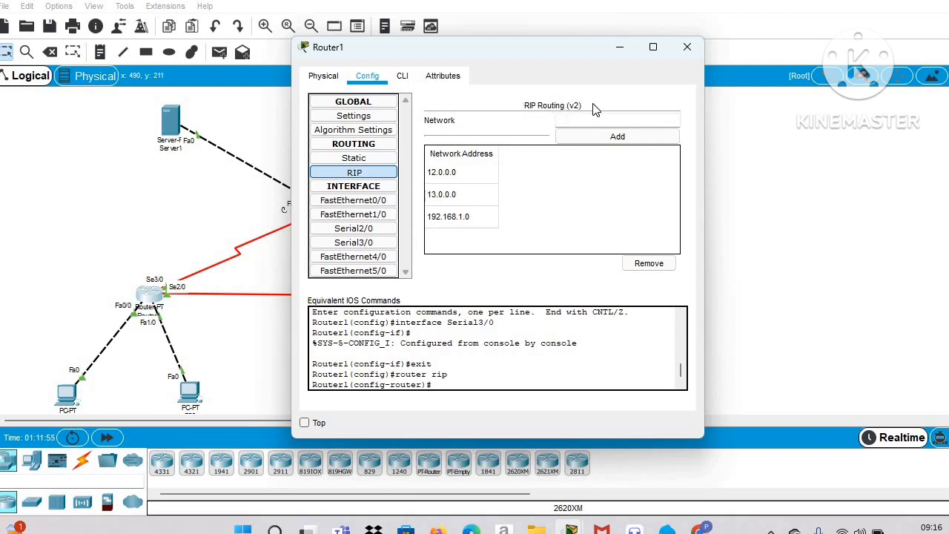
click(620, 50)
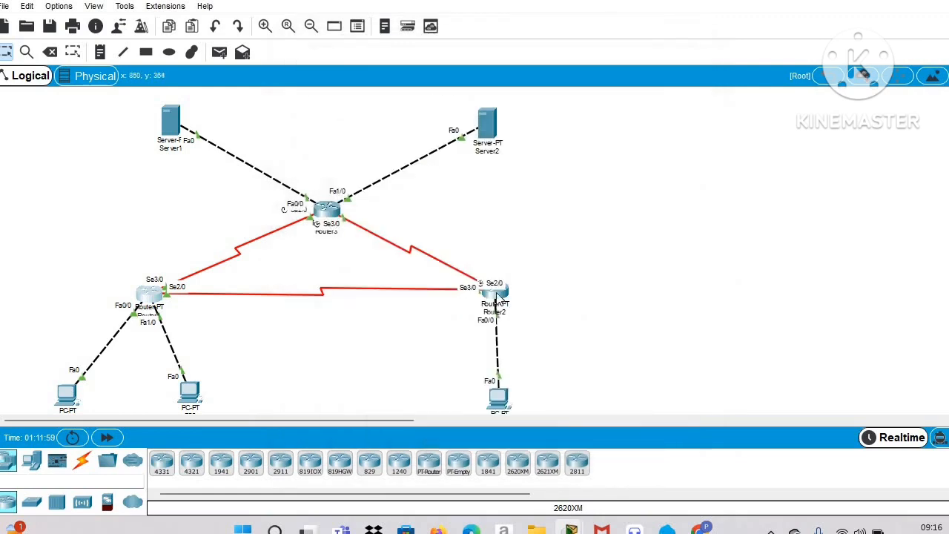
Run "no auto-summary" and "version 2" in Router2's command line, check its RIP page, and minimize the window.
click(495, 293)
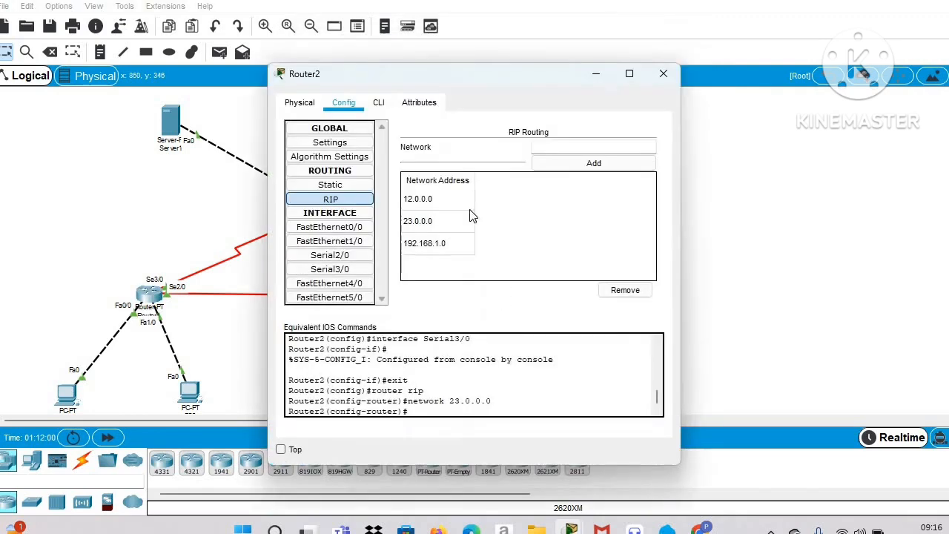
click(379, 102)
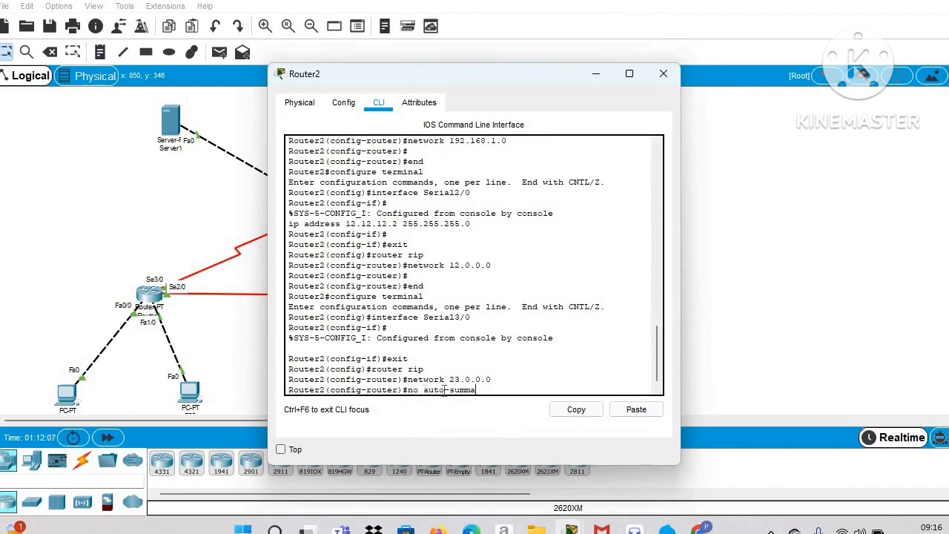
key(Return)
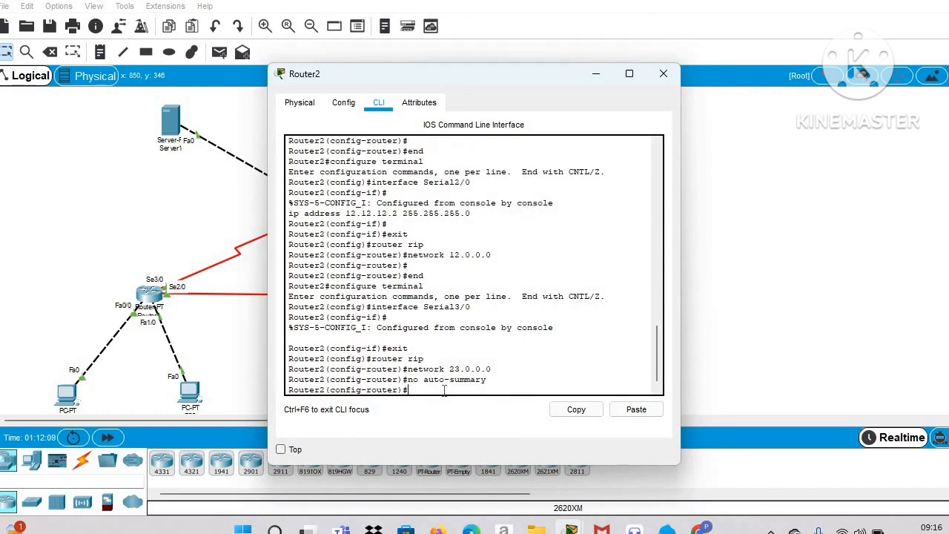
text(version)
text( 2)
key(Return)
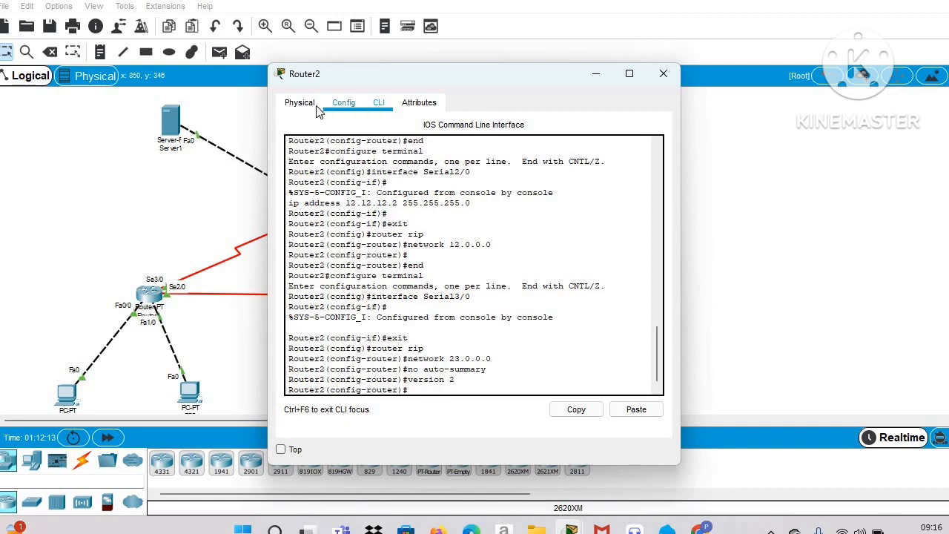
click(340, 107)
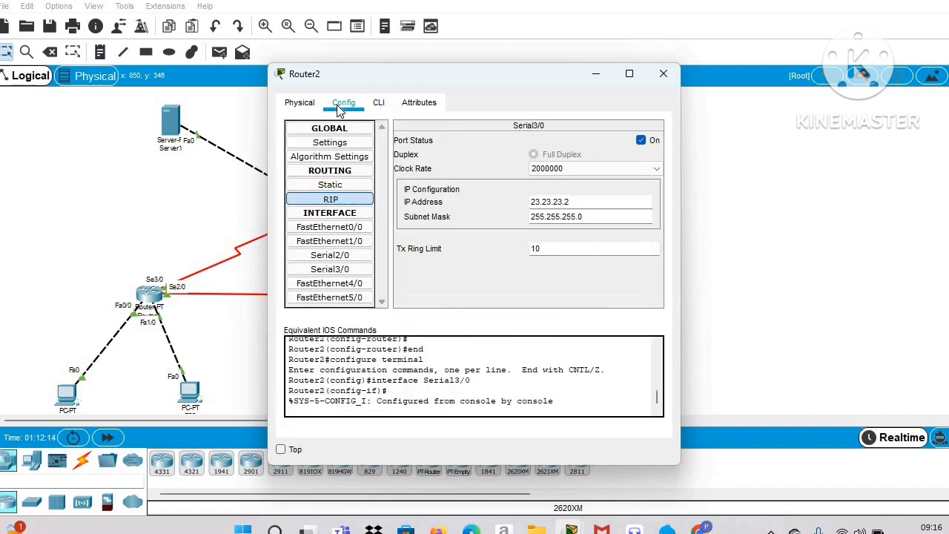
click(317, 188)
click(331, 199)
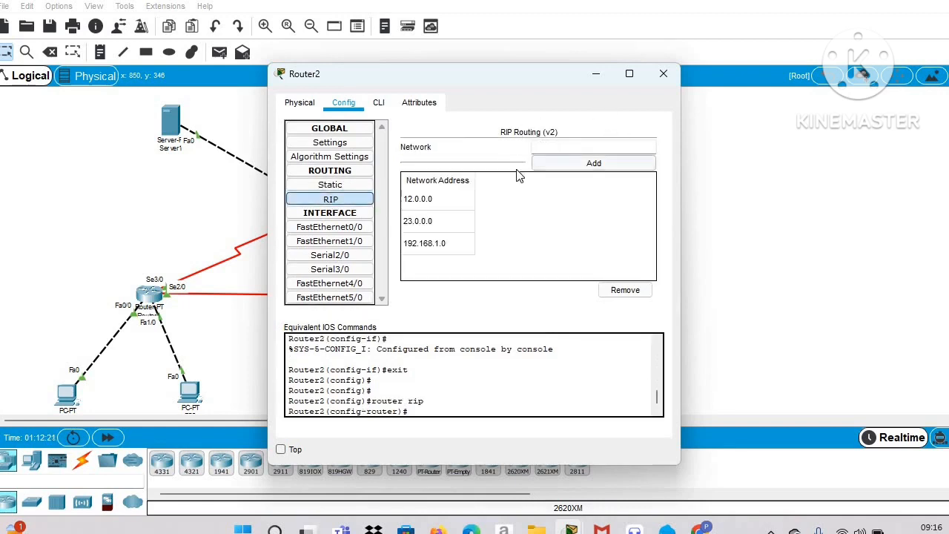
click(594, 75)
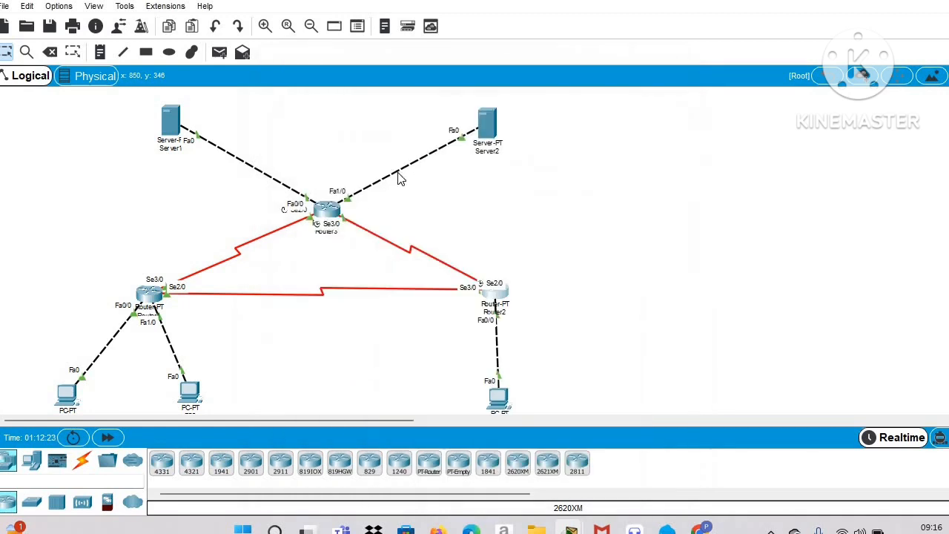
Open Router3's command line and run "no auto-summary" and "version 2" in its RIP configuration.
click(331, 213)
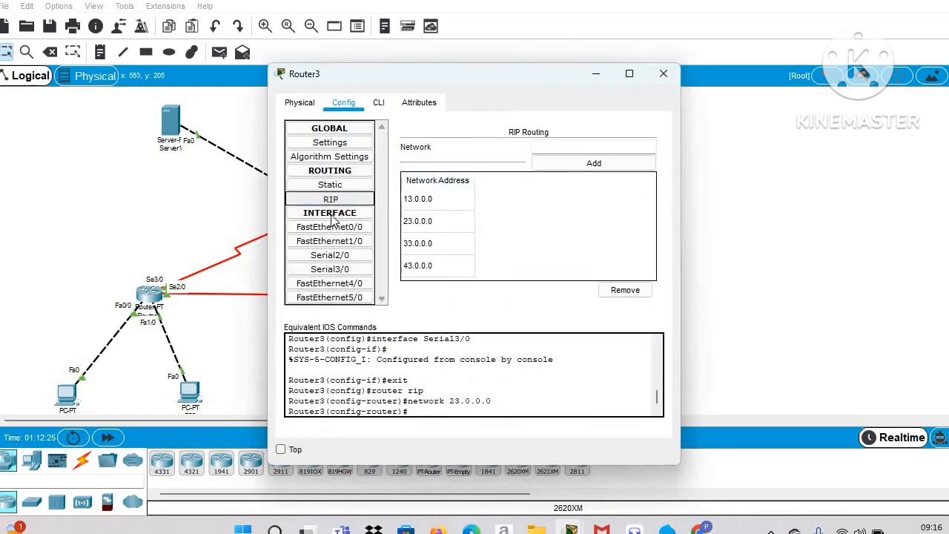
click(378, 106)
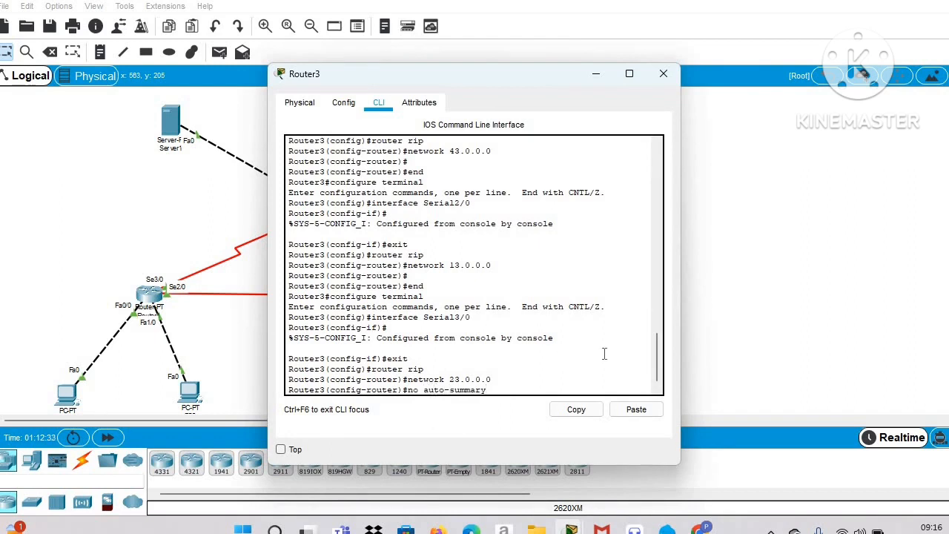
key(Return)
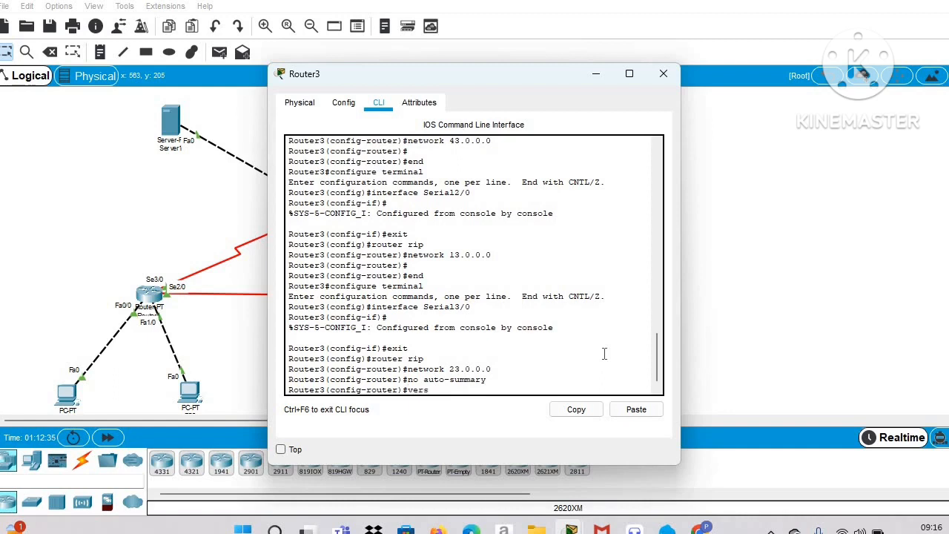
key(Return)
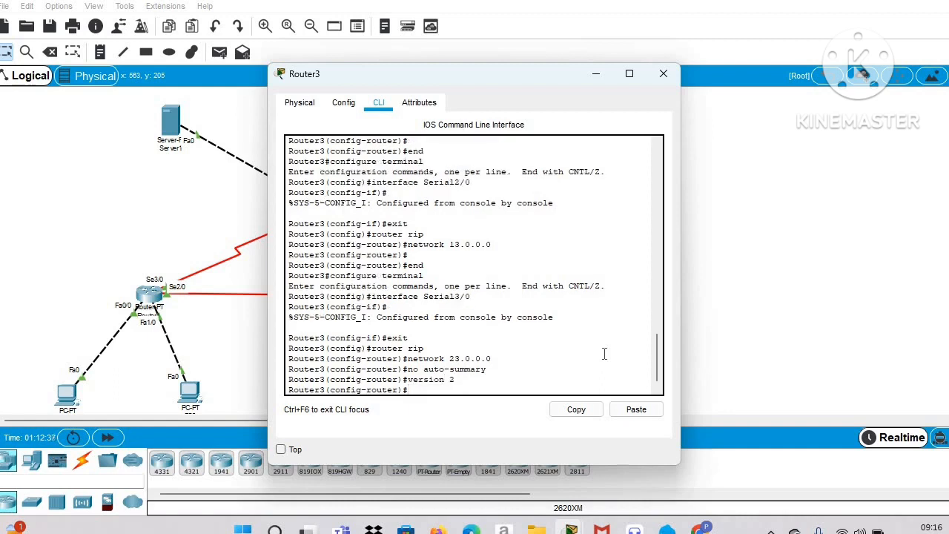
Check Router3's RIP page and preview the browser's dynamic routing guide for the instruction that follows.
click(348, 103)
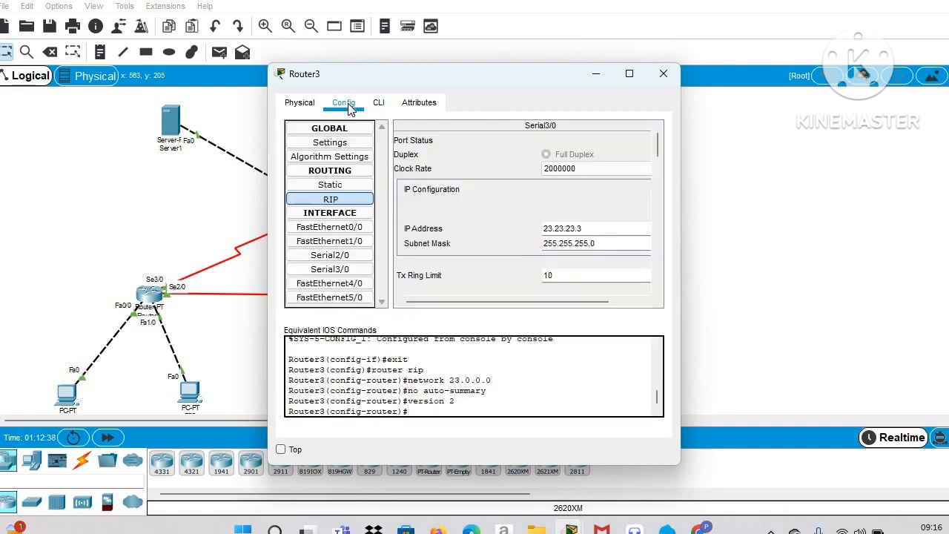
click(335, 199)
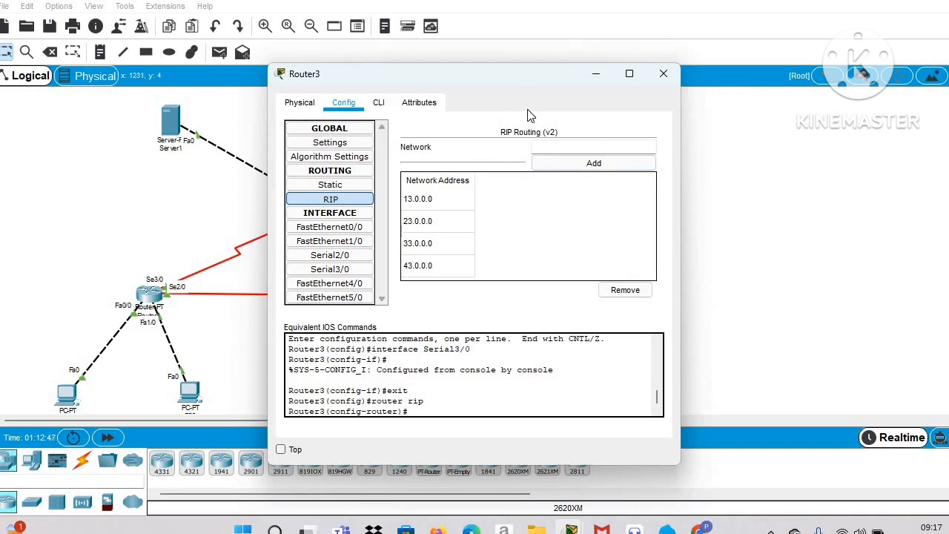
mouse_move(670, 481)
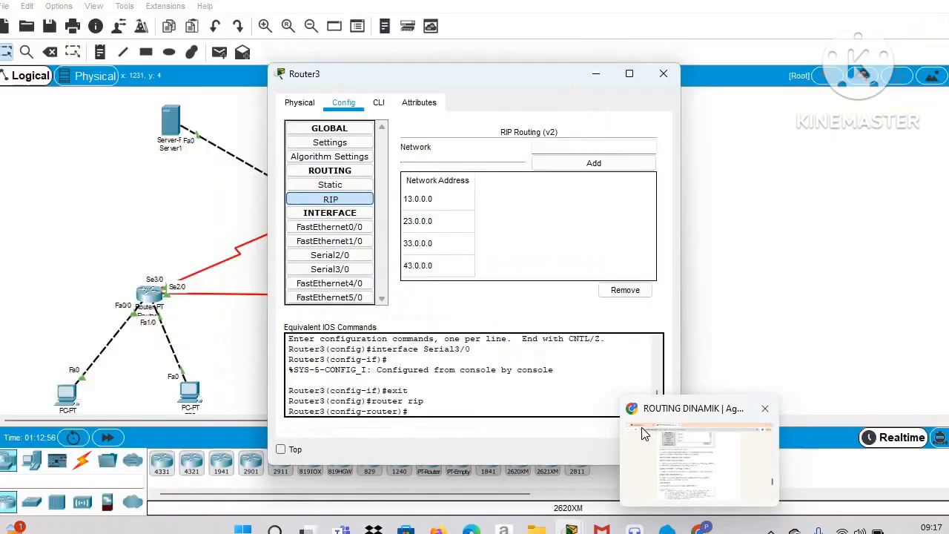
mouse_move(641, 427)
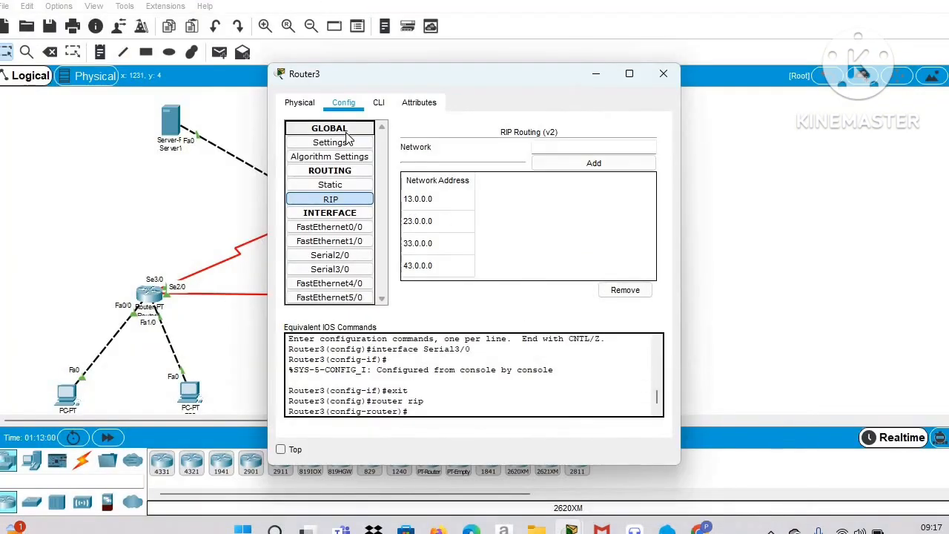
Save Router3's running configuration to NVRAM from its global settings, and minimize the router window.
click(346, 133)
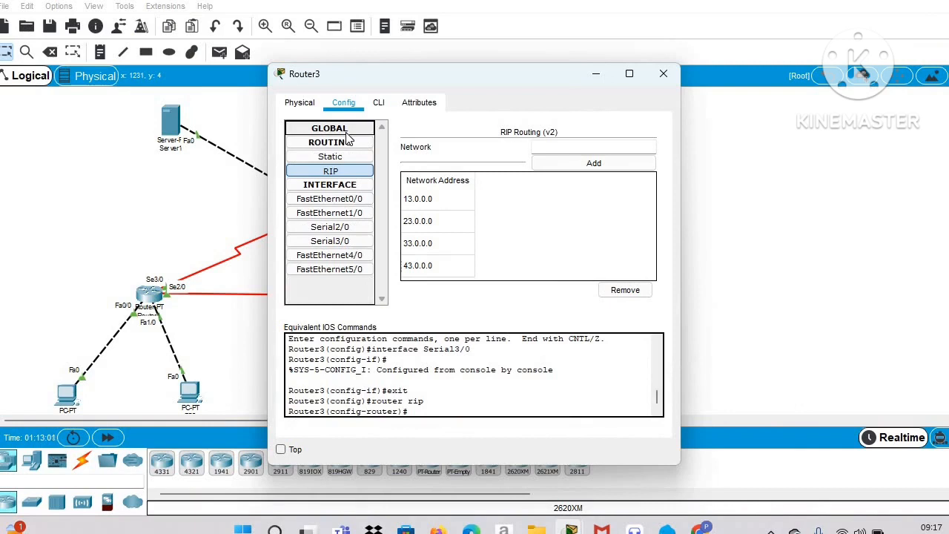
click(346, 130)
click(348, 143)
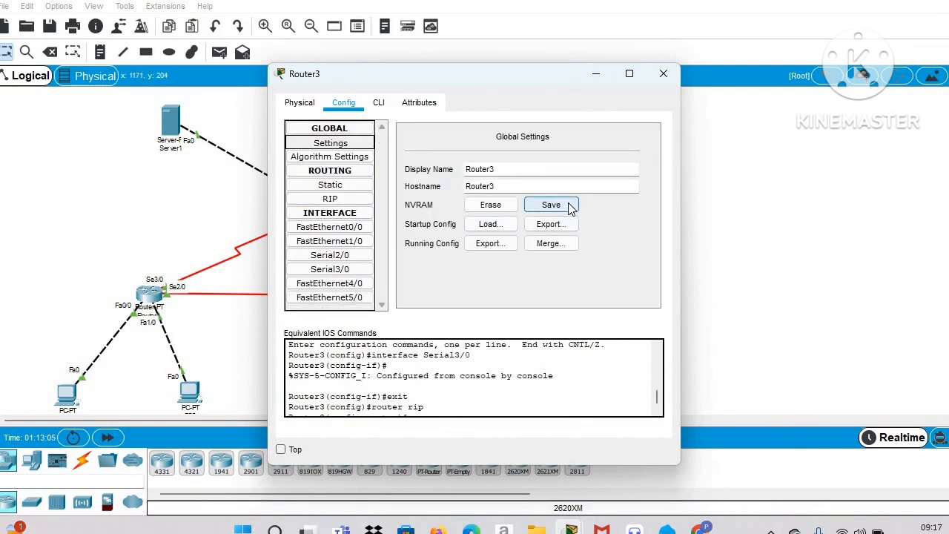
click(569, 207)
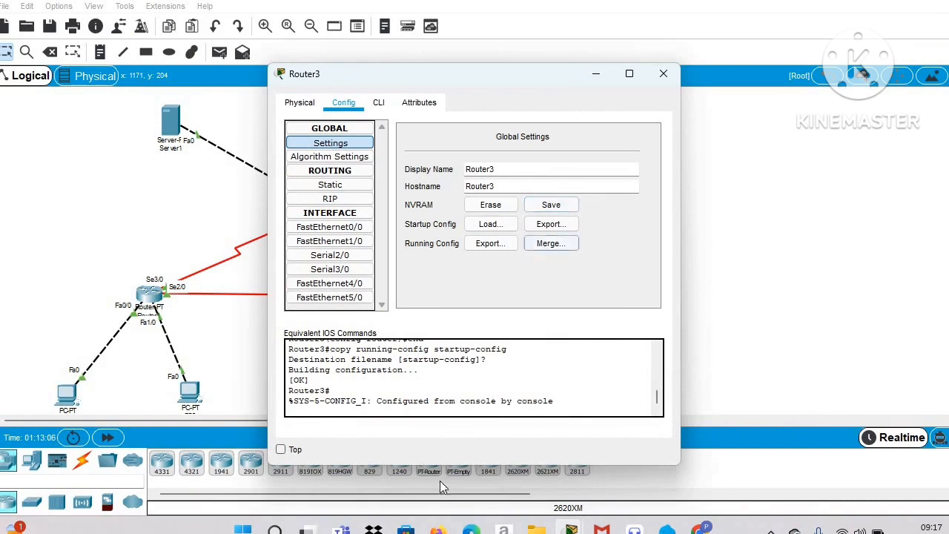
click(595, 75)
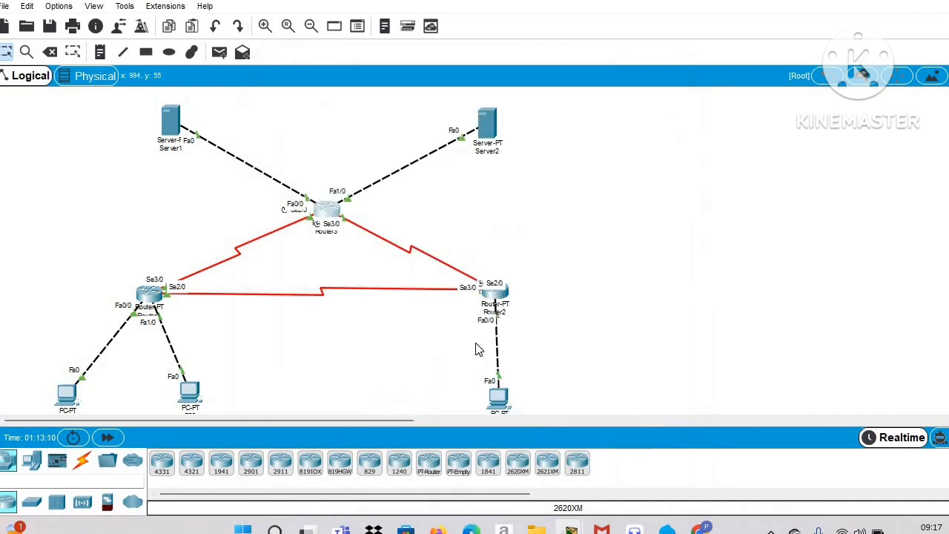
Open Router2's global settings and save its running configuration to NVRAM.
click(491, 303)
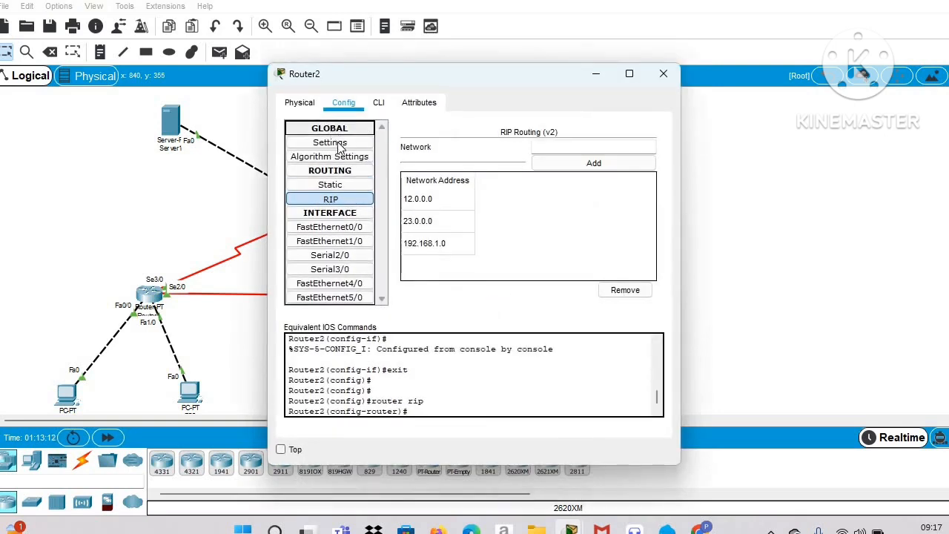
click(333, 143)
click(550, 204)
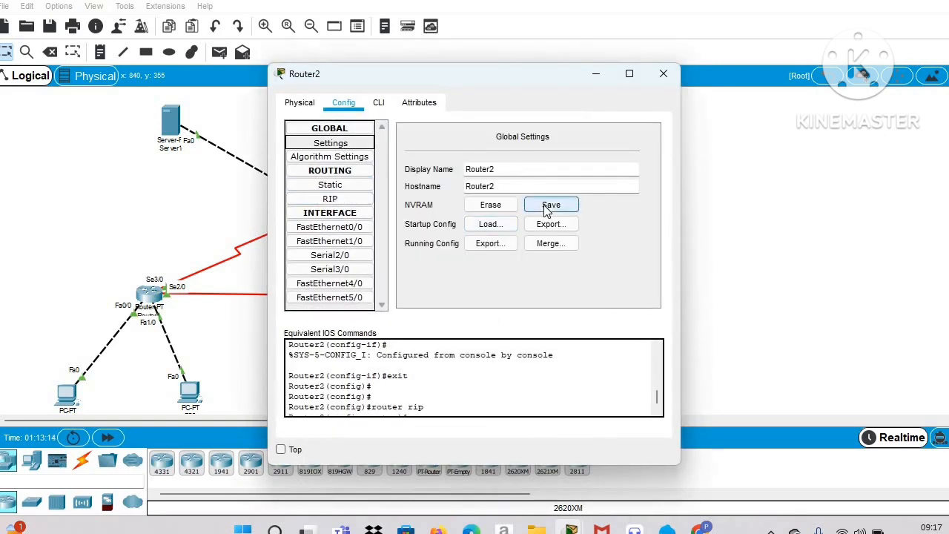
Save Router1's running configuration to NVRAM from its global settings, and minimize the router window.
click(151, 295)
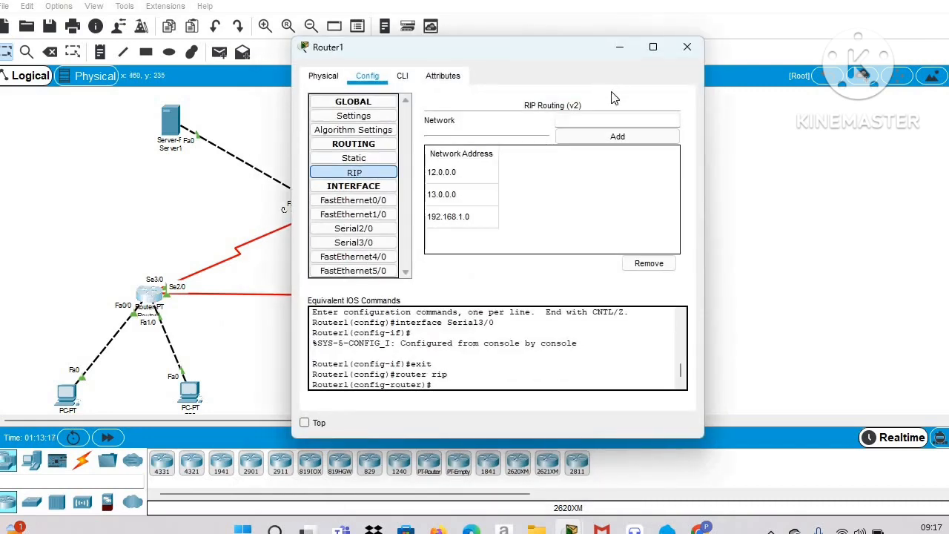
click(338, 119)
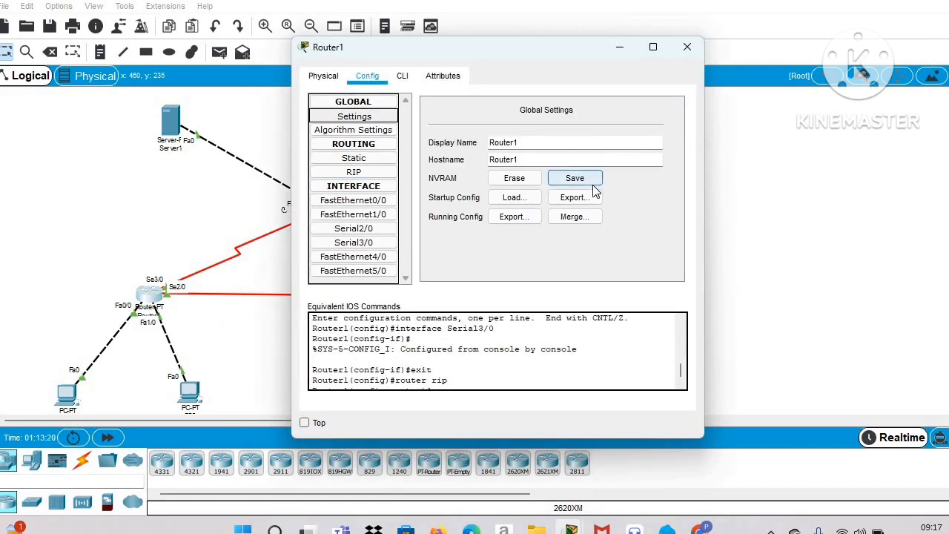
click(593, 186)
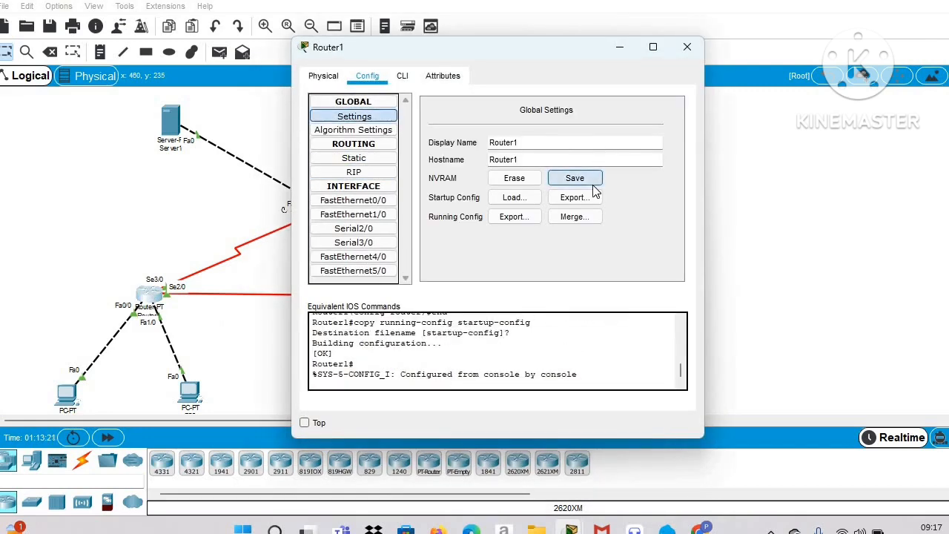
click(621, 47)
Preview the guide's restart instruction, and power cycle all devices, confirming the network reset.
mouse_move(699, 528)
mouse_move(674, 442)
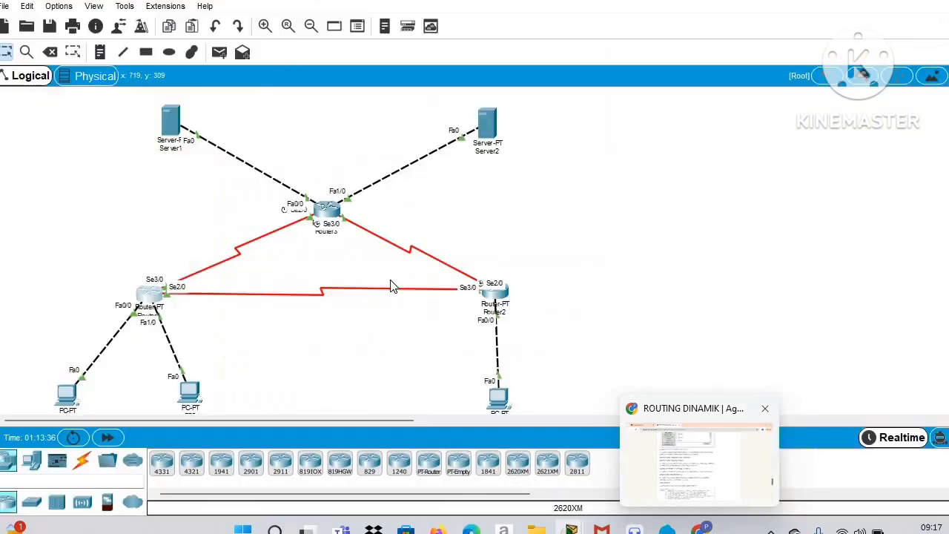
click(75, 438)
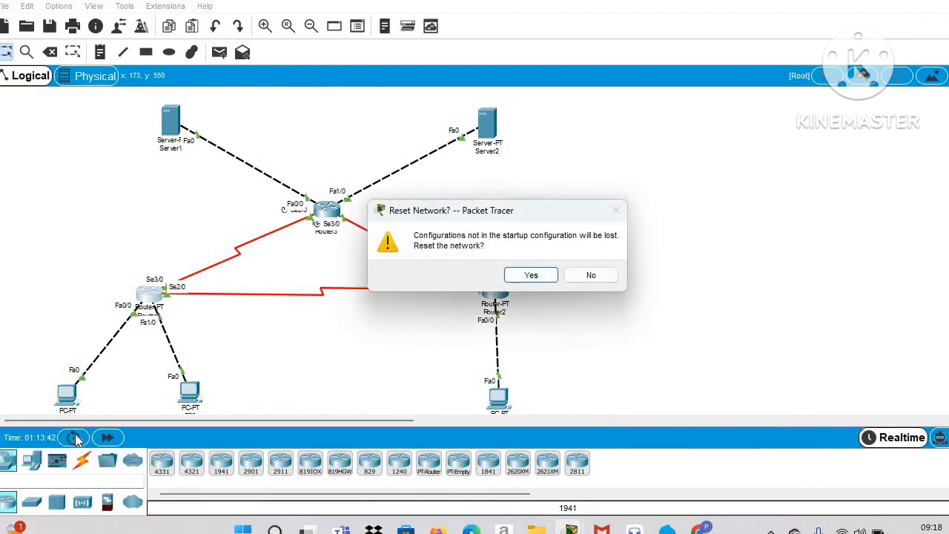
click(532, 277)
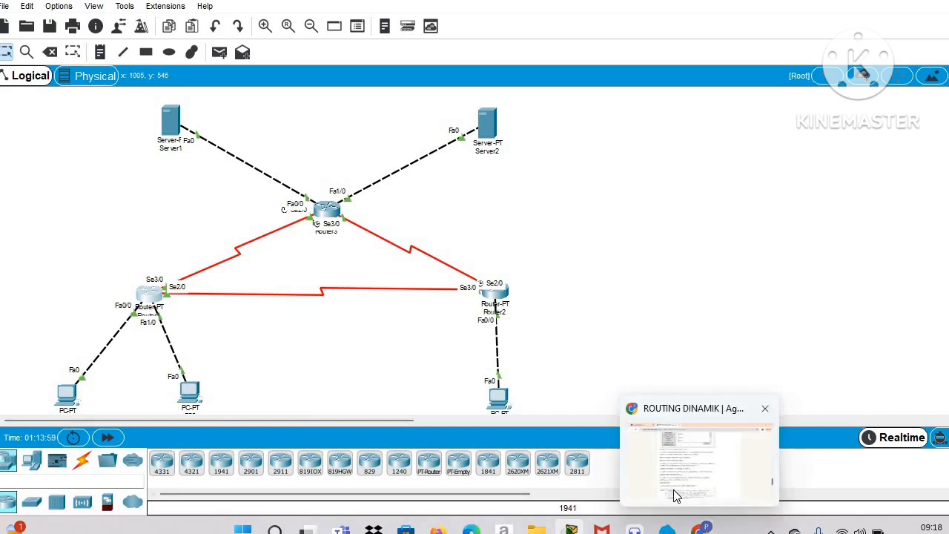
Switch to the browser guide, read the "show ip route" instruction with its example routing table, and return to the Packet Tracer topology.
mouse_move(674, 494)
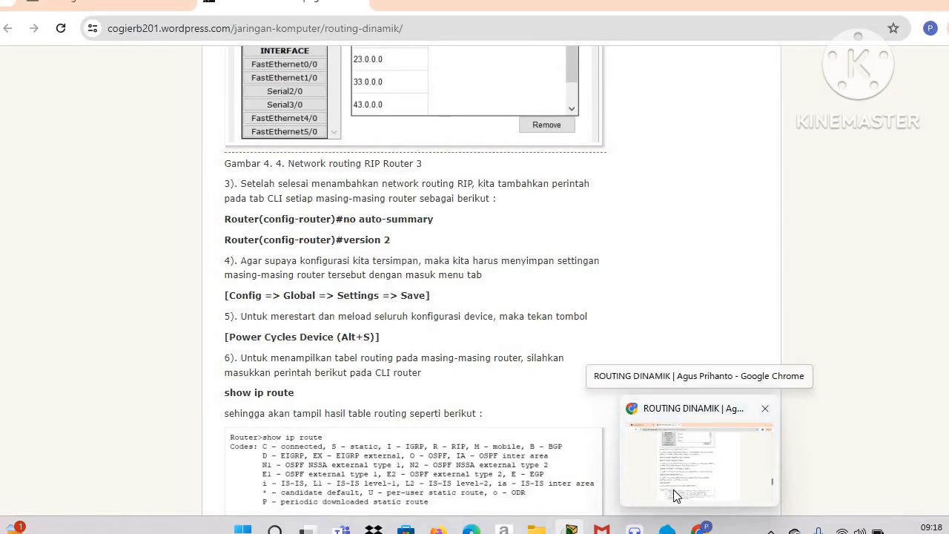
click(673, 489)
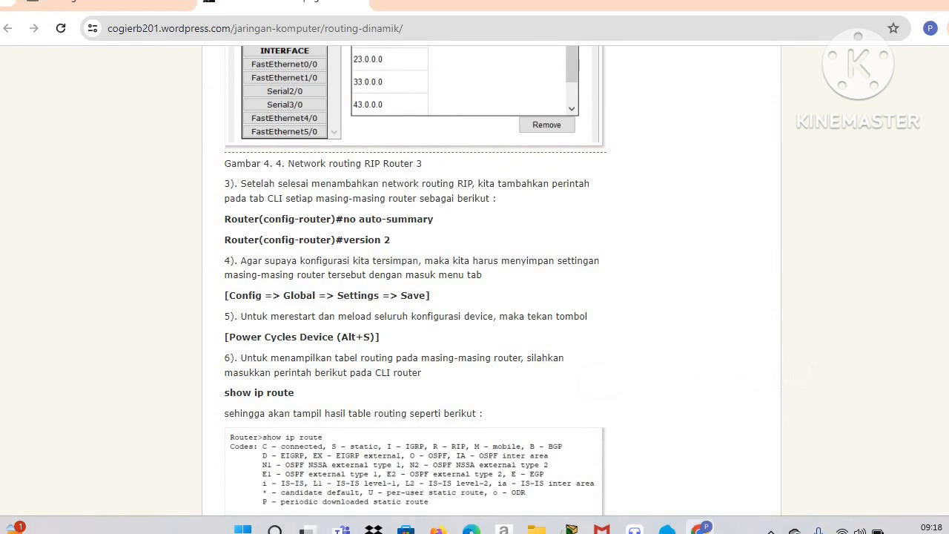
scroll(413, 265, down, 5)
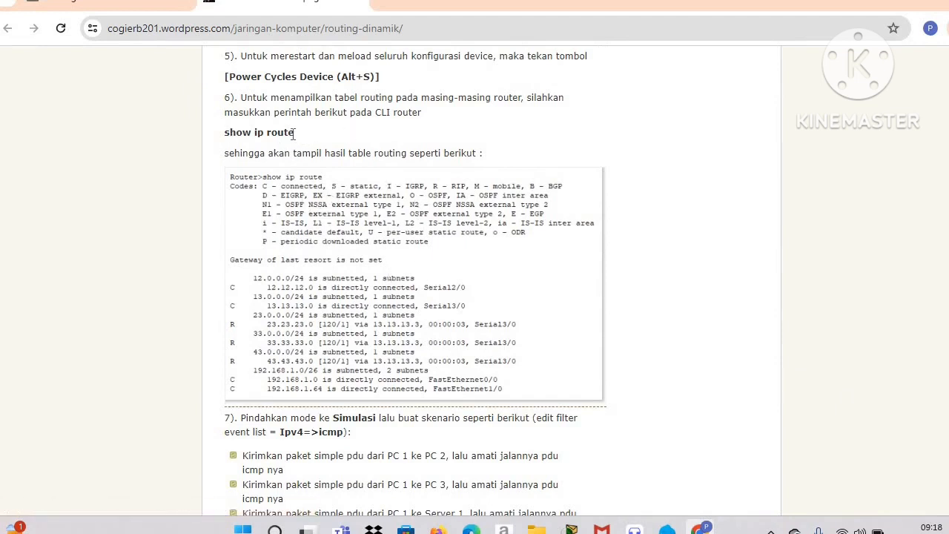
drag(295, 135, 225, 55)
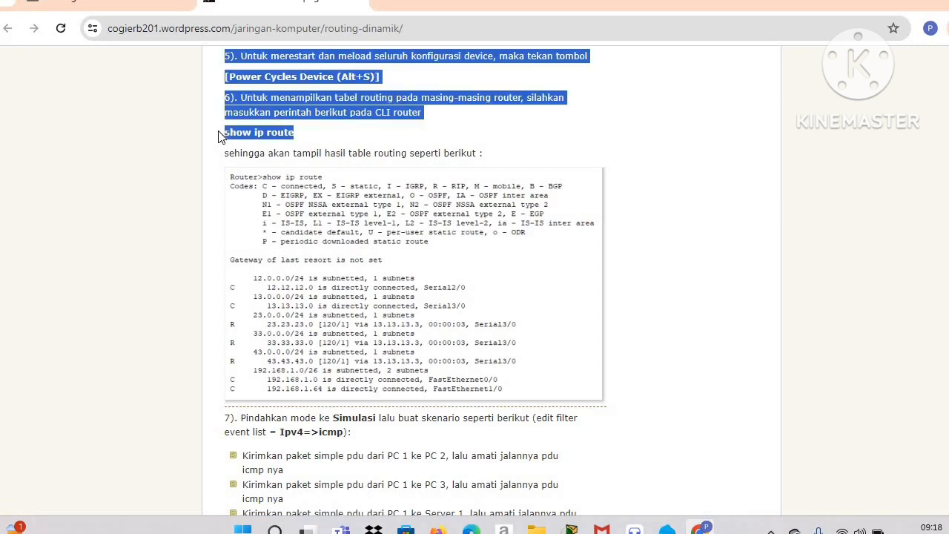
click(300, 138)
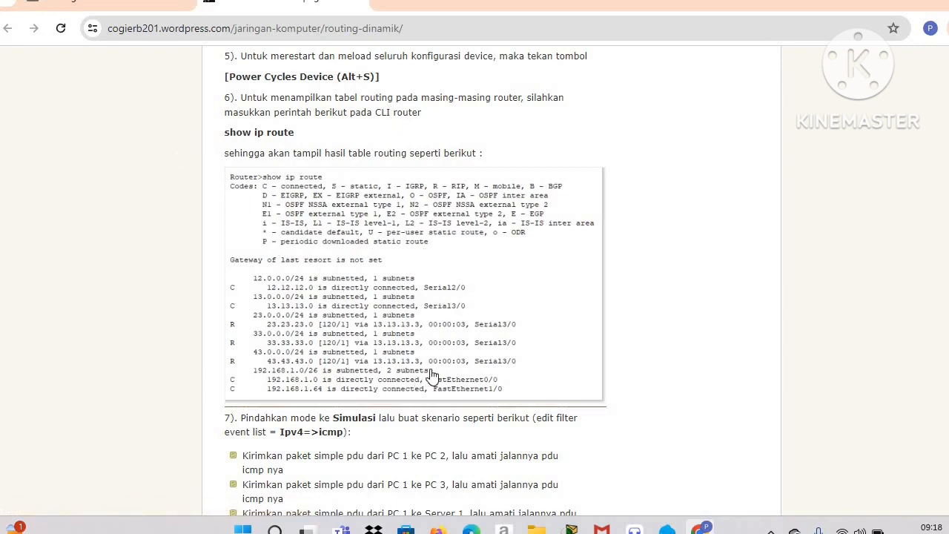
mouse_move(569, 528)
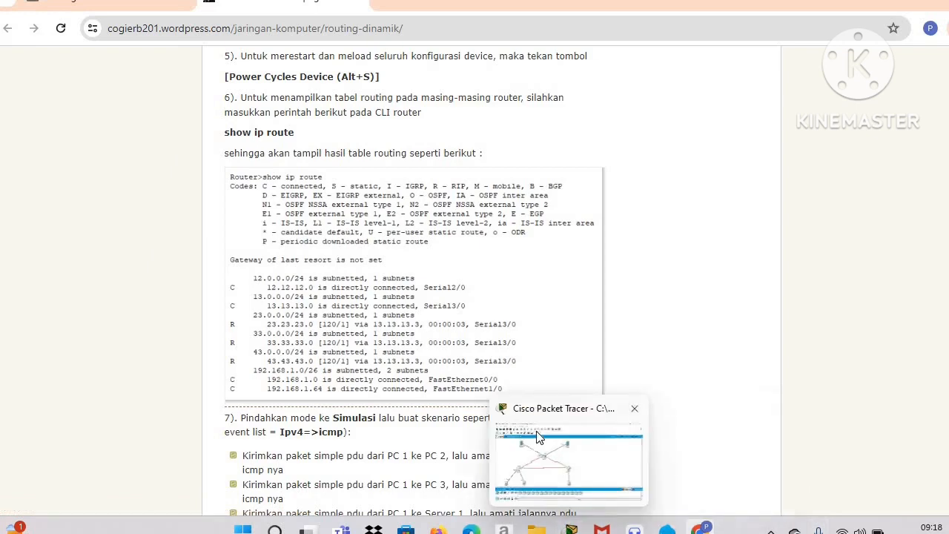
click(538, 437)
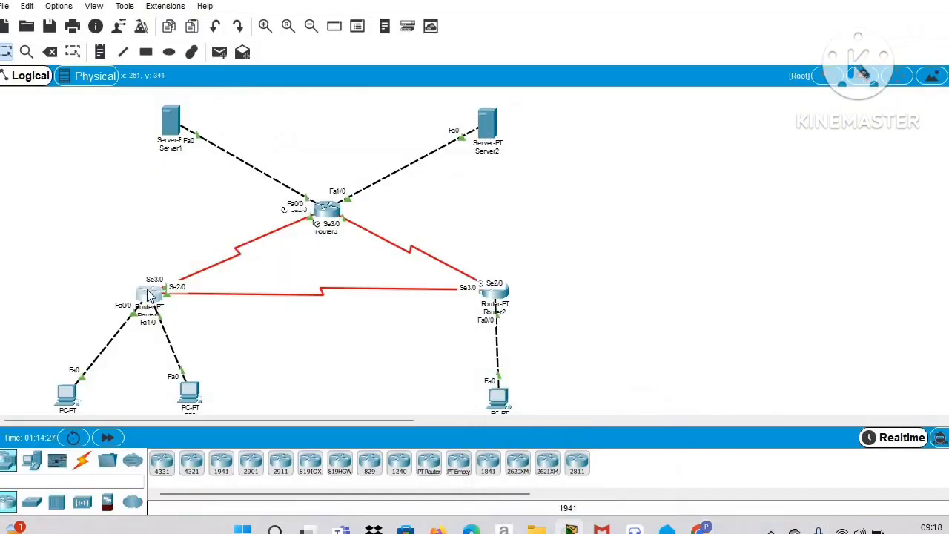
Display Router1's routing table by running "show ip route" in its command line.
click(148, 294)
click(378, 106)
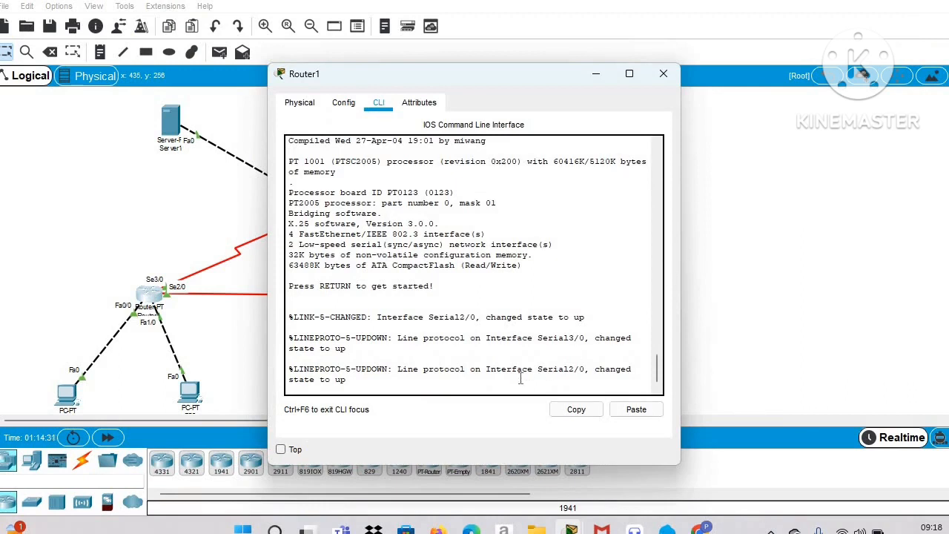
drag(656, 368, 661, 398)
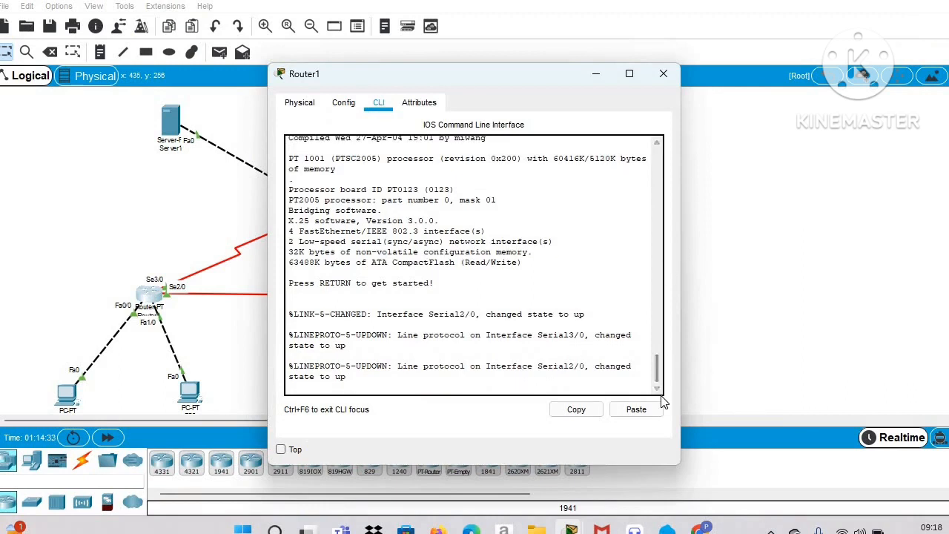
key(Return)
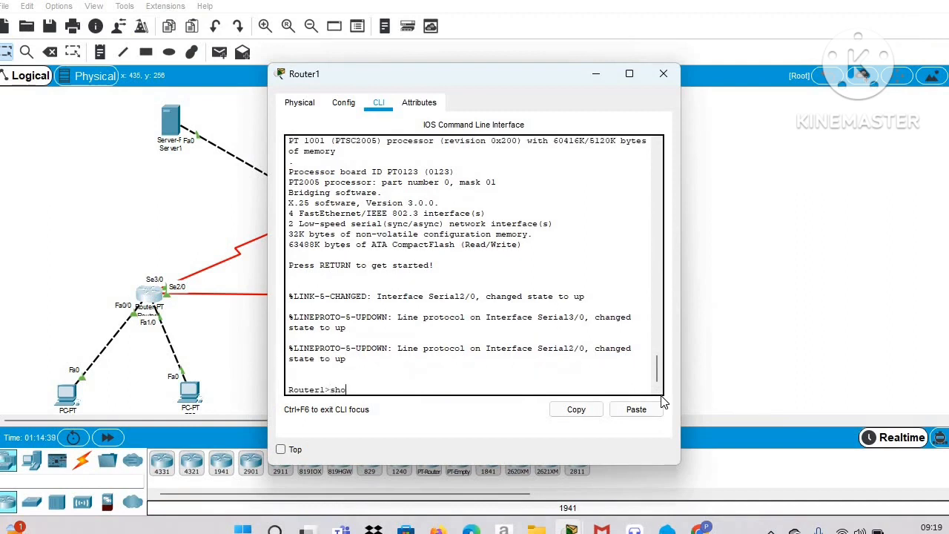
text(show ip route)
key(Return)
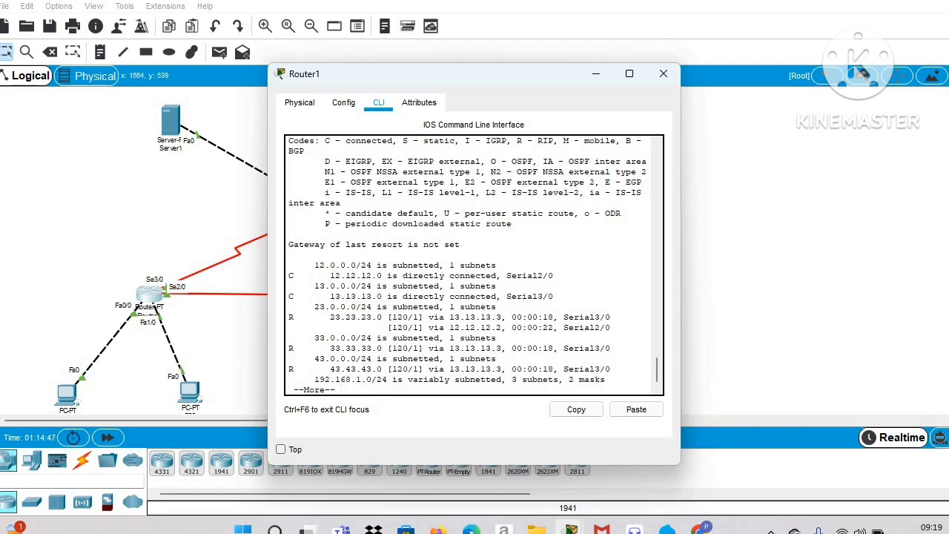
Compare Router1's routing table with the example table in the browser guide, and return to Router1's command line.
mouse_move(698, 527)
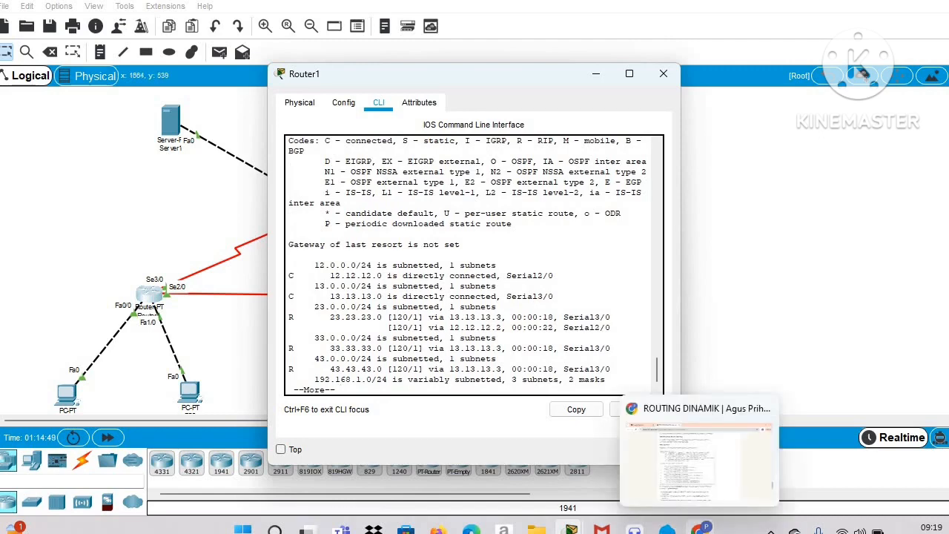
click(688, 485)
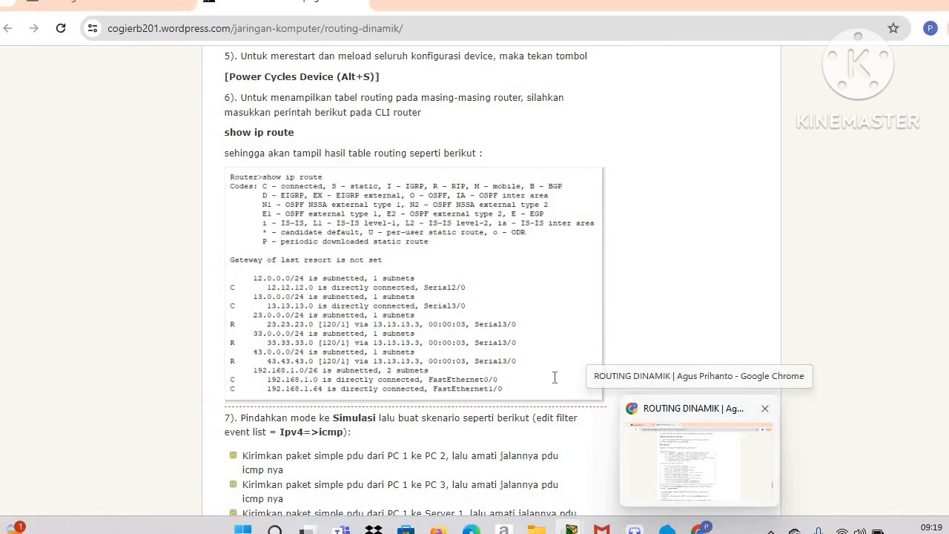
click(685, 479)
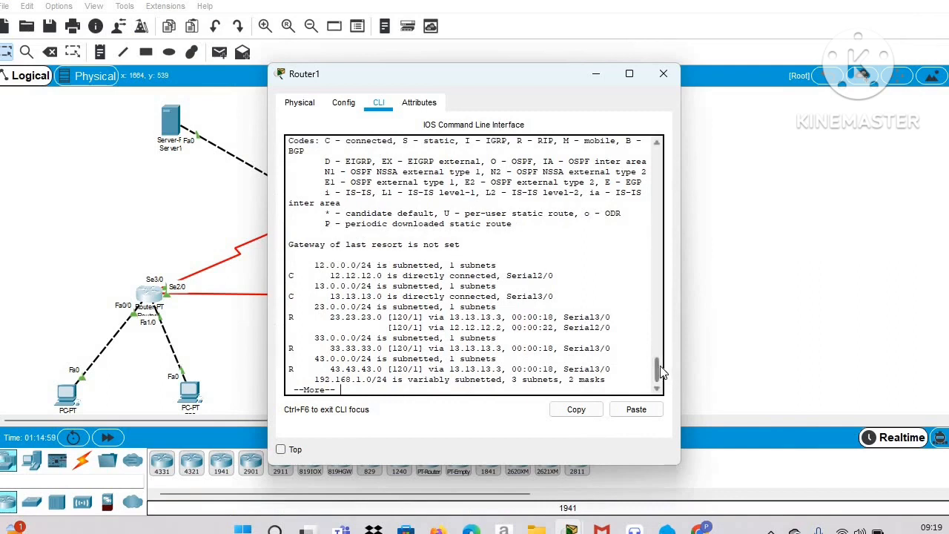
Copy the "show ip route" command from Router1's command line output, and minimize the router window.
scroll(663, 364, up, 3)
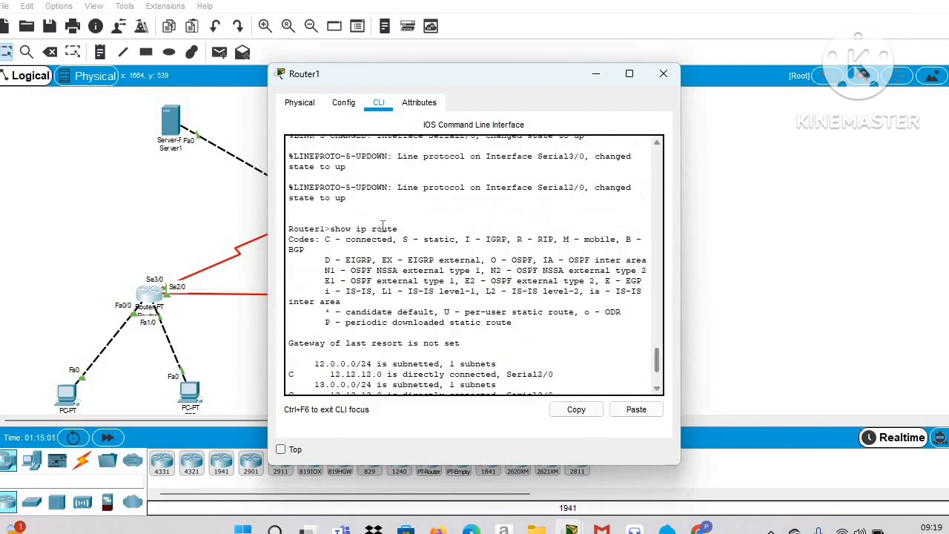
drag(397, 230, 332, 234)
right_click(339, 235)
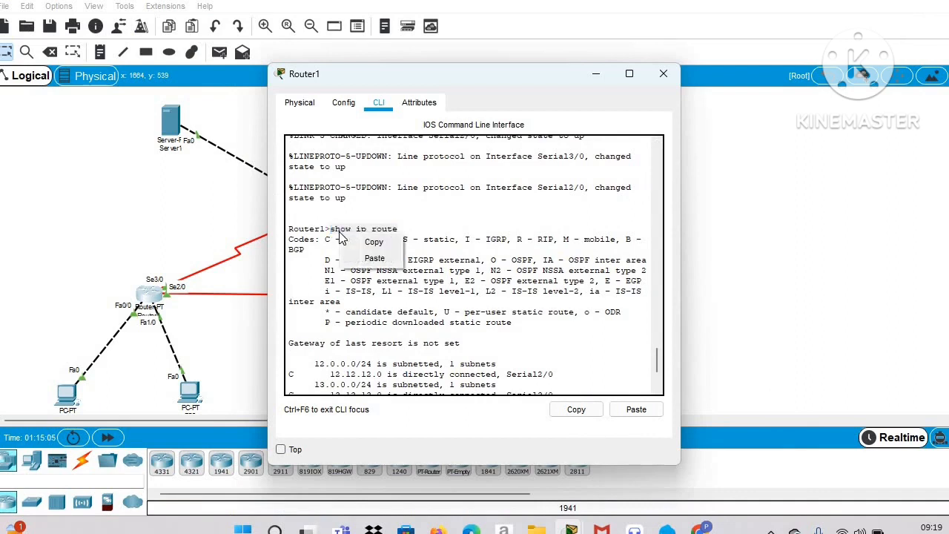
click(373, 241)
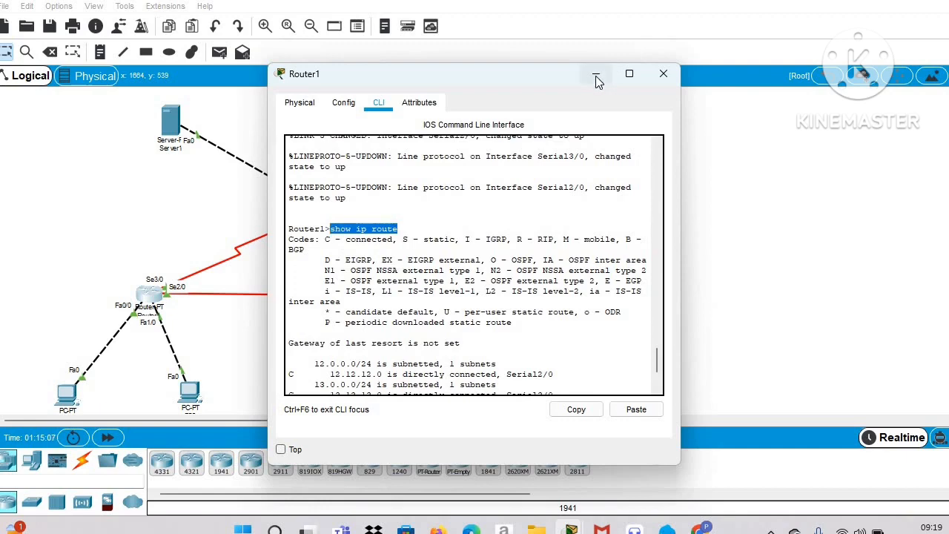
click(595, 75)
Display Router2's routing table by running the copied "show ip route" in its command line, and minimize the router window.
click(498, 293)
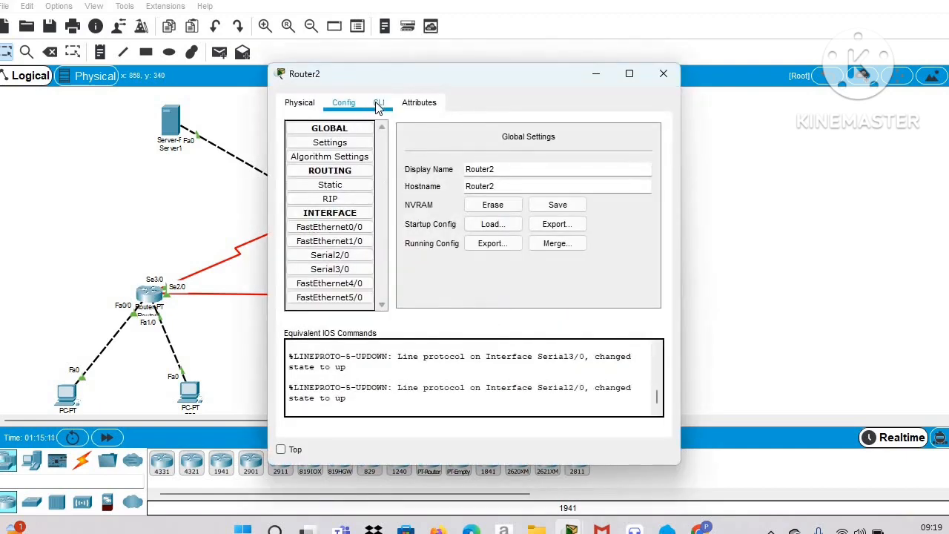
click(378, 104)
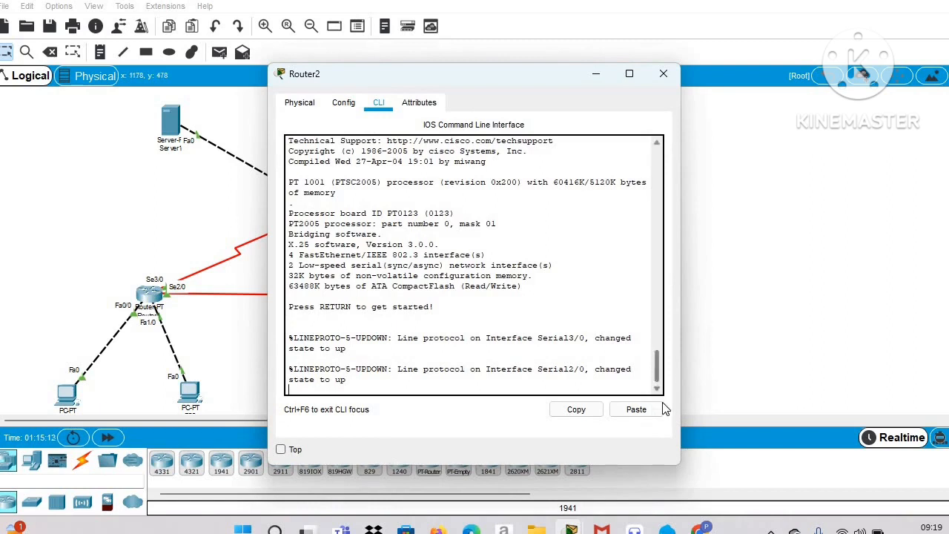
click(636, 409)
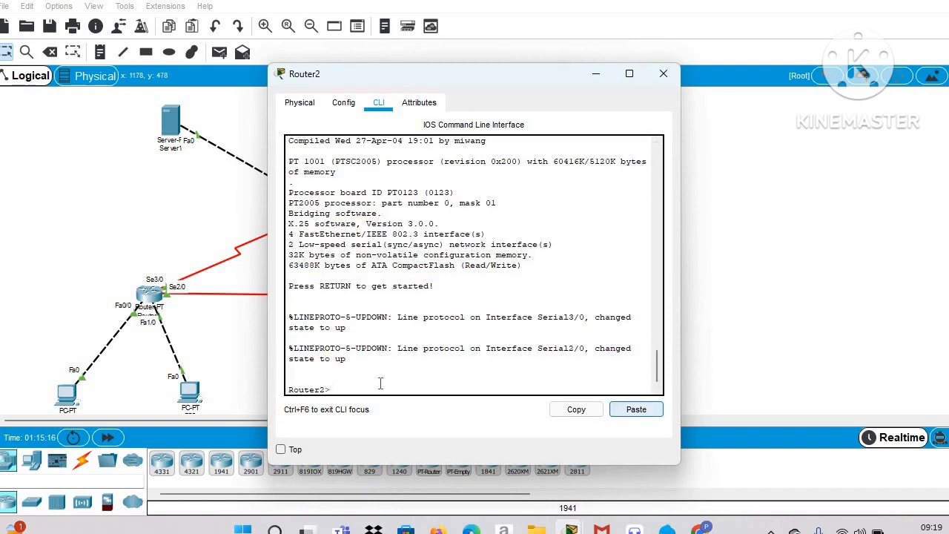
right_click(380, 383)
click(412, 408)
key(Return)
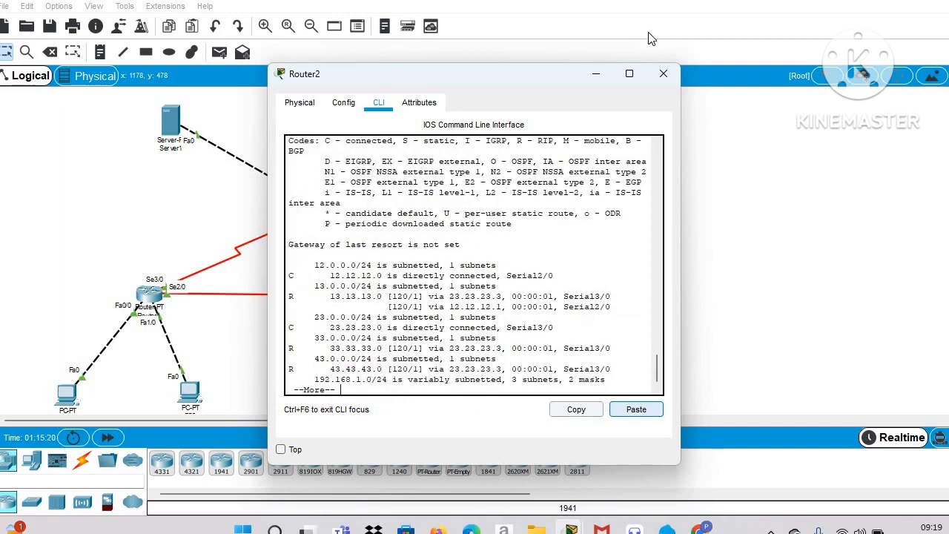
click(595, 73)
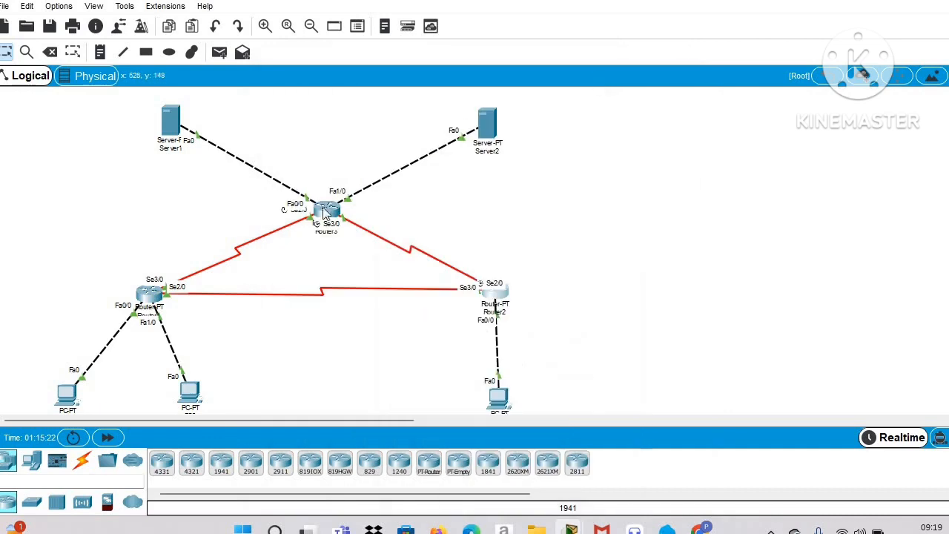
Run the copied "show ip route" command in Router3's command line and review its routing table.
click(326, 212)
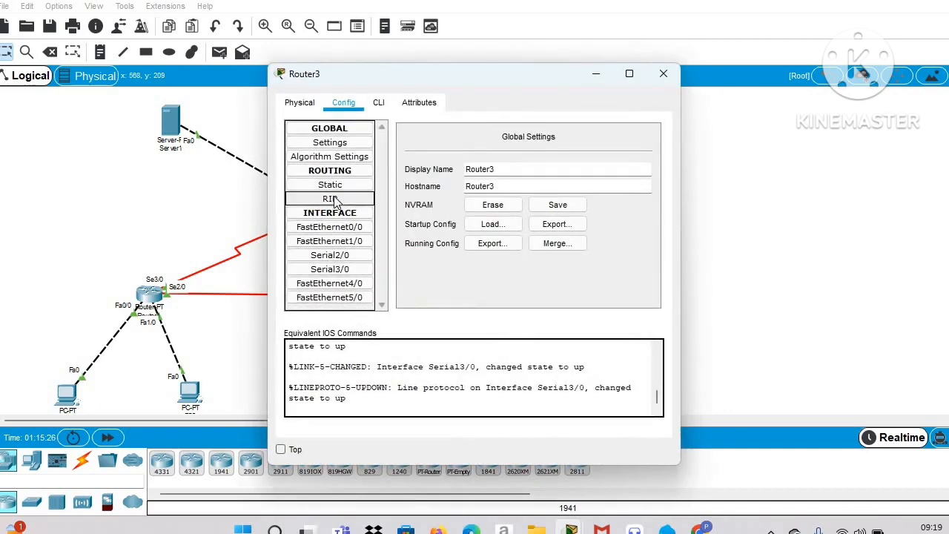
click(379, 105)
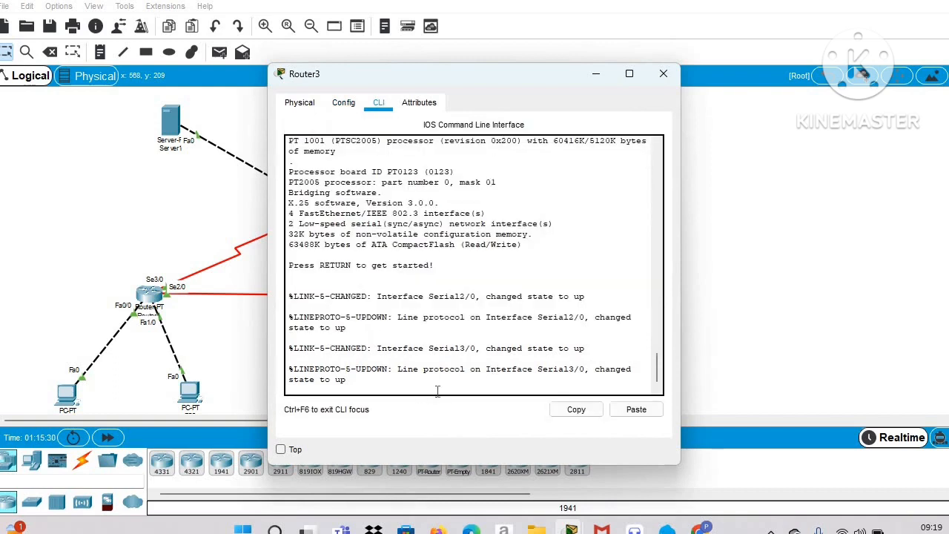
key(Return)
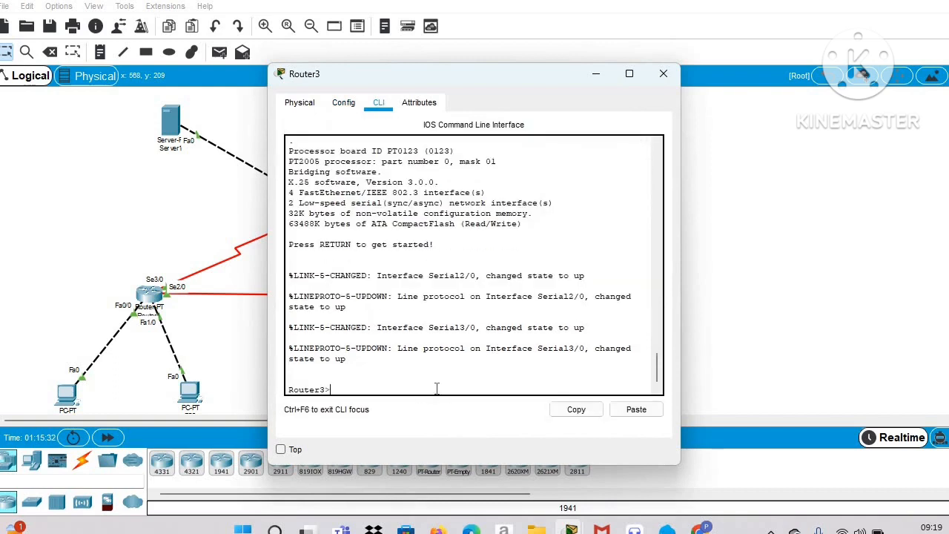
right_click(436, 388)
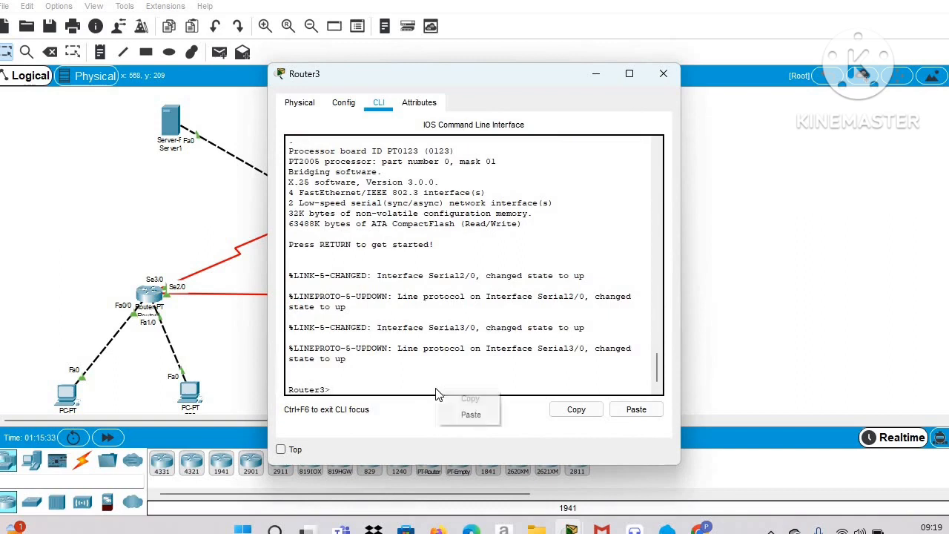
click(480, 420)
key(Return)
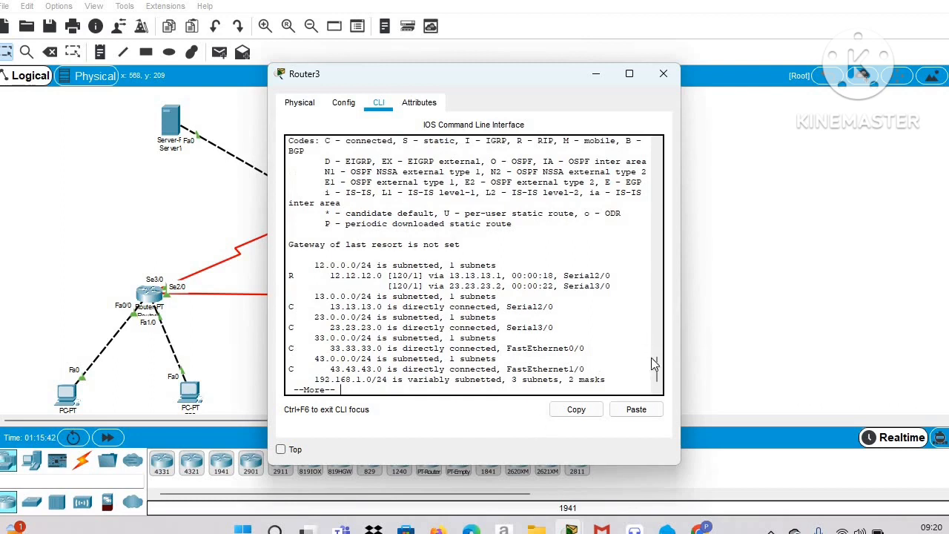
scroll(655, 365, up, 1)
scroll(655, 366, down, 1)
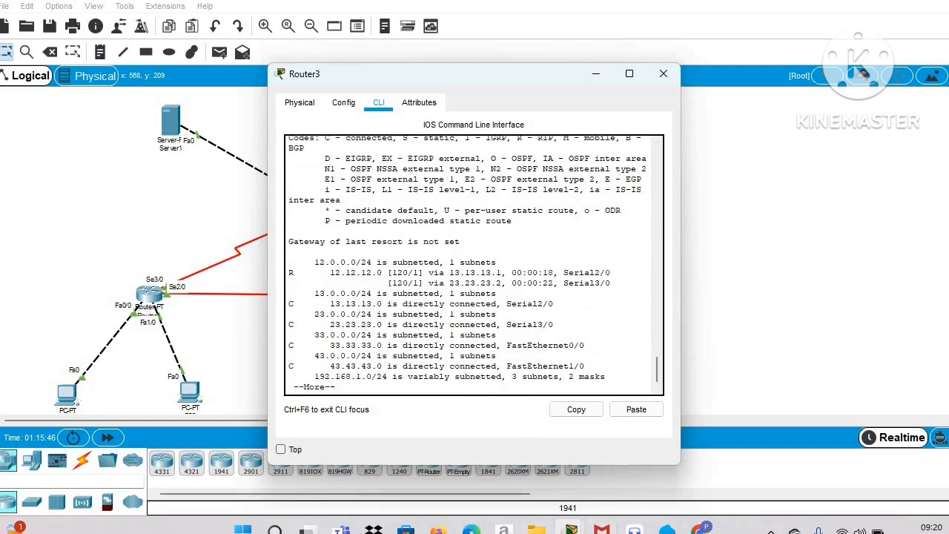
Switch to the browser guide, read the step 7 simulation scenarios, and return to the Packet Tracer topology.
mouse_move(699, 528)
click(641, 445)
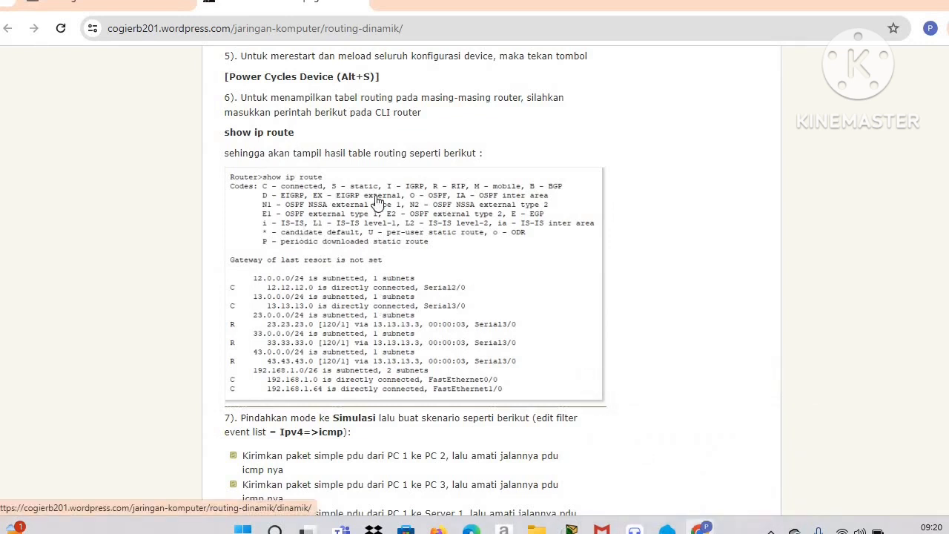
scroll(377, 200, down, 3)
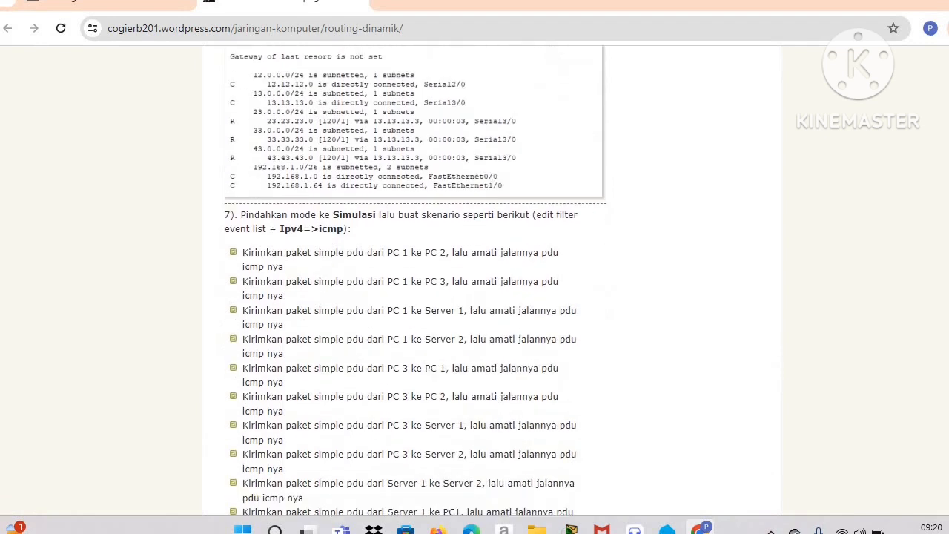
scroll(415, 282, down, 2)
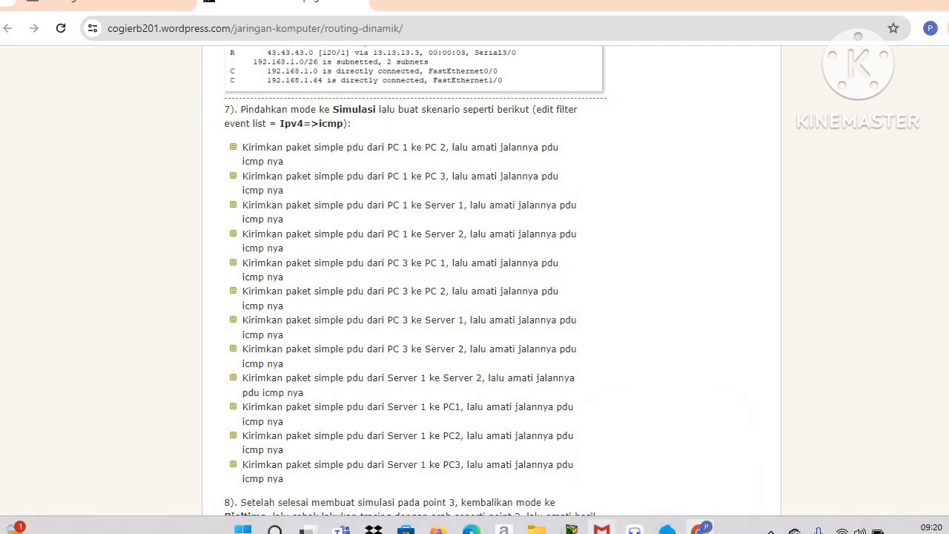
mouse_move(571, 528)
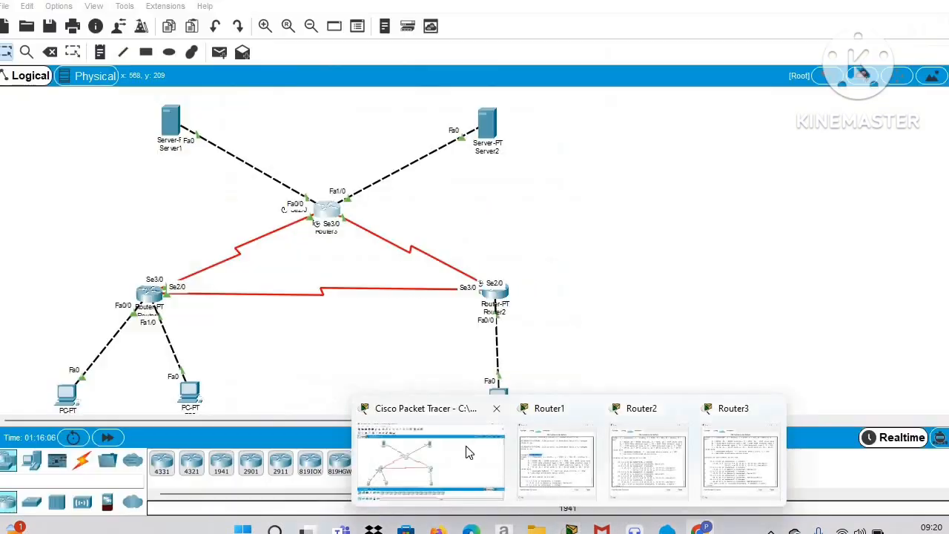
click(467, 452)
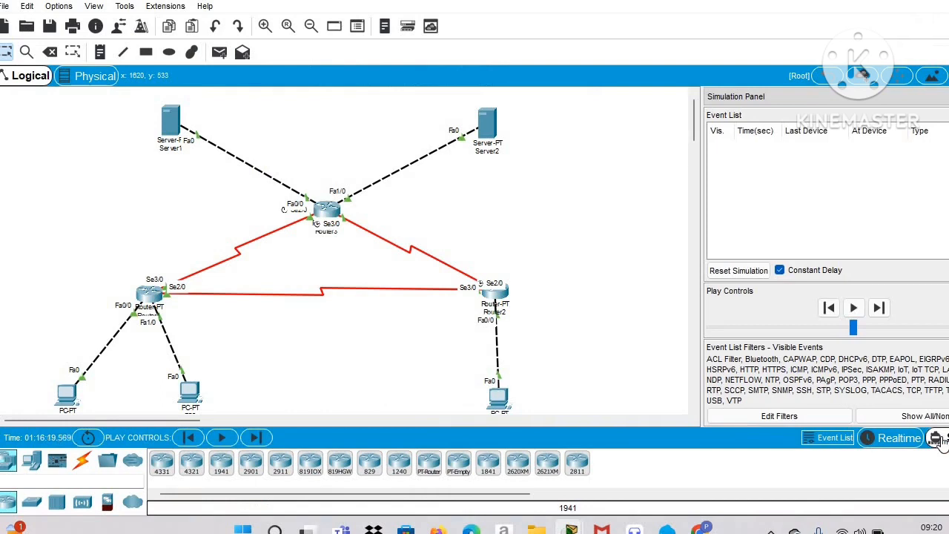
Switch to Simulation mode, check the ICMP setting in the IPv4 event filters, and consult the browser guide again.
click(800, 418)
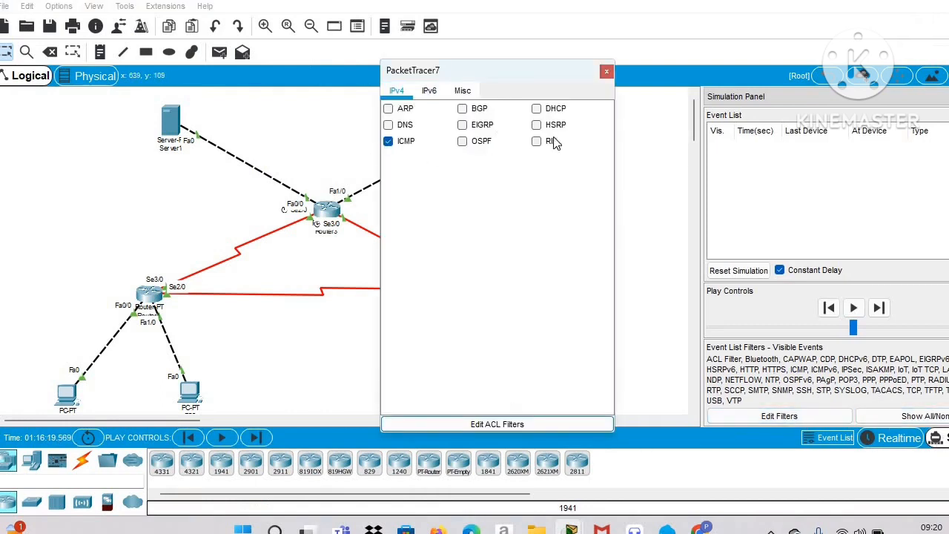
click(609, 68)
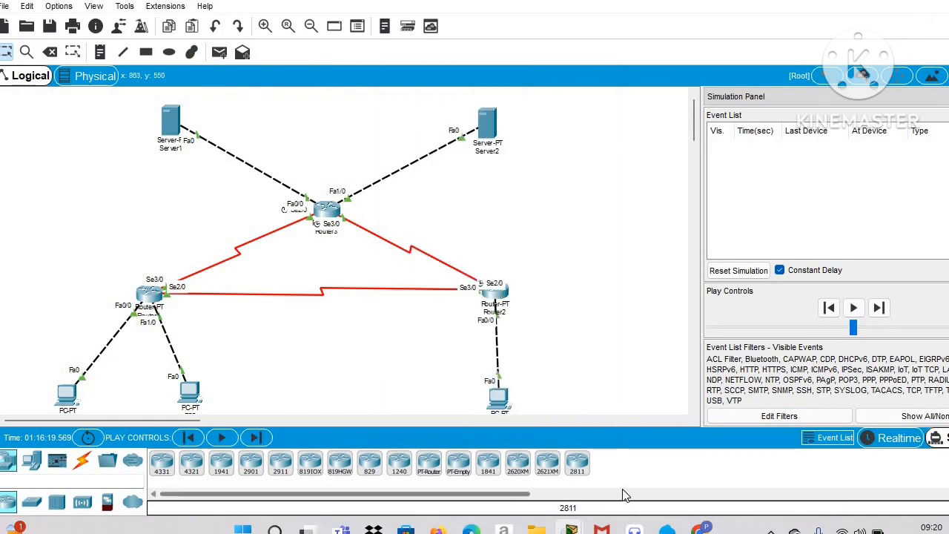
mouse_move(699, 528)
click(653, 460)
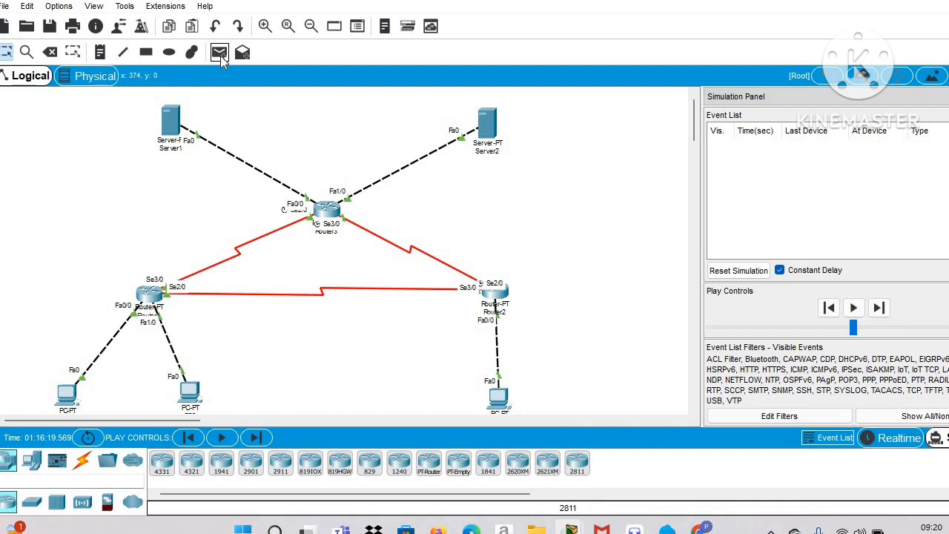
Try sending a simple PDU from PC1 to PC2, increasing the play speed and stepping the simulation forward.
click(220, 54)
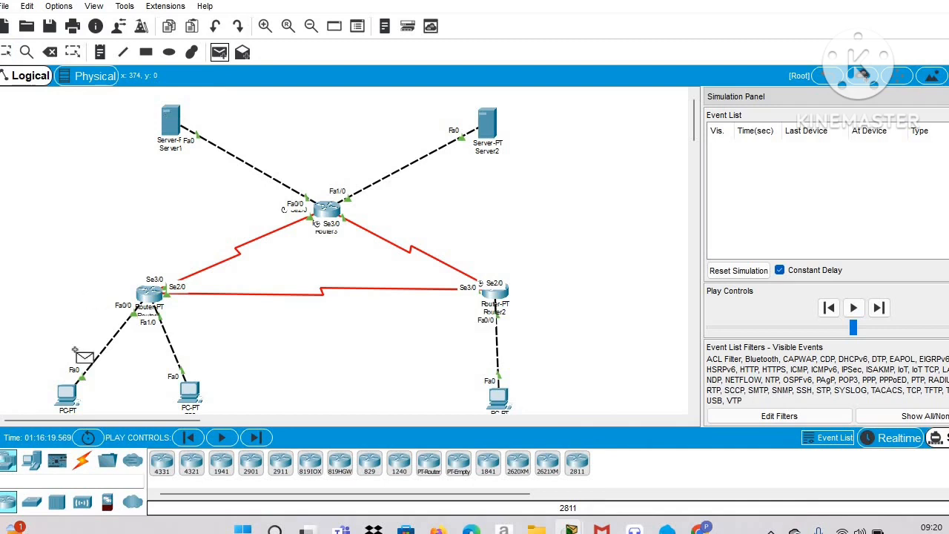
click(69, 393)
click(192, 396)
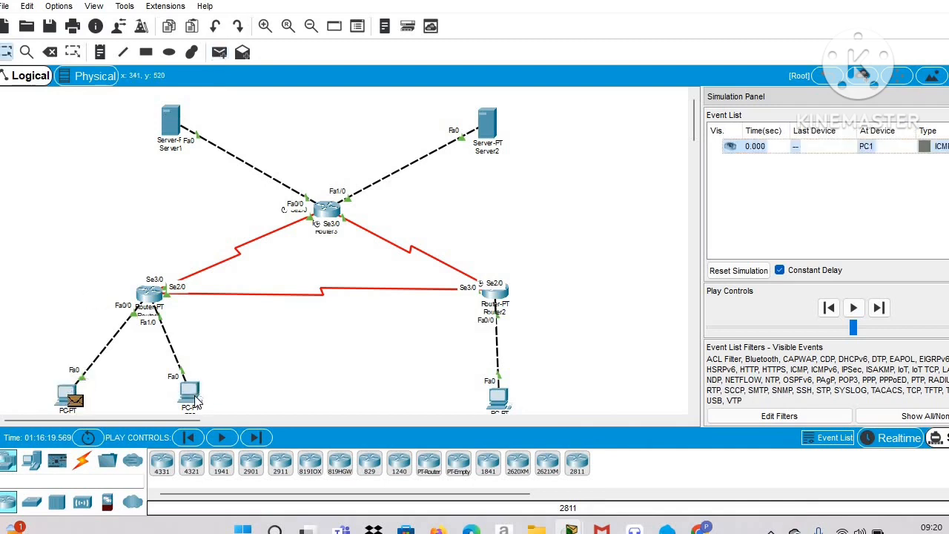
scroll(694, 126, down, 1)
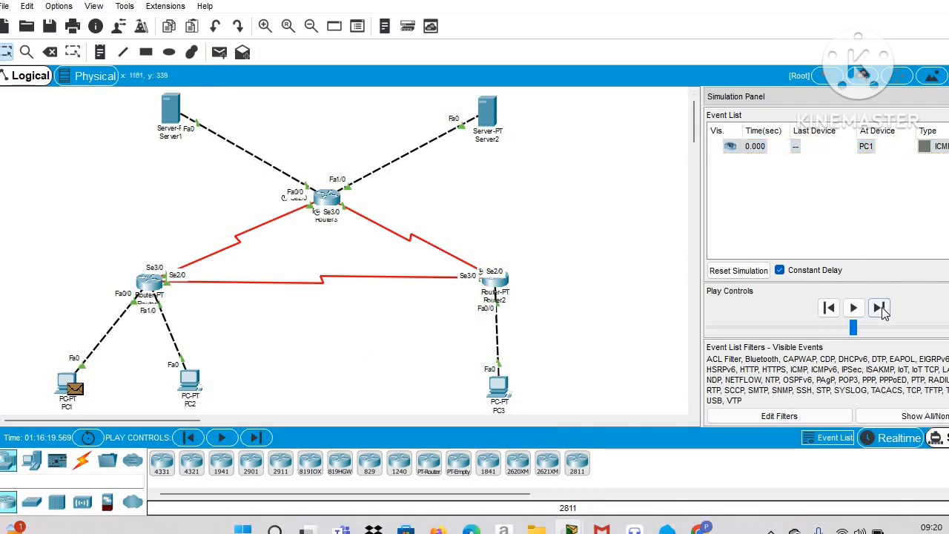
drag(853, 330, 883, 328)
click(879, 307)
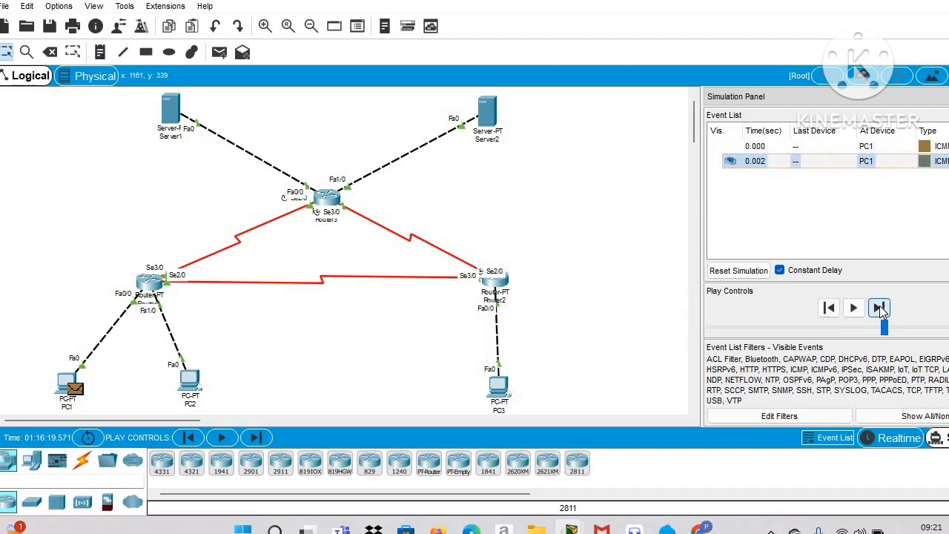
click(879, 308)
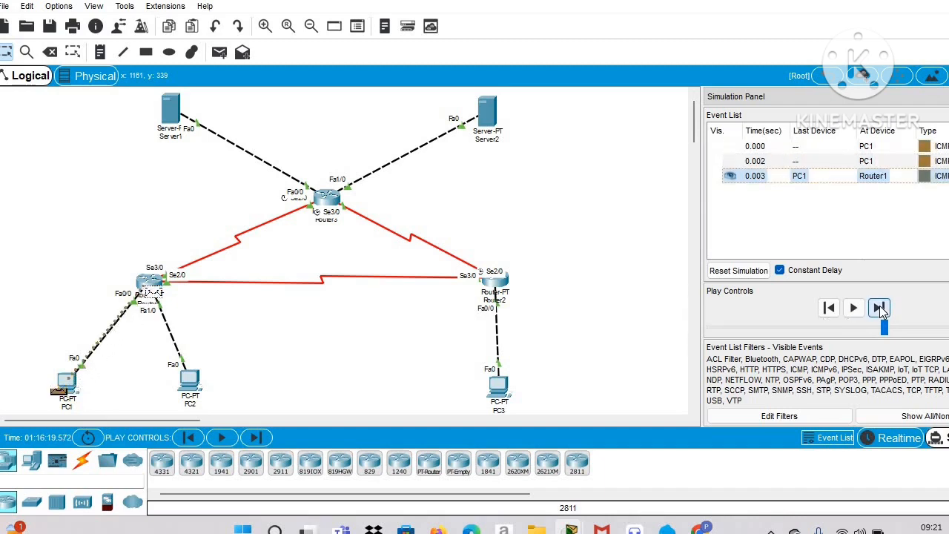
click(879, 308)
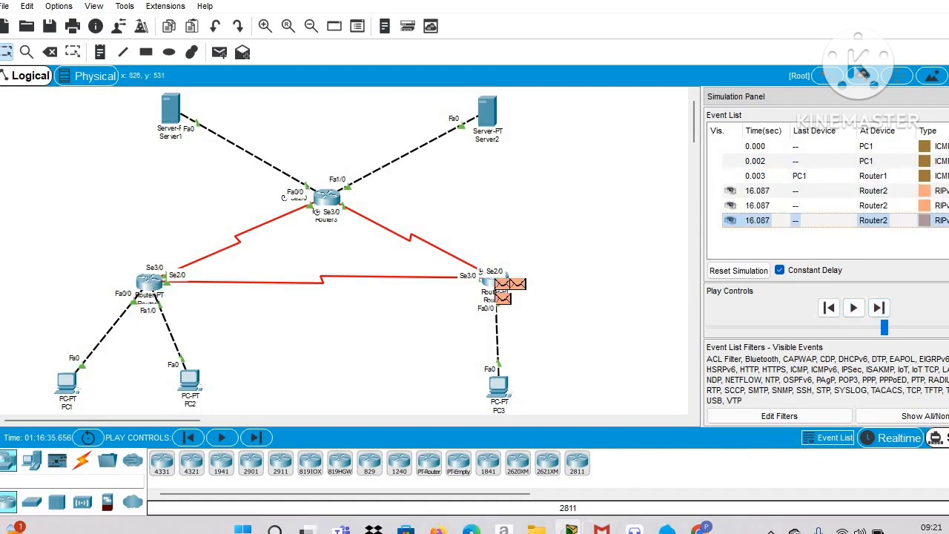
Step the simulation back, show the PDU list, and delete the current PC1-to-PC2 scenario.
click(828, 308)
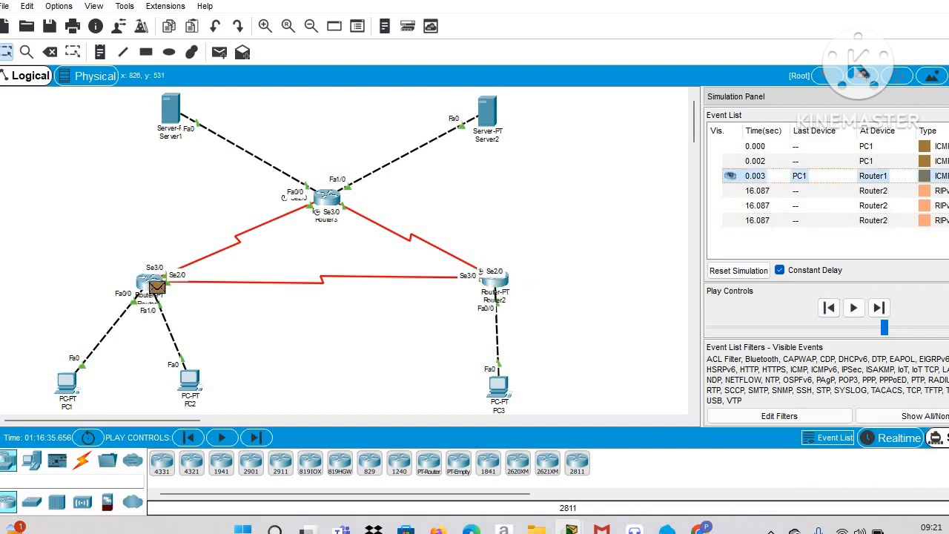
click(948, 481)
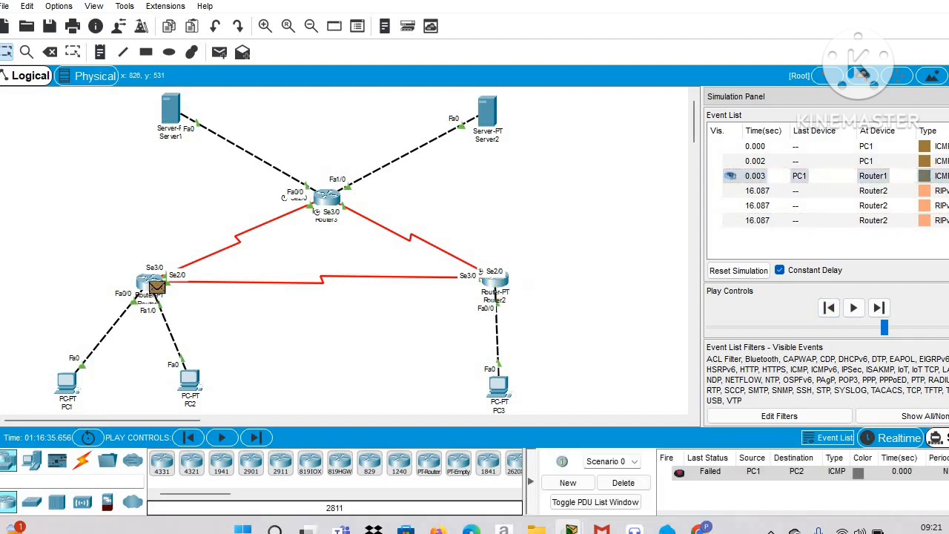
click(623, 483)
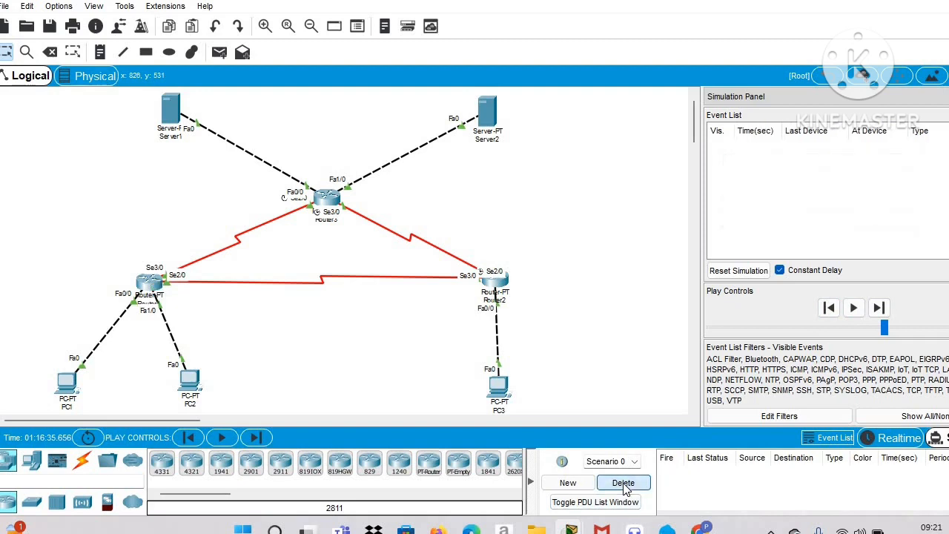
Add a new simple PDU from PC1 to PC2 and step the simulation forward until the reply reaches PC1.
click(220, 53)
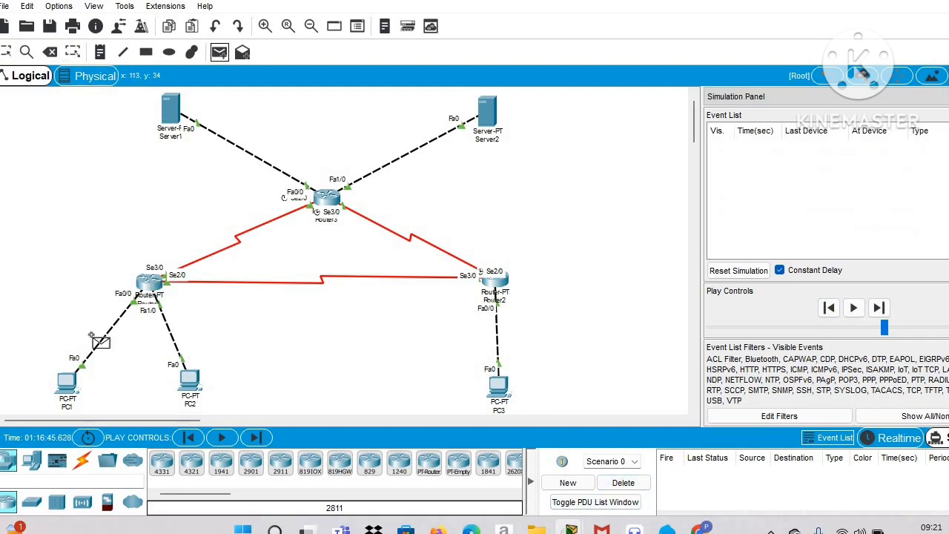
click(68, 383)
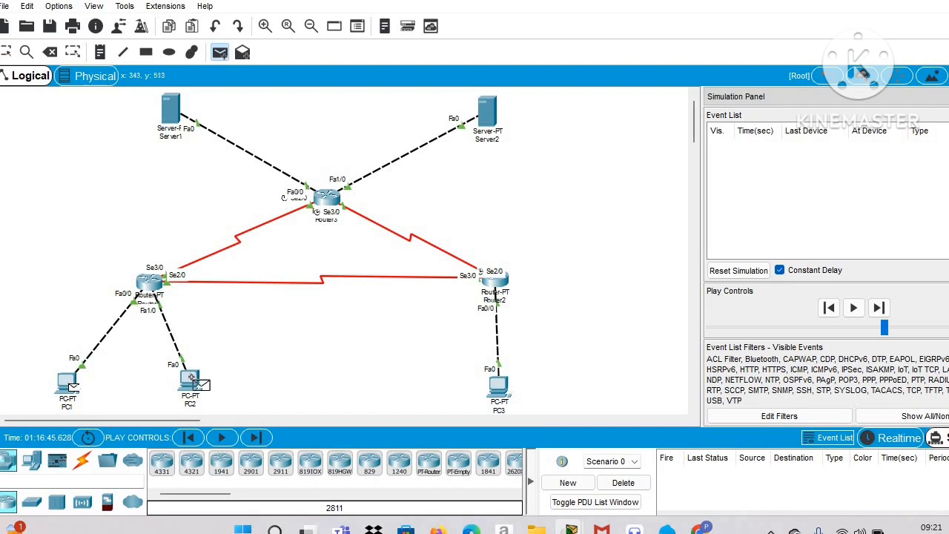
click(191, 381)
click(879, 308)
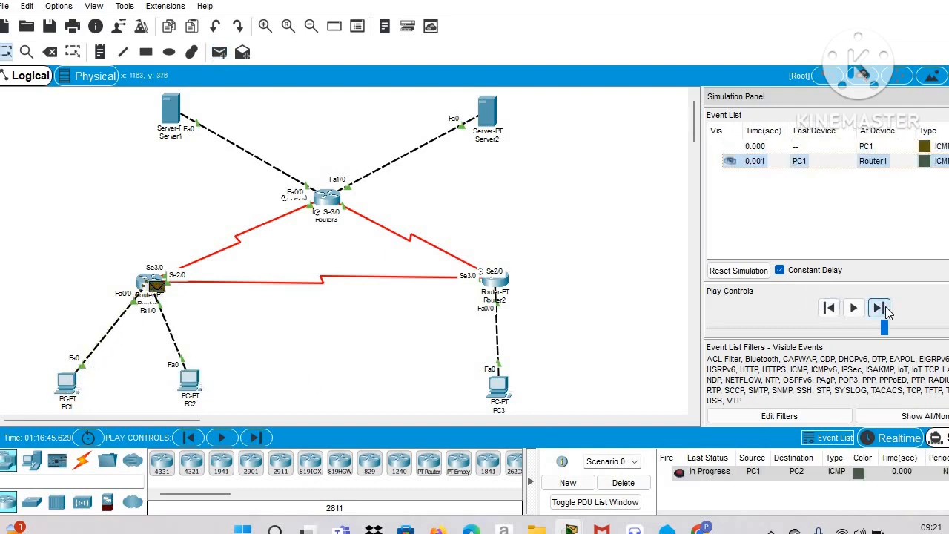
click(884, 307)
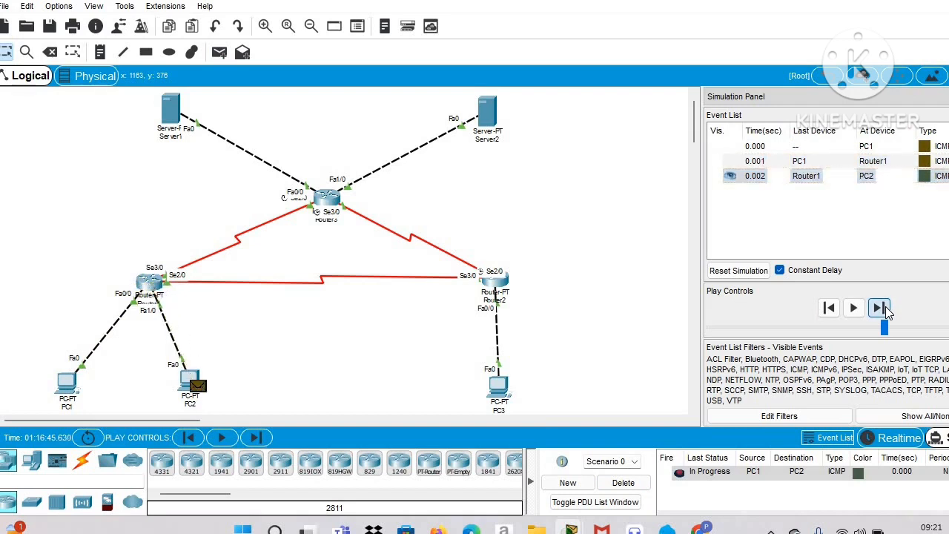
click(879, 308)
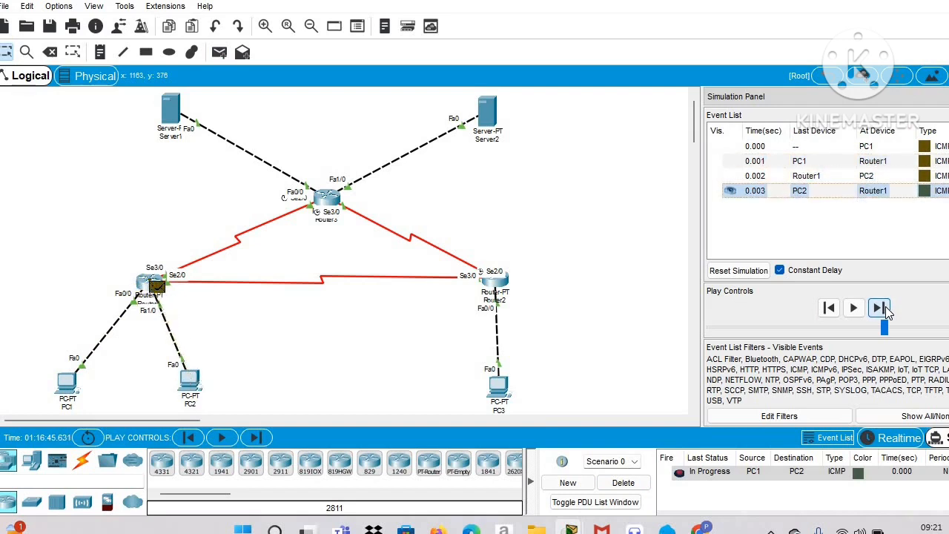
click(879, 308)
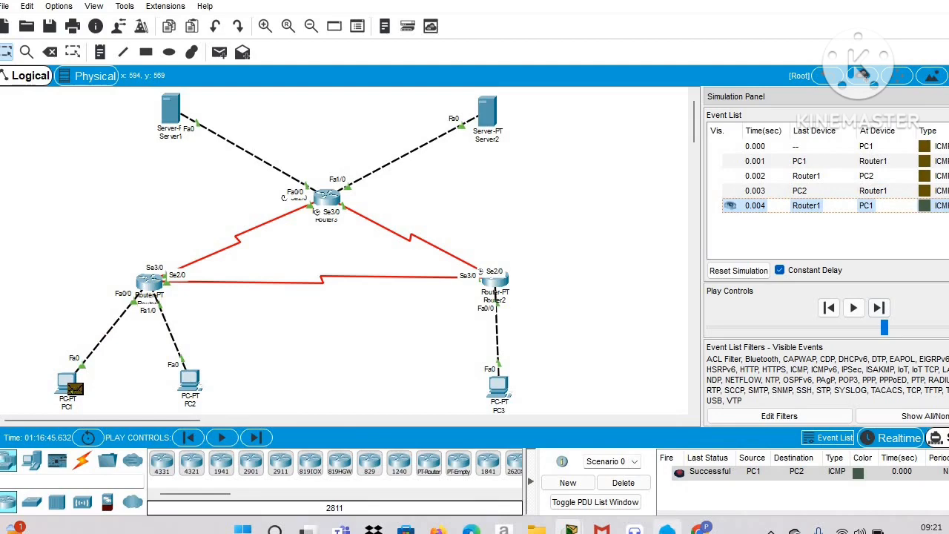
mouse_move(698, 528)
mouse_move(679, 485)
mouse_move(710, 444)
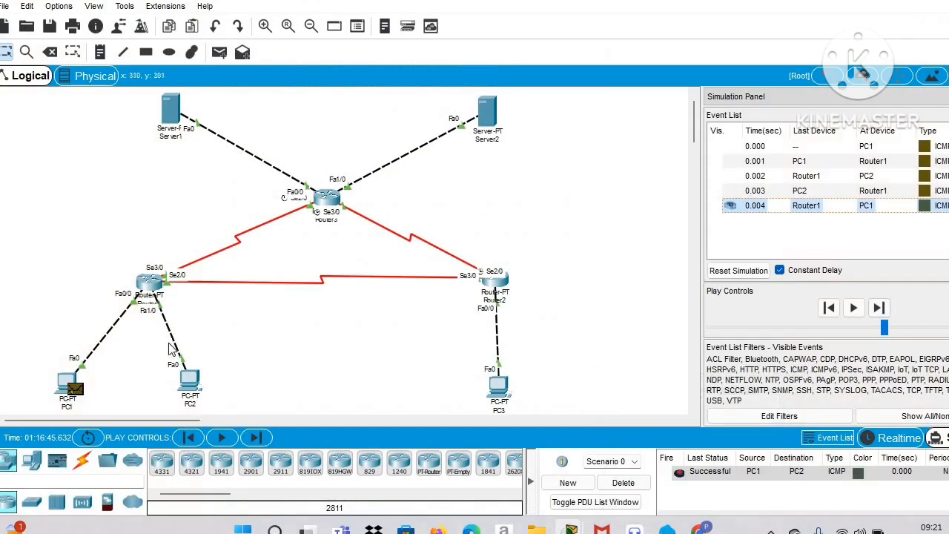
Delete the PC1-to-PC2 scenario and try sending a simple PDU from PC1 to PC3, stepping the simulation forward to Router2.
click(623, 483)
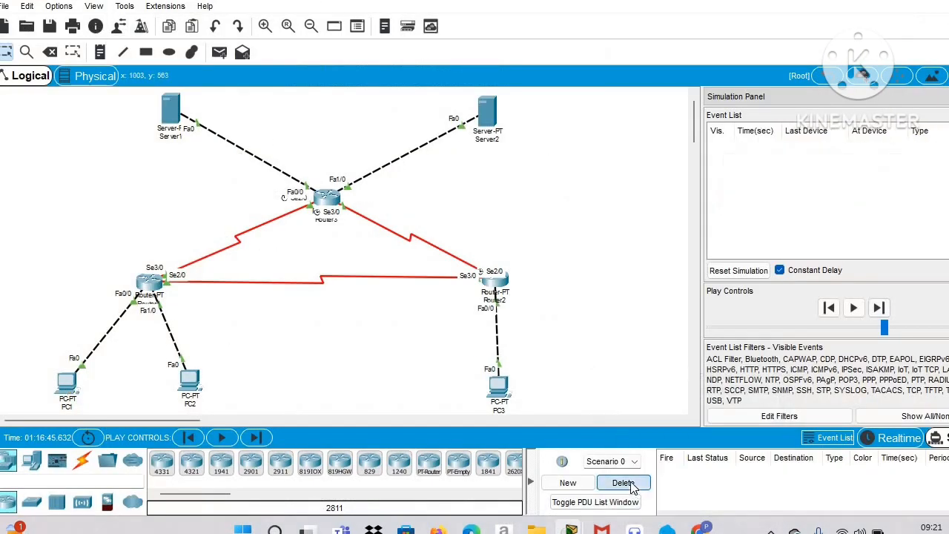
click(219, 52)
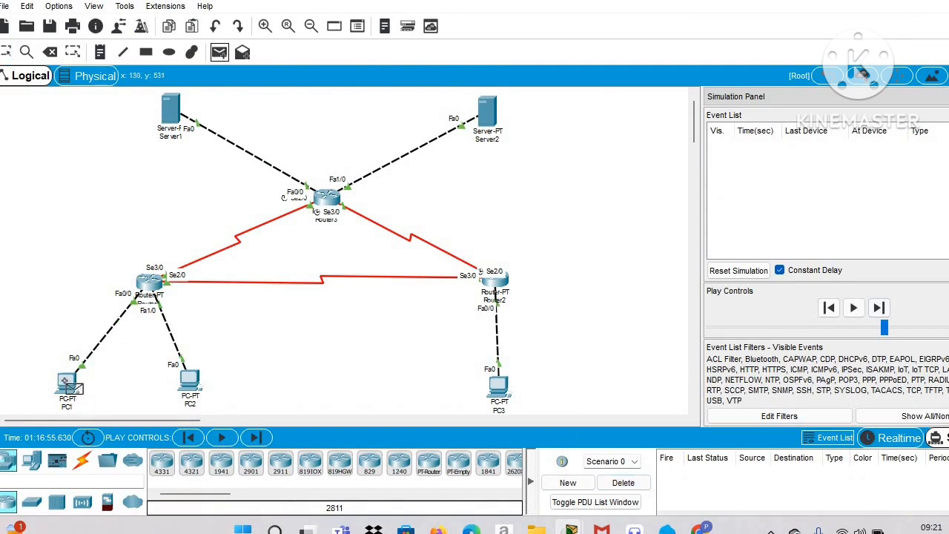
click(66, 382)
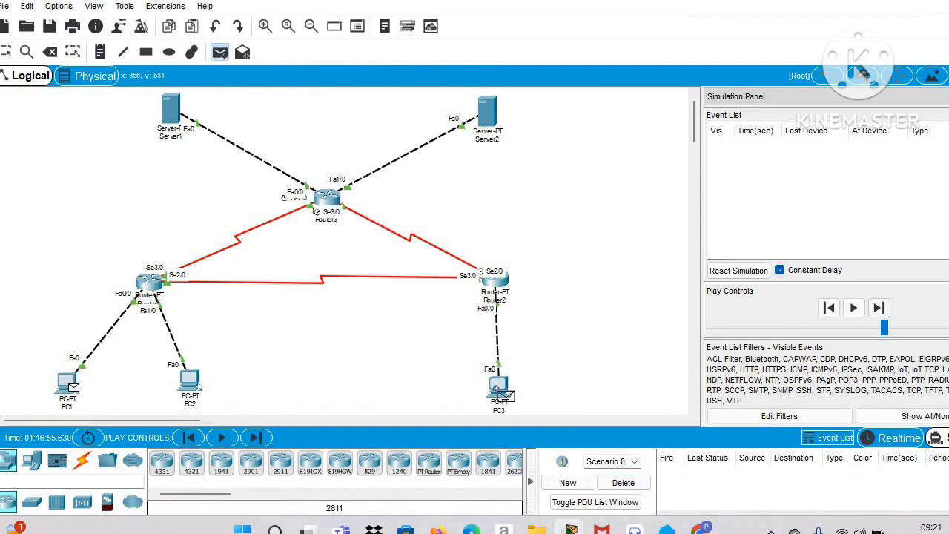
click(498, 387)
click(885, 312)
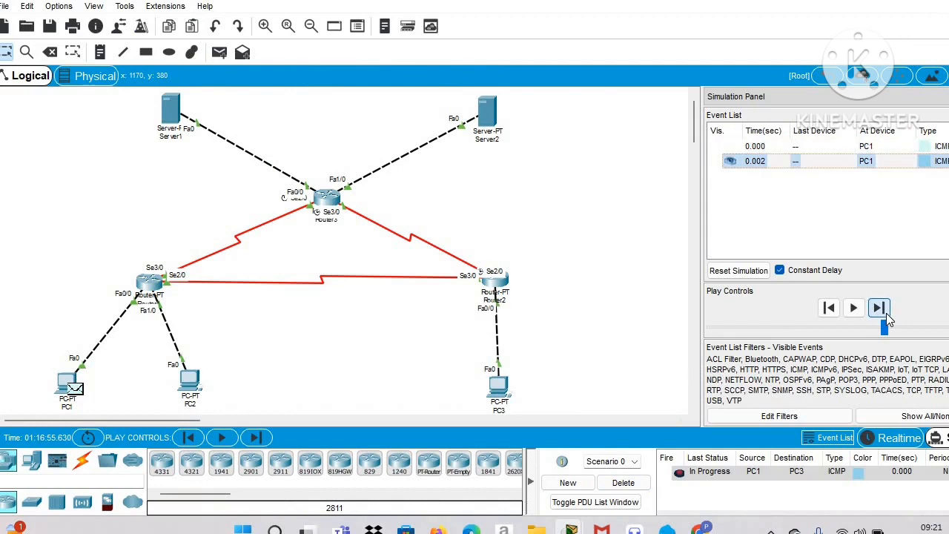
click(886, 313)
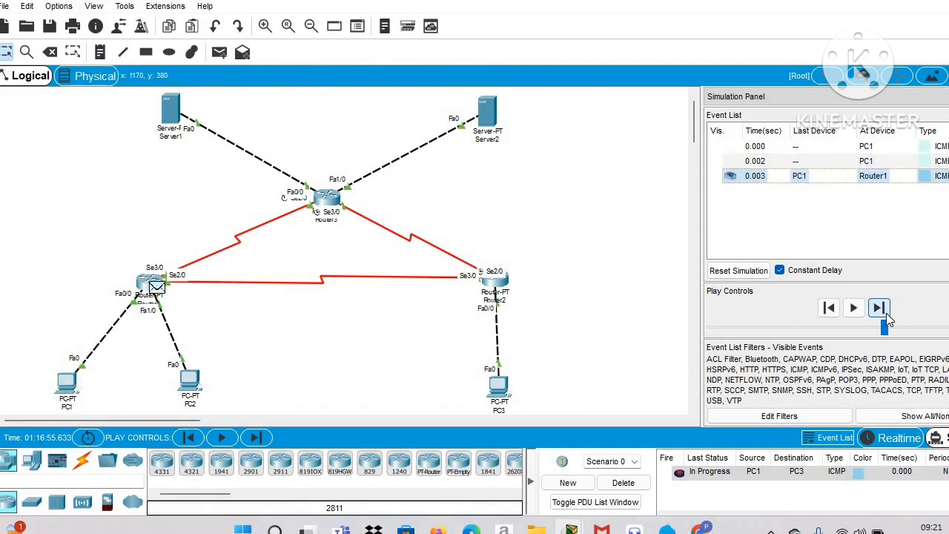
click(886, 312)
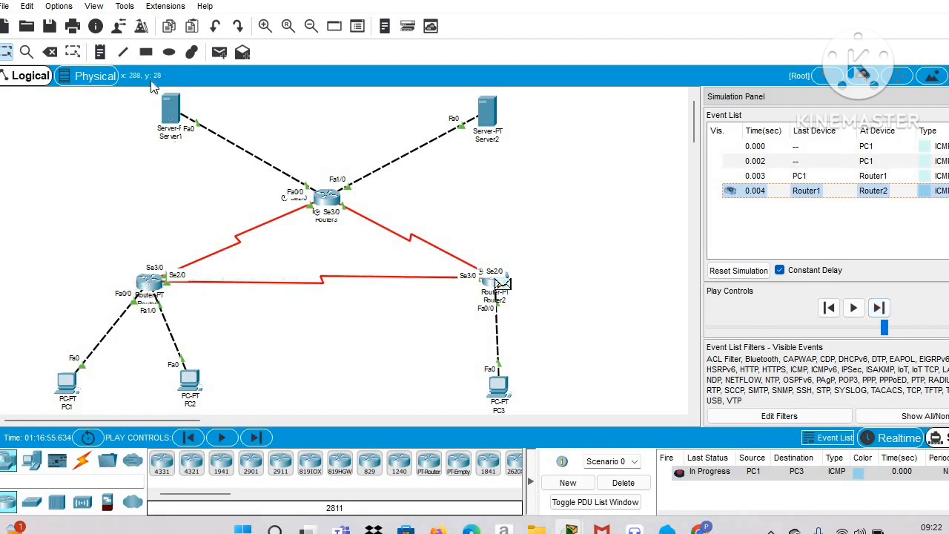
Delete the current scenario, add a new simple PDU from PC1 to PC3, and step the simulation forward until the reply reaches PC1.
click(622, 488)
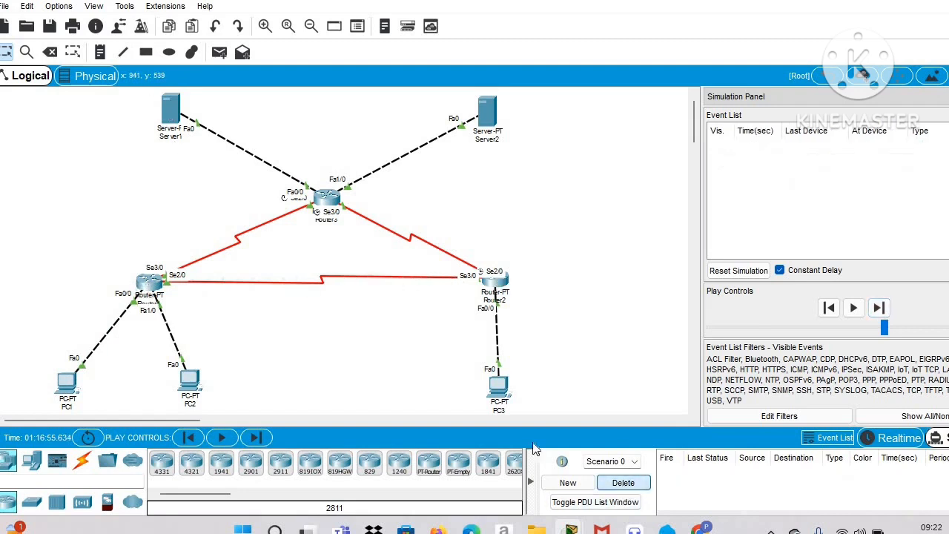
click(220, 52)
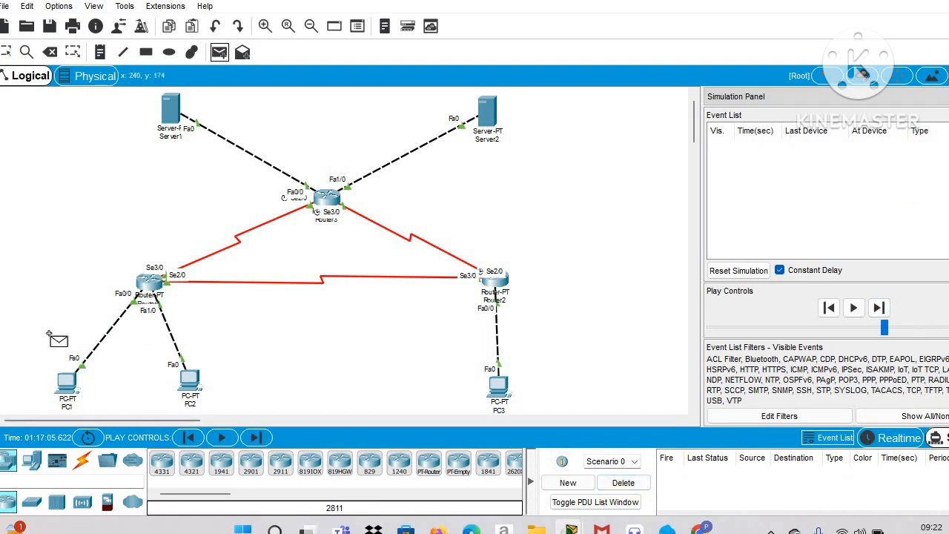
click(70, 382)
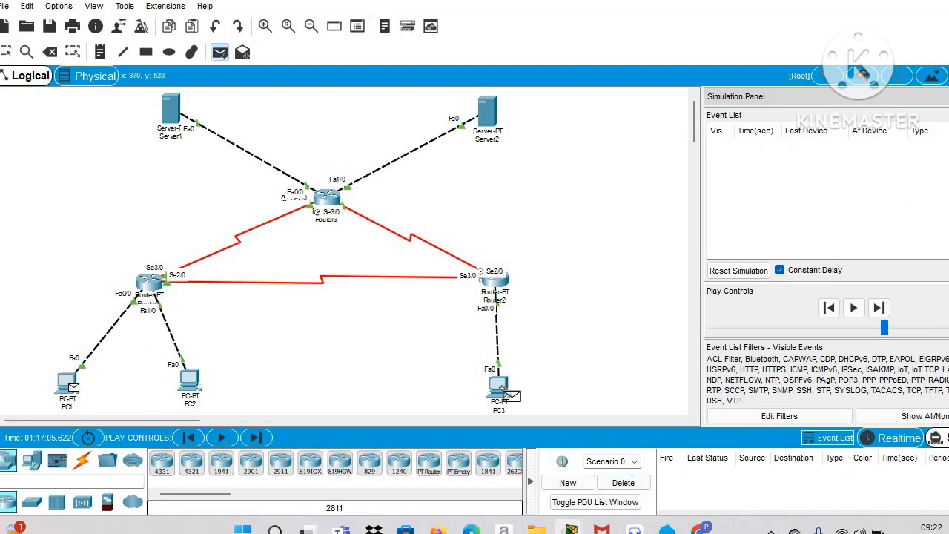
click(498, 386)
click(876, 308)
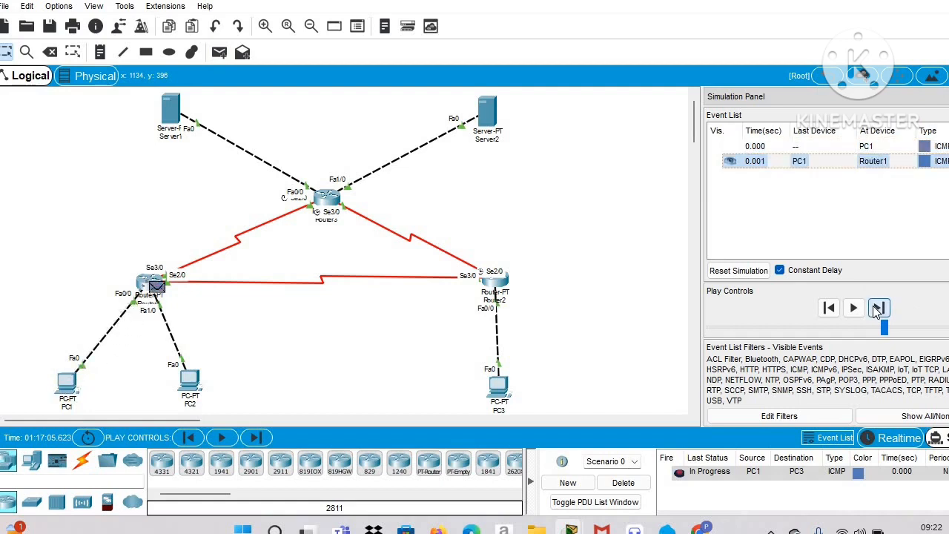
click(877, 308)
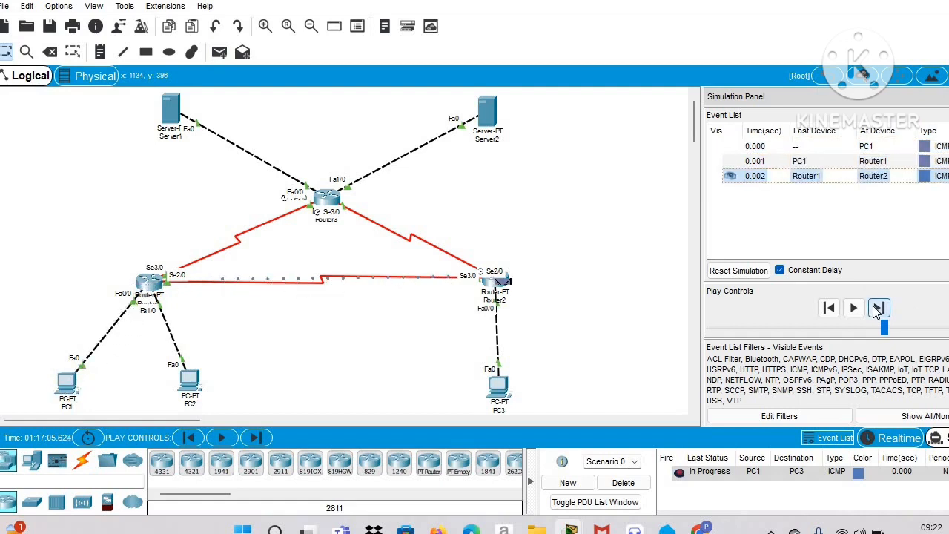
click(877, 308)
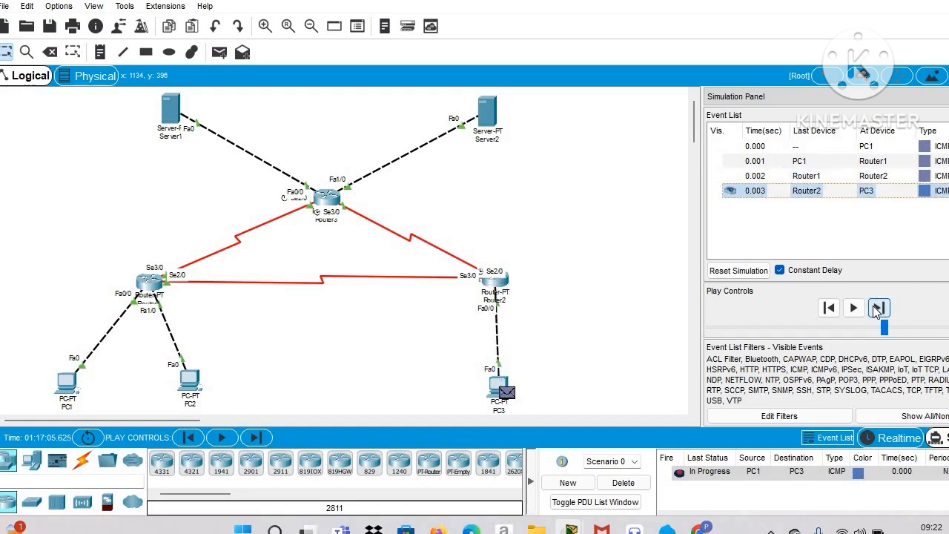
click(876, 308)
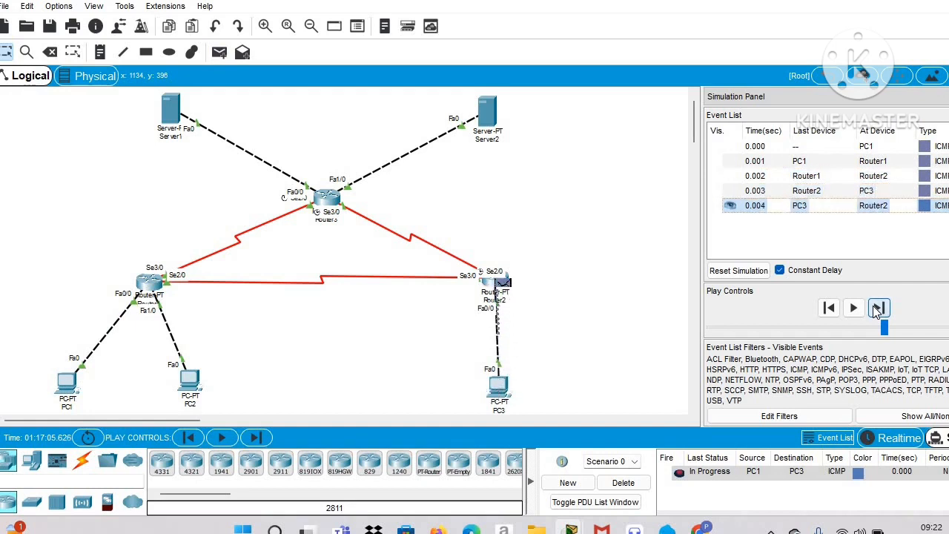
click(877, 309)
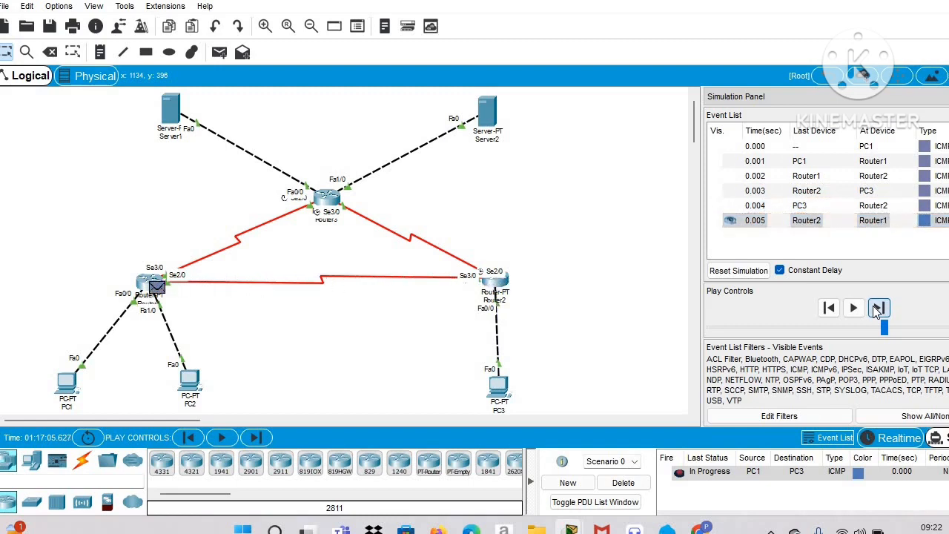
click(877, 308)
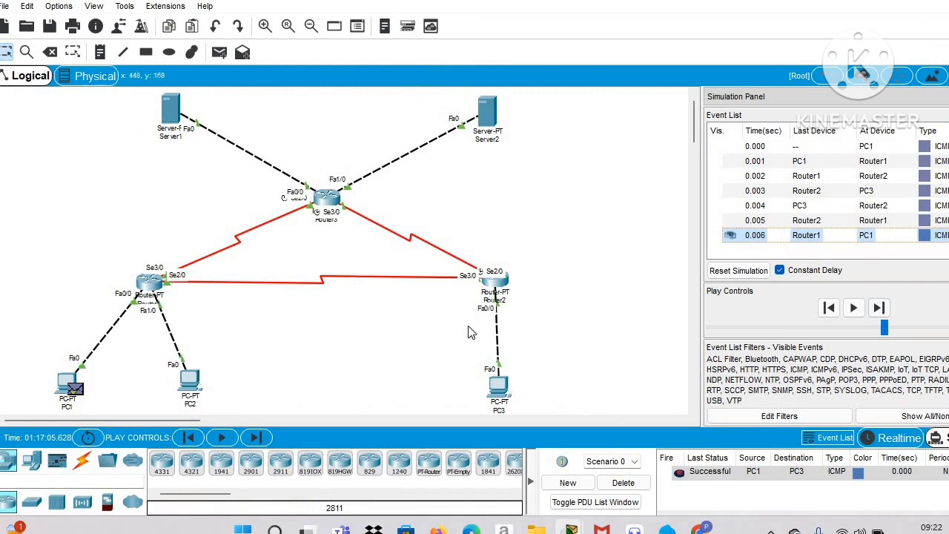
Delete the PC1-to-PC3 scenario and try sending a simple PDU from PC1 to Server1, stepping the simulation forward once.
click(641, 492)
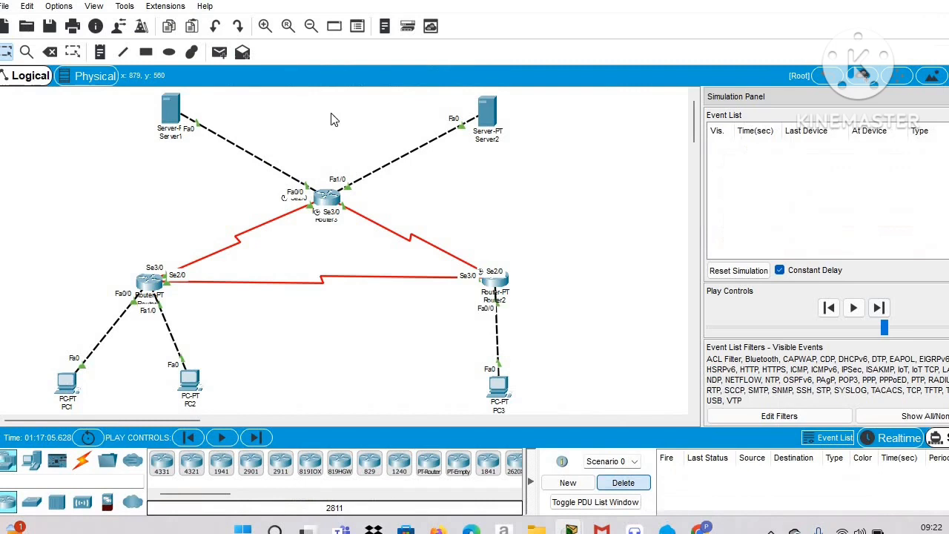
click(220, 53)
click(67, 381)
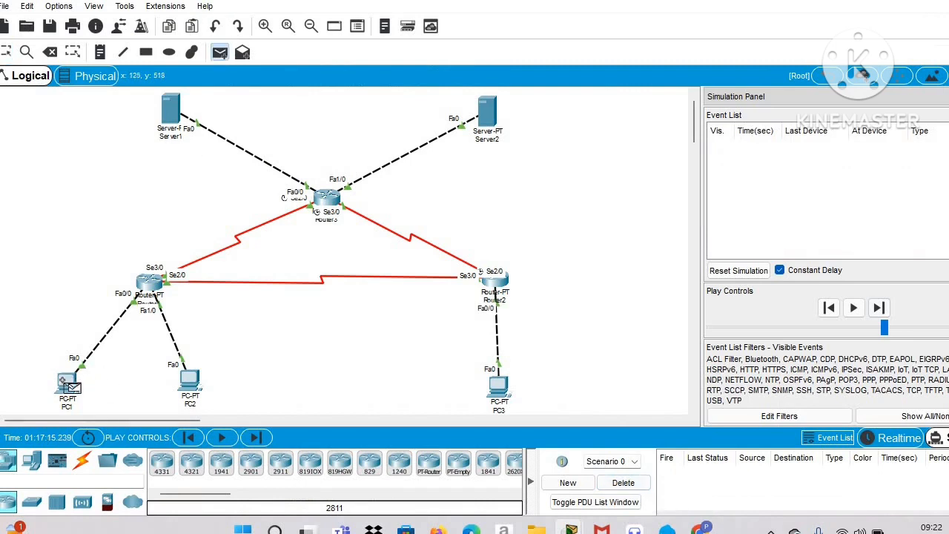
click(177, 113)
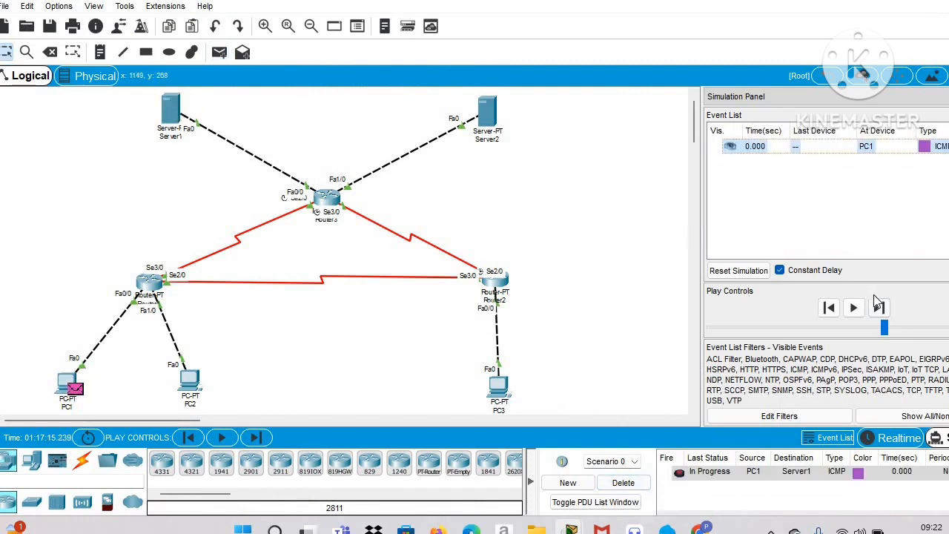
click(879, 308)
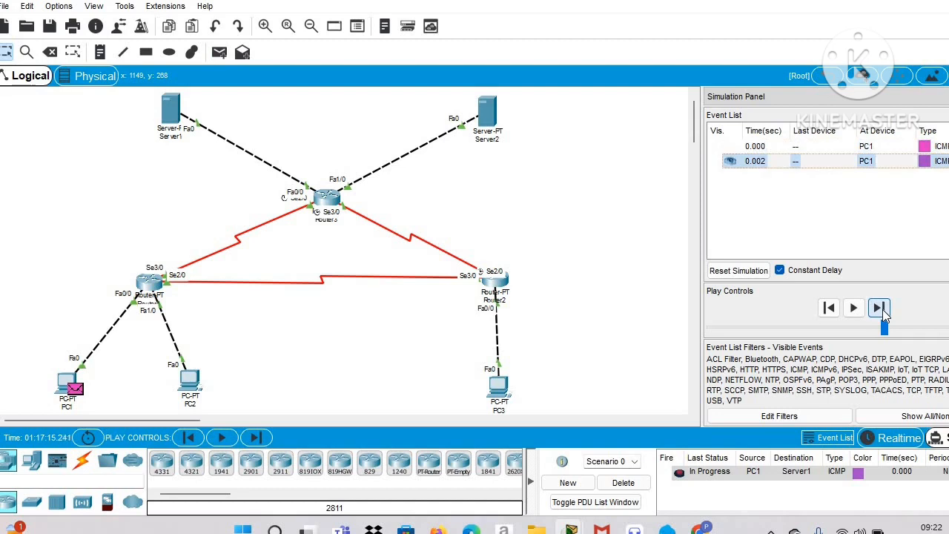
Delete the current scenario, add a new simple PDU from PC1 to Server1, and step the simulation forward until the reply reaches PC1.
click(638, 483)
click(218, 53)
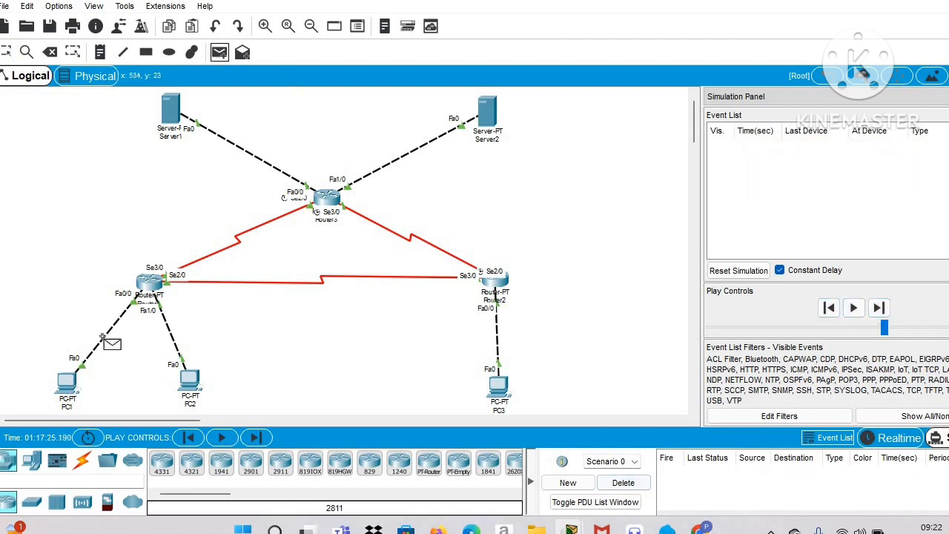
click(66, 382)
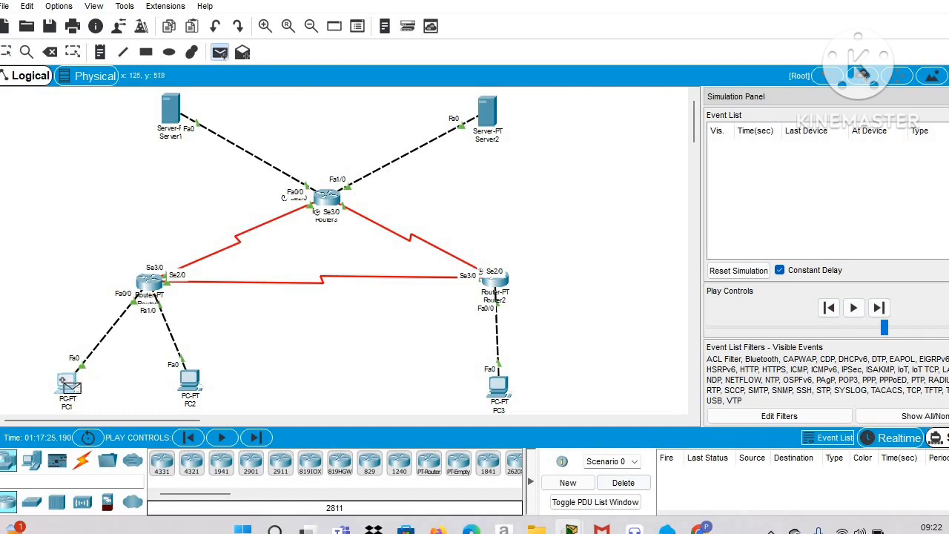
click(172, 116)
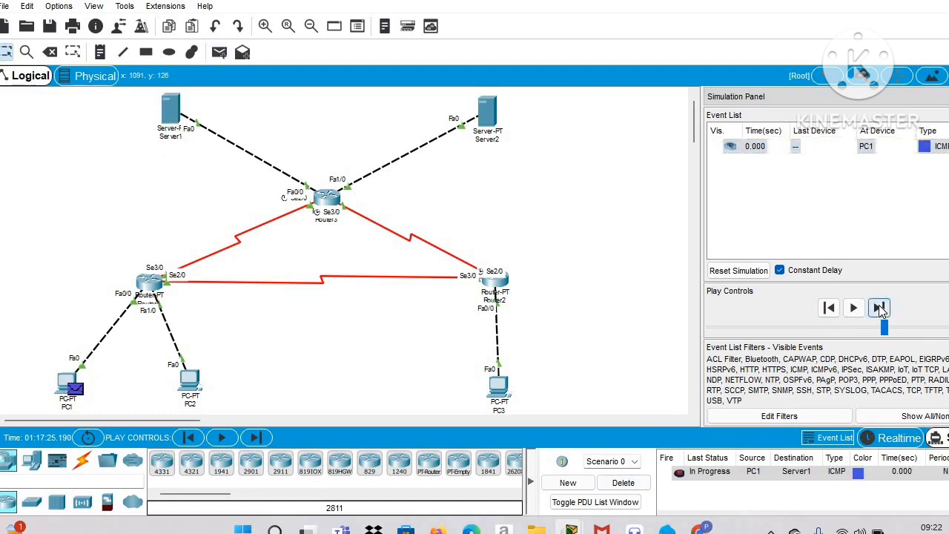
click(879, 308)
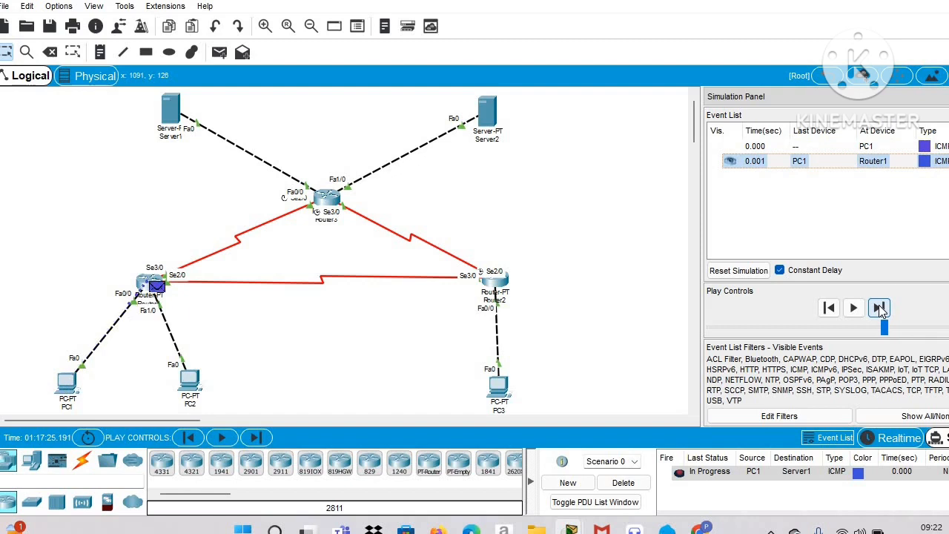
click(879, 308)
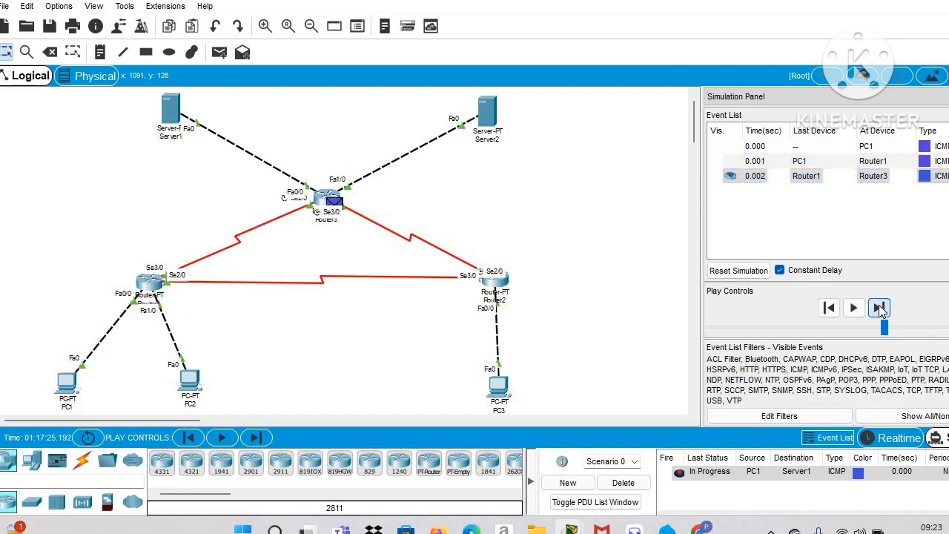
click(879, 308)
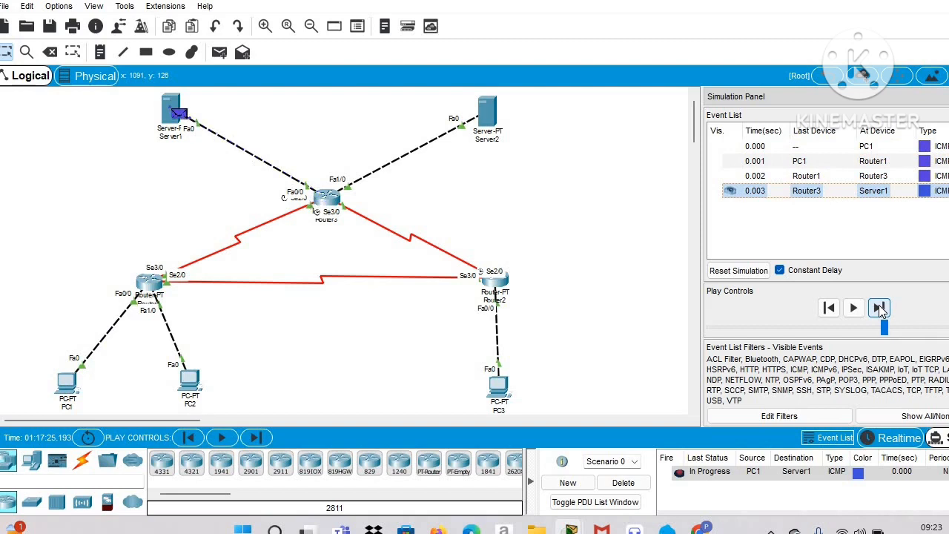
click(879, 309)
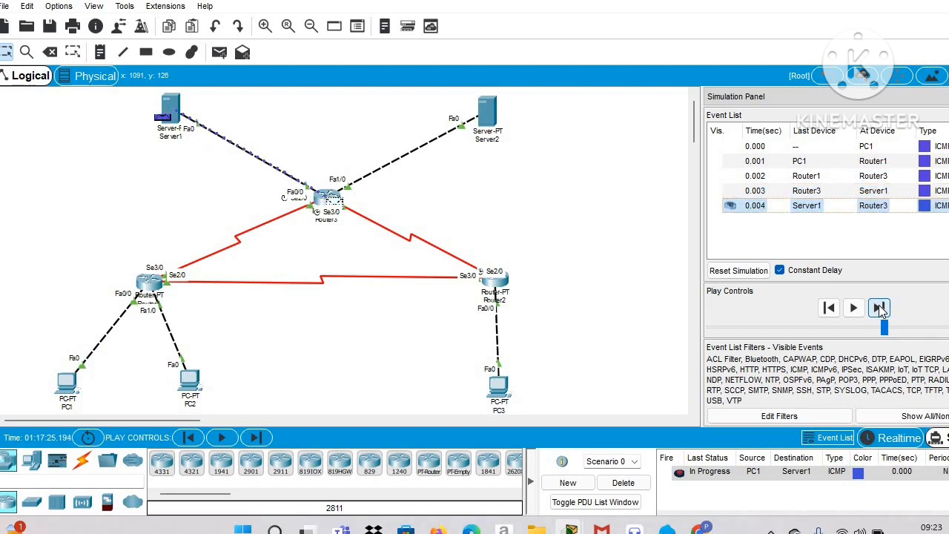
click(879, 309)
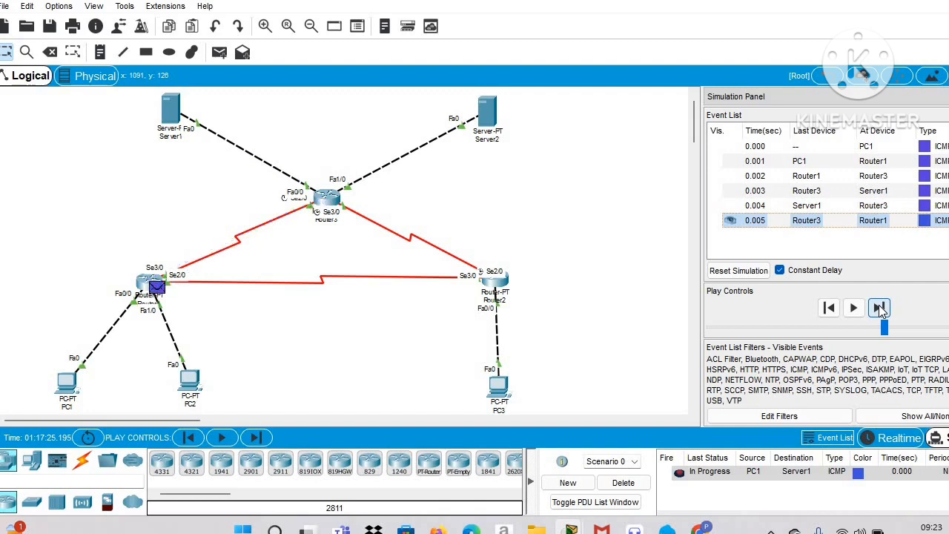
click(879, 308)
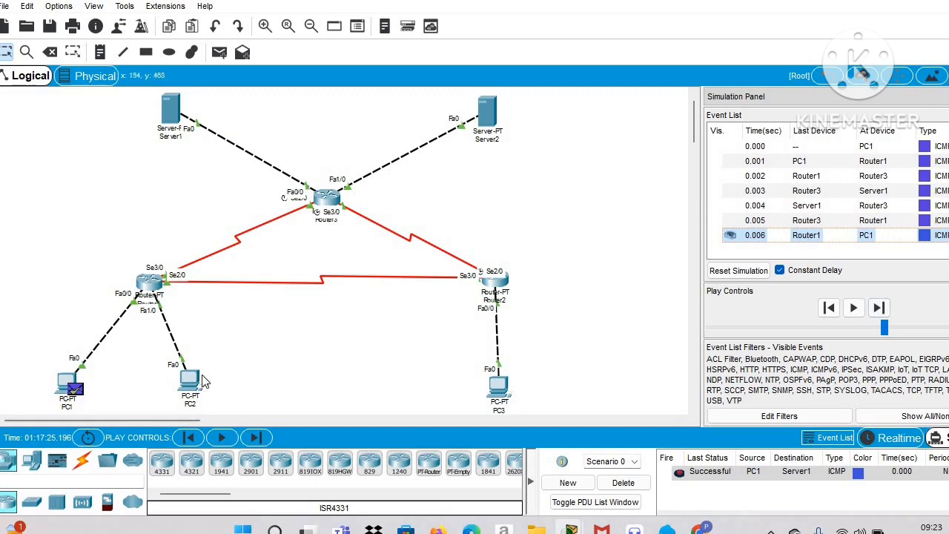
Delete the PC1-to-Server1 scenario and try sending a simple PDU from PC1 to Server2, stepping the simulation forward past Router3.
mouse_move(698, 528)
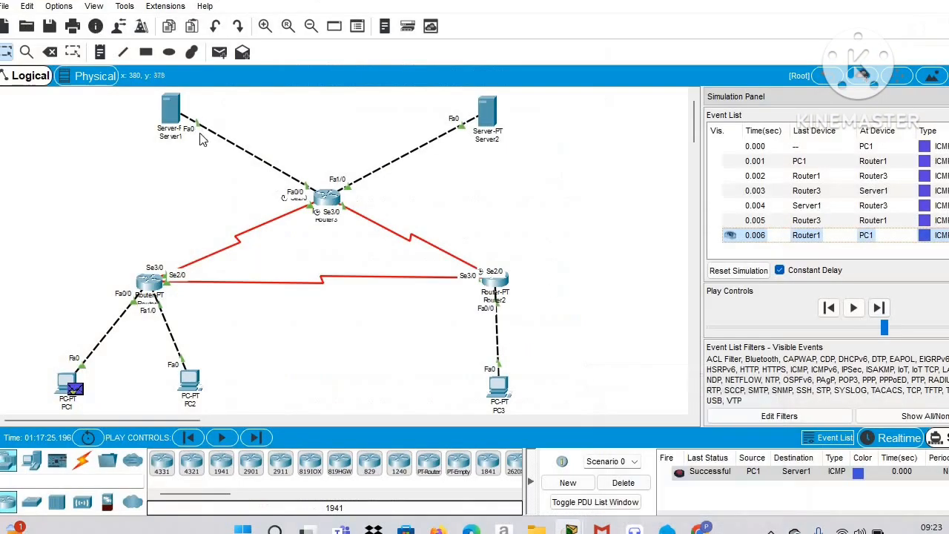
click(623, 482)
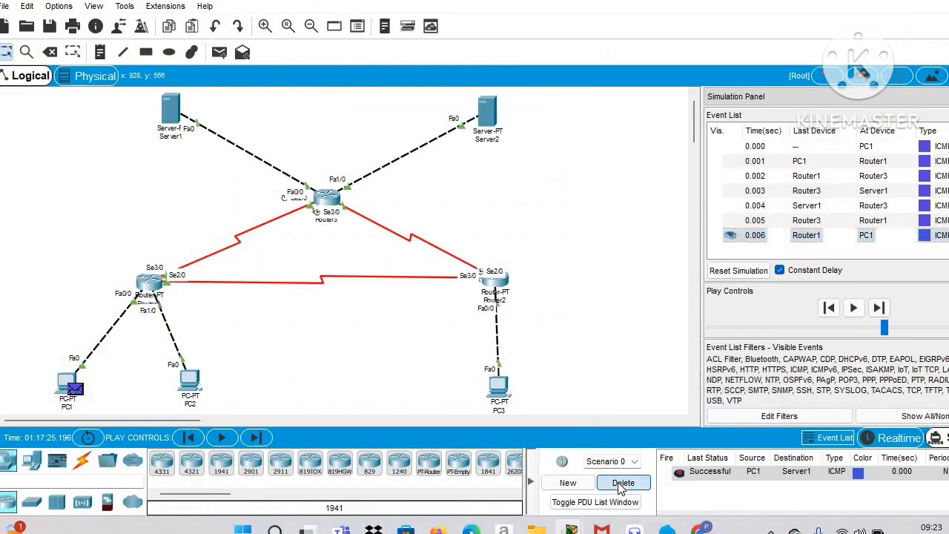
click(218, 52)
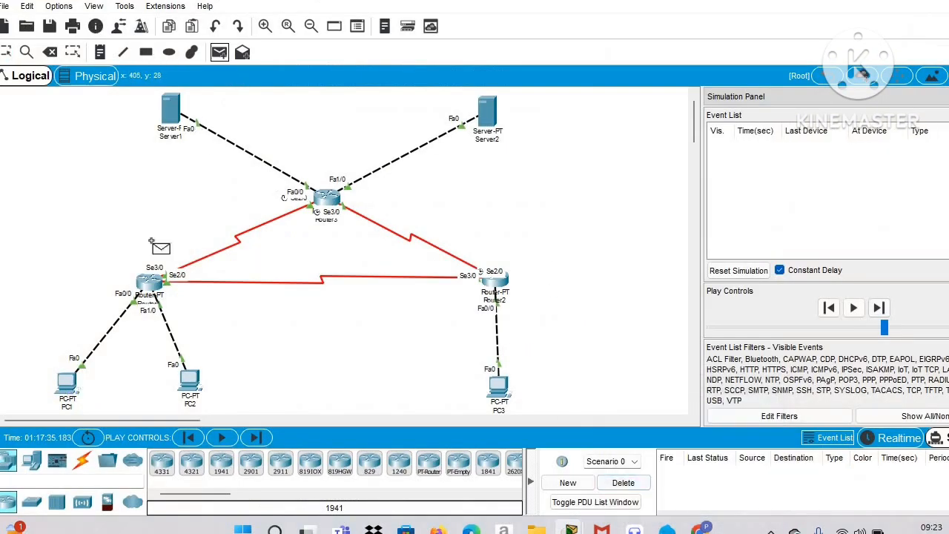
click(74, 385)
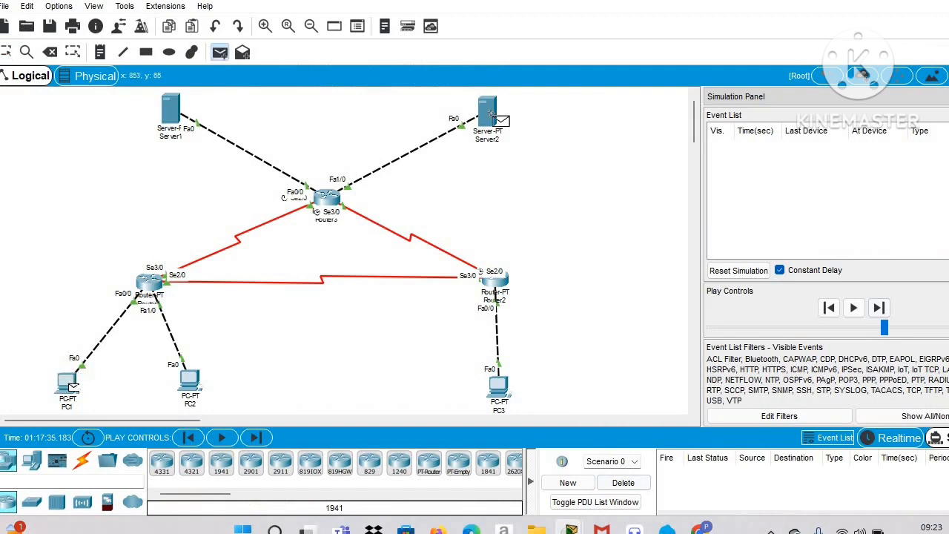
click(487, 112)
click(881, 308)
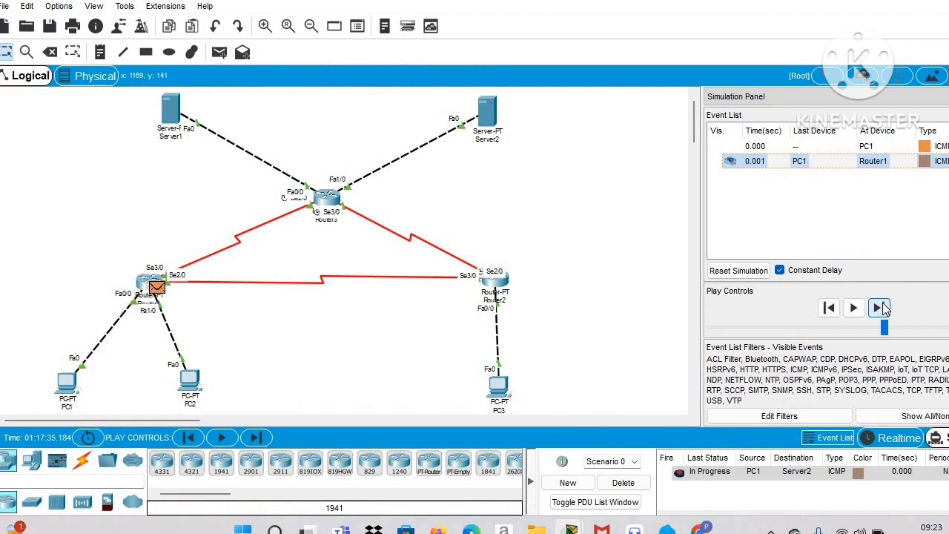
click(881, 309)
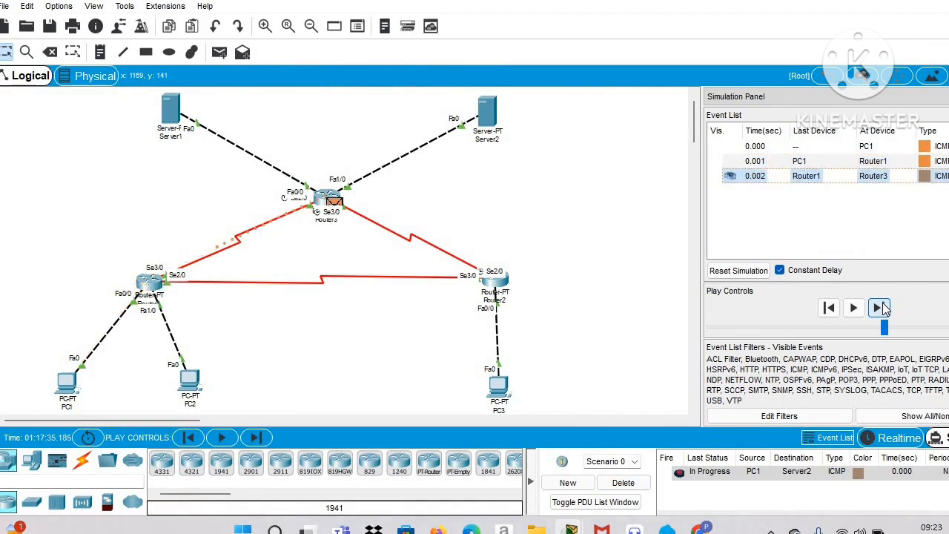
click(879, 307)
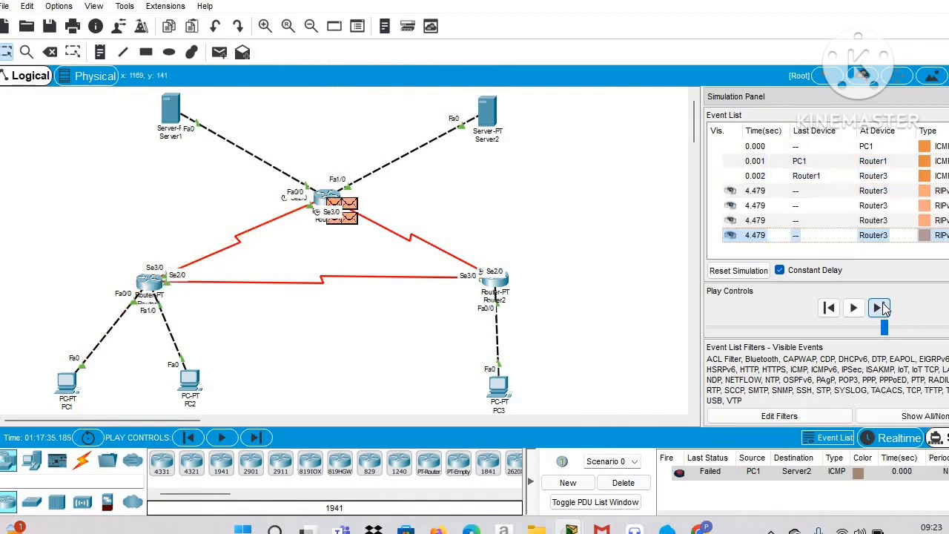
Step the simulation back once, delete the current scenario, and add a new simple PDU from PC1 to Server2.
click(829, 308)
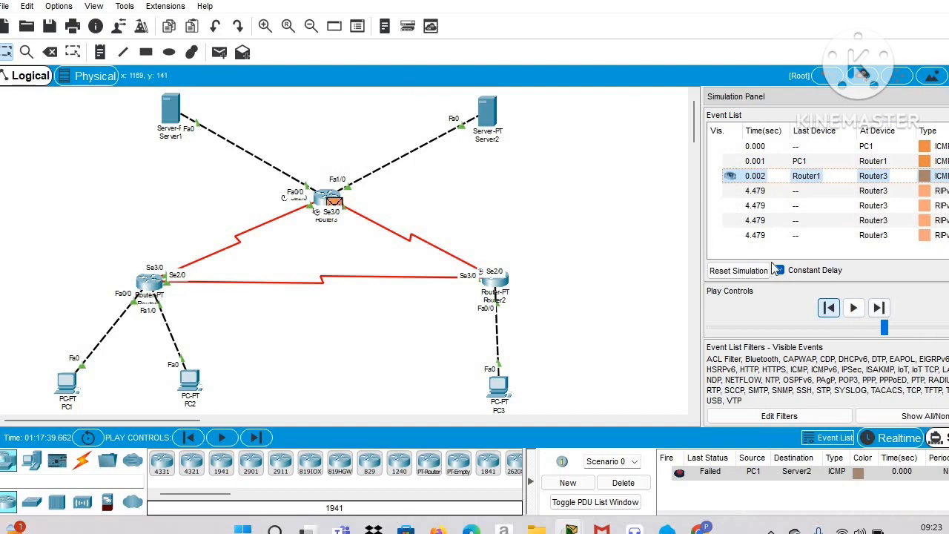
click(637, 480)
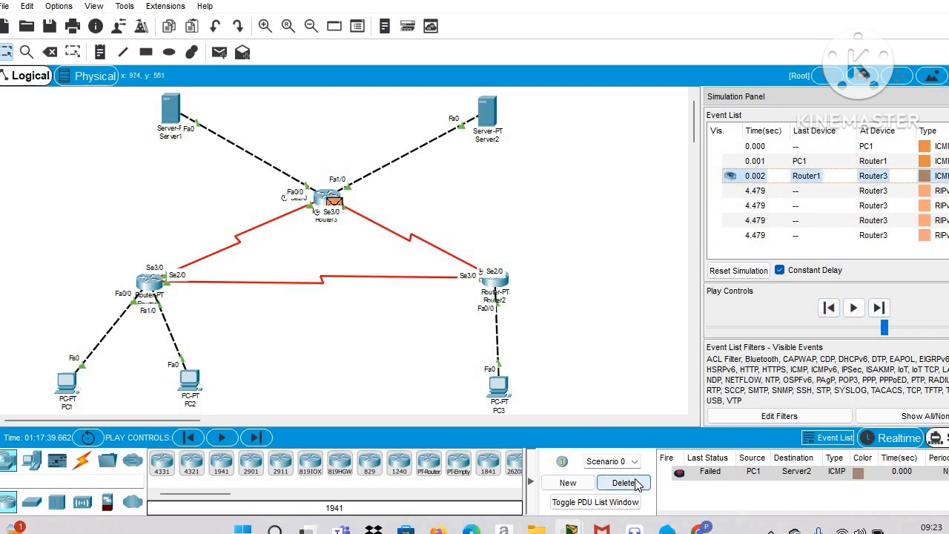
click(218, 53)
click(66, 382)
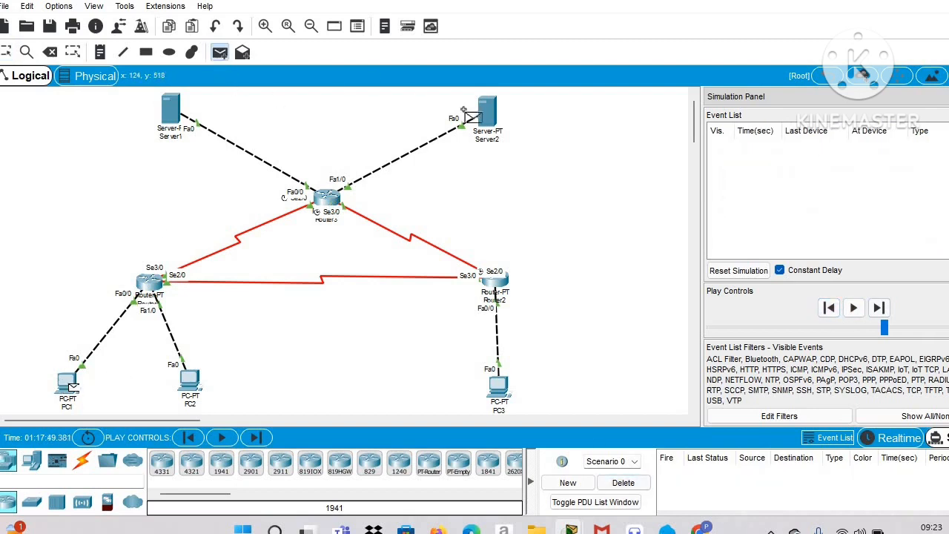
click(484, 113)
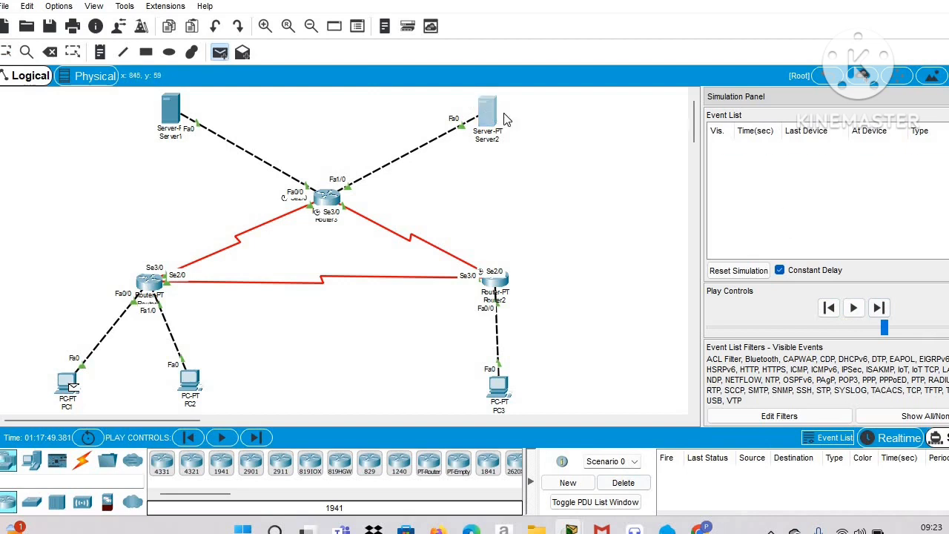
Step the simulation forward until Server2's reply gets back to PC1.
click(879, 306)
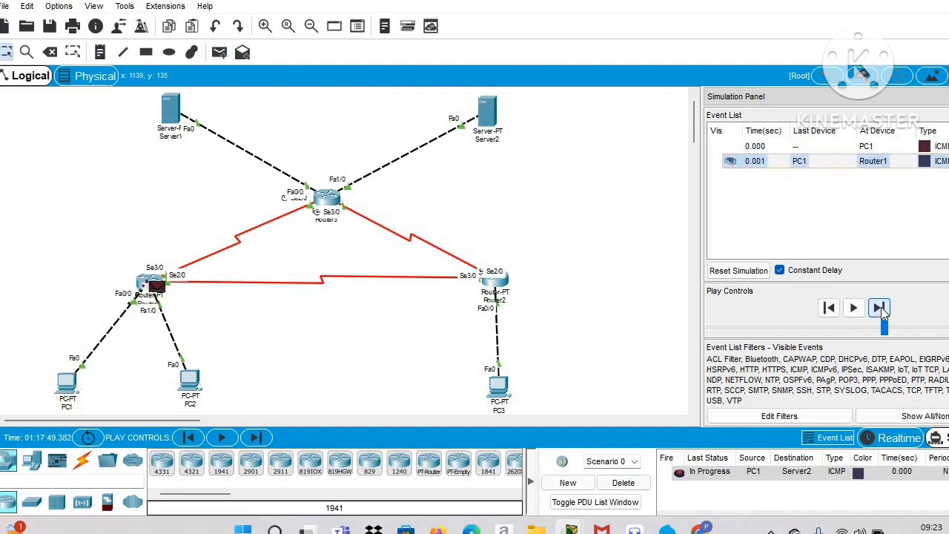
click(879, 306)
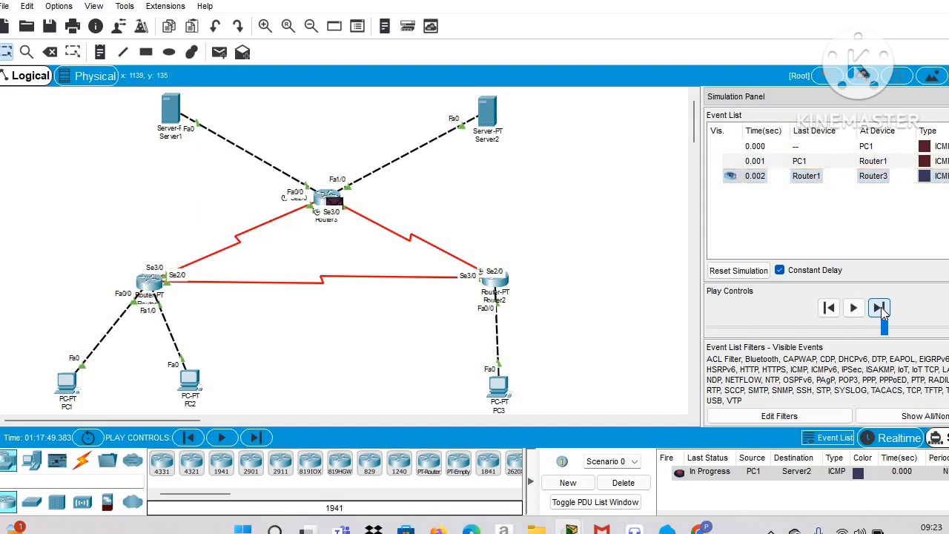
click(879, 307)
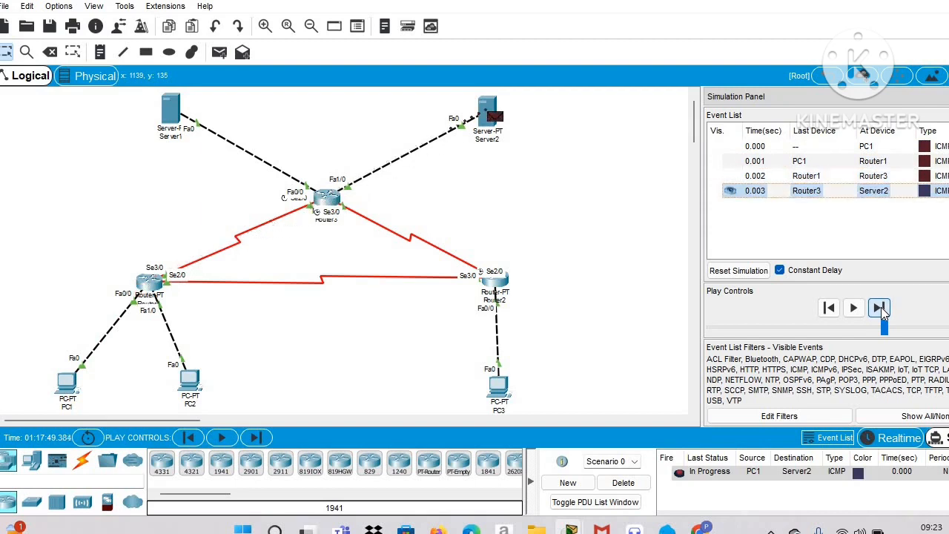
click(879, 307)
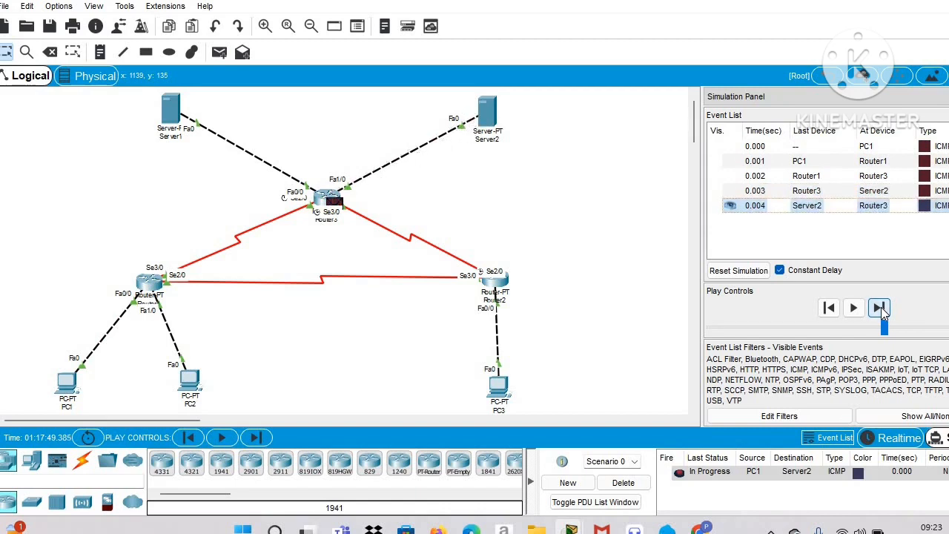
click(879, 307)
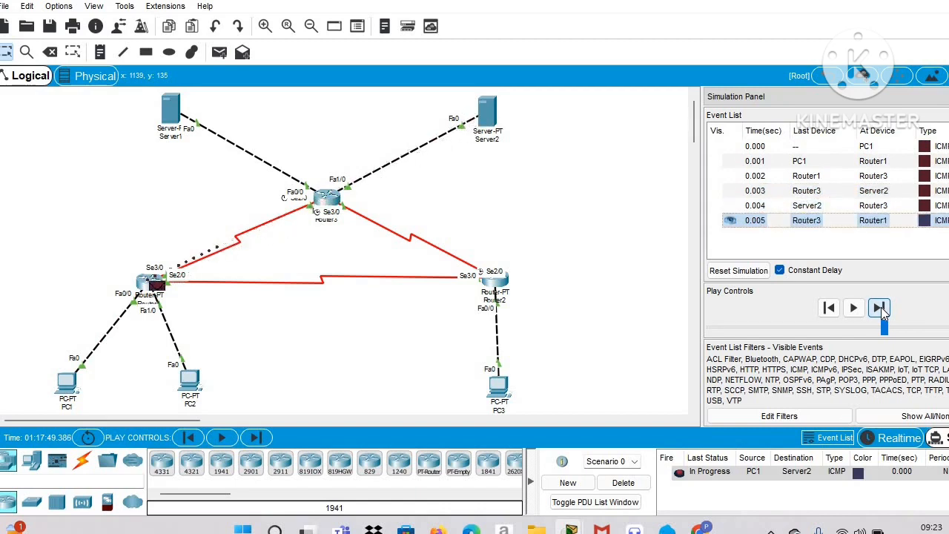
click(879, 307)
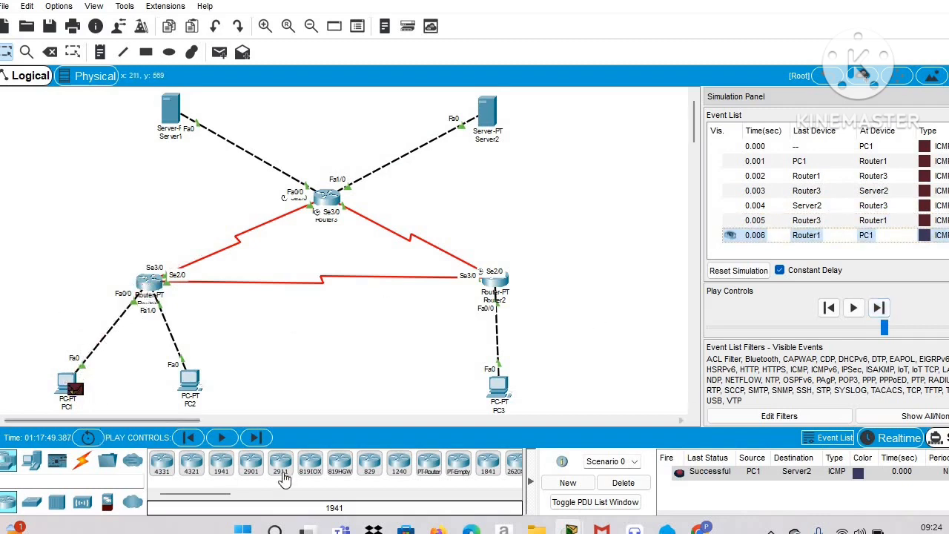
Check the test list in Chrome, replace the PC1-to-Server2 scenario with a simple PDU from PC3 to PC1.
mouse_move(697, 528)
click(676, 471)
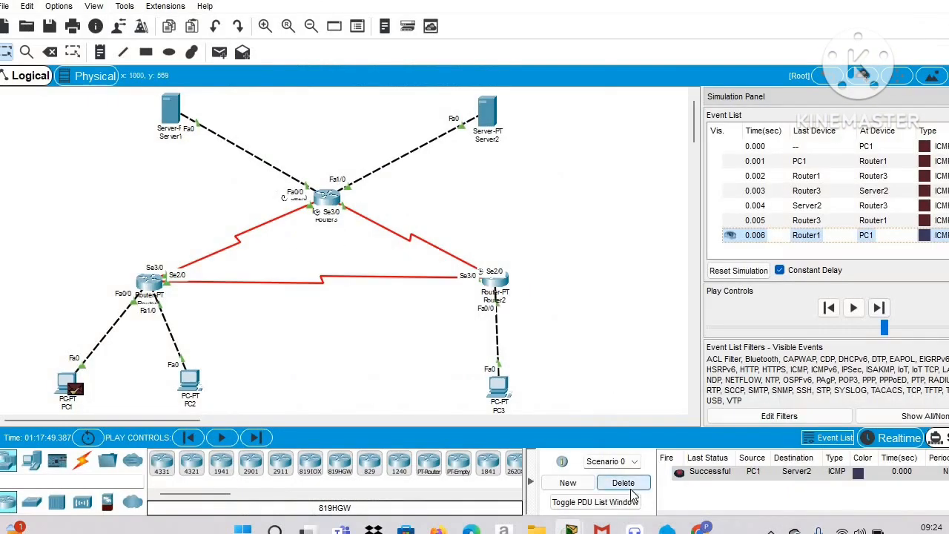
click(630, 489)
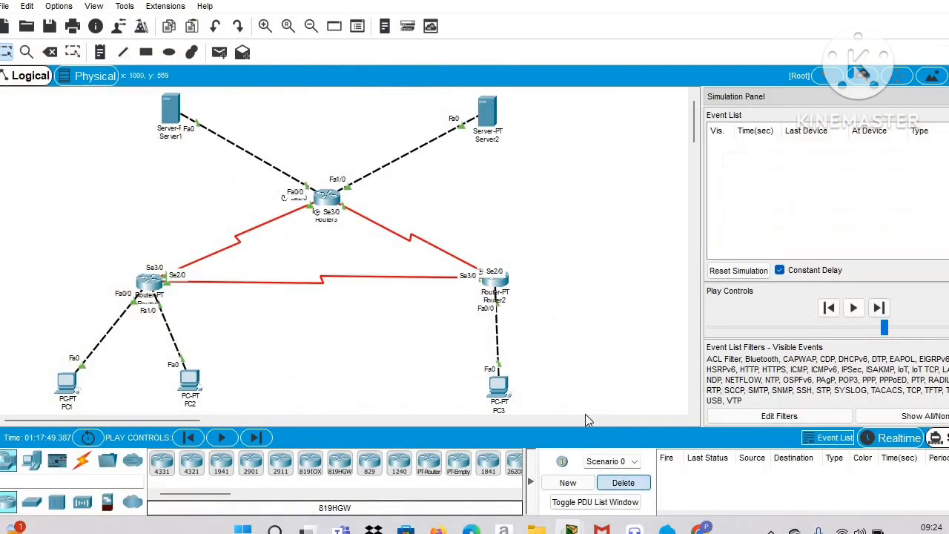
click(217, 54)
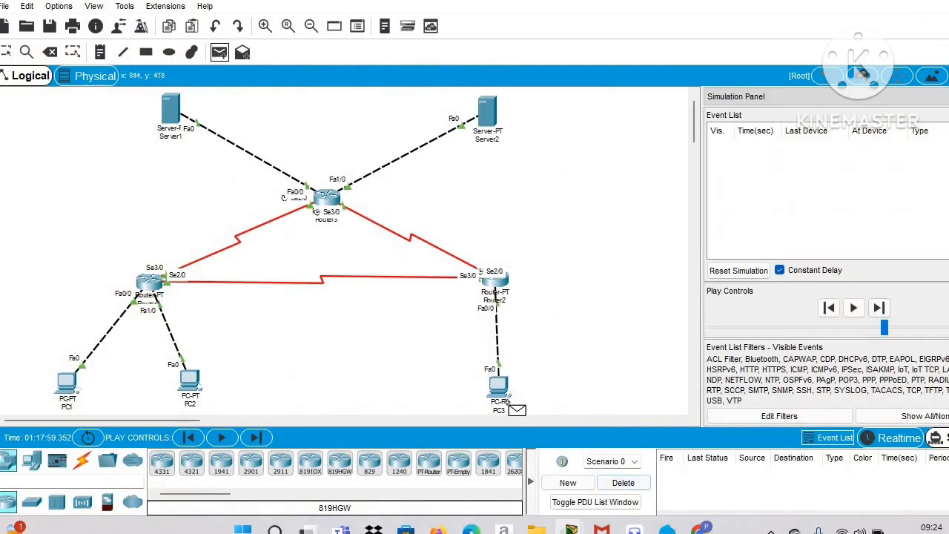
click(497, 383)
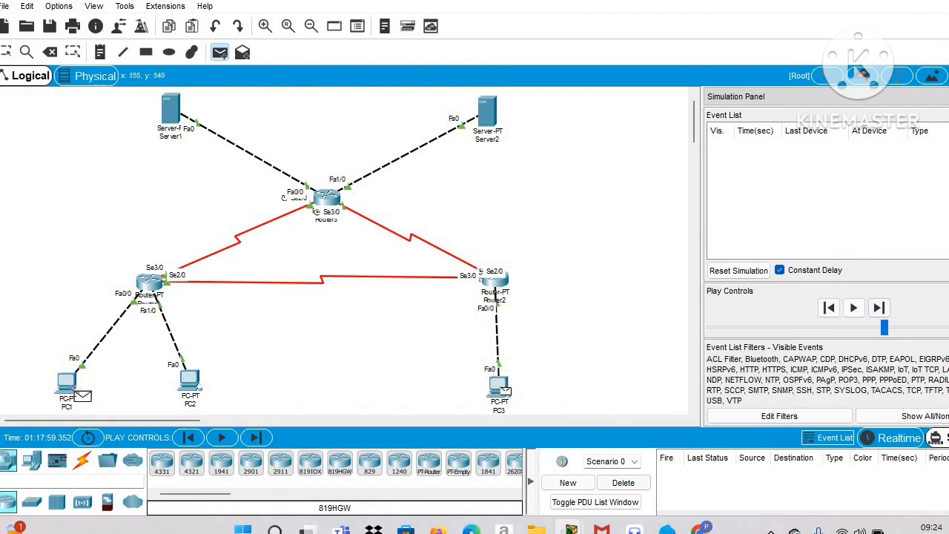
click(72, 385)
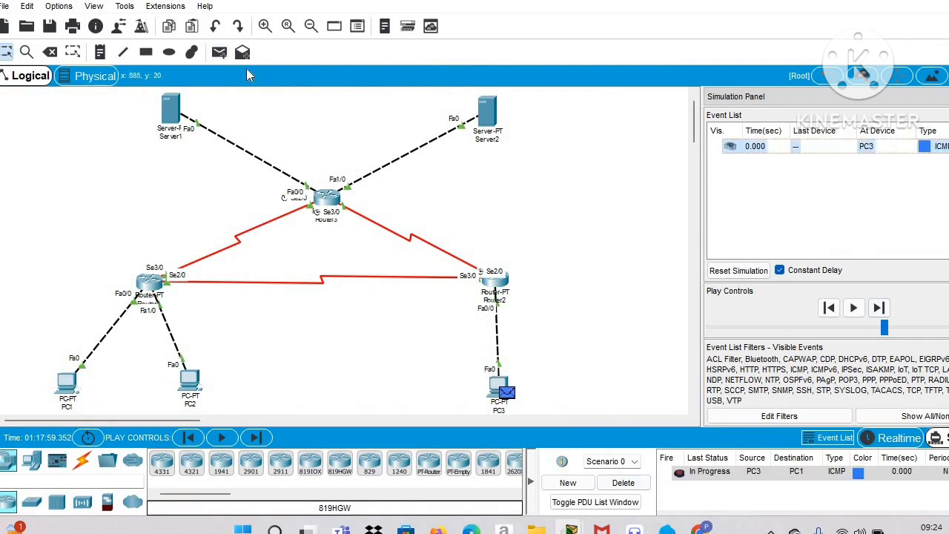
Step the simulation forward until PC1's reply gets back to PC3.
click(878, 308)
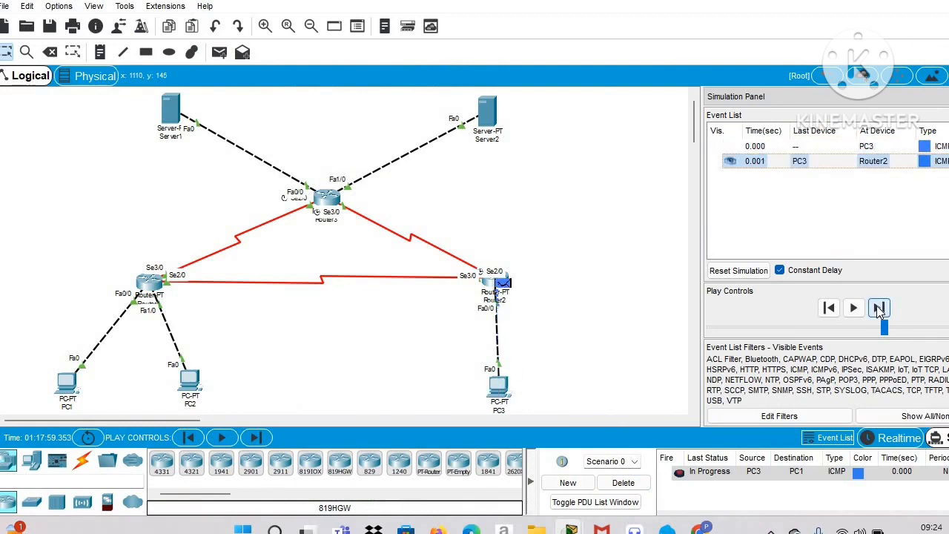
click(879, 308)
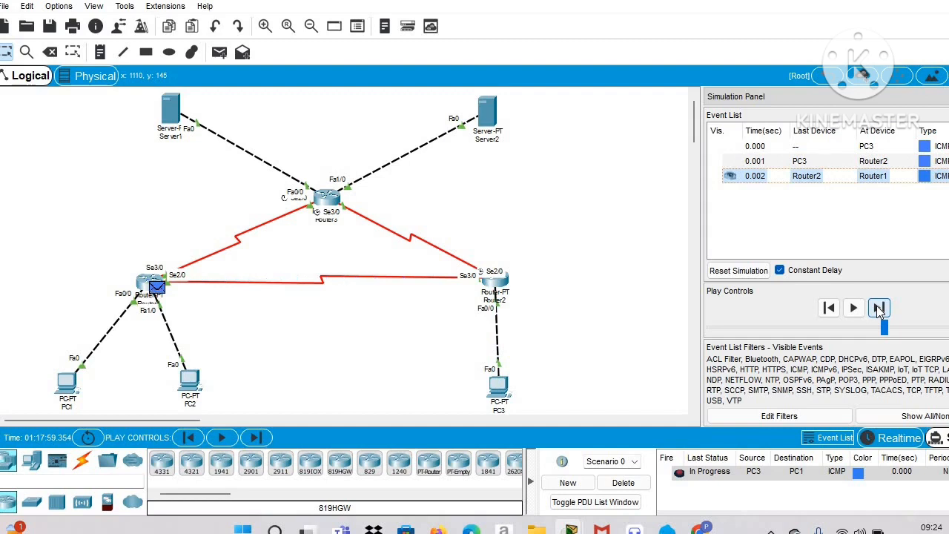
click(878, 309)
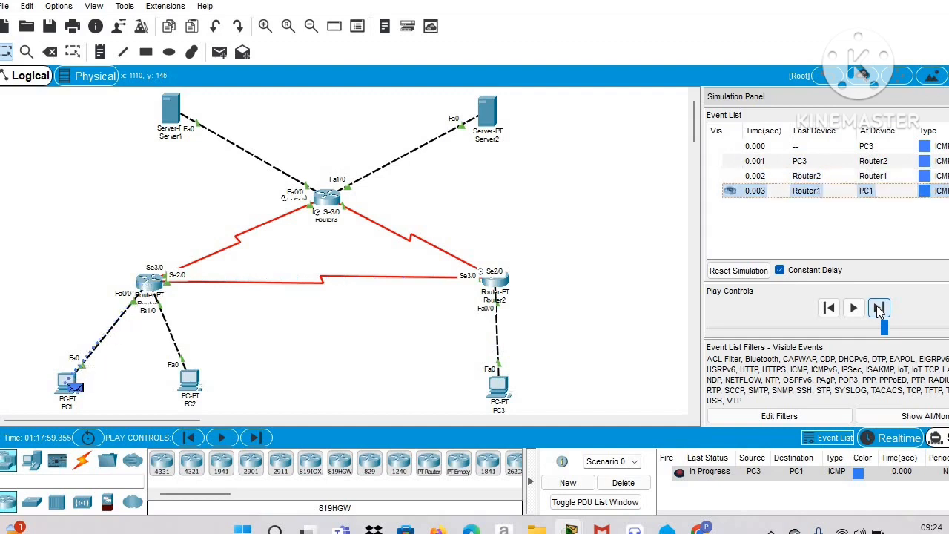
click(879, 308)
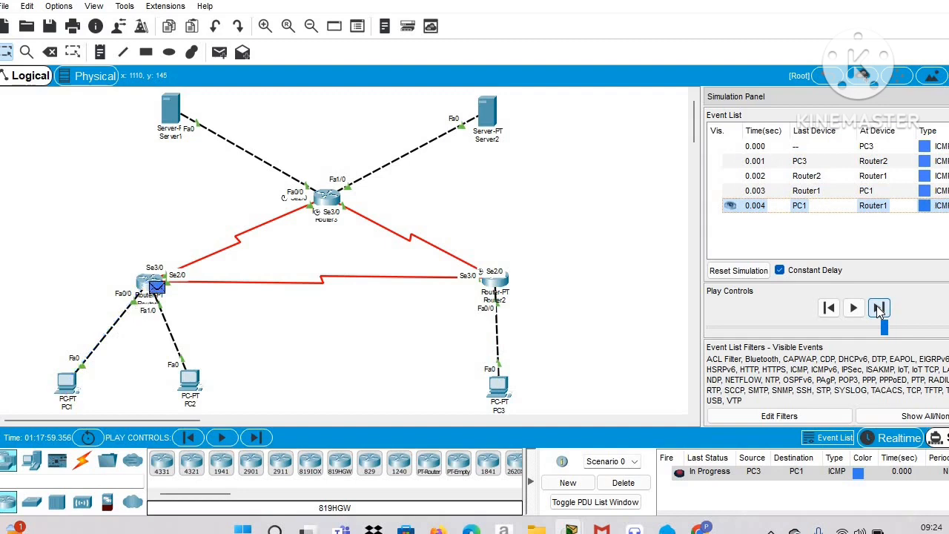
click(878, 308)
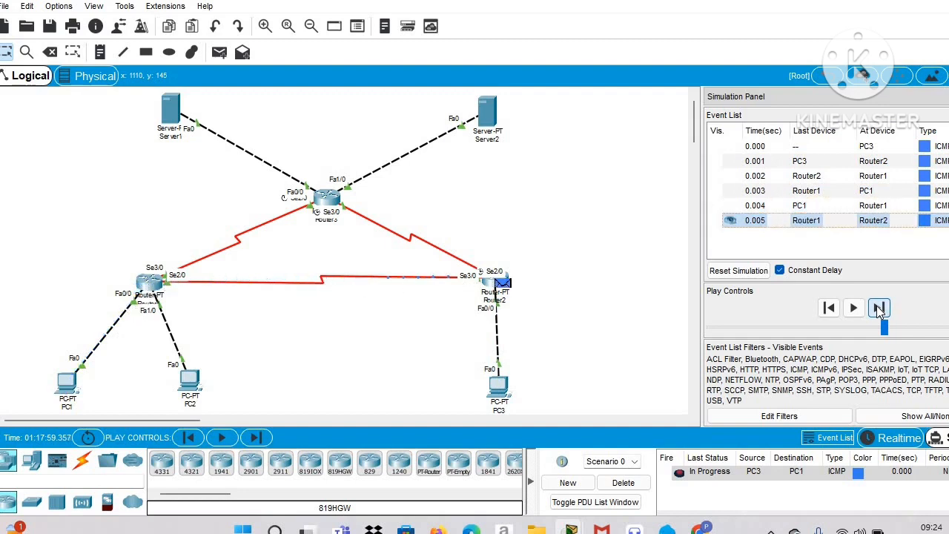
click(878, 308)
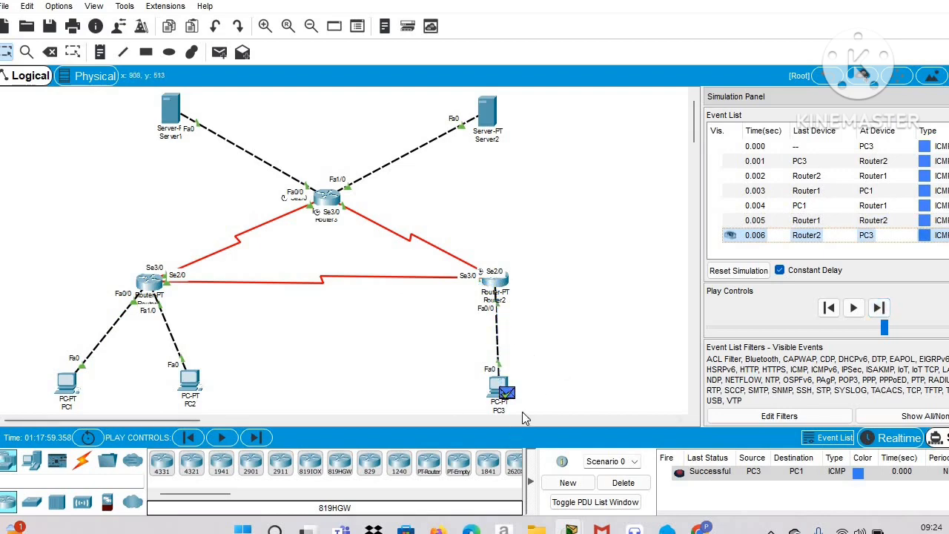
Check the test list in Chrome, replace the PC3-to-PC1 scenario with a simple PDU from PC3 to PC2.
mouse_move(697, 528)
click(680, 495)
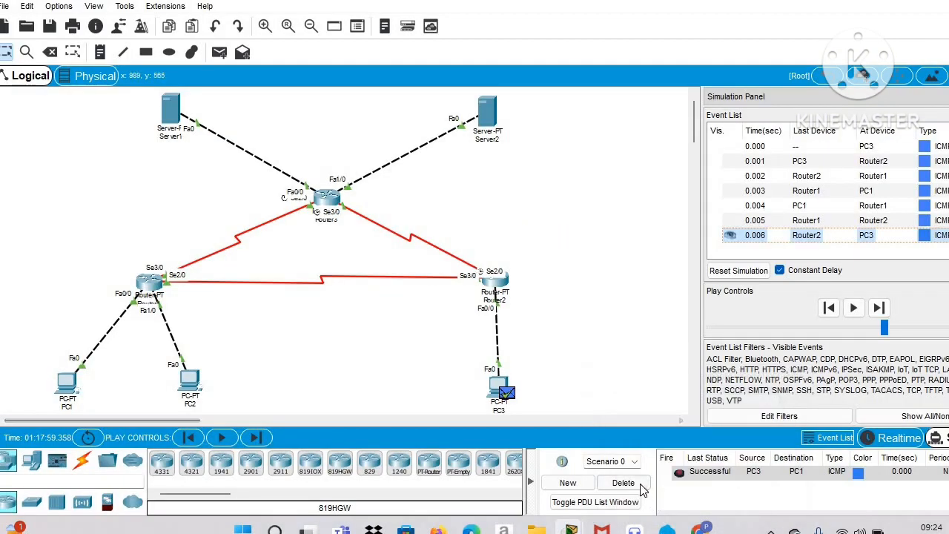
click(640, 486)
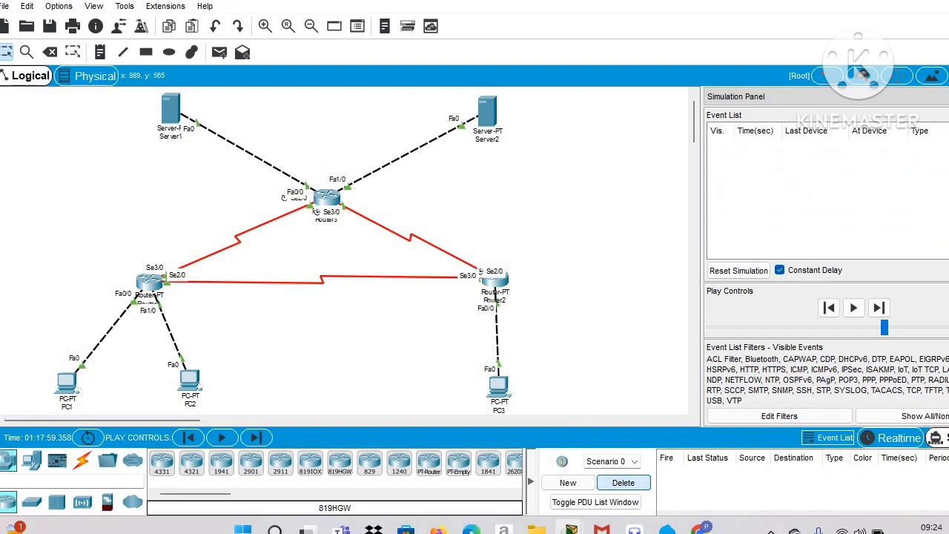
click(220, 51)
click(498, 385)
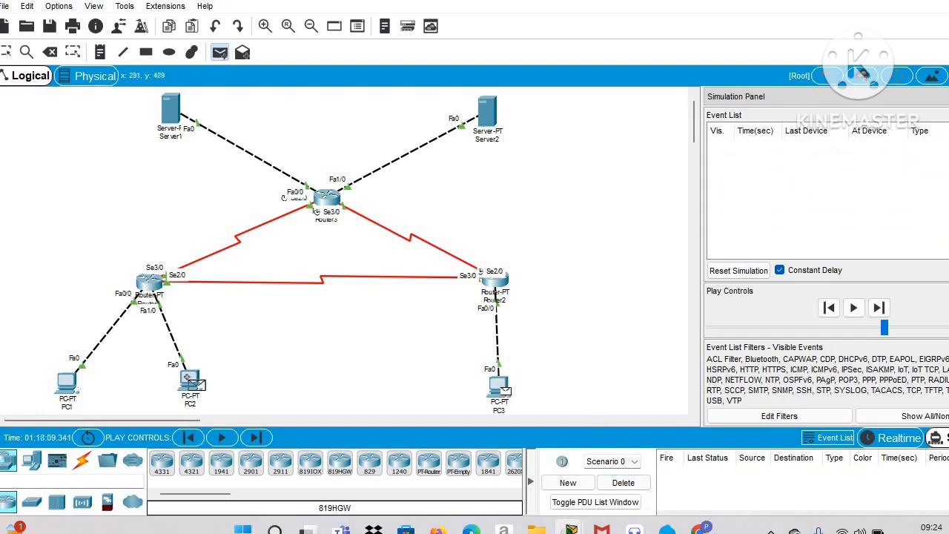
click(189, 380)
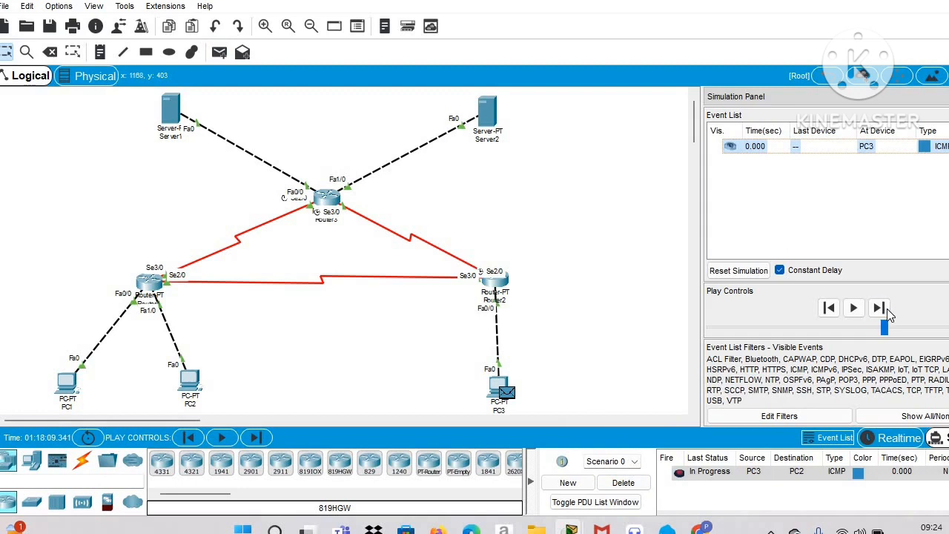
Step the simulation forward until PC2's reply gets back to PC3.
click(887, 310)
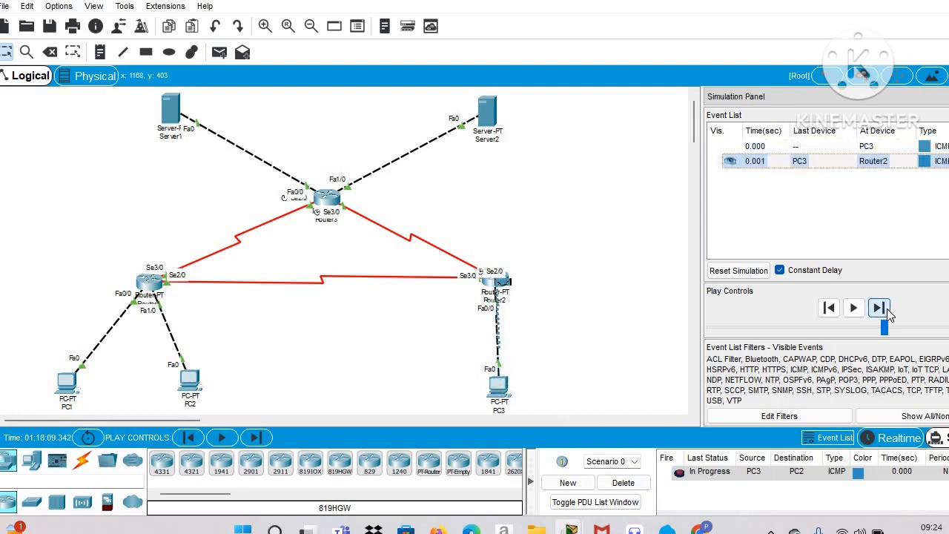
click(887, 308)
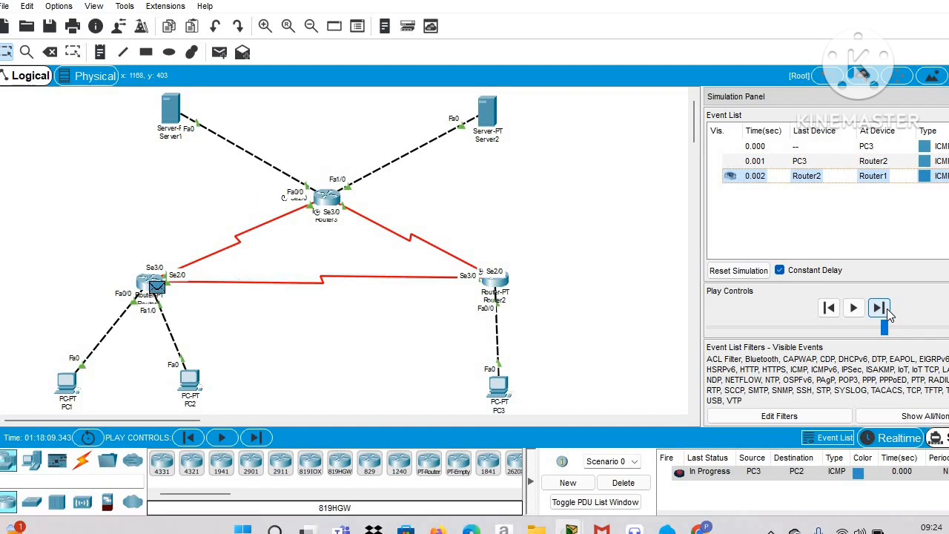
click(888, 309)
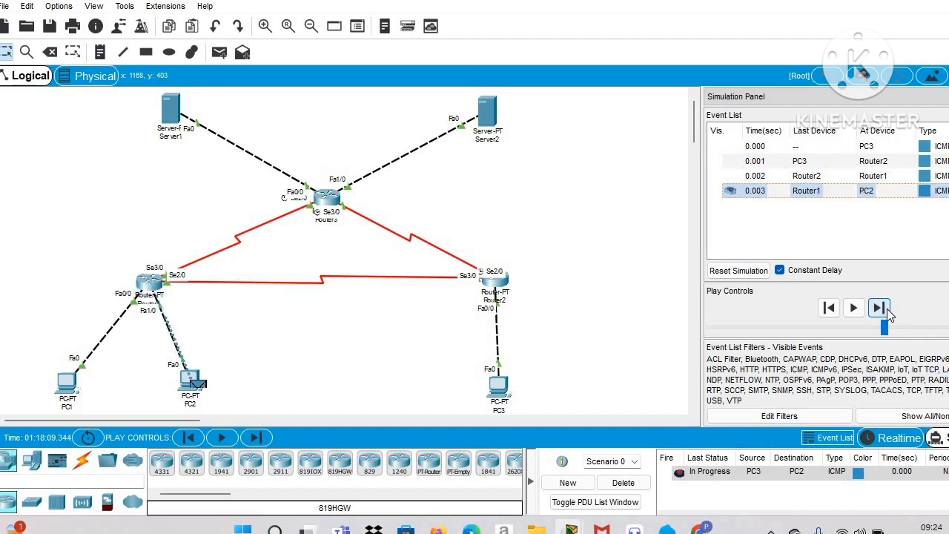
click(887, 310)
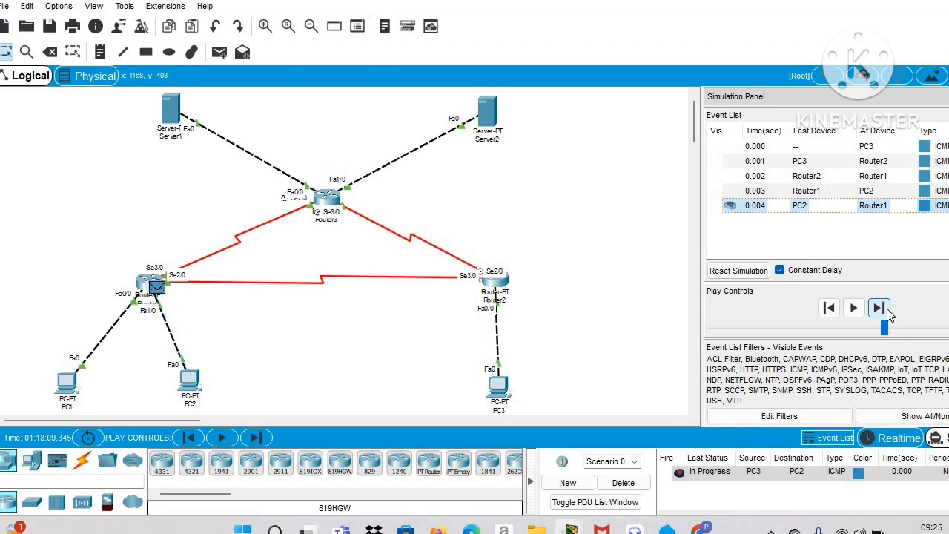
click(887, 310)
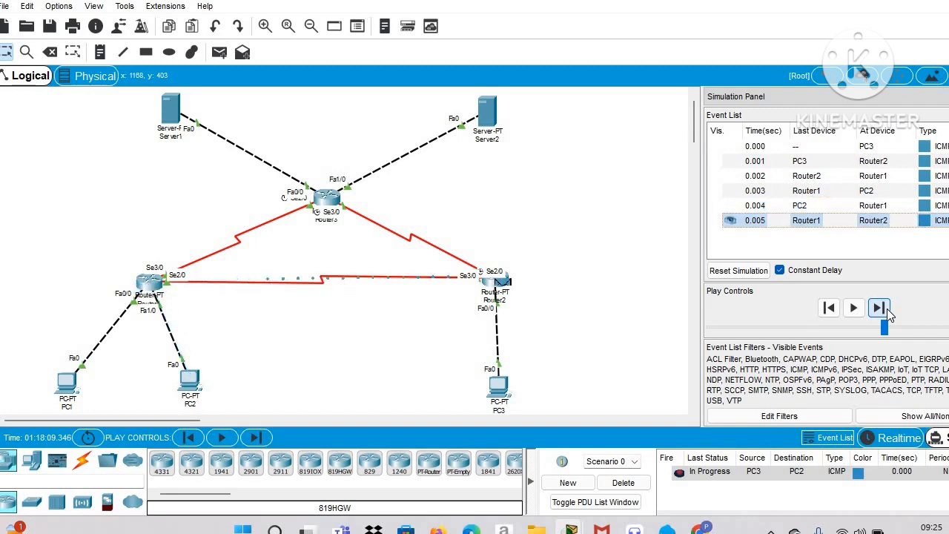
click(888, 310)
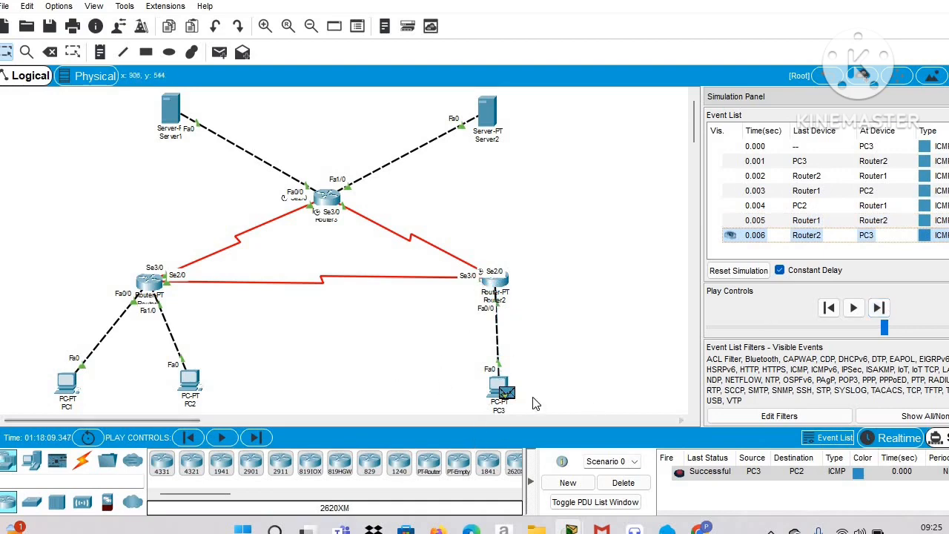
Consult the simple PDU test list on the ROUTING DINAMIK page in Chrome and delete the PC3-to-PC2 scenario in Packet Tracer.
mouse_move(705, 528)
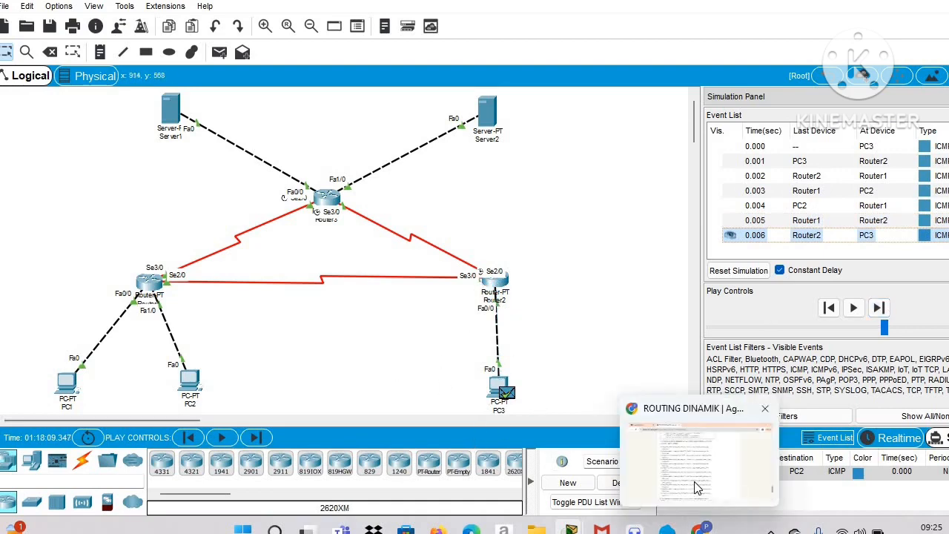
click(696, 487)
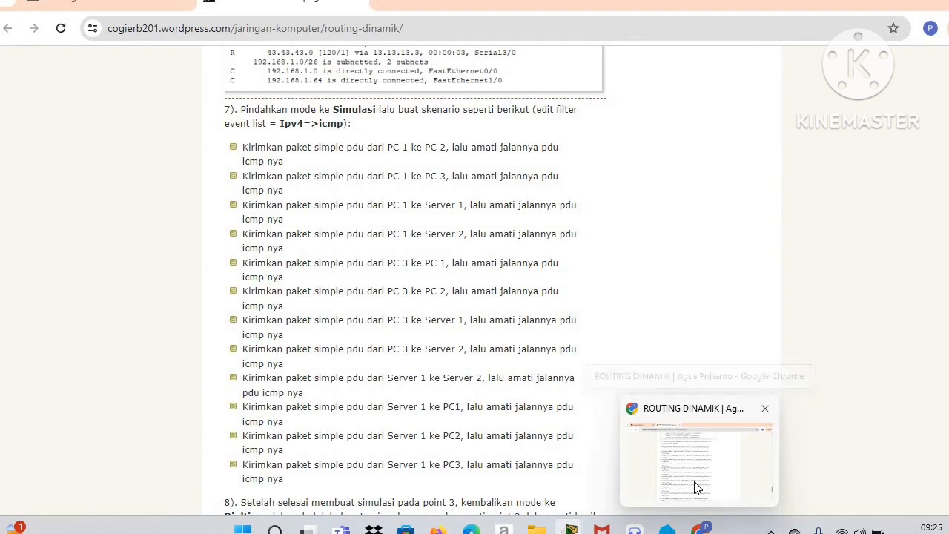
key(alt+Tab)
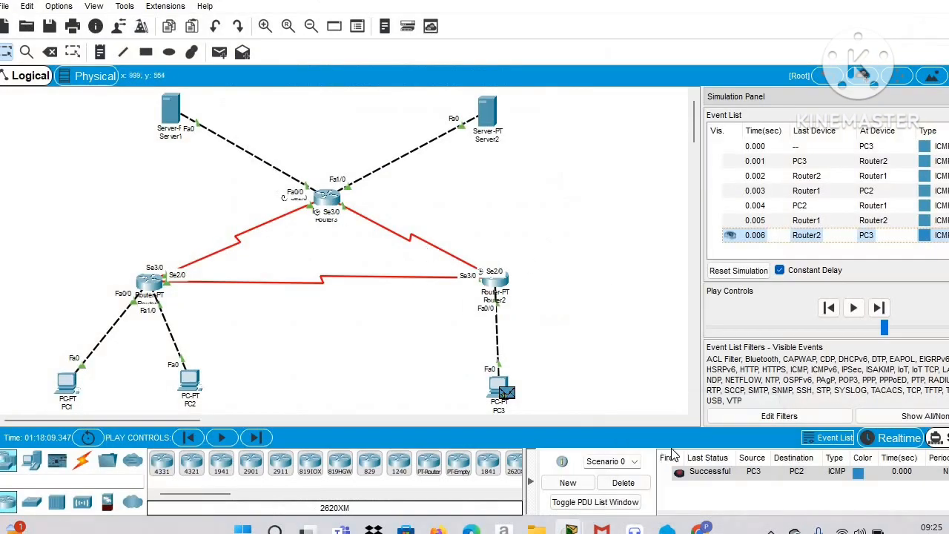
click(622, 483)
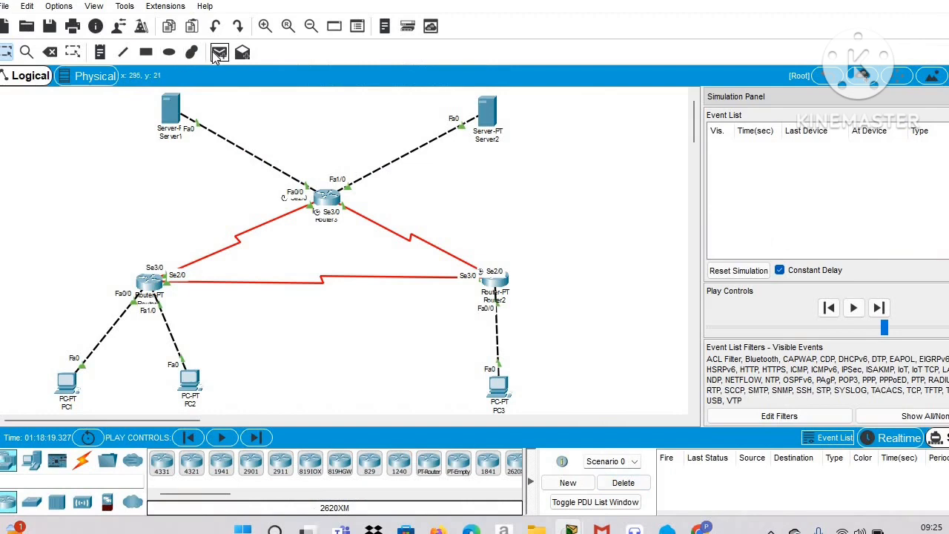
Add a simple PDU with PC3 as the source and Server1 as the destination.
click(217, 55)
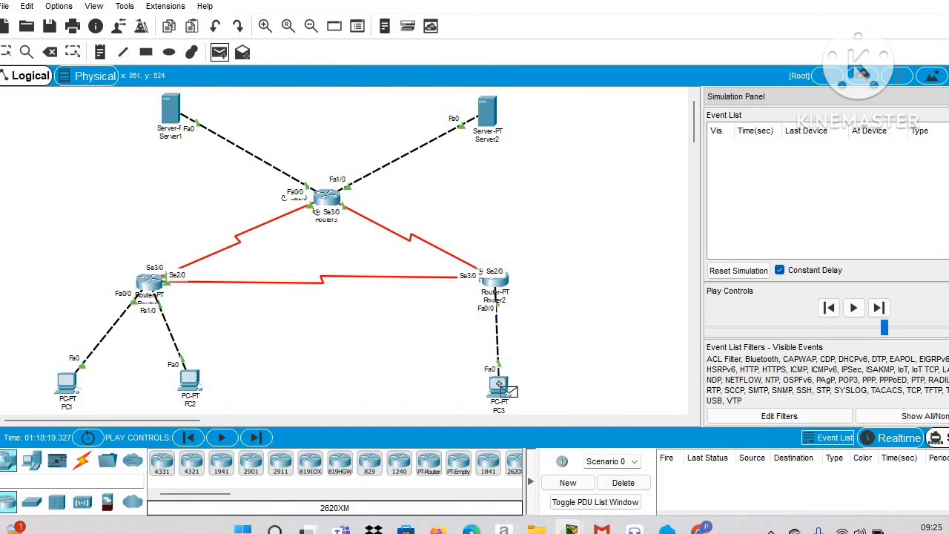
click(498, 386)
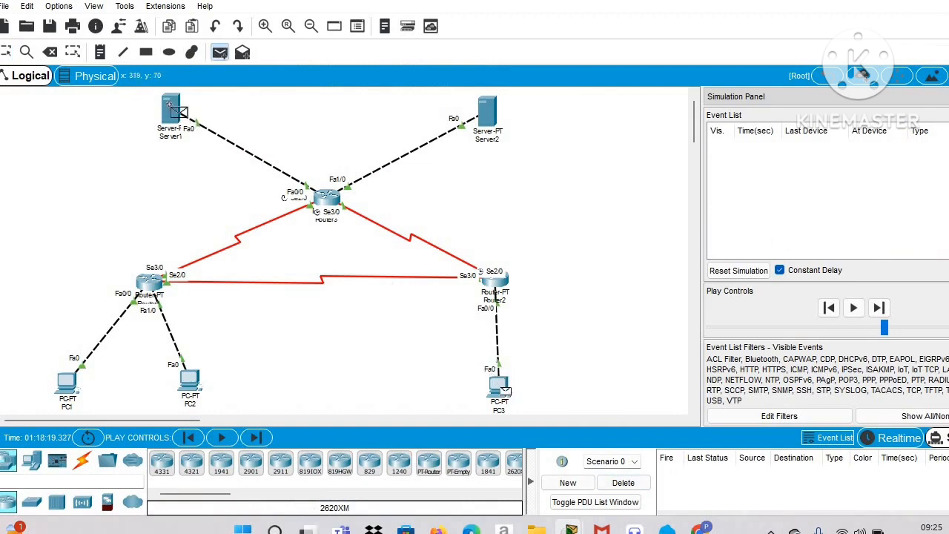
click(172, 112)
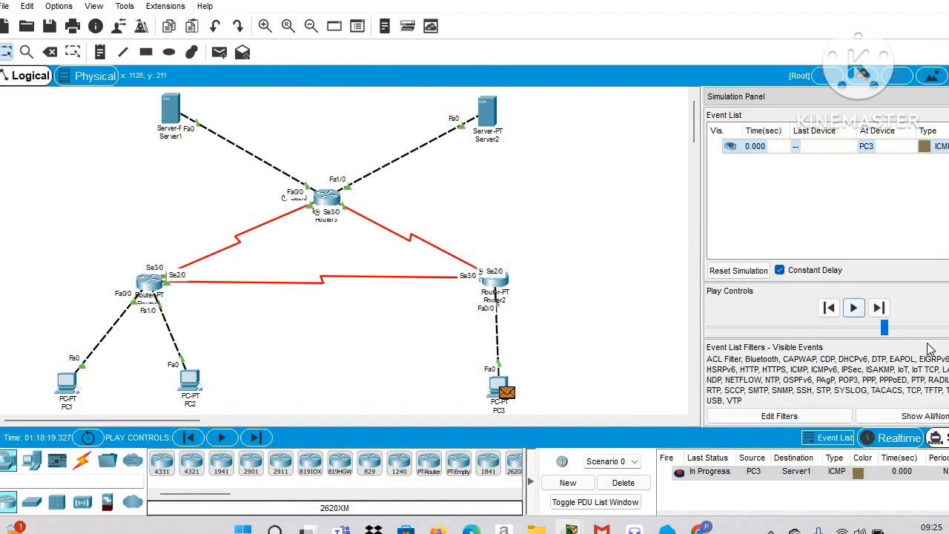
Advance the simulation one event at a time until the PDU from PC3 reaches Server1 and its reply gets back to PC3.
click(879, 308)
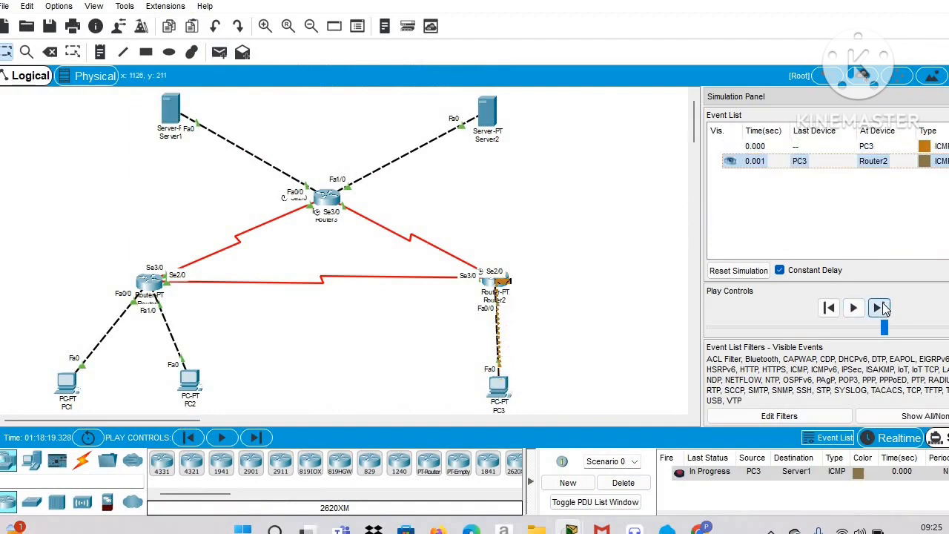
click(880, 308)
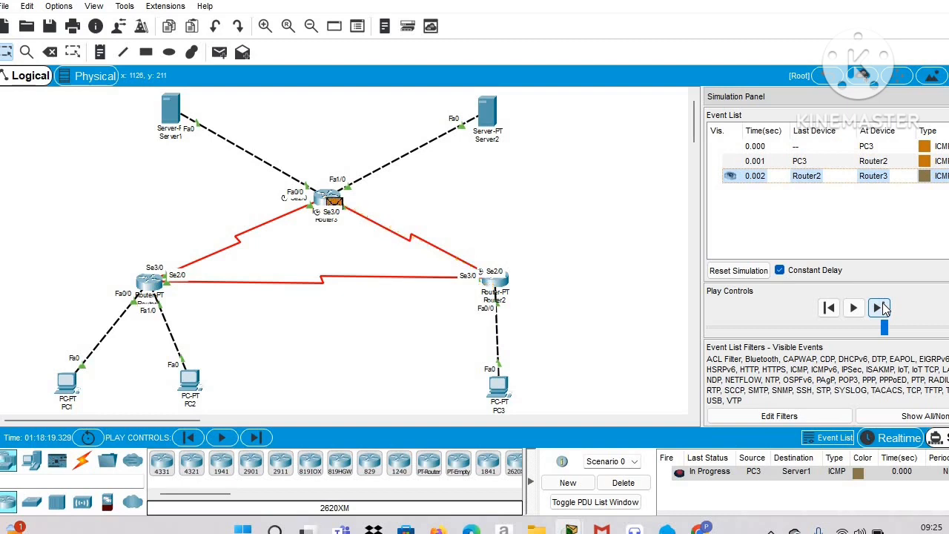
click(880, 308)
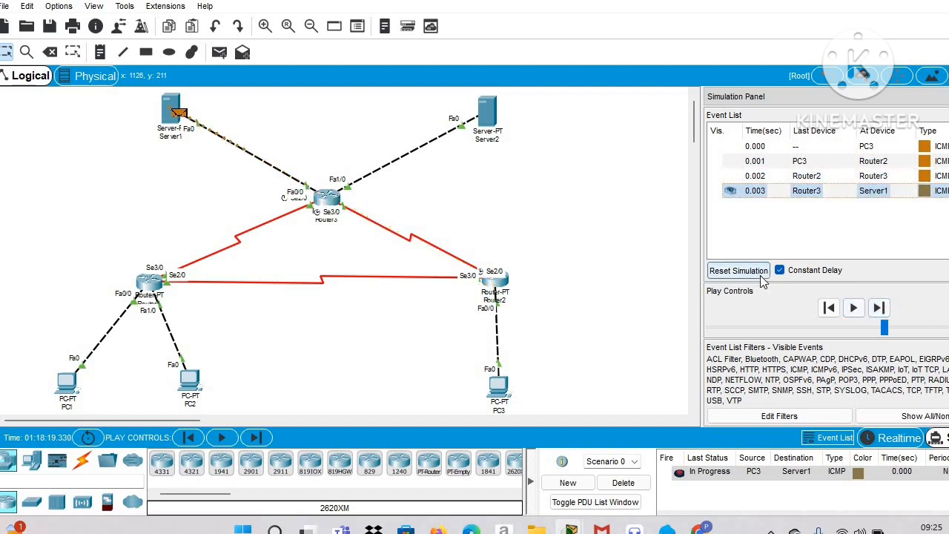
click(880, 308)
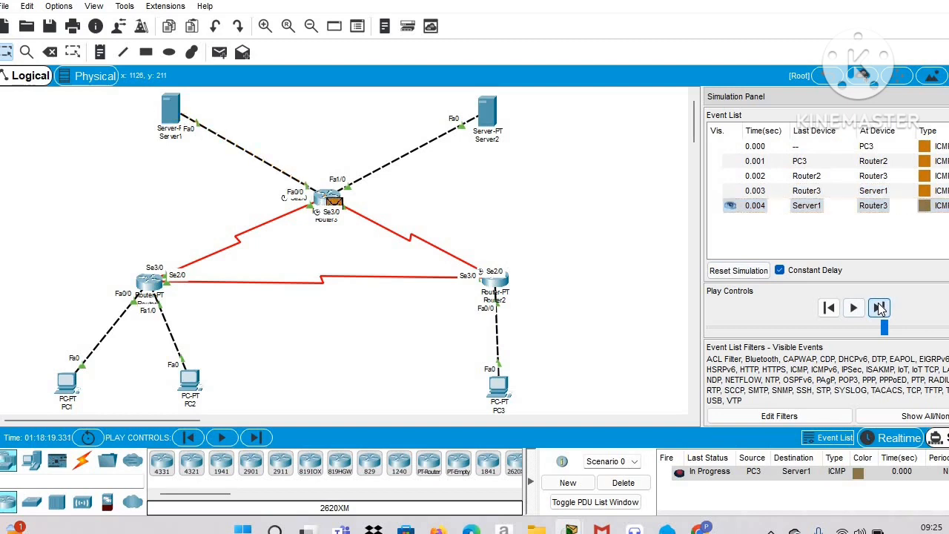
click(880, 307)
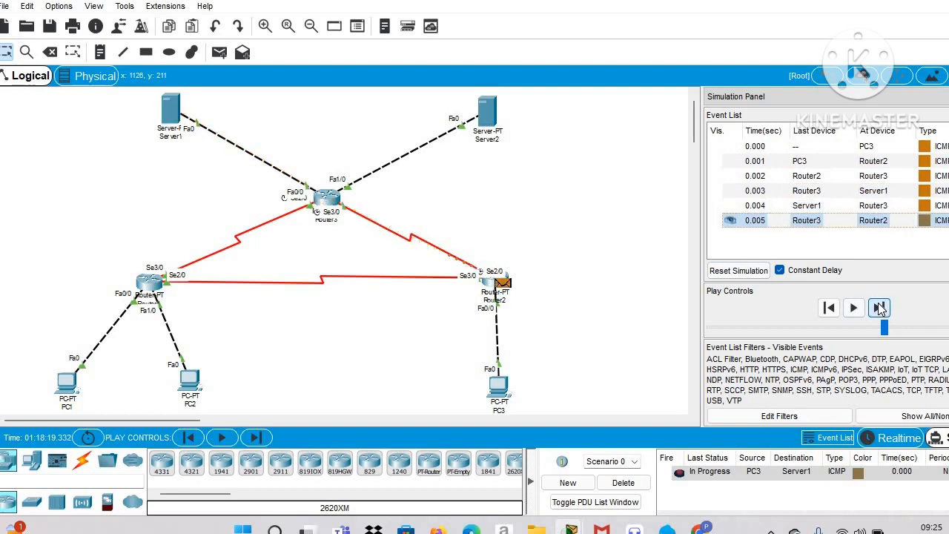
click(880, 308)
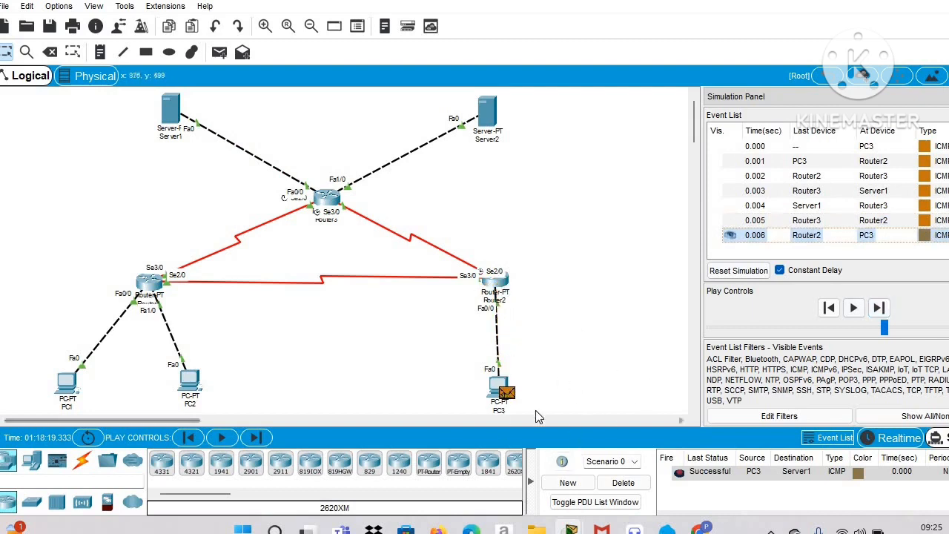
Delete the current scenario and add a simple PDU from PC3 to Server2.
click(608, 483)
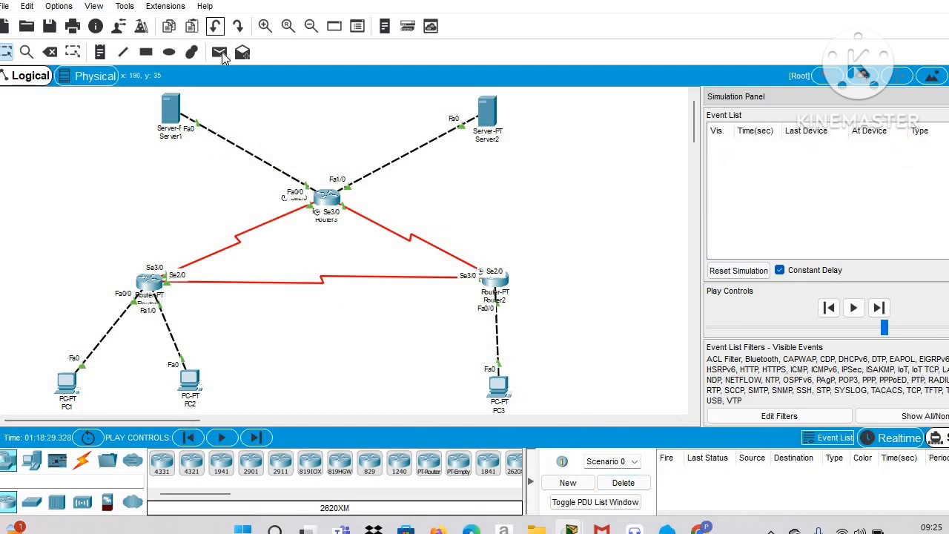
click(219, 52)
click(500, 386)
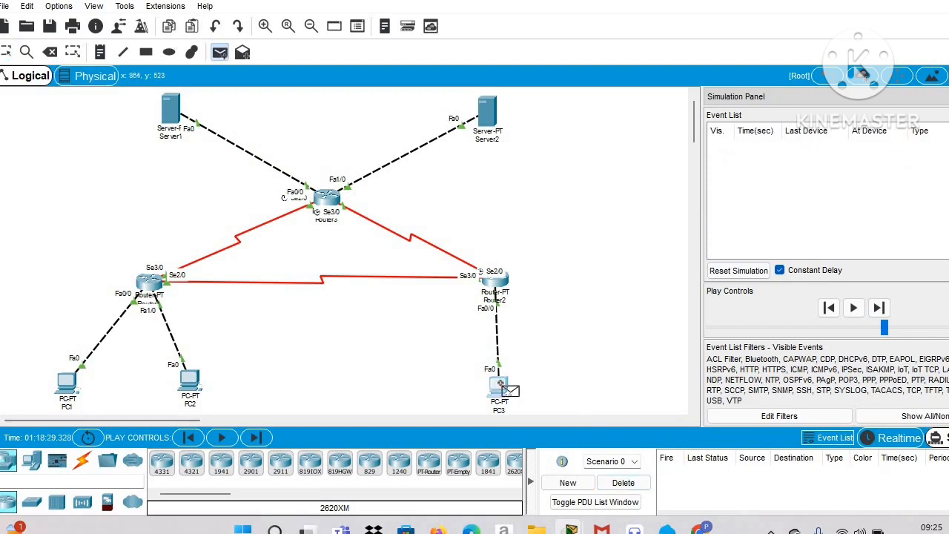
click(498, 108)
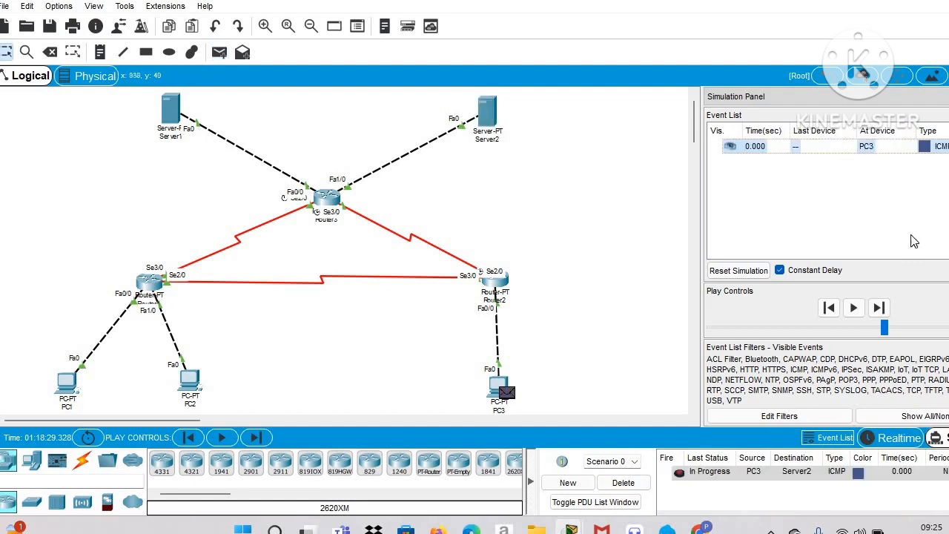
Advance the simulation one event at a time through the full round trip between PC3 and Server2.
click(878, 308)
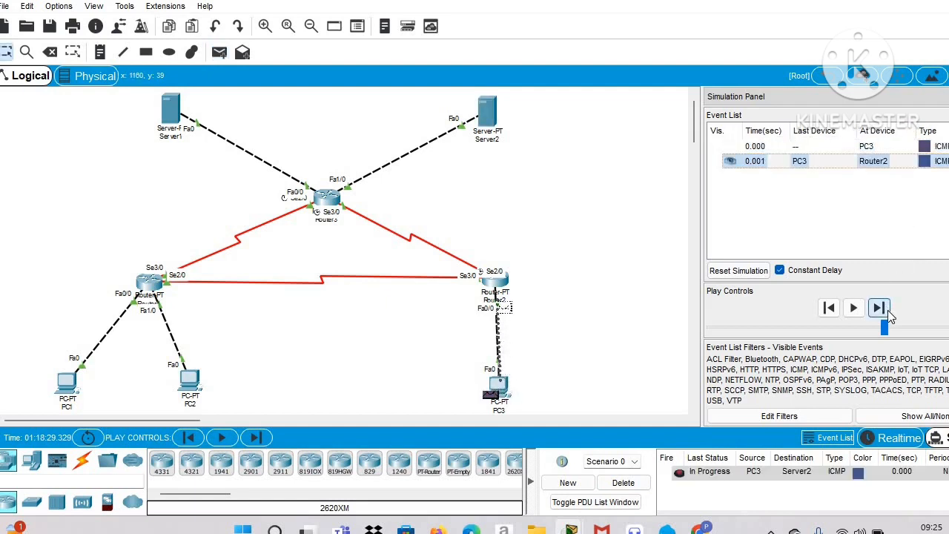
click(887, 310)
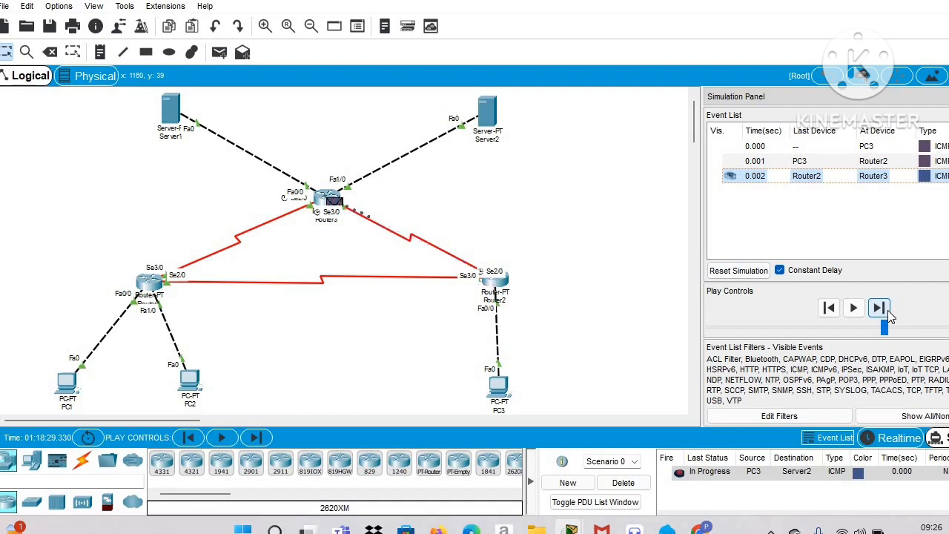
click(887, 310)
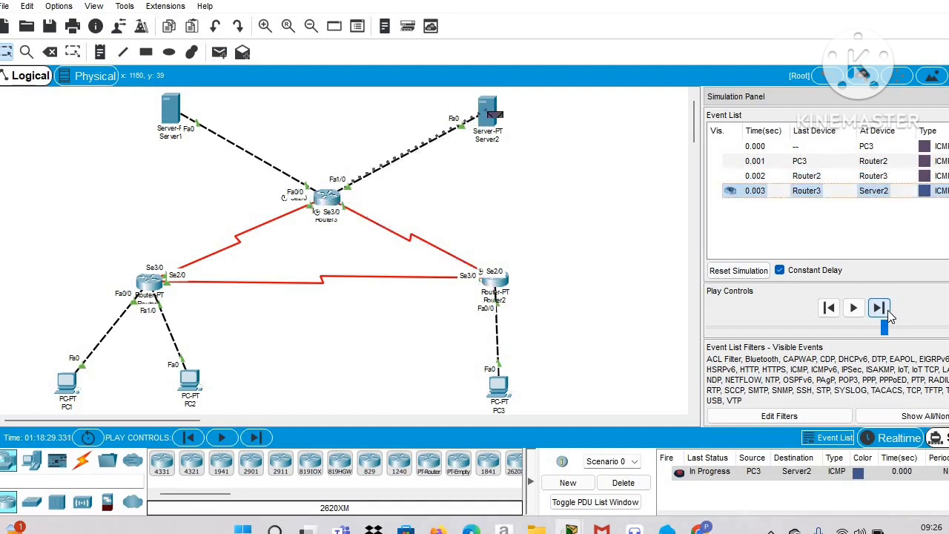
click(879, 308)
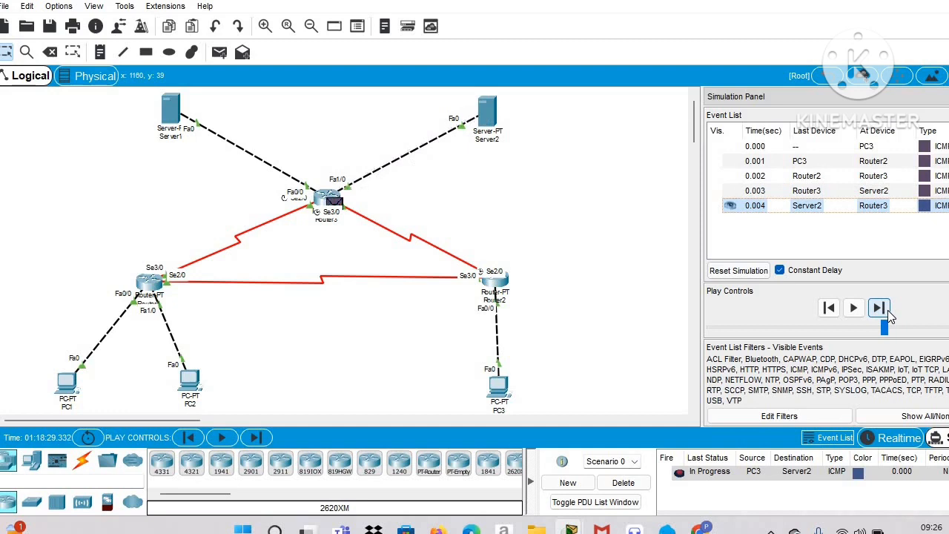
click(887, 310)
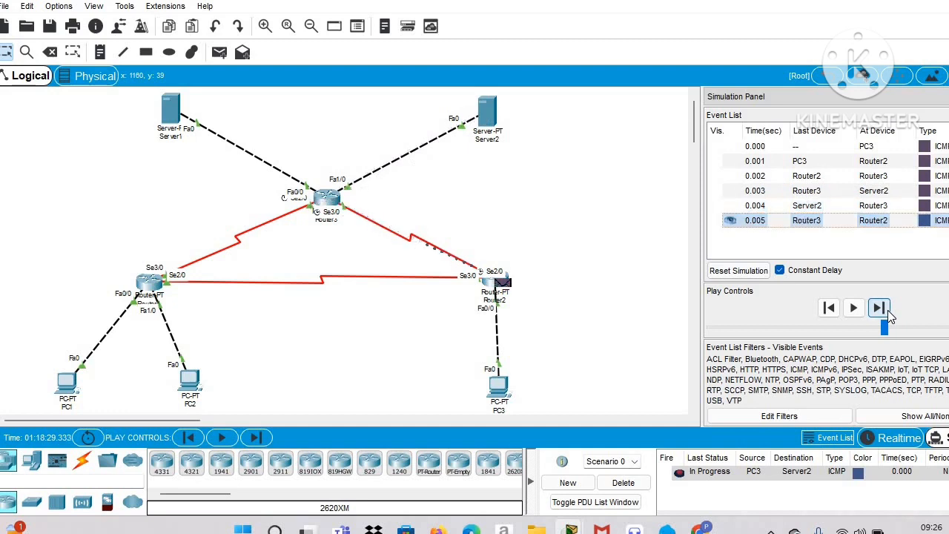
click(888, 310)
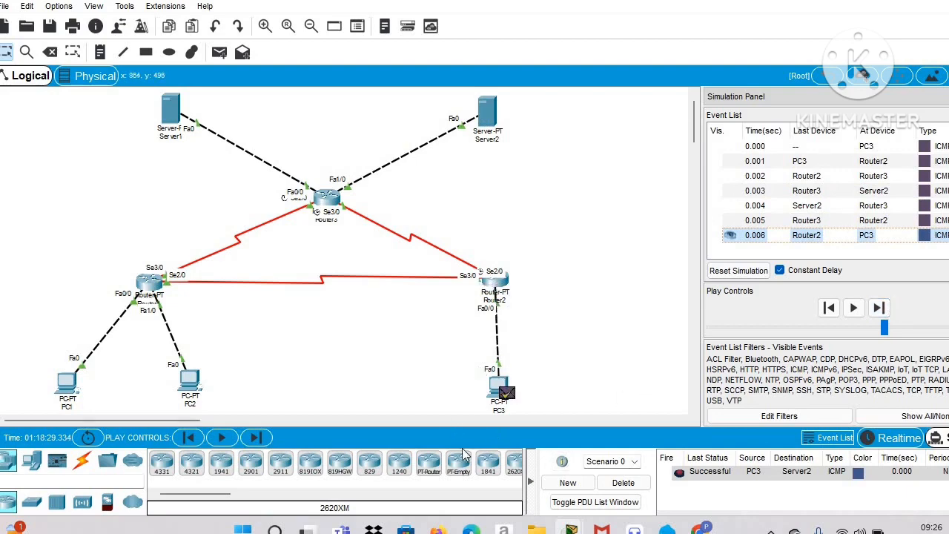
Switch to the ROUTING DINAMIK page in Chrome and check the list of simple PDU tests in item 7.
mouse_move(699, 528)
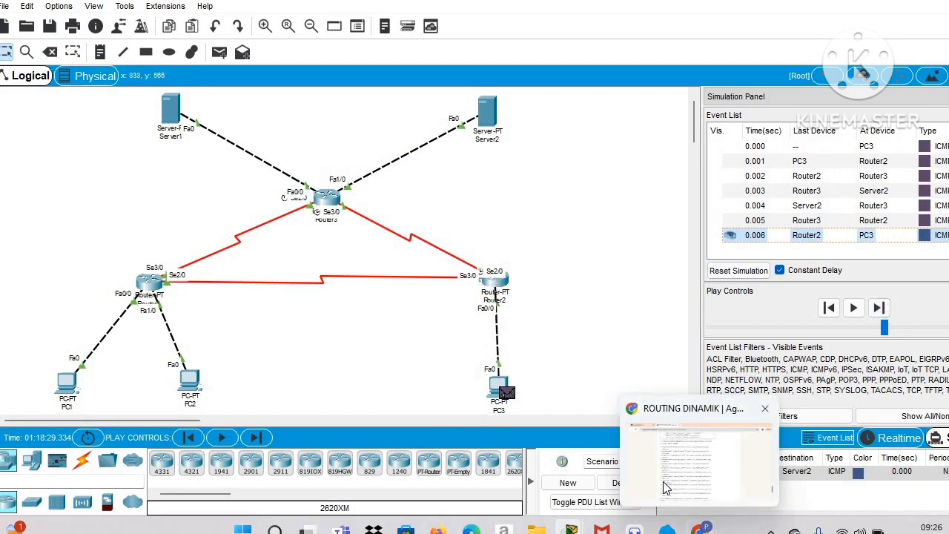
click(663, 483)
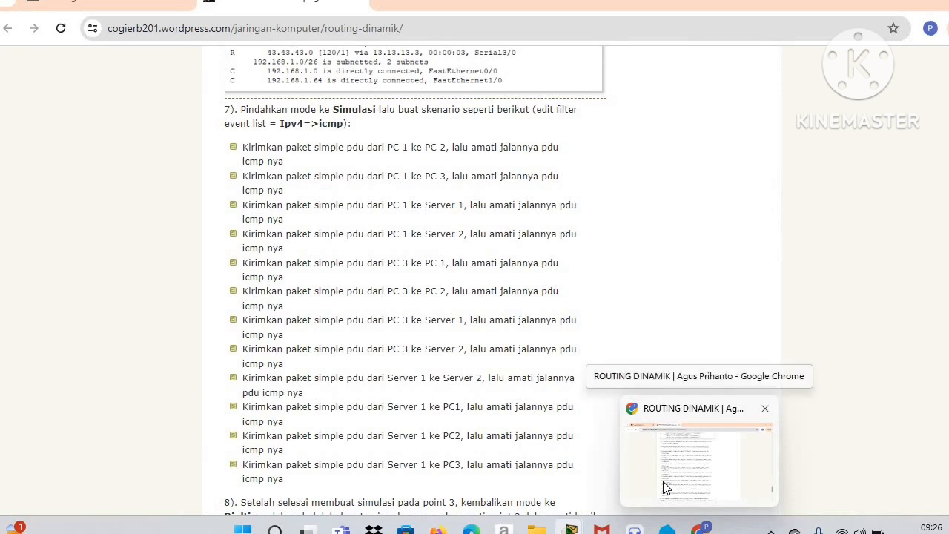
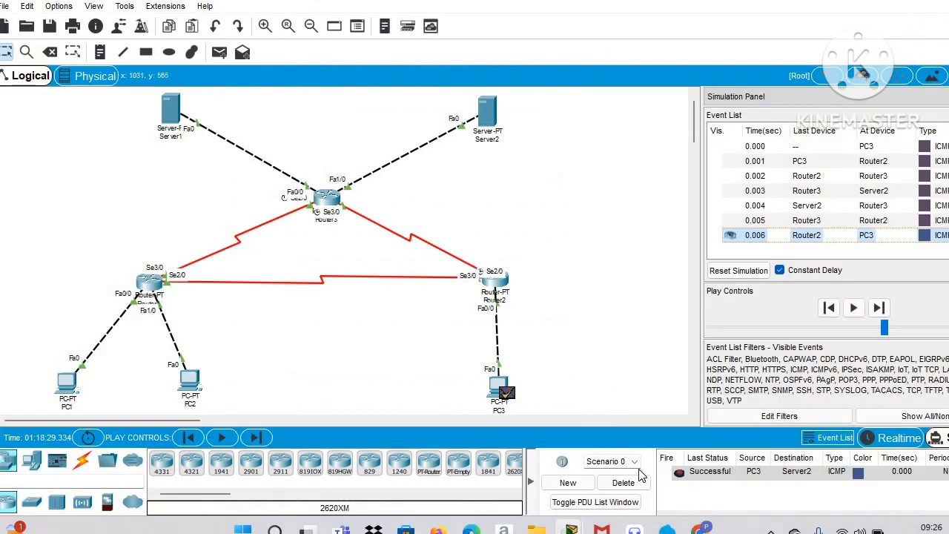
In Packet Tracer, delete the PC3-to-Server2 scenario and add a simple PDU from Server1 to Server2.
click(622, 482)
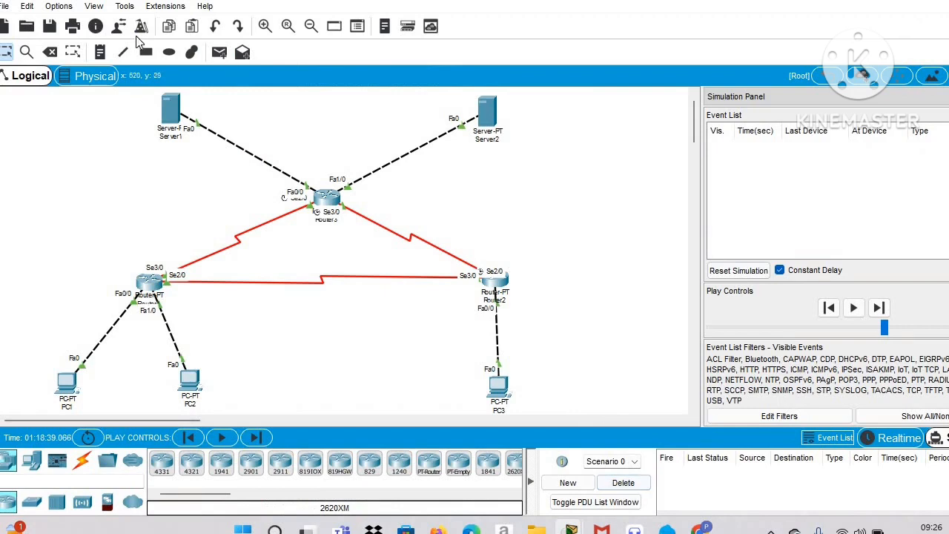
click(220, 52)
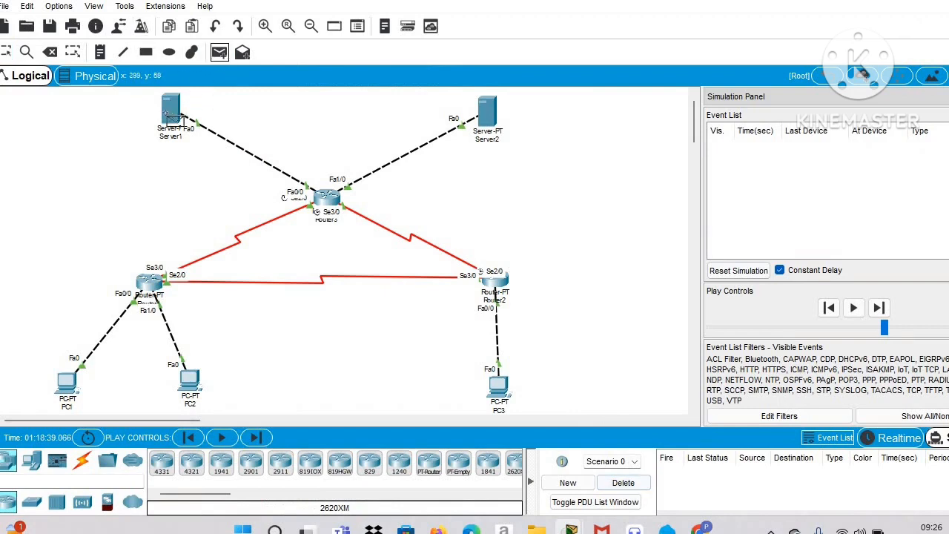
click(173, 111)
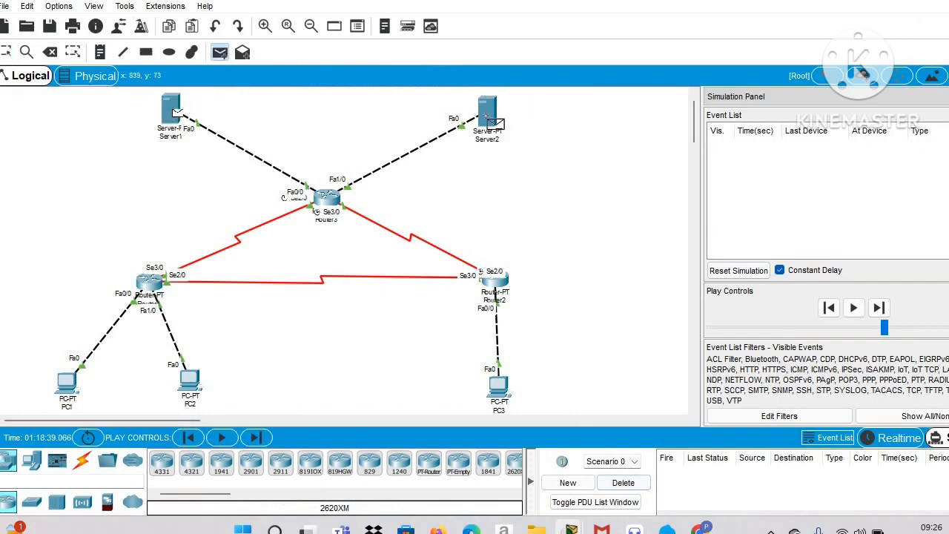
mouse_move(699, 528)
mouse_move(666, 462)
click(495, 108)
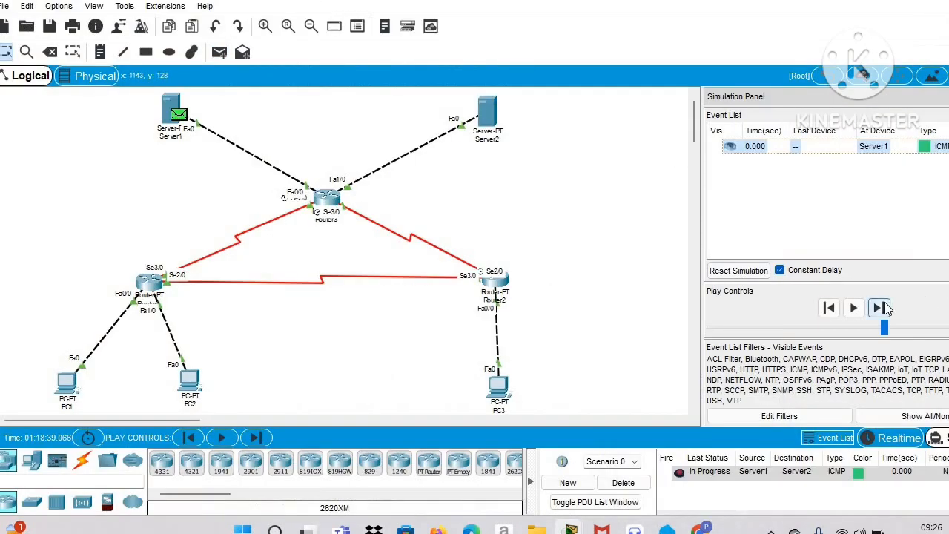
Advance the simulation event by event until the PDU reaches Server2 via Router3 and its reply returns to Server1.
click(880, 308)
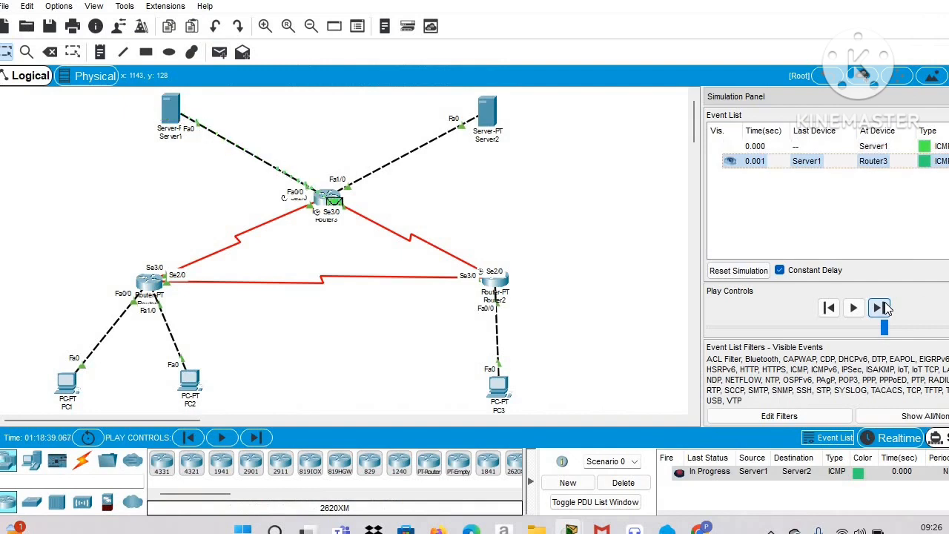
click(879, 308)
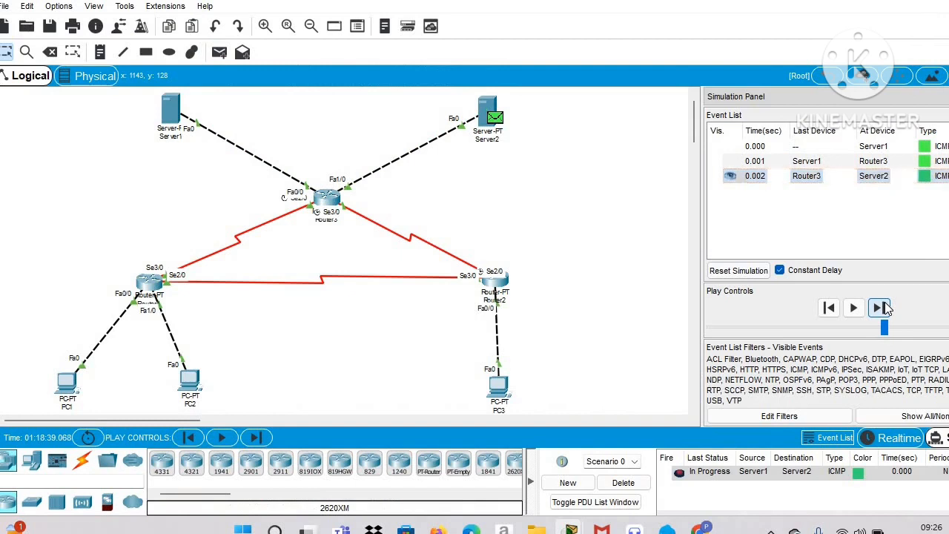
click(879, 308)
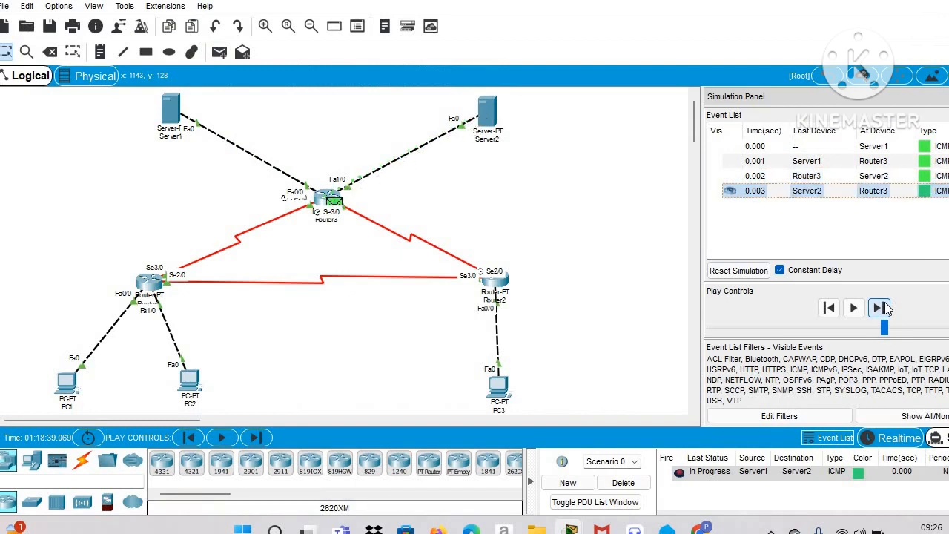
click(879, 308)
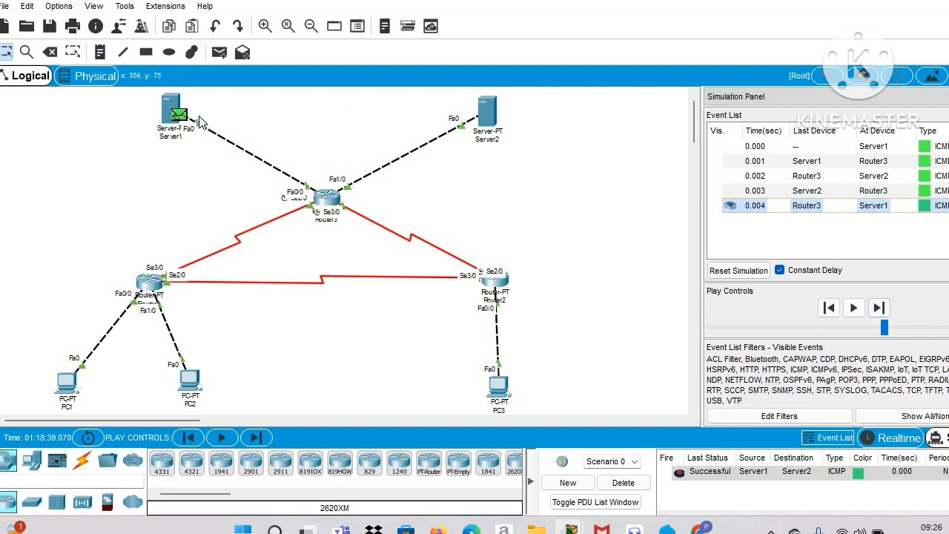
Delete the Server1-to-Server2 scenario and add a simple PDU from Server1 to PC1.
click(623, 484)
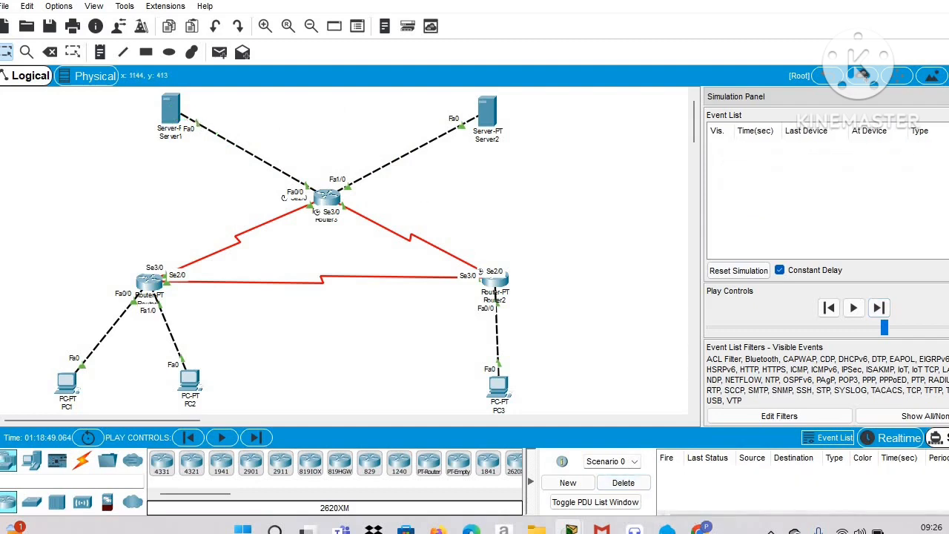
mouse_move(699, 529)
mouse_move(704, 470)
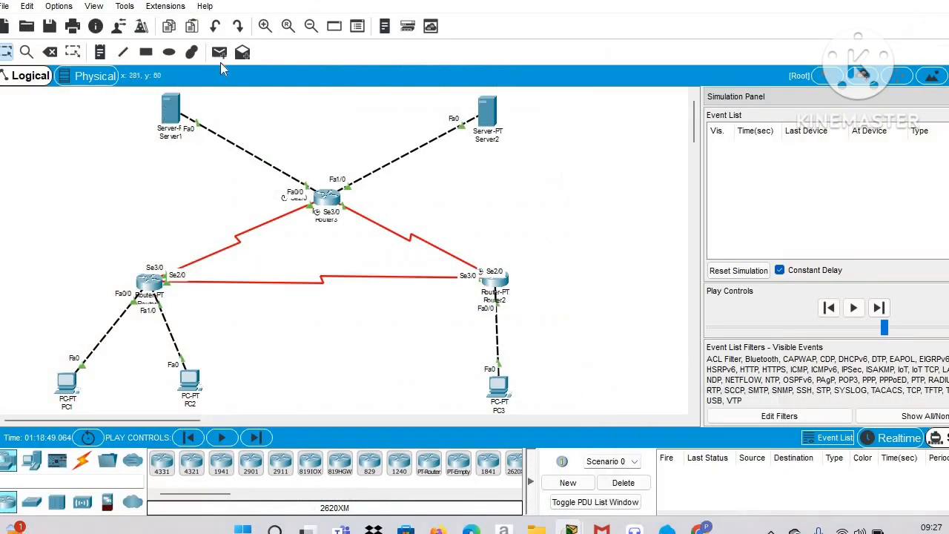
click(219, 54)
click(170, 111)
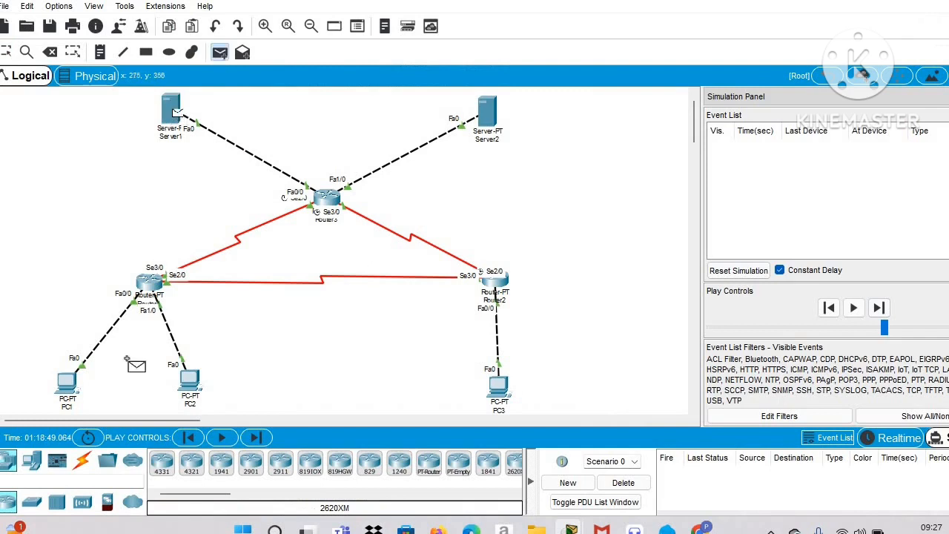
click(67, 382)
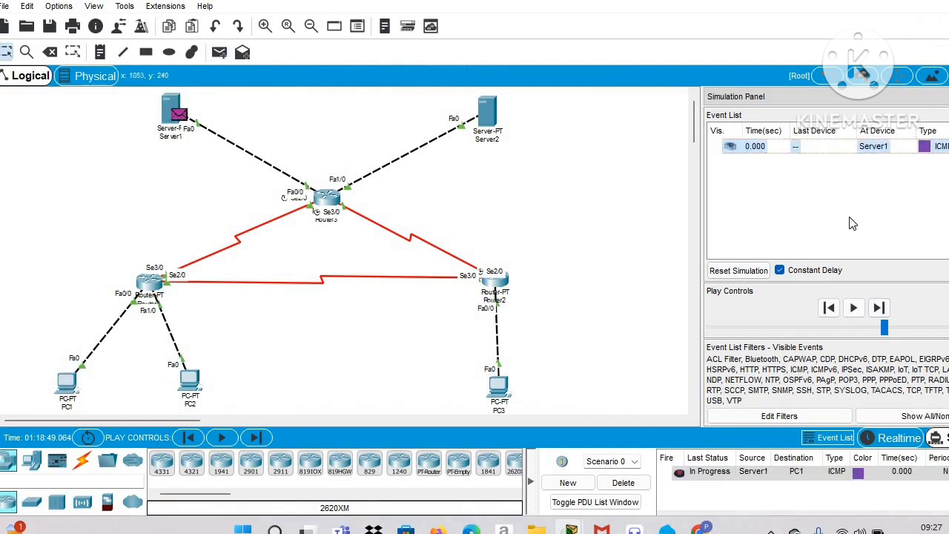
Advance the simulation event by event until the PDU reaches PC1 via Router3 and Router1 and its reply returns to Server1.
click(879, 306)
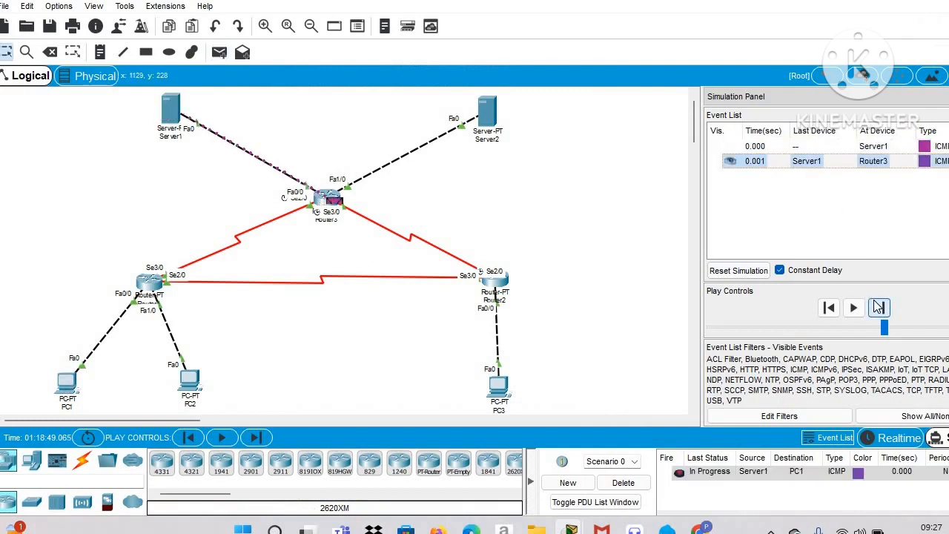
click(878, 307)
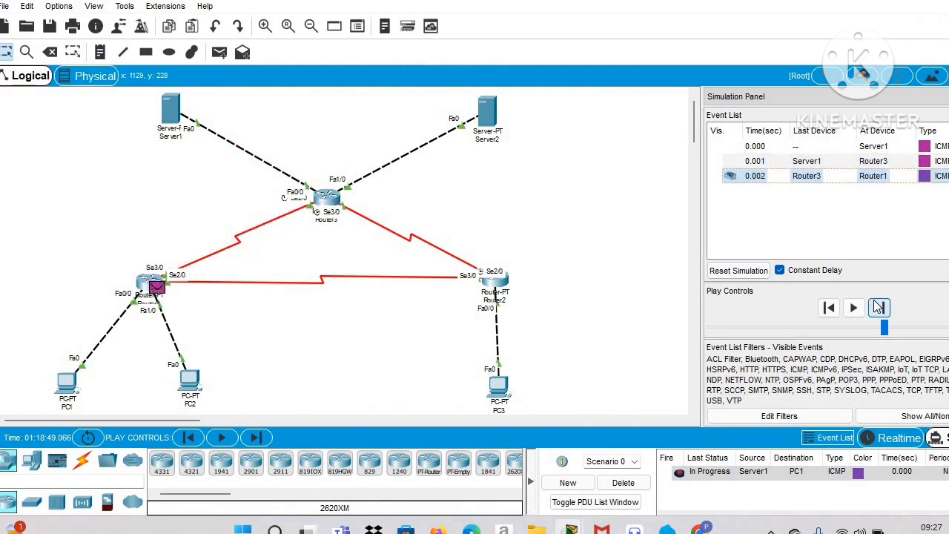
click(878, 307)
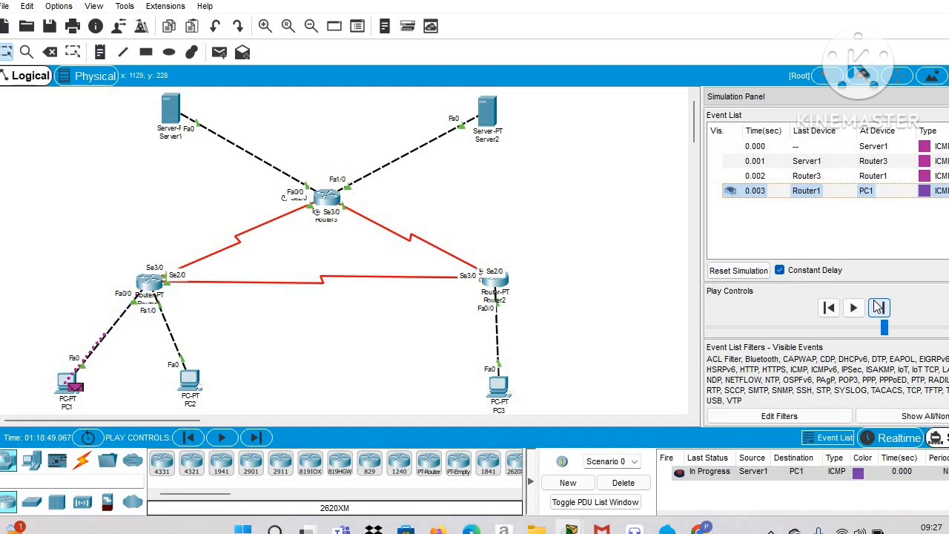
click(878, 307)
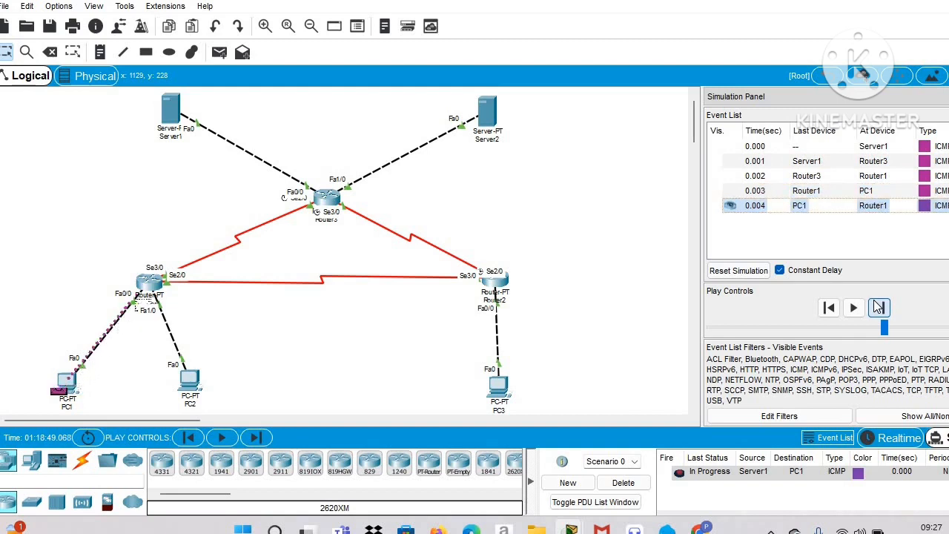
click(878, 307)
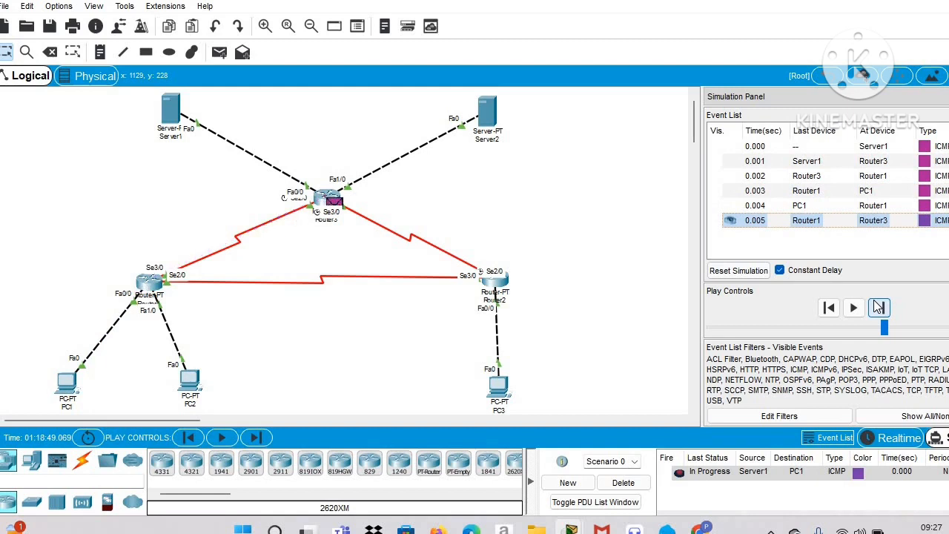
click(878, 307)
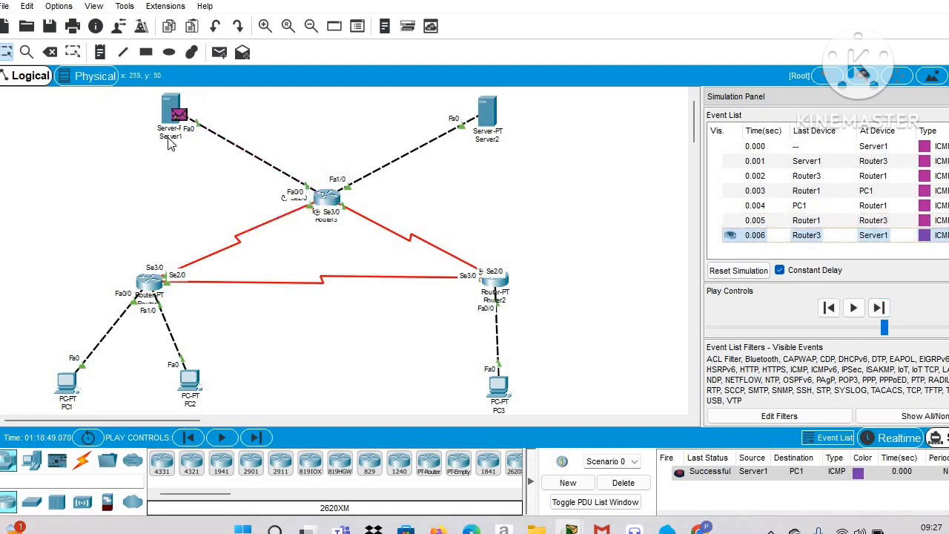
Delete the Server1-to-PC1 scenario and add a simple PDU from Server1 to PC2.
click(624, 482)
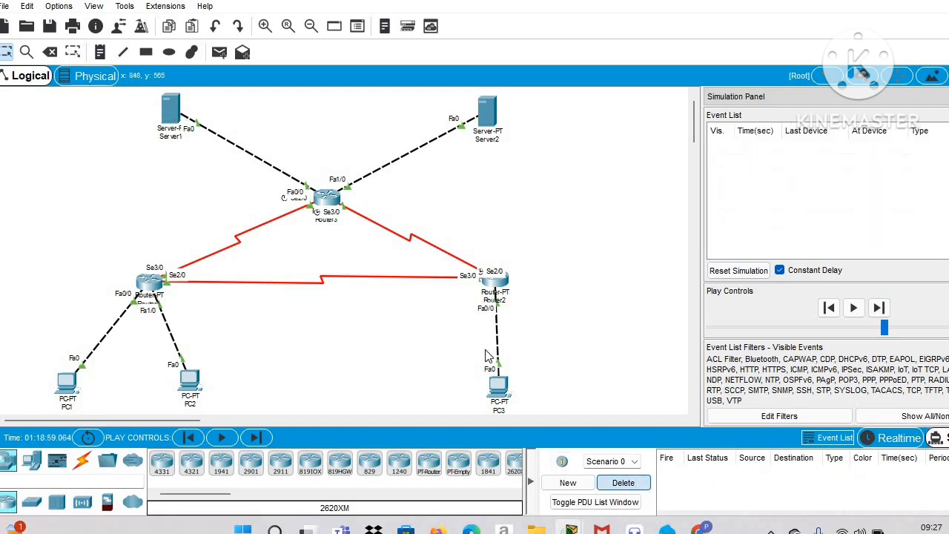
click(218, 60)
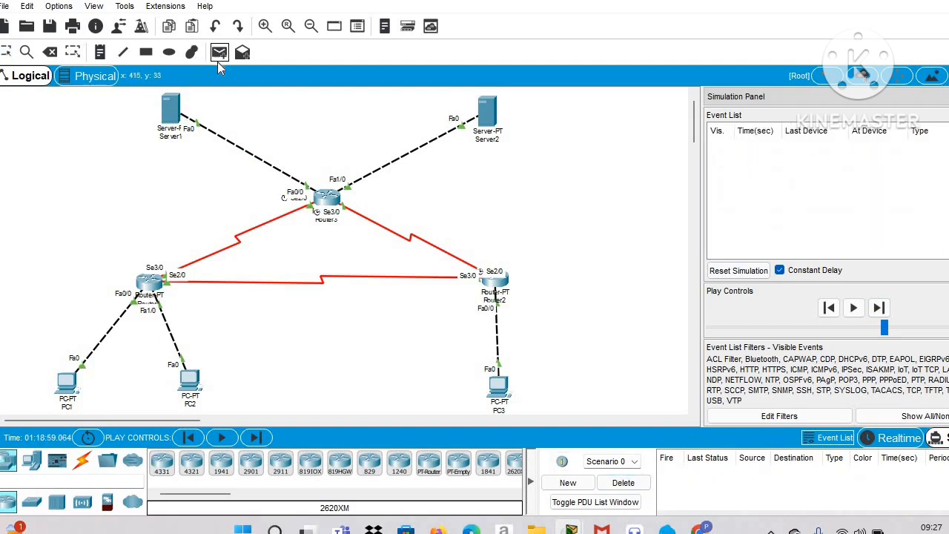
click(176, 113)
click(190, 382)
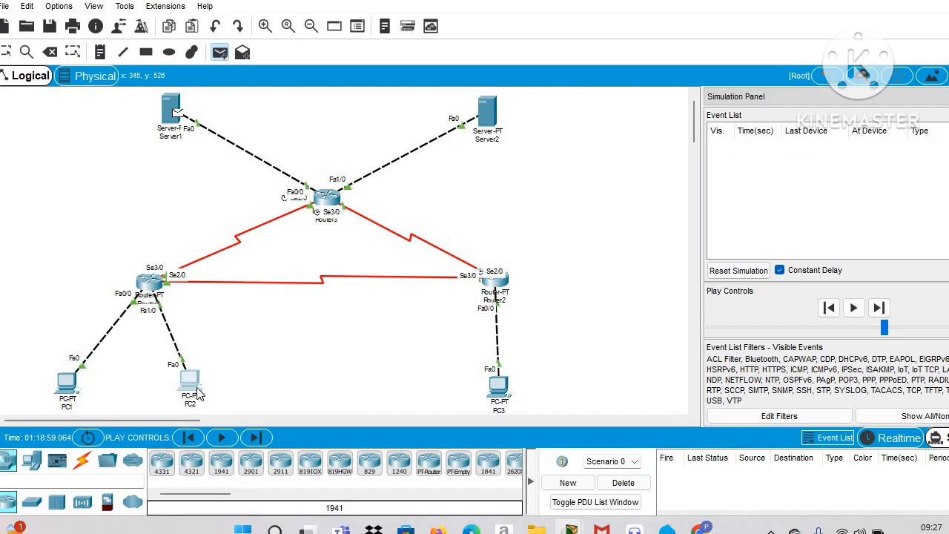
Advance the simulation event by event until the PDU reaches PC2 via Router3 and Router1 and its reply returns to Server1.
click(878, 307)
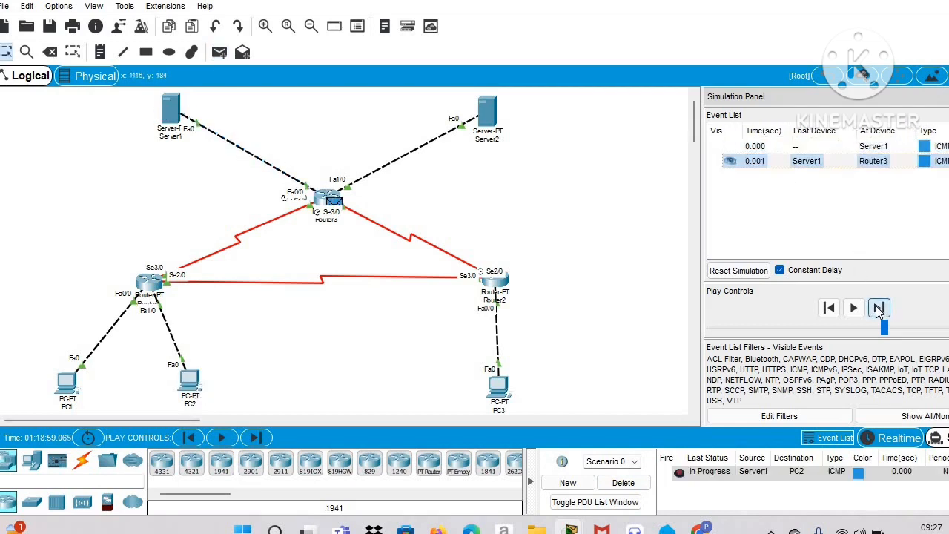
click(878, 307)
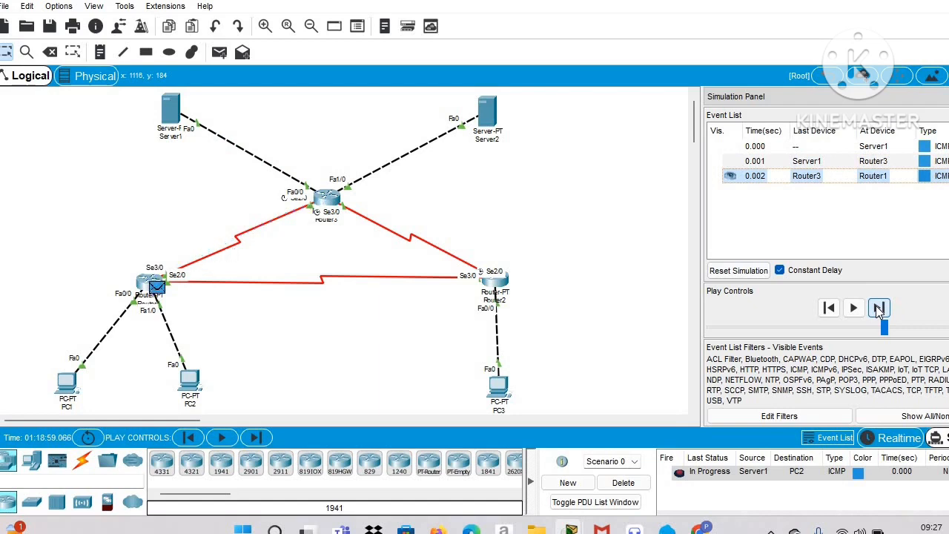
click(878, 308)
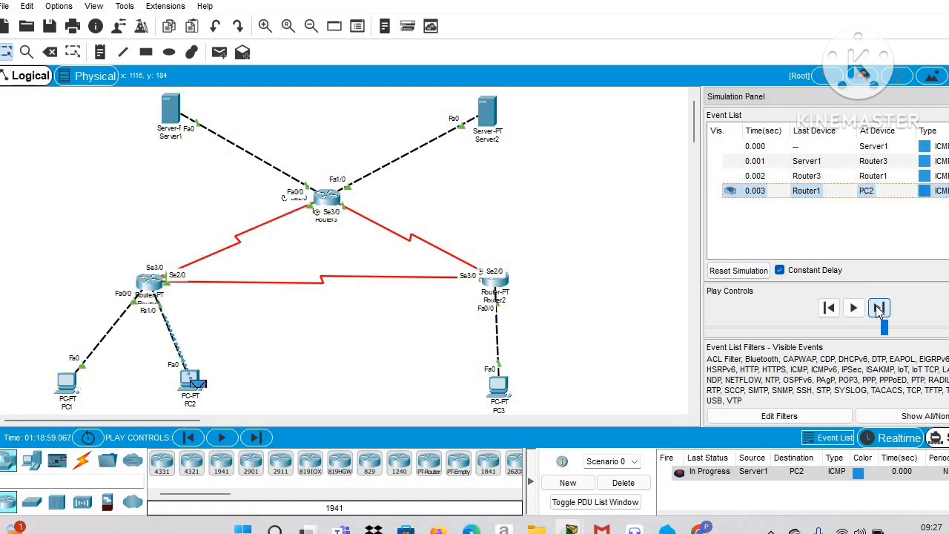
click(878, 308)
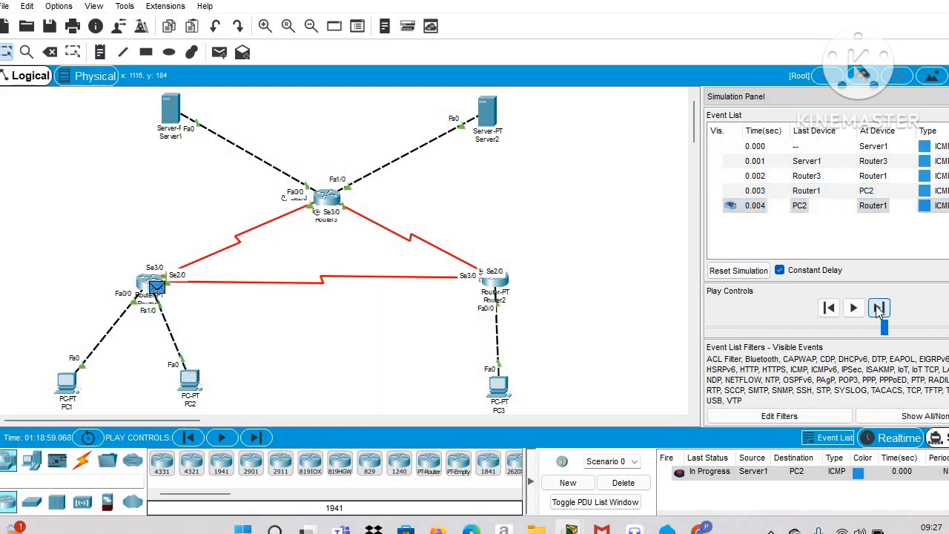
click(879, 308)
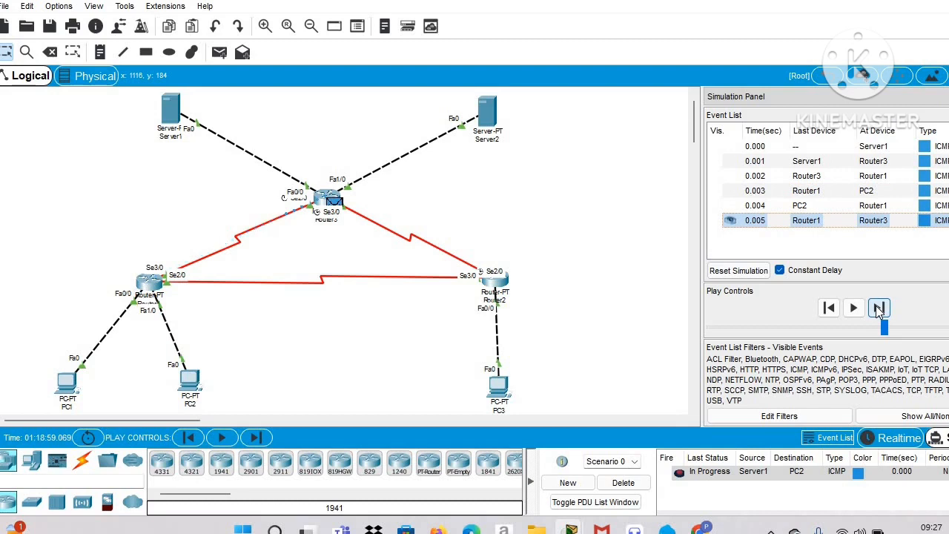
click(878, 307)
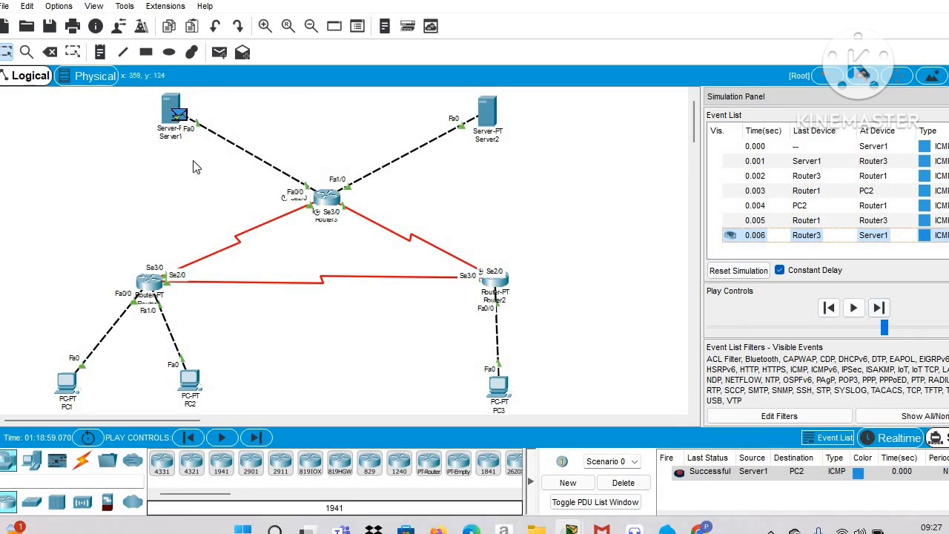
Delete the Server1-to-PC2 scenario and add a simple PDU from Server1 to PC3.
click(627, 489)
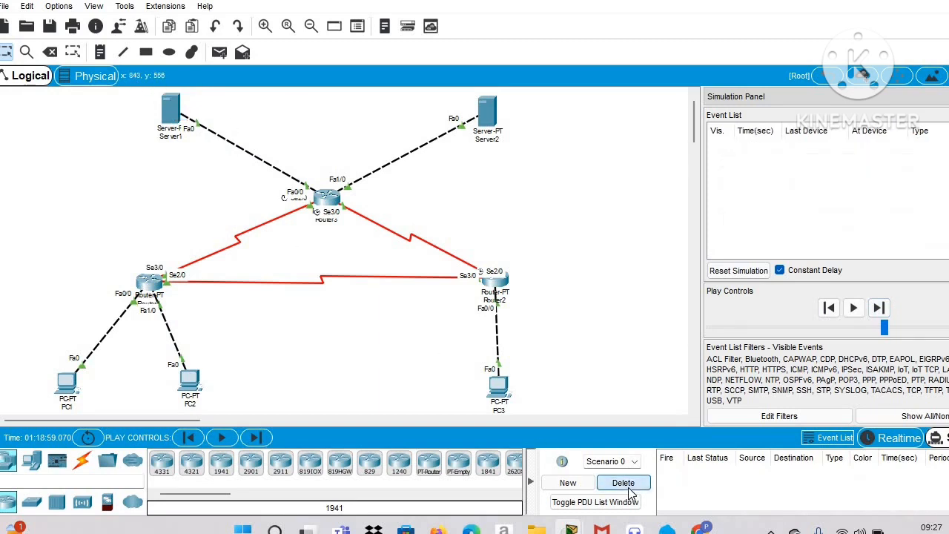
click(220, 52)
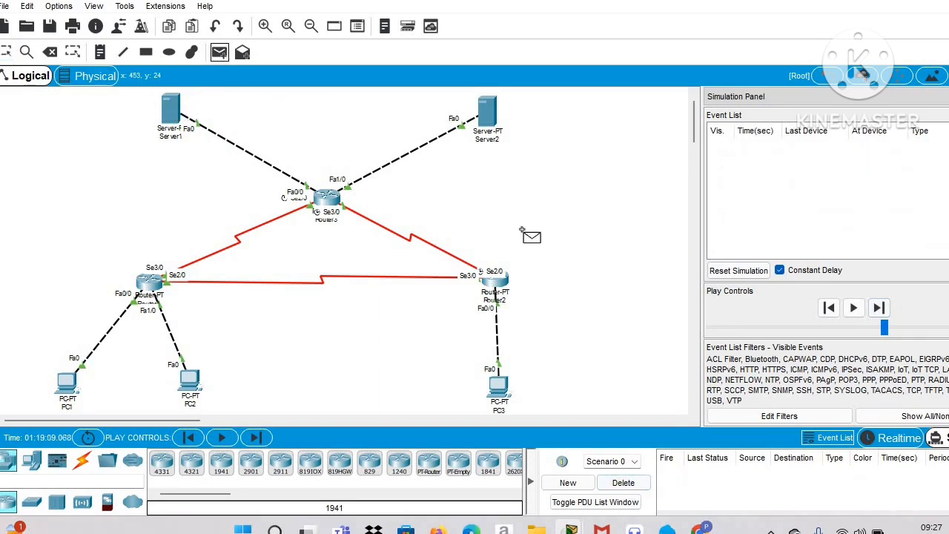
click(174, 102)
click(498, 387)
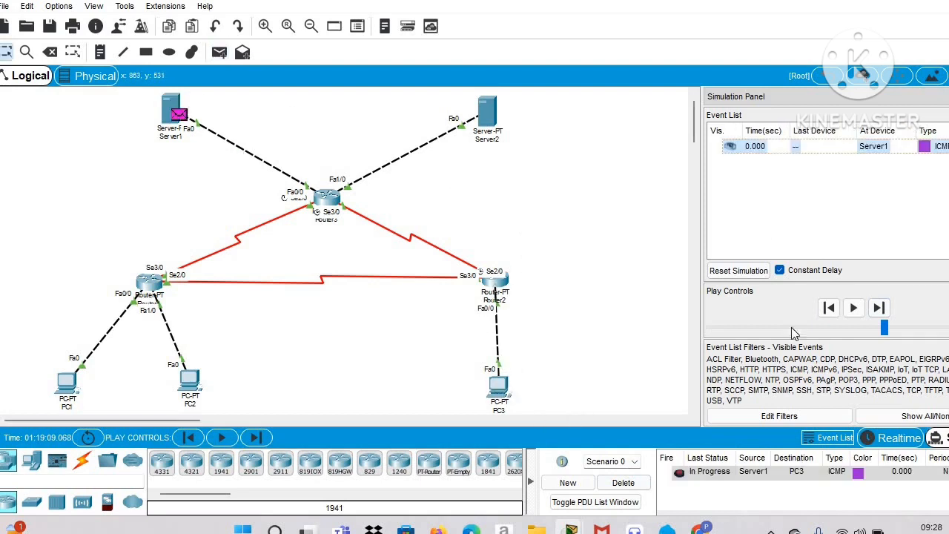
Advance the simulation event by event until the PDU reaches PC3 and its reply returns to Server1, and delete the scenario.
click(879, 307)
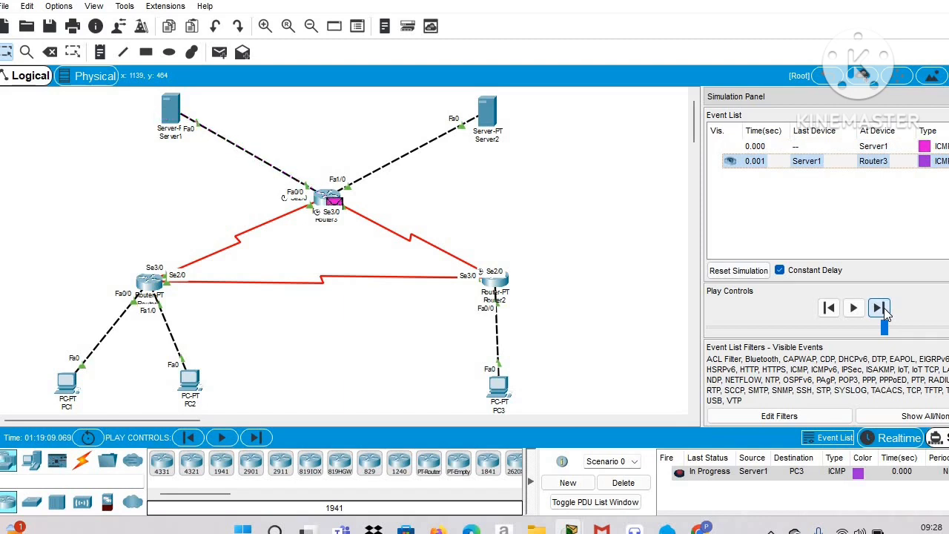
click(879, 308)
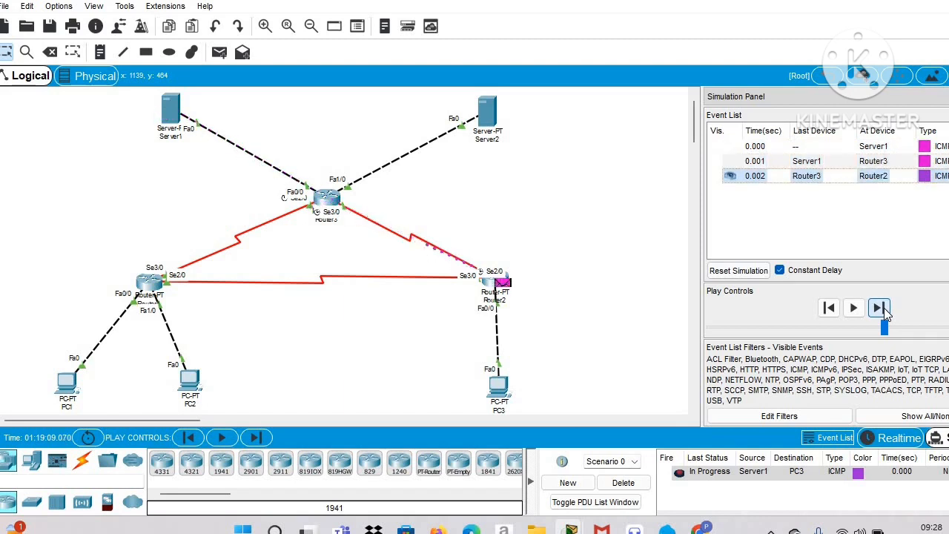
click(879, 308)
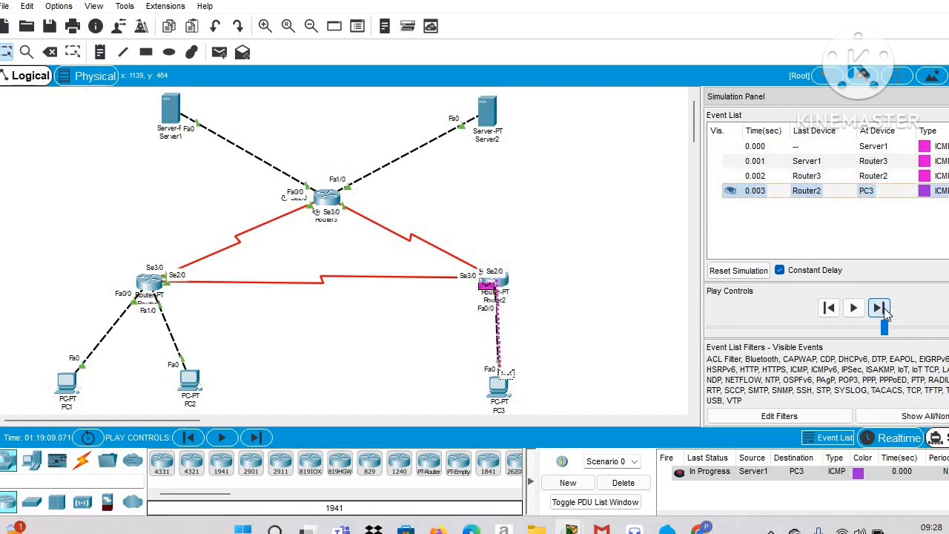
click(879, 308)
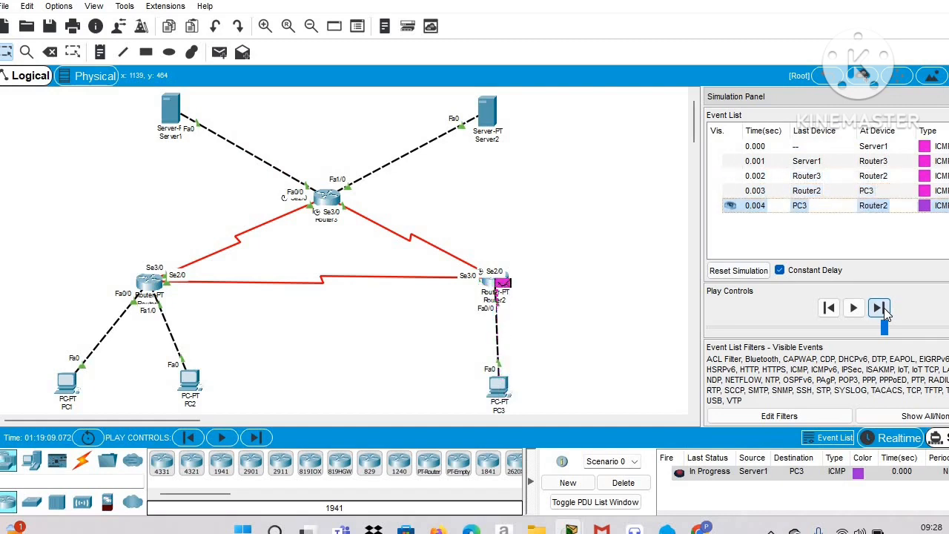
click(879, 308)
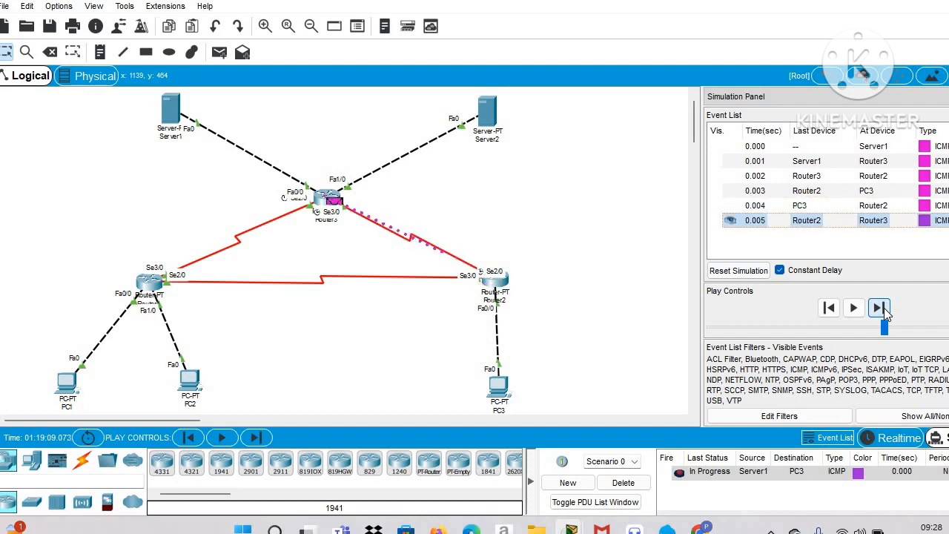
click(879, 308)
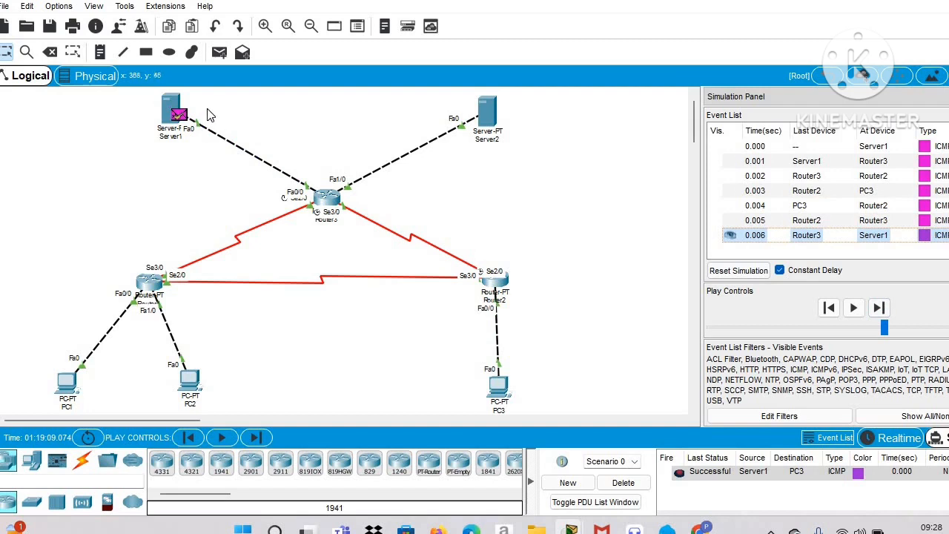
click(623, 483)
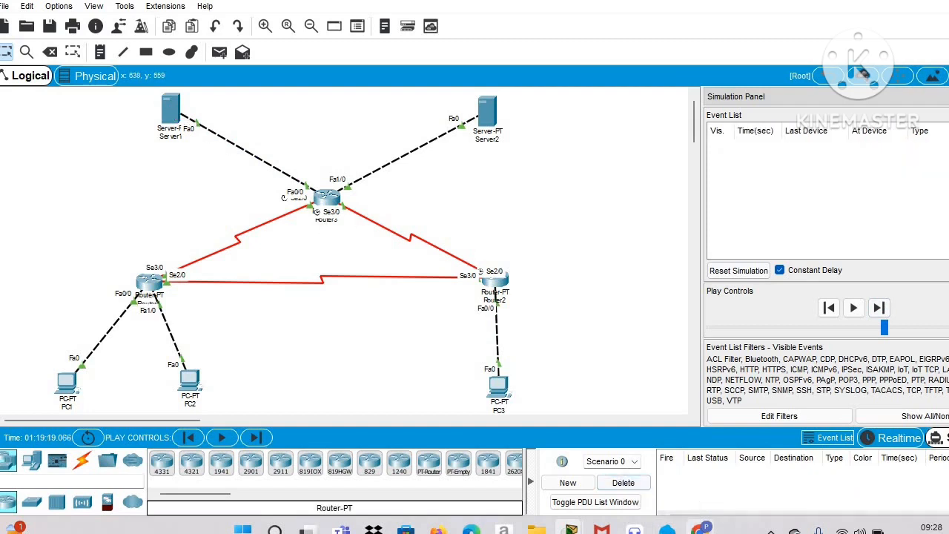
Switch to the routing-dinamik page in Chrome and read items 8 to 10, rechecking the earlier instructions and the item 7 test list.
mouse_move(697, 527)
click(665, 438)
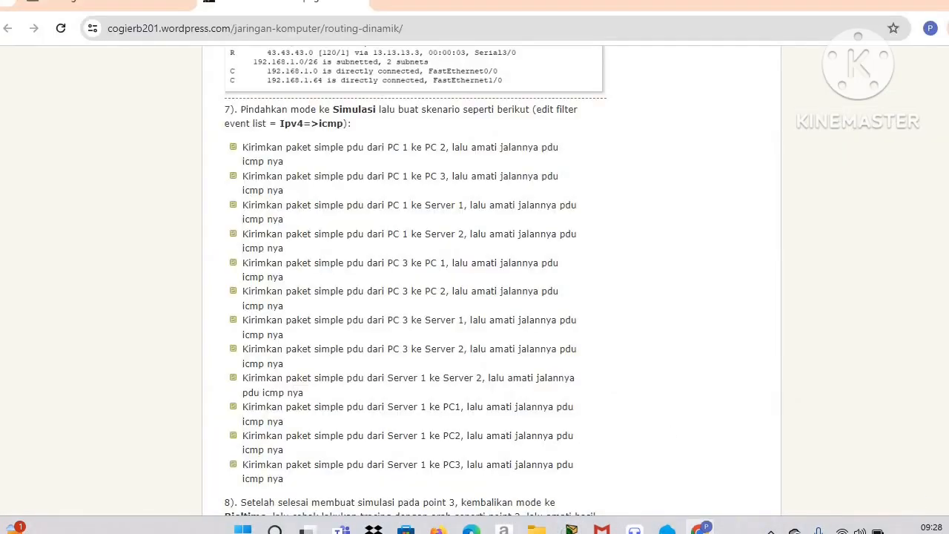
scroll(409, 281, down, 3)
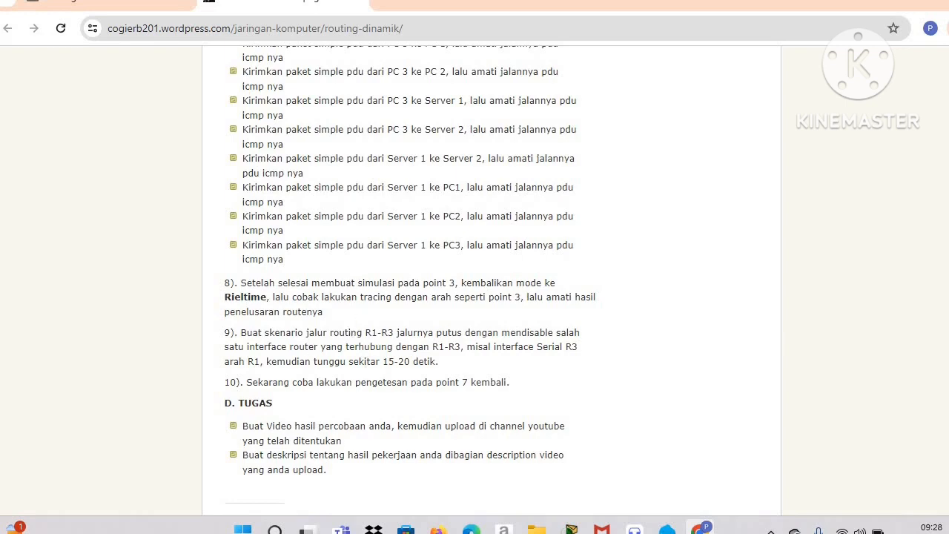
scroll(410, 278, up, 3)
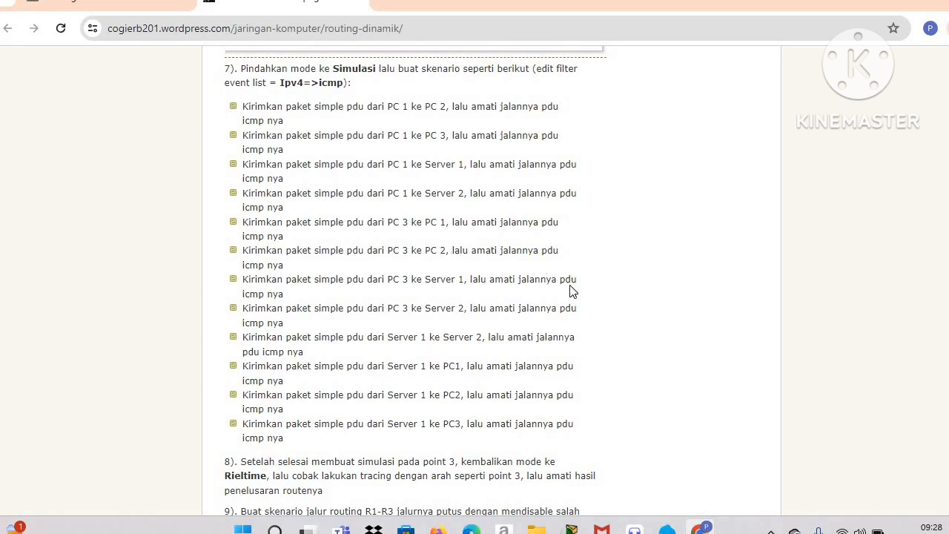
scroll(415, 282, down, 1)
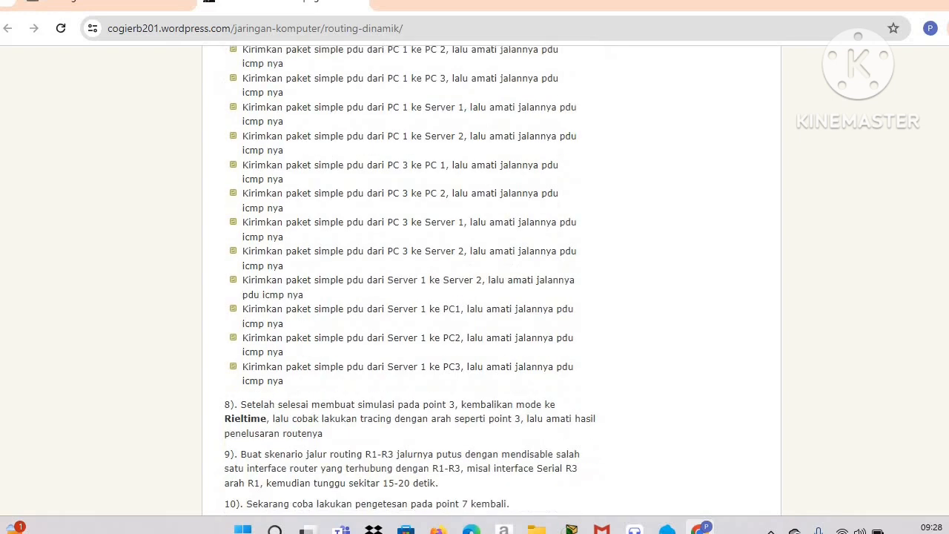
scroll(415, 282, up, 8)
scroll(415, 282, up, 2)
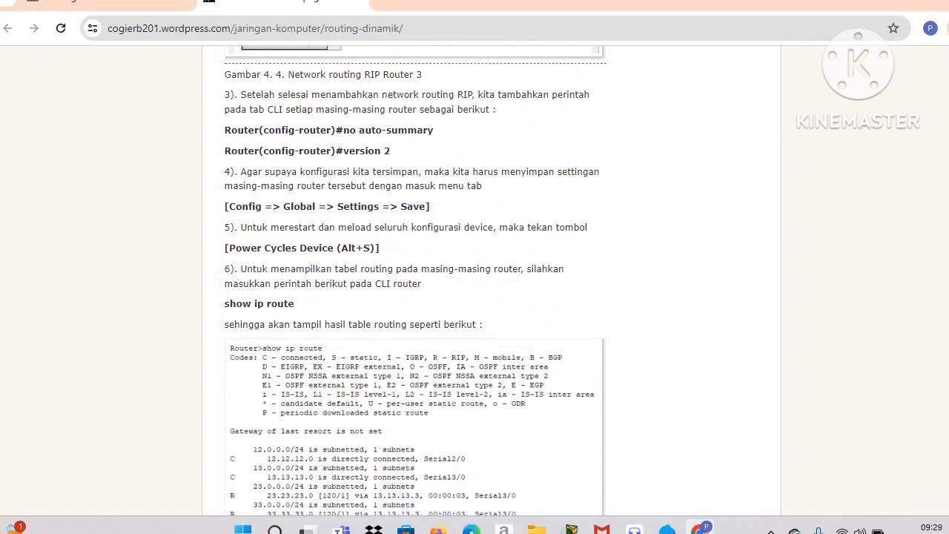
scroll(415, 282, down, 15)
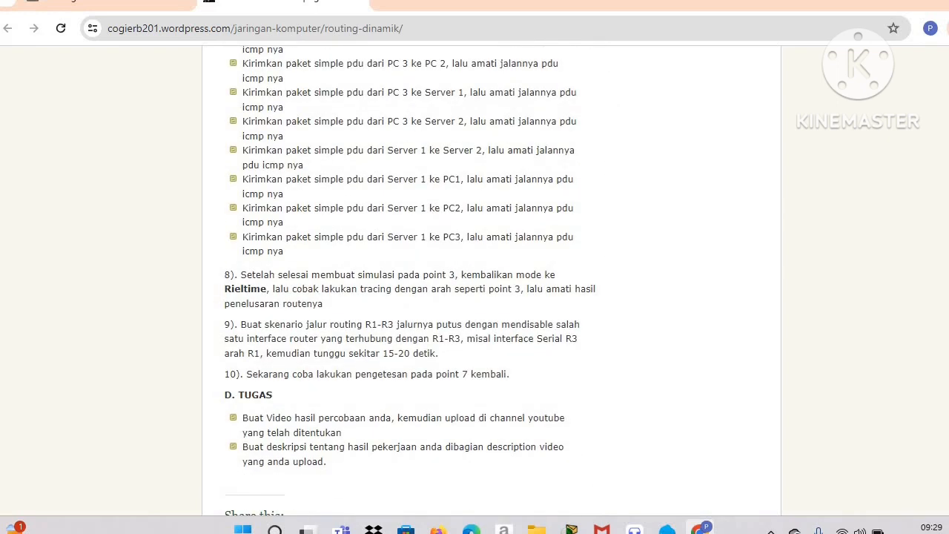
scroll(415, 281, up, 2)
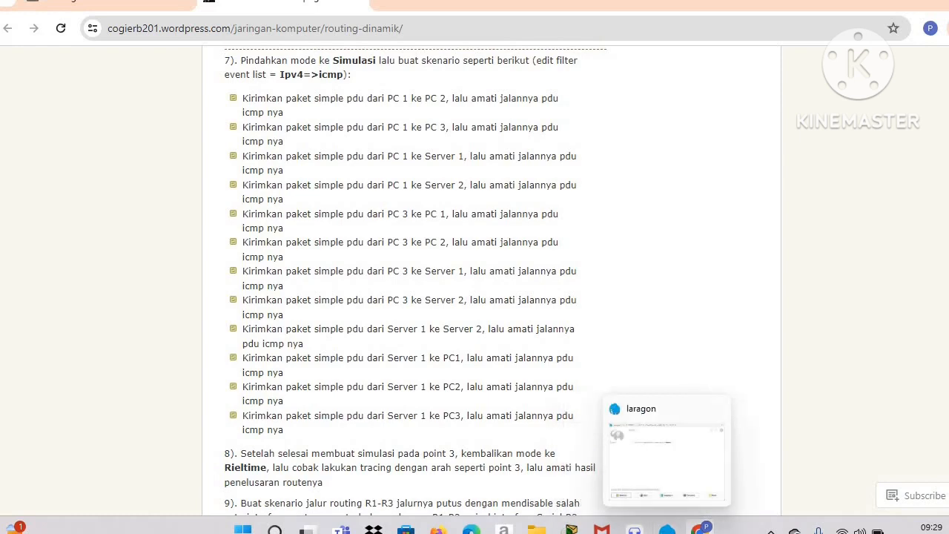
Return to the Packet Tracer workspace, switch it to Realtime mode and open Router1's device window.
mouse_move(571, 528)
mouse_move(447, 471)
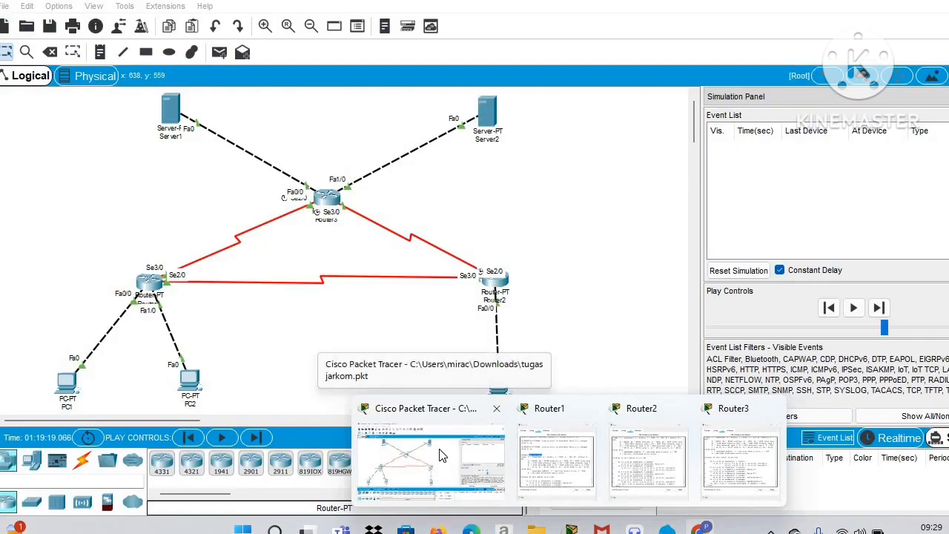
click(440, 454)
click(899, 438)
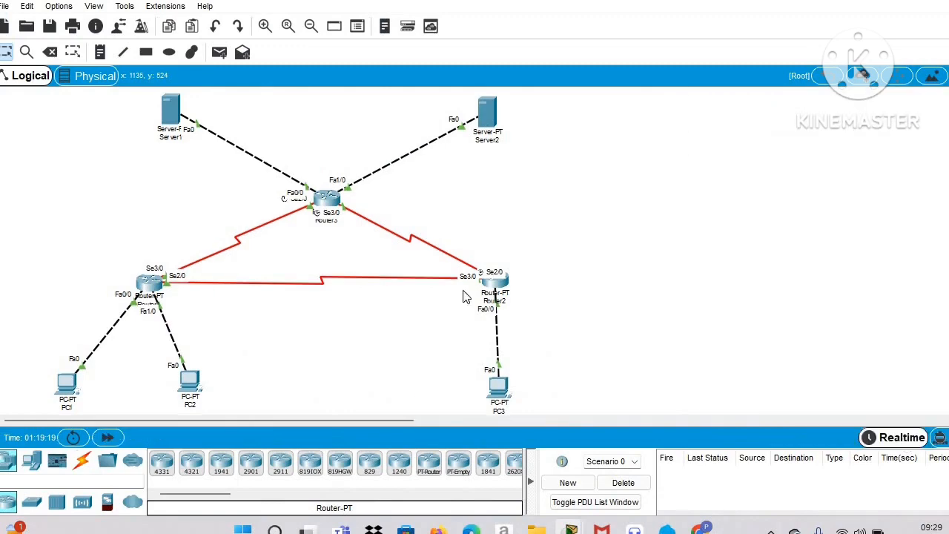
click(151, 286)
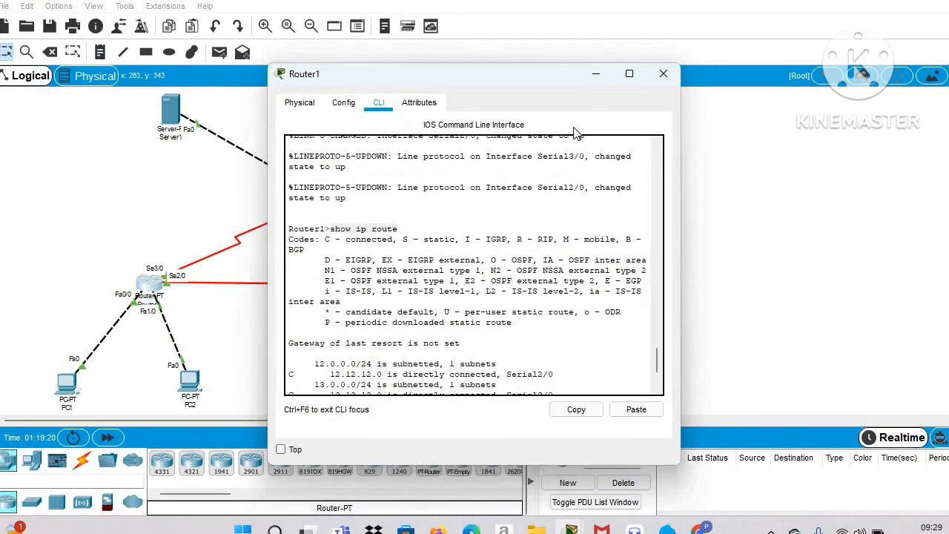
Minimize Router1's window, open the Command Prompt on PC1 and enter tracert without running it.
click(597, 75)
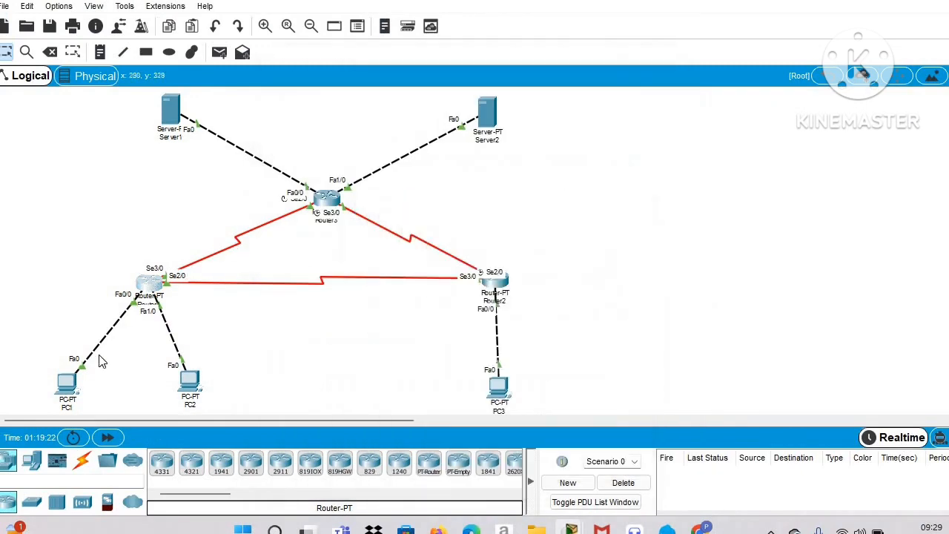
click(67, 383)
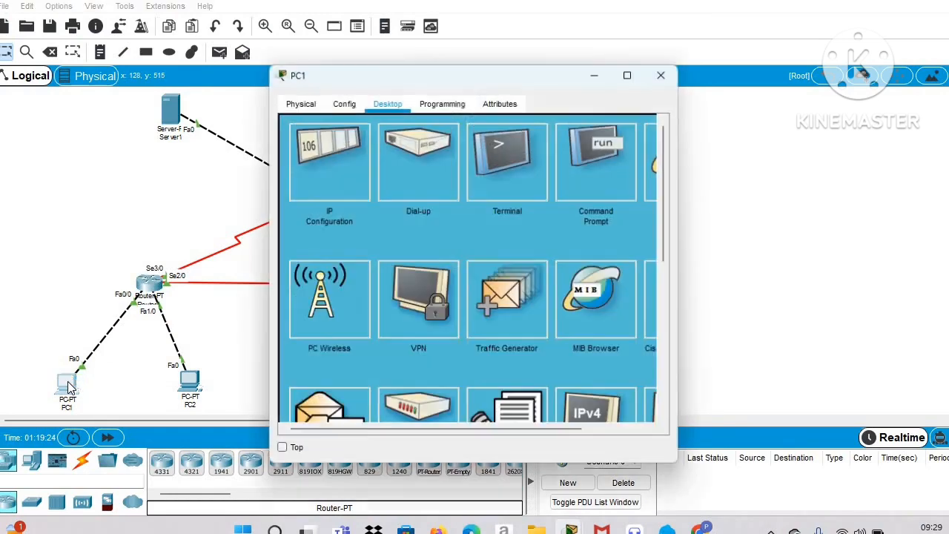
click(590, 178)
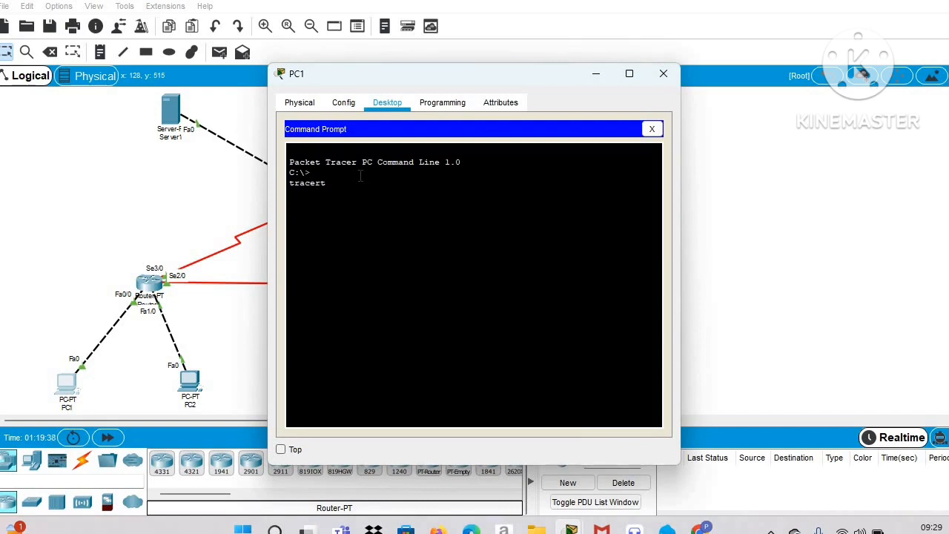
click(595, 71)
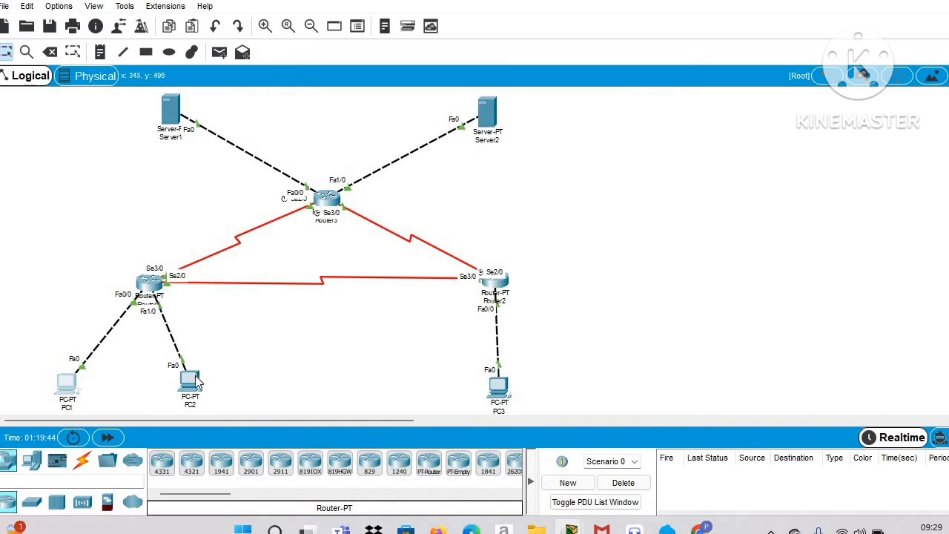
Open PC2's IP Configuration and copy its IPv4 address, 192.168.1.65.
mouse_move(197, 381)
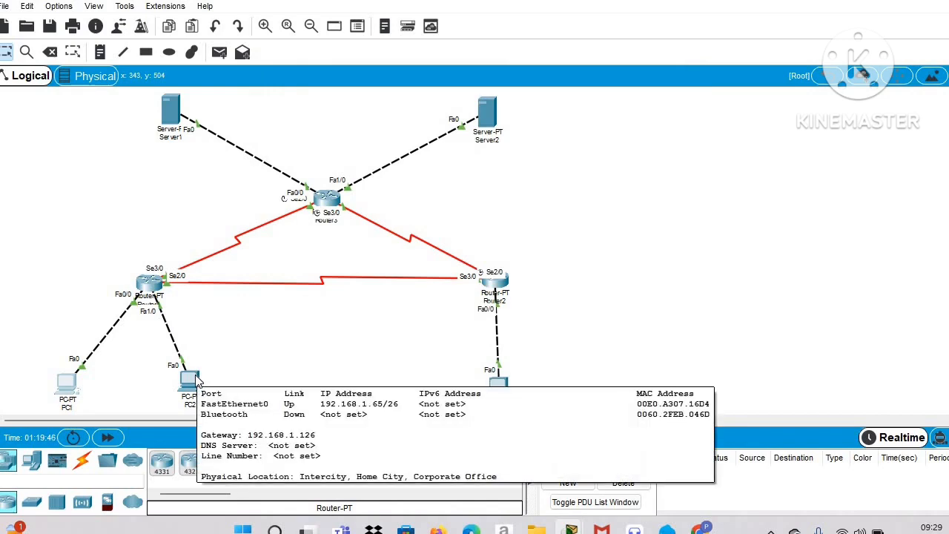
click(194, 379)
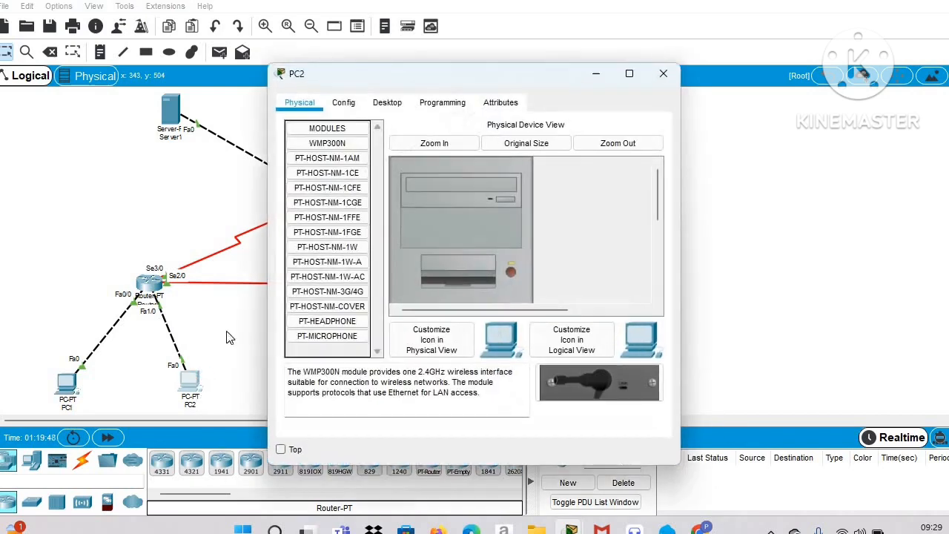
click(359, 104)
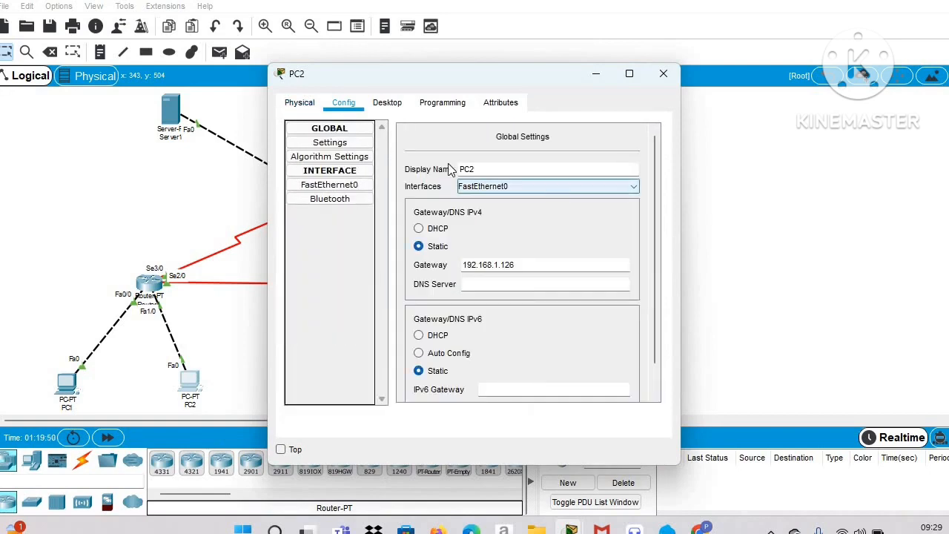
click(389, 105)
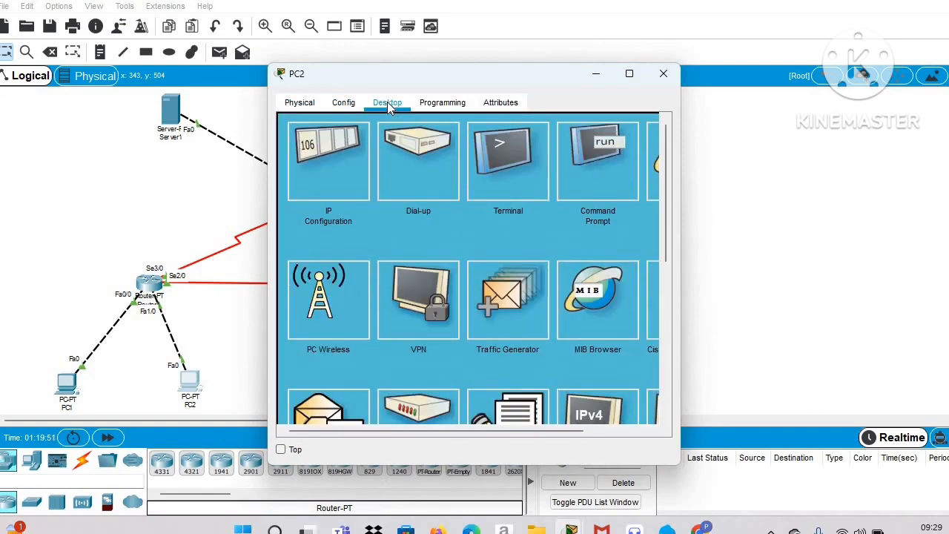
click(335, 147)
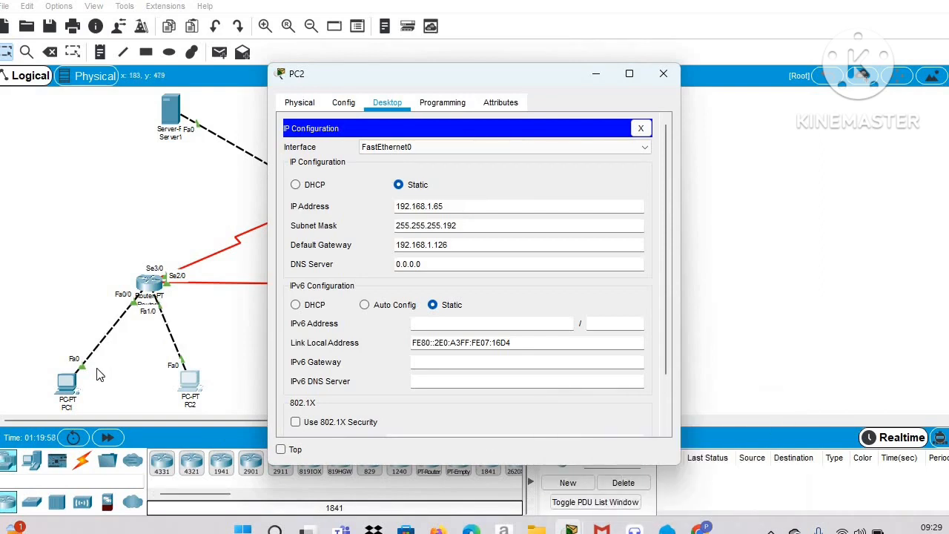
drag(457, 206, 372, 206)
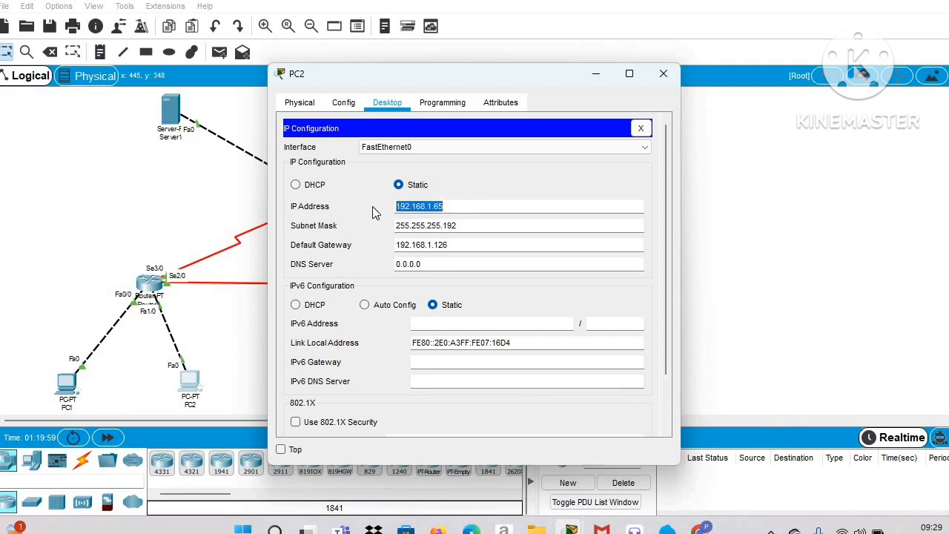
right_click(417, 206)
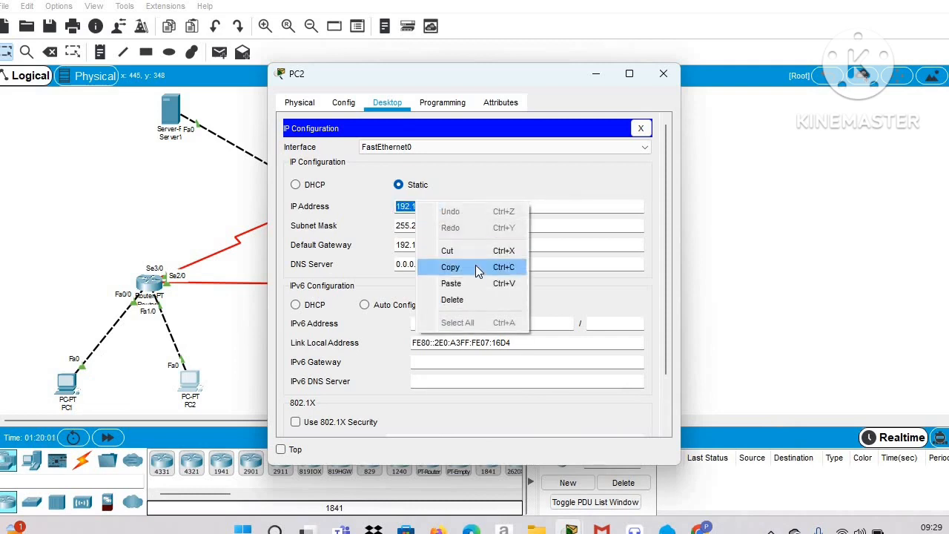
click(475, 265)
Complete PC1's tracert command with the copied address 192.168.1.65 and run it to trace the route to PC2.
click(66, 383)
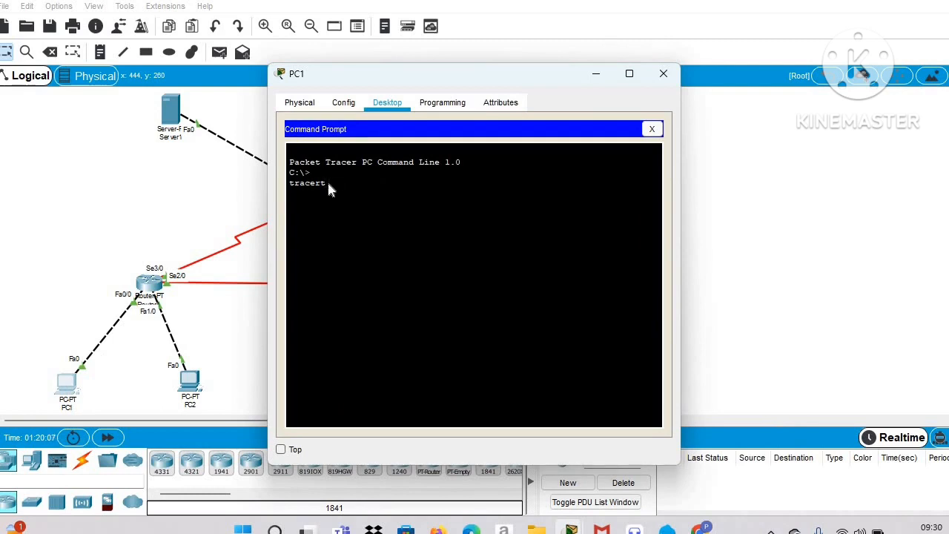
right_click(328, 185)
click(378, 210)
key(Return)
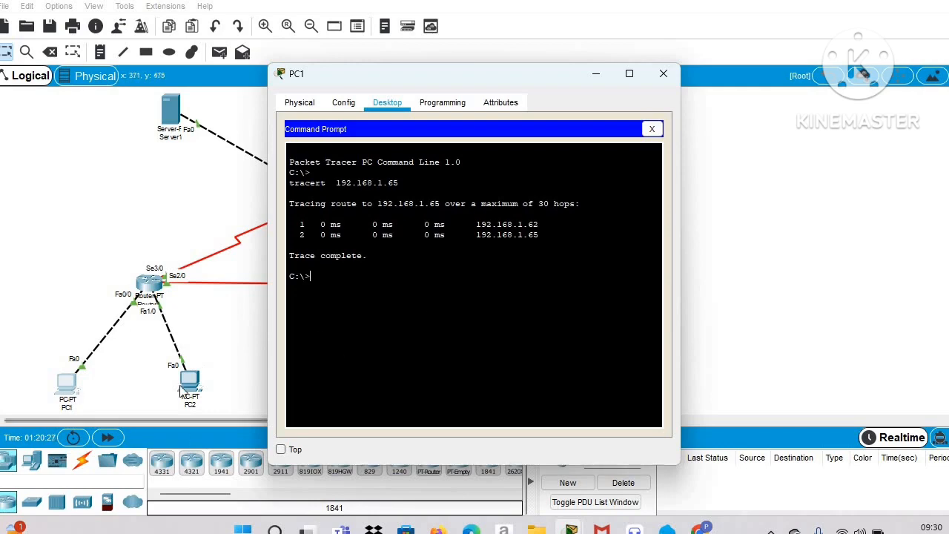
Peek at the routing task page, minimize PC1's window and look up PC3's IPv4 address in its IP Configuration.
mouse_move(698, 528)
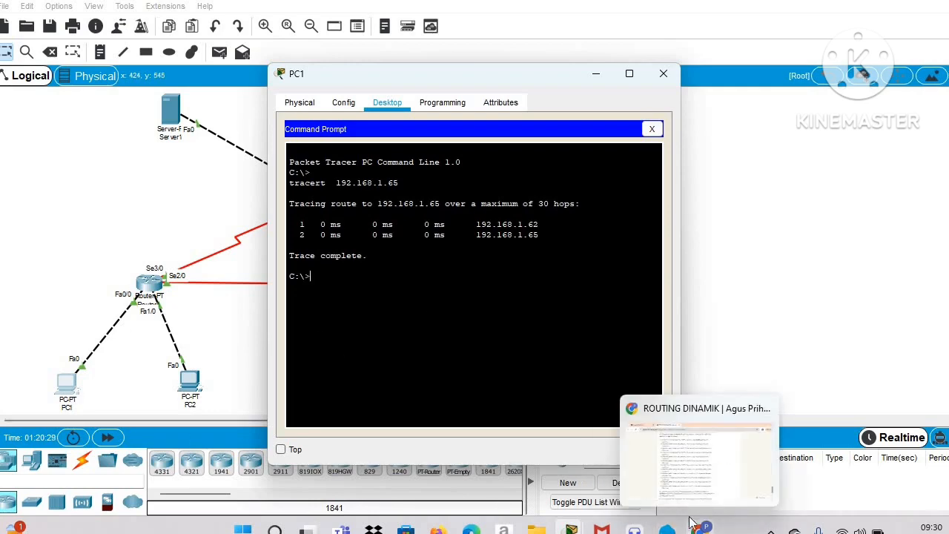
mouse_move(679, 492)
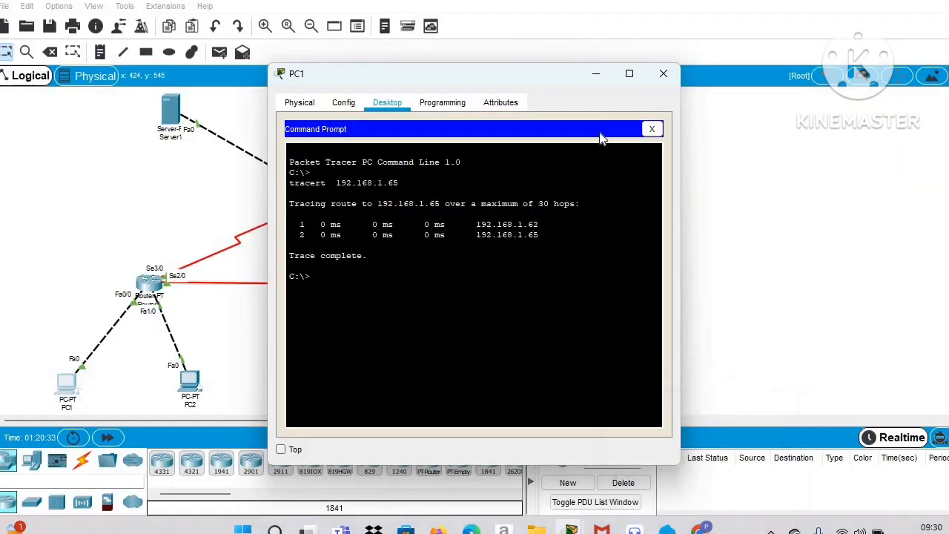
click(600, 73)
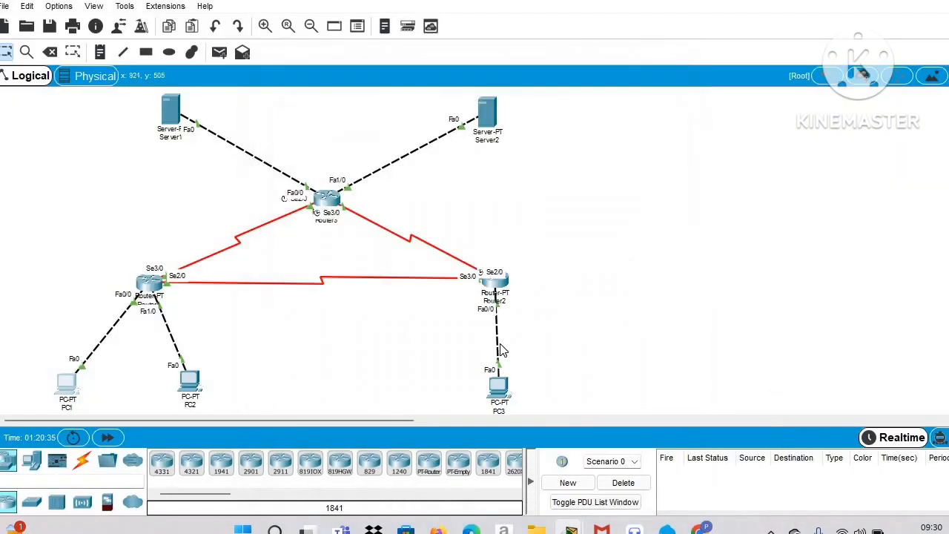
click(504, 384)
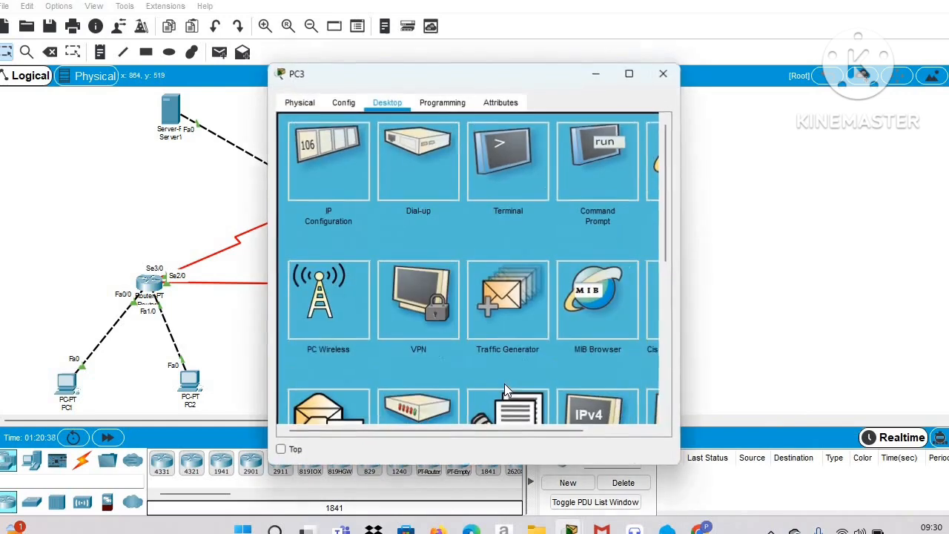
click(339, 145)
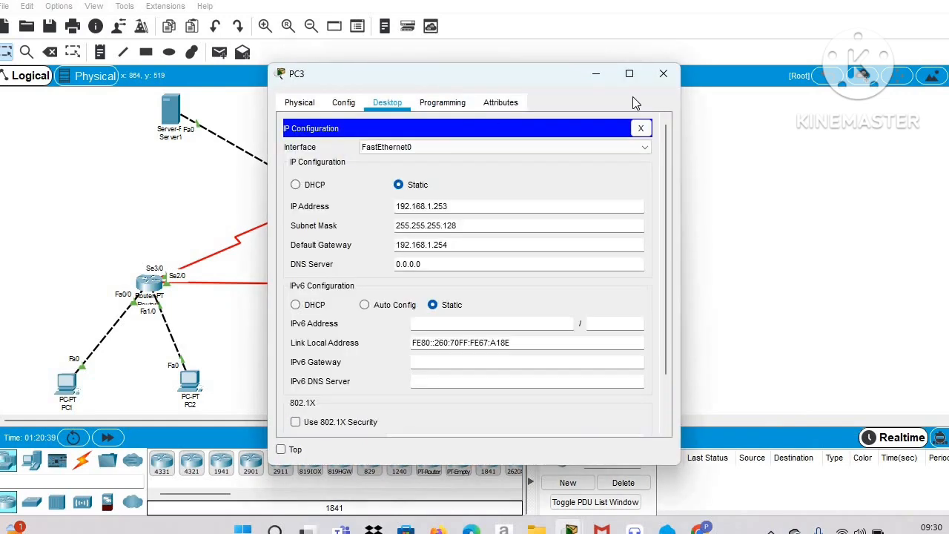
click(595, 75)
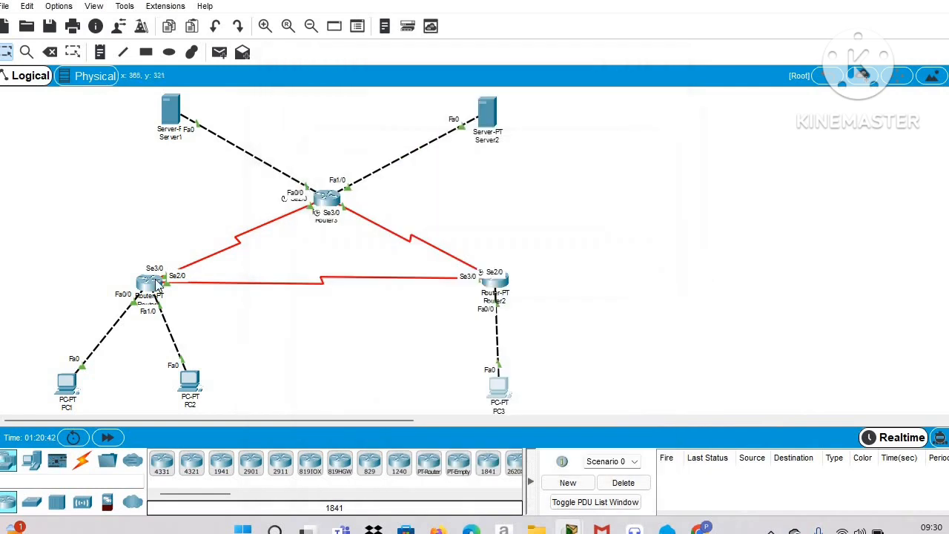
Run tracert 192.168.1.253 from PC1's Command Prompt and move its window aside to uncover the topology.
click(67, 382)
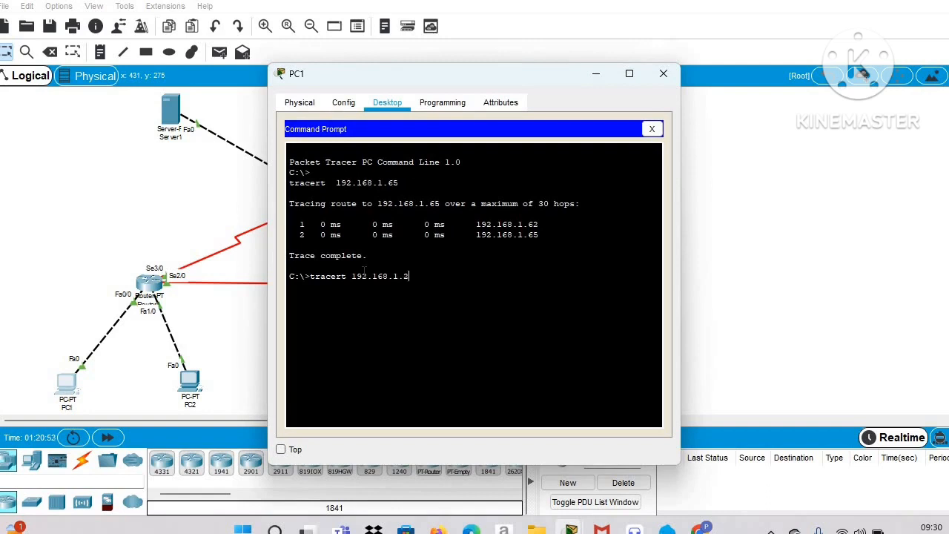
text(53)
key(Return)
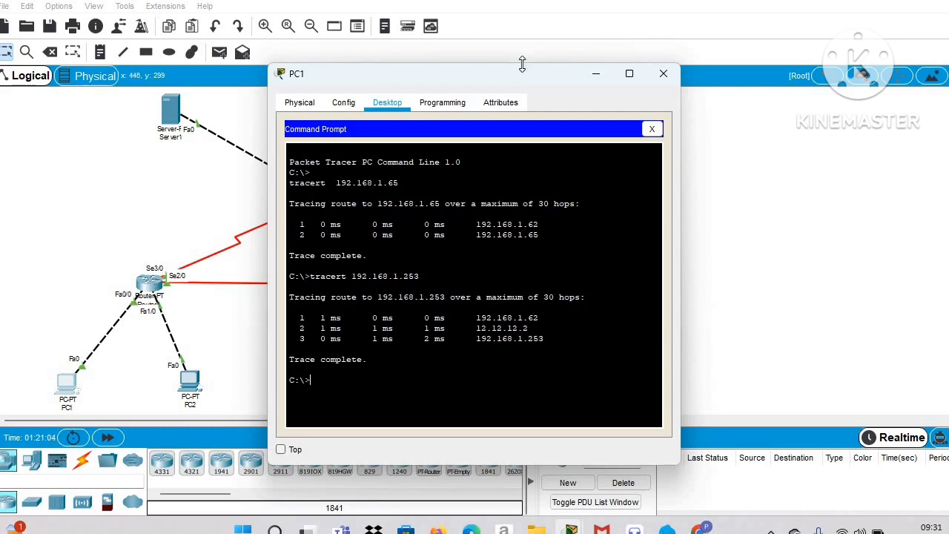
drag(622, 82, 887, 101)
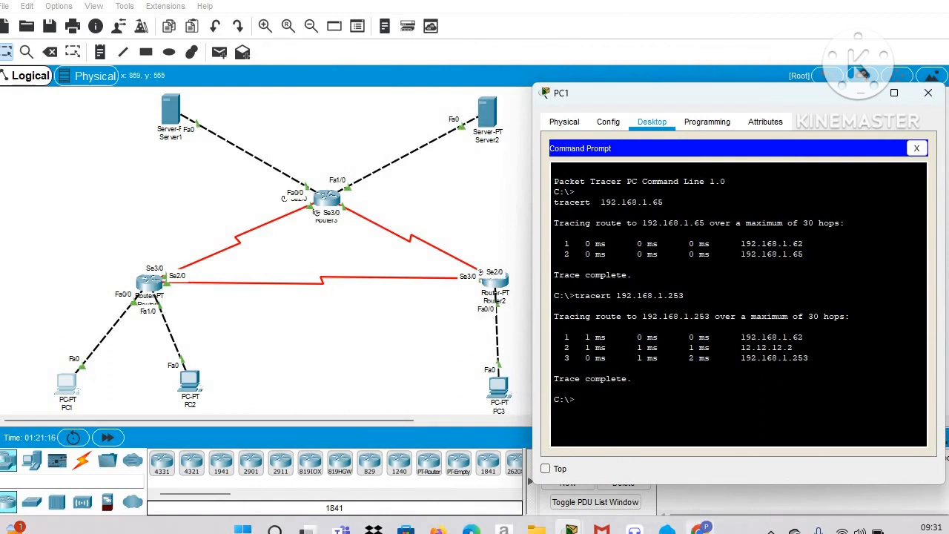
Check the tracing tasks on the routing page and look up Server1's IPv4 address in its IP Configuration.
mouse_move(697, 527)
click(678, 457)
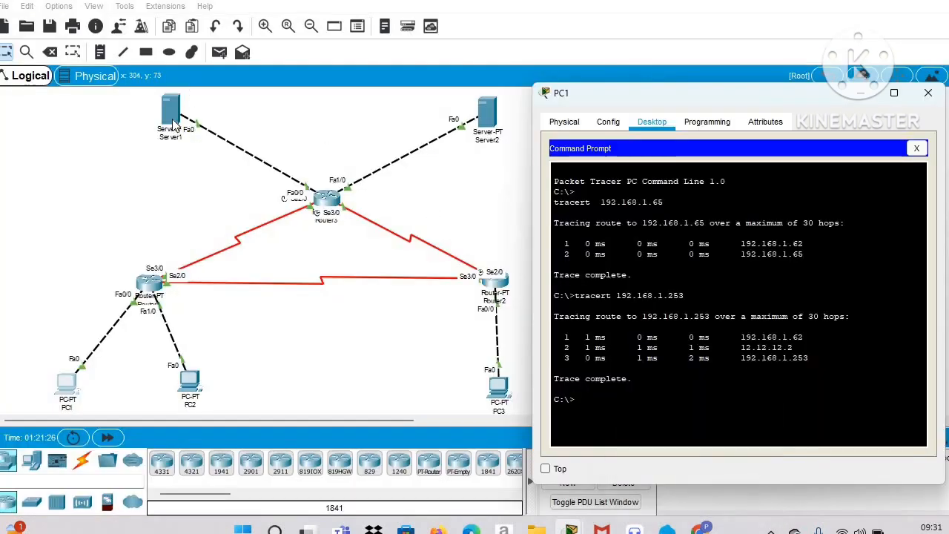
click(172, 118)
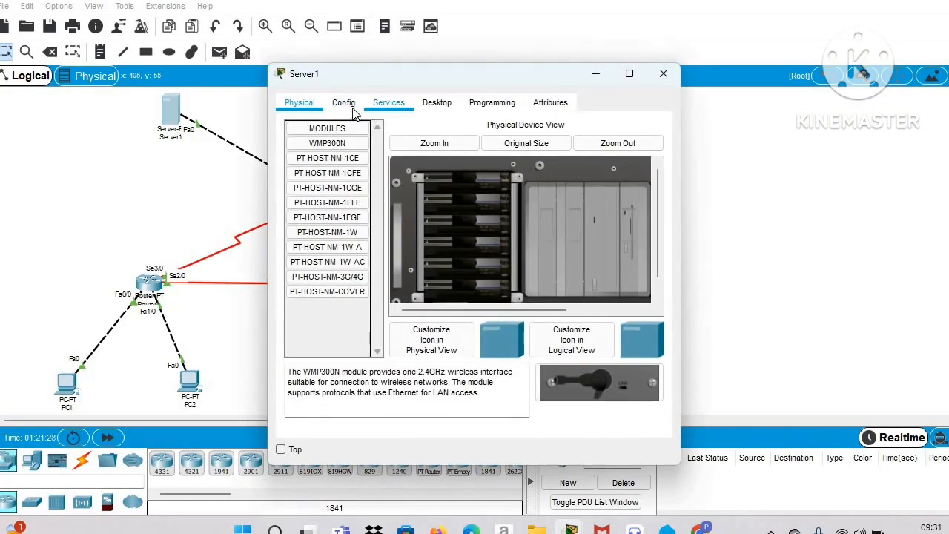
click(352, 105)
click(453, 105)
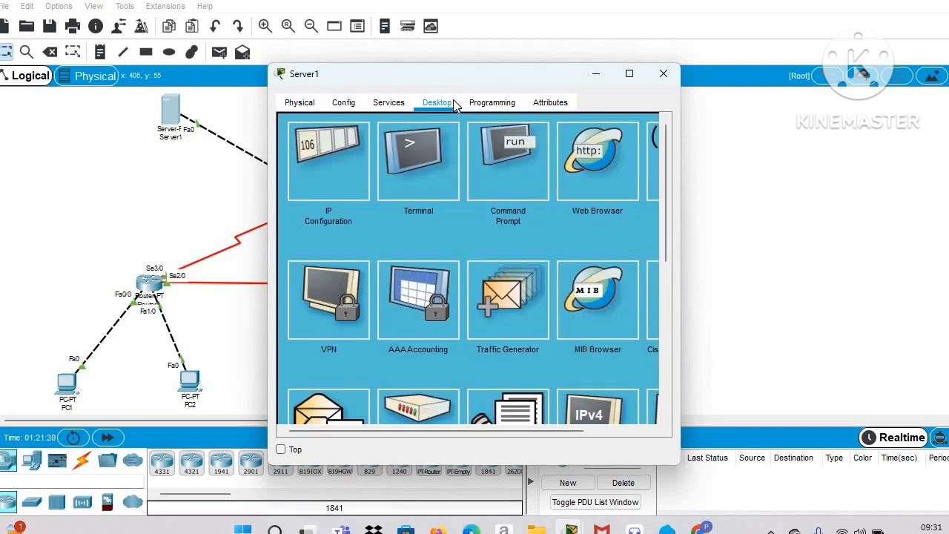
click(304, 170)
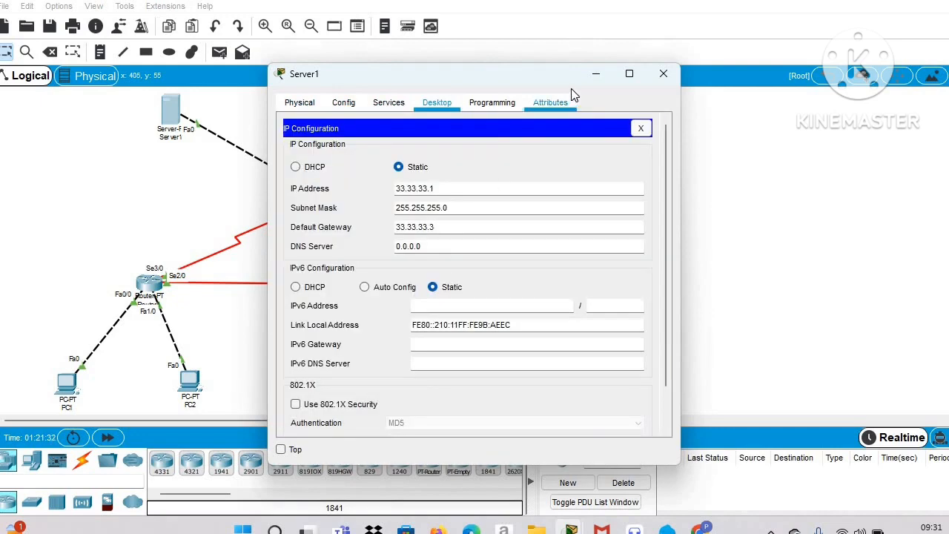
click(592, 75)
Run tracert 33.33.33.1 from PC1's Command Prompt to trace the route to Server1.
click(72, 381)
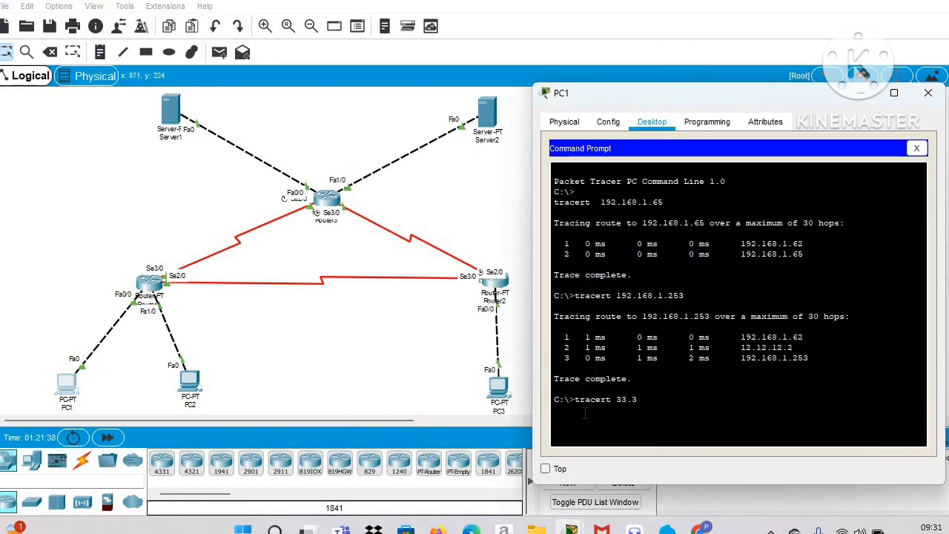
text(33.1)
key(Return)
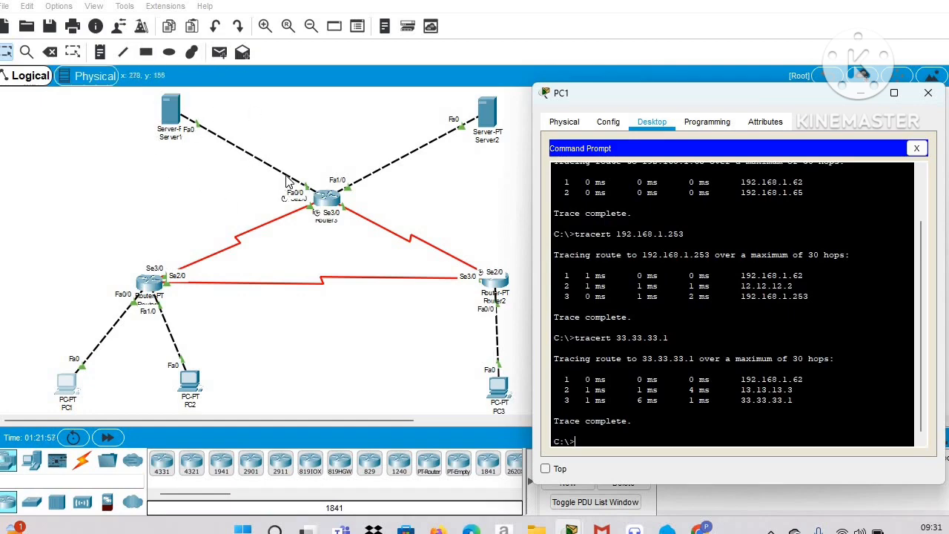
Look up Server2's IPv4 address in its IP Configuration and minimize the server's window.
mouse_move(699, 528)
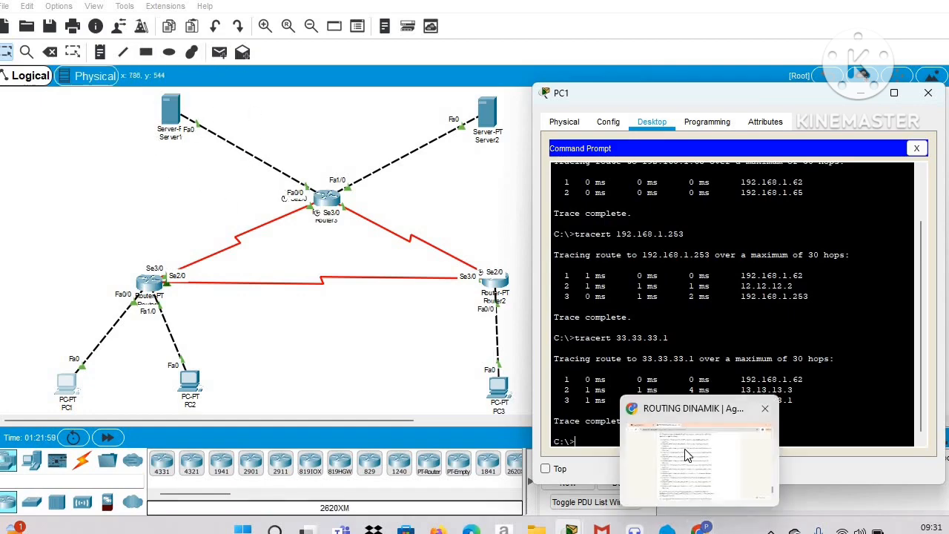
mouse_move(687, 455)
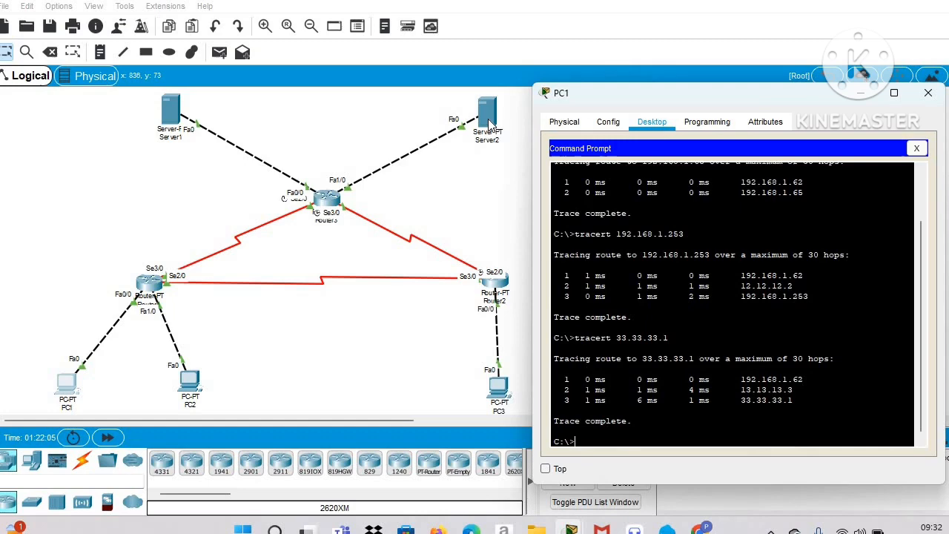
click(488, 119)
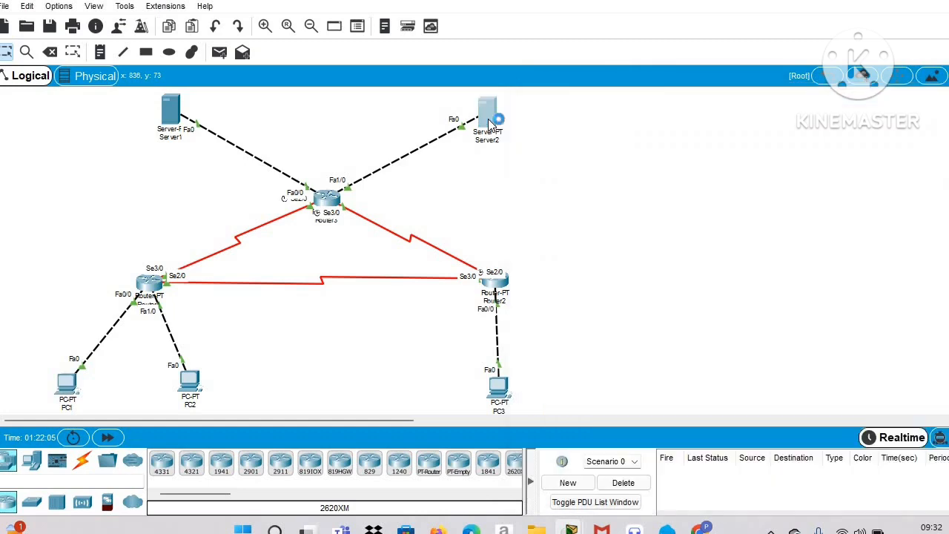
click(488, 119)
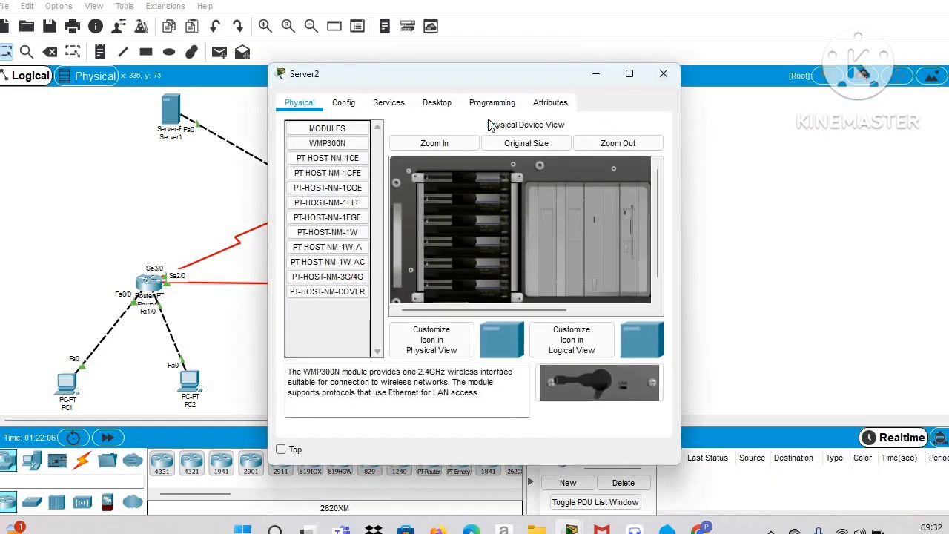
click(343, 103)
click(437, 103)
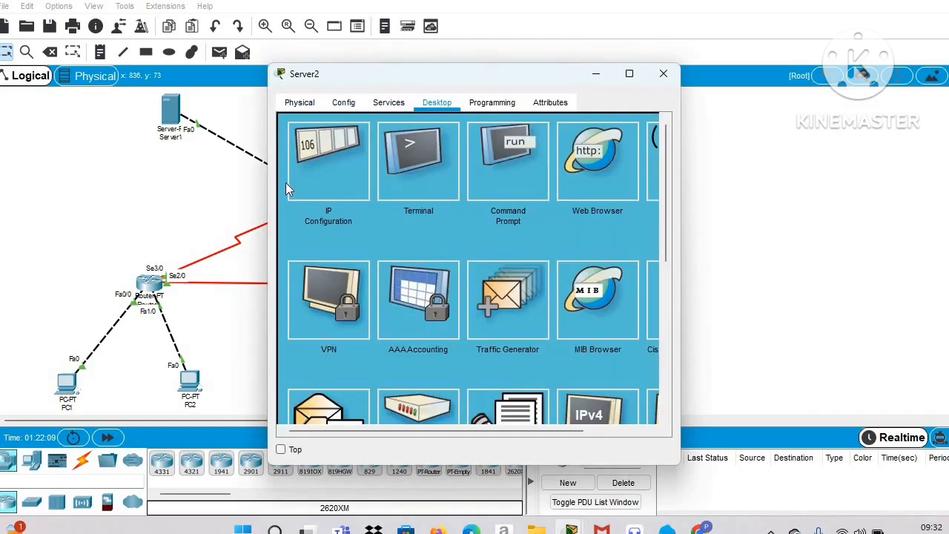
click(304, 178)
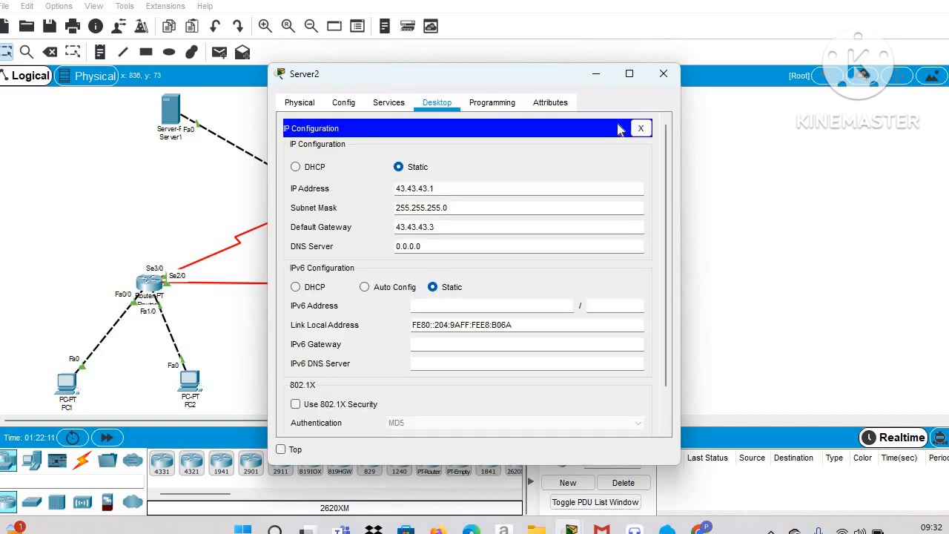
click(599, 72)
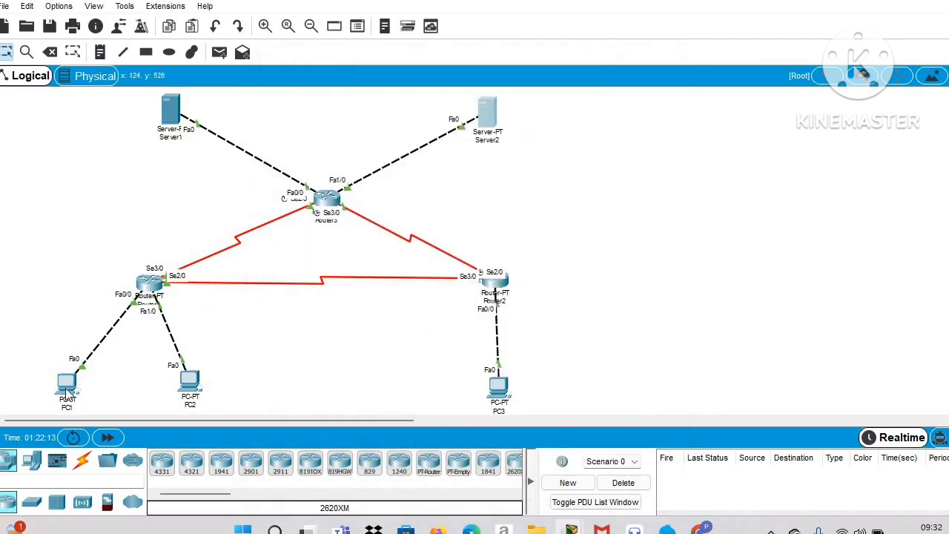
Run tracert 43.43.43.1 from PC1's Command Prompt to trace the route to Server2, and minimize PC1's window.
click(66, 382)
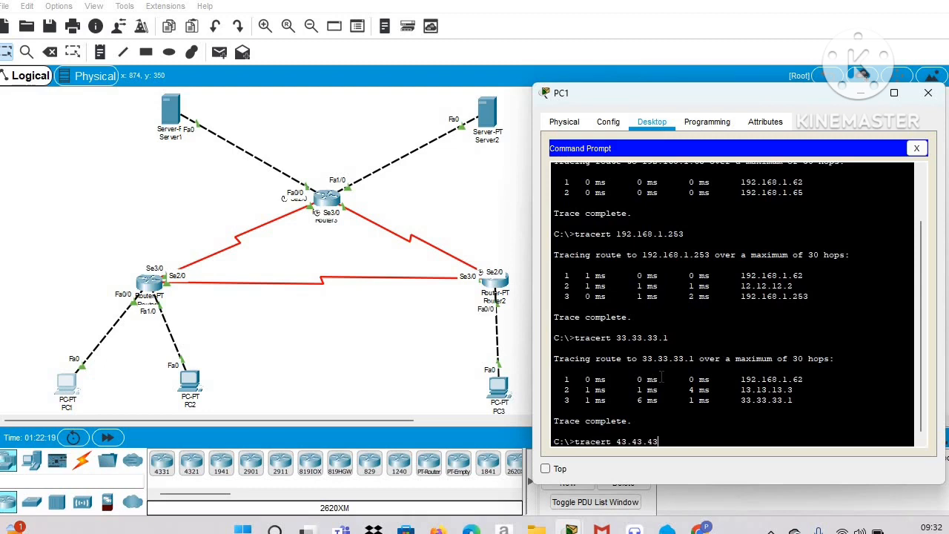
text(.1)
key(Return)
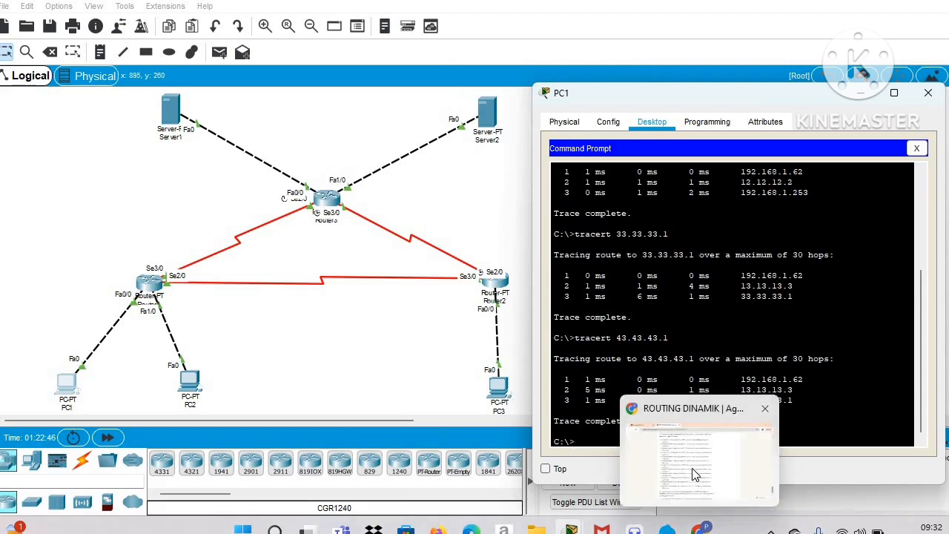
mouse_move(694, 474)
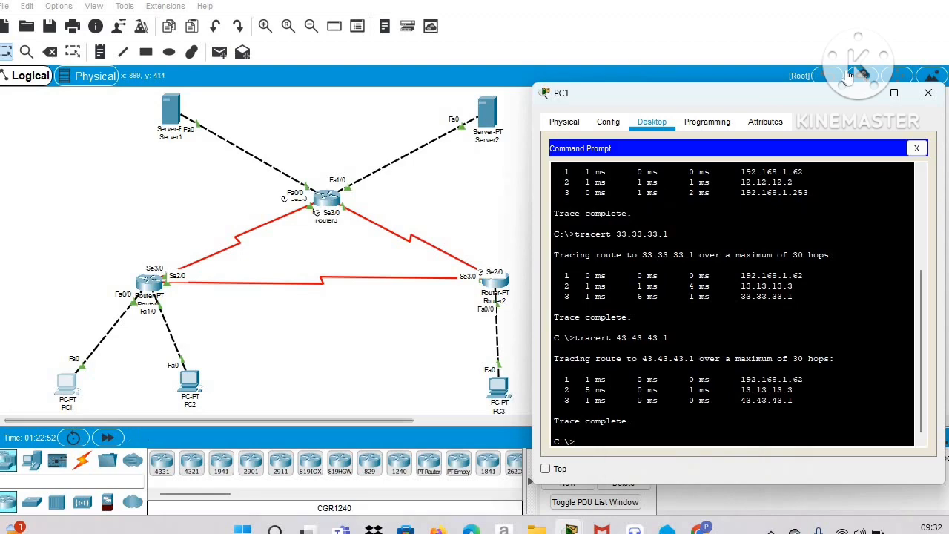
click(854, 95)
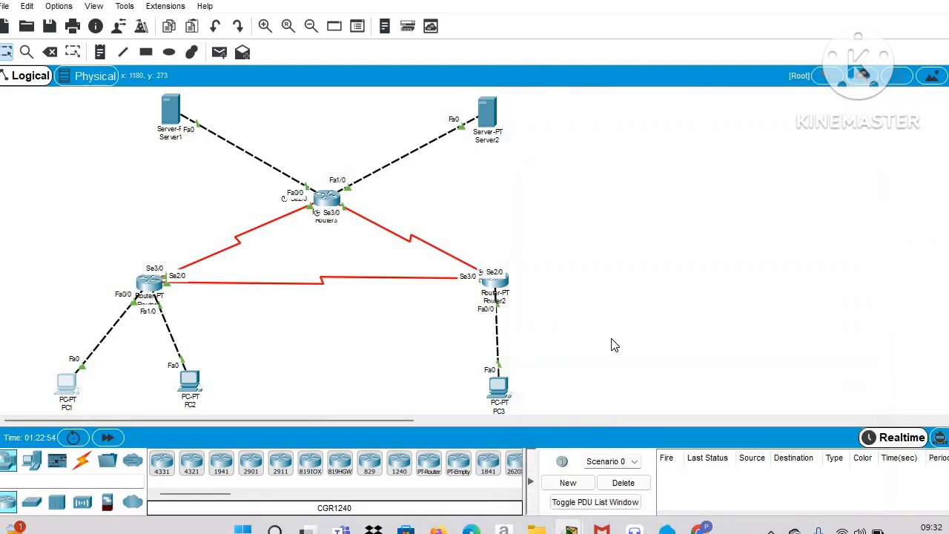
Look up PC1's IPv4 address in its IP Configuration and minimize its window.
click(499, 389)
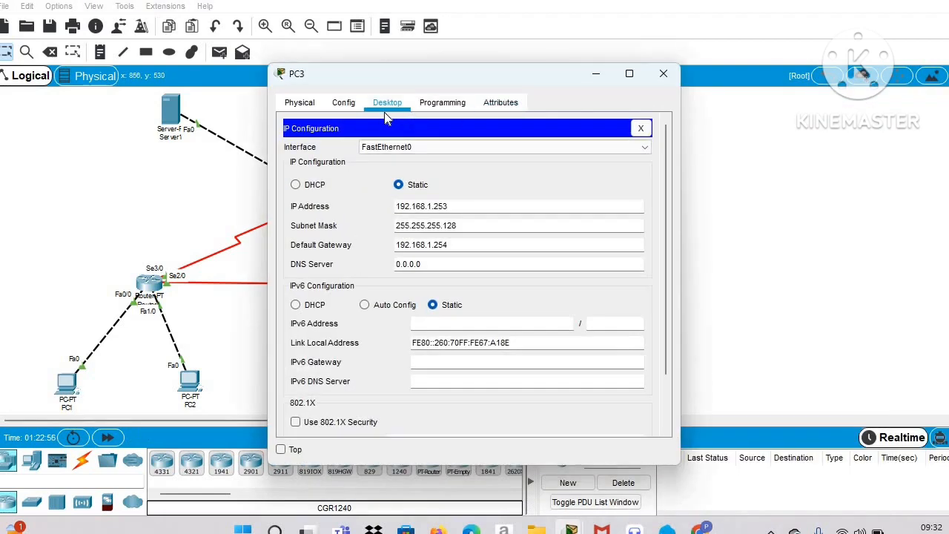
click(62, 393)
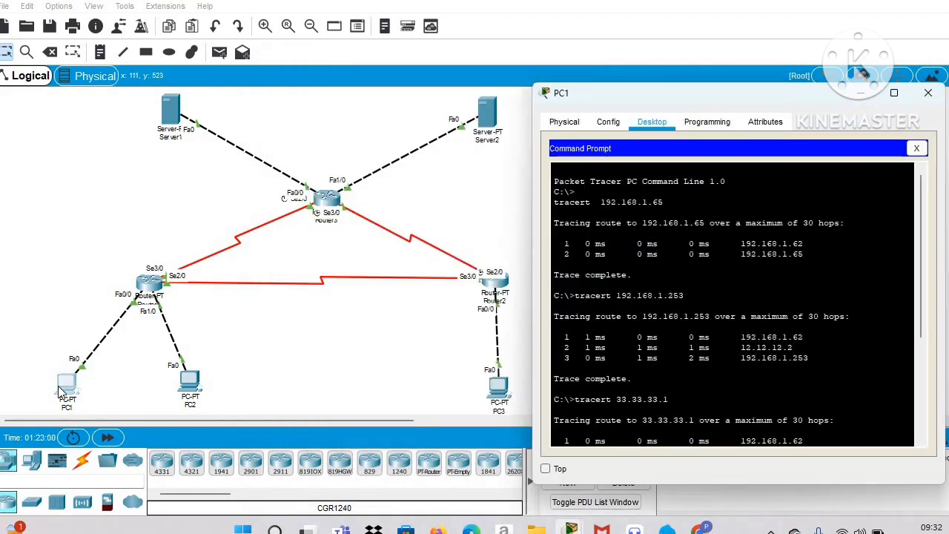
click(604, 125)
click(640, 124)
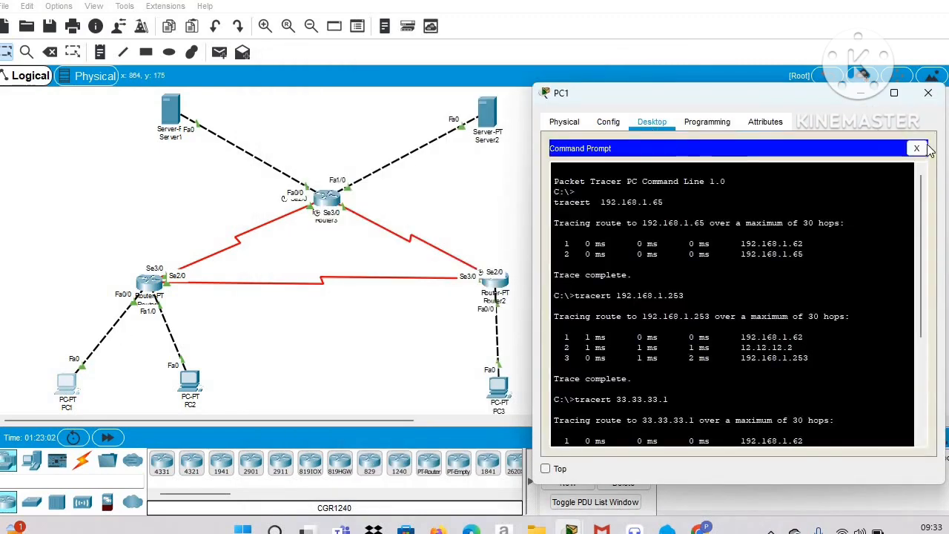
click(919, 145)
click(629, 171)
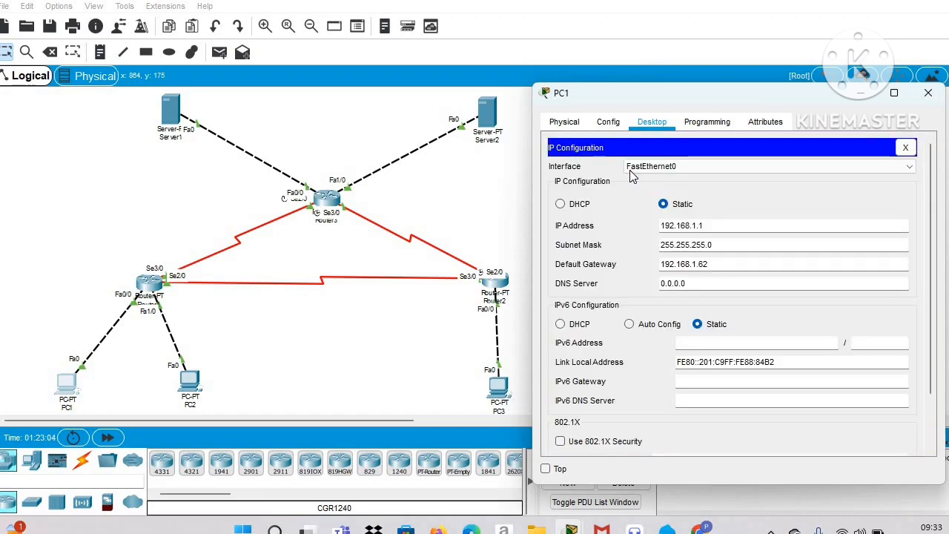
click(861, 94)
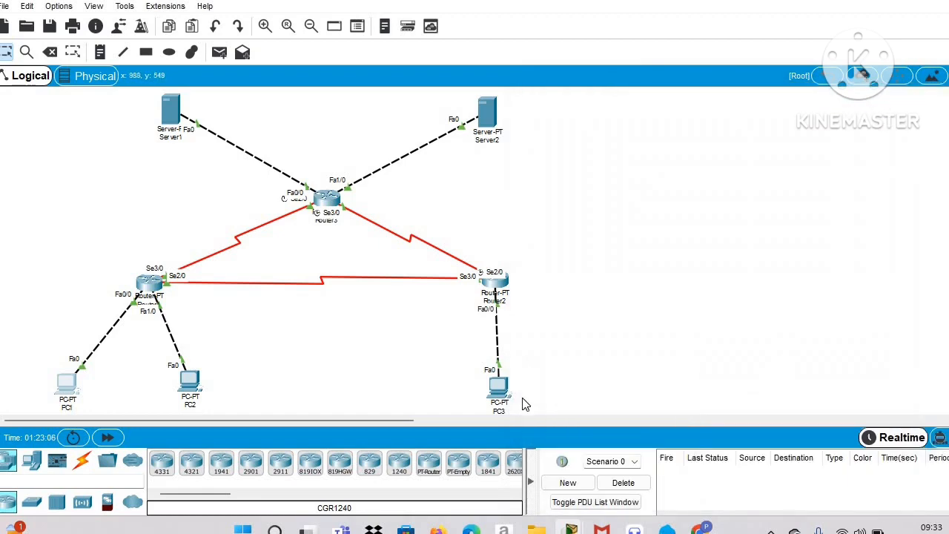
Run tracert 192.168.1.1 from PC3's Command Prompt and move its window aside to uncover the topology.
click(496, 389)
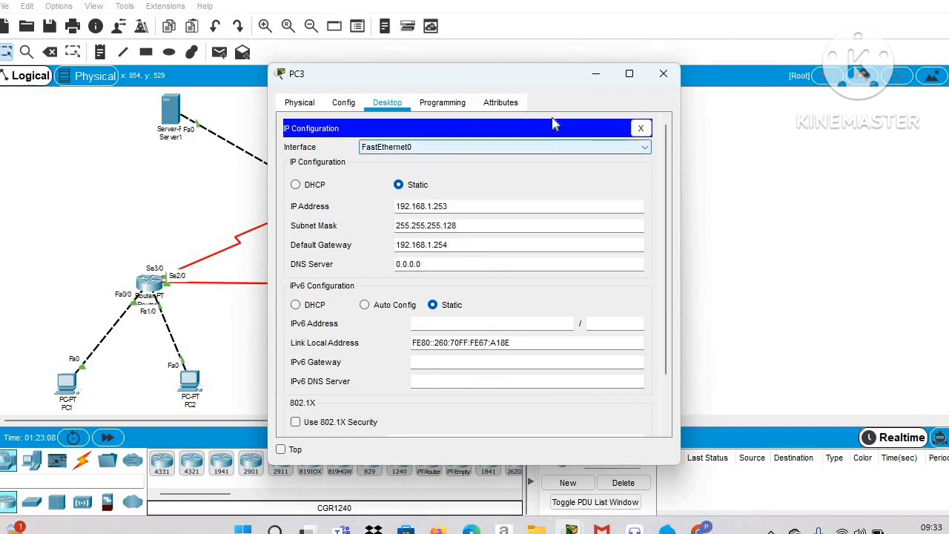
click(640, 128)
click(613, 169)
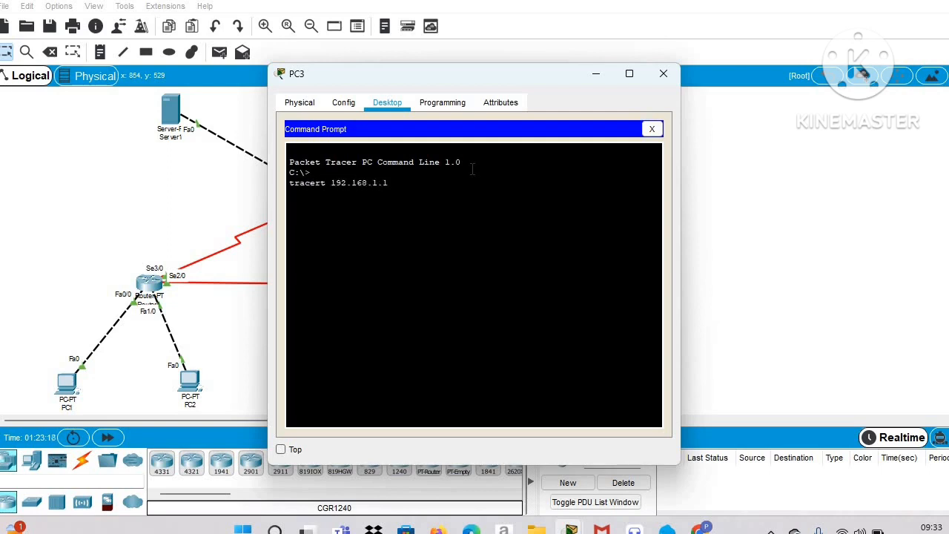
key(Return)
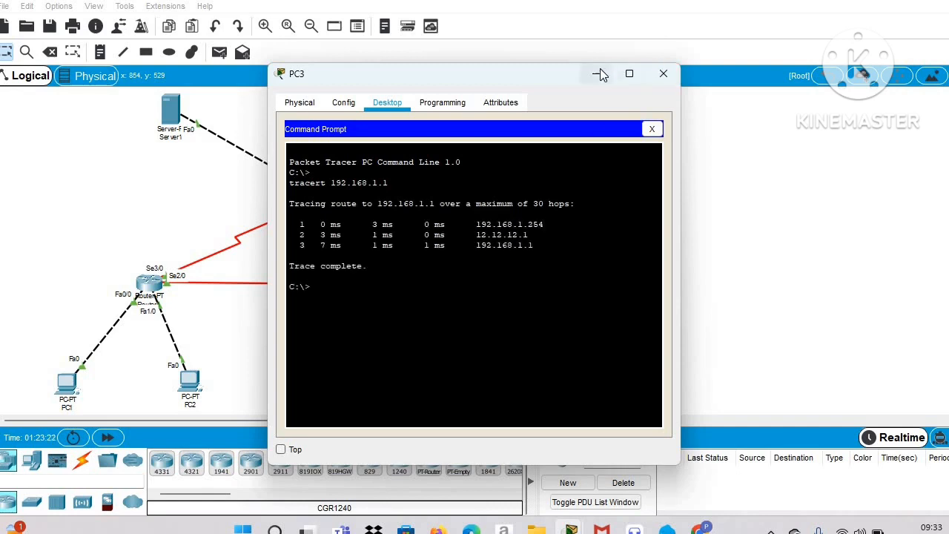
drag(485, 75, 805, 90)
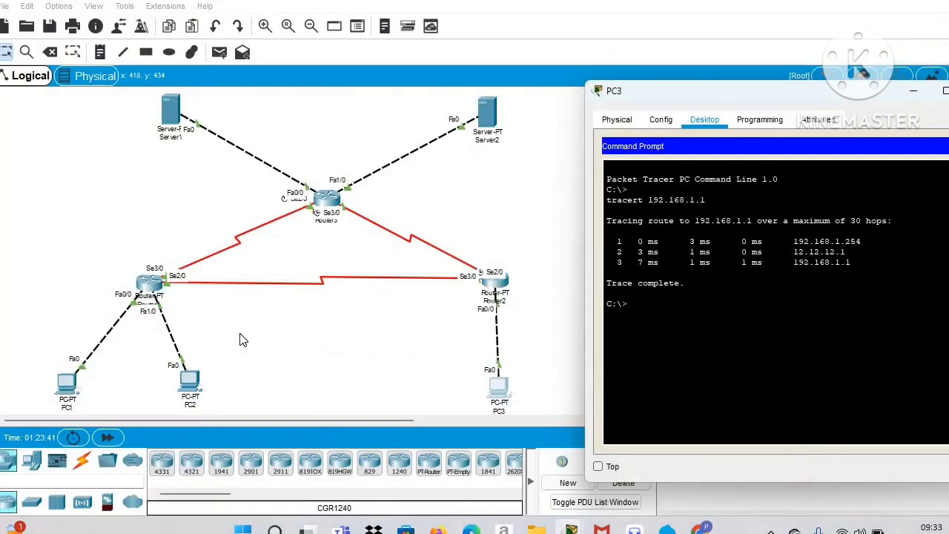
Look up PC2's IPv4 address and run tracert 192.168.1.65 from PC3's Command Prompt.
click(189, 384)
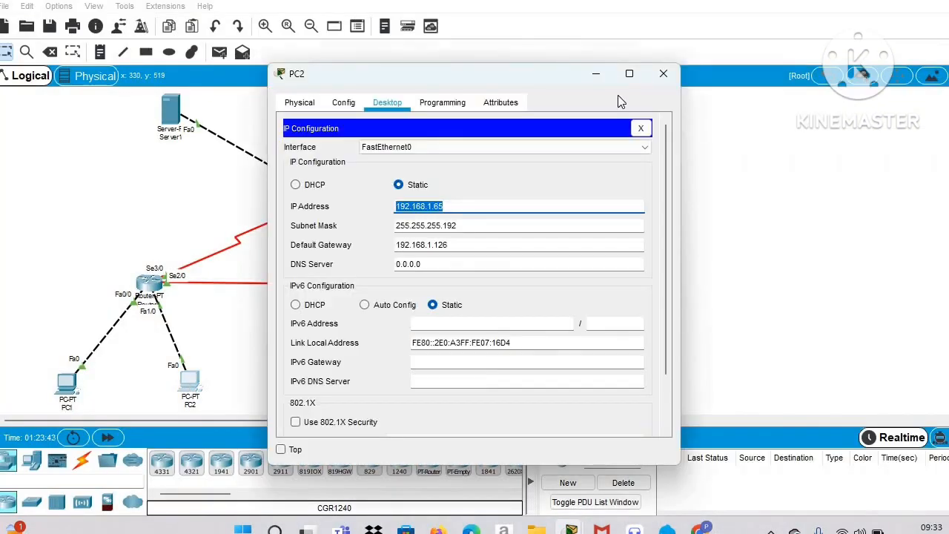
click(597, 75)
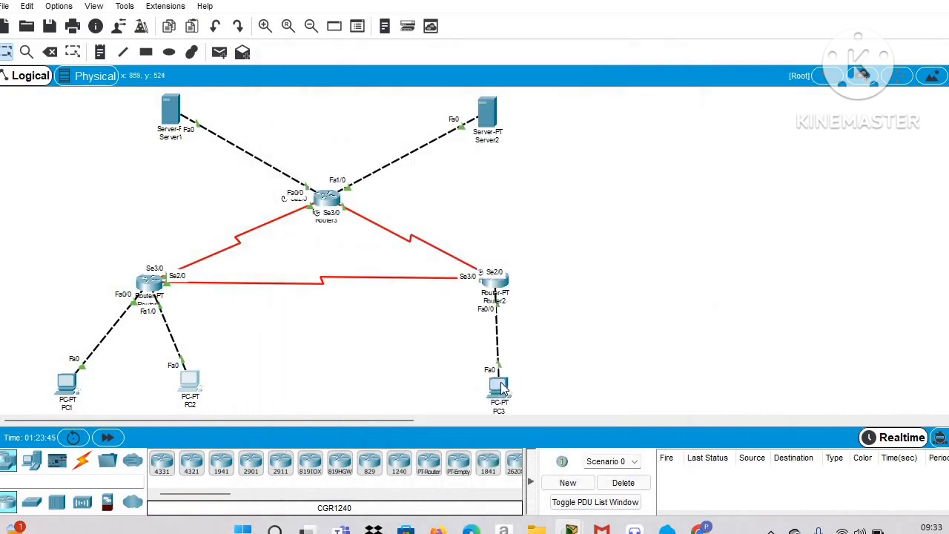
click(499, 386)
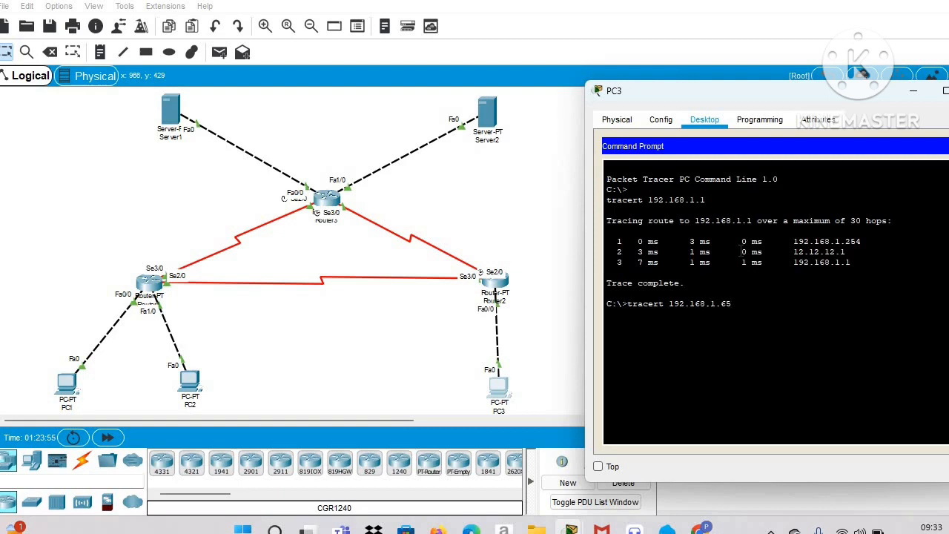
key(Return)
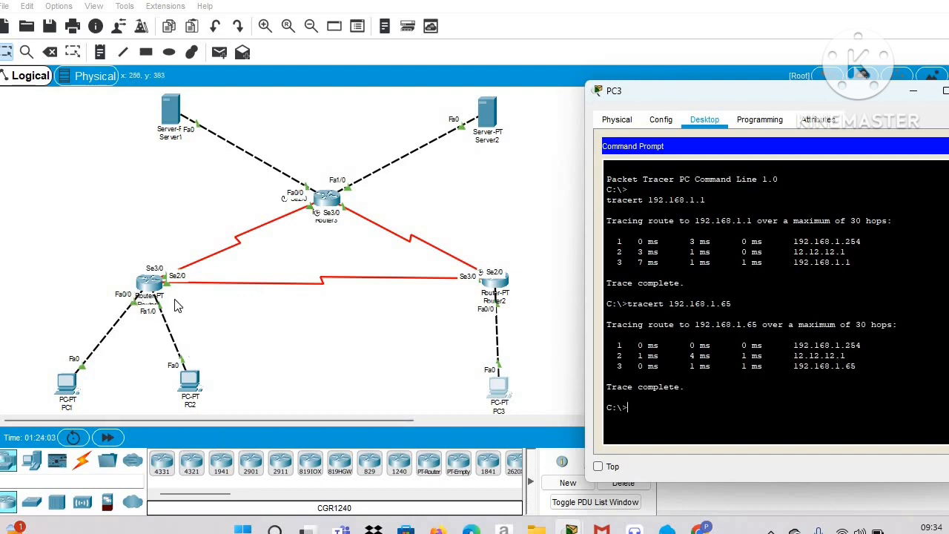
Check the tracing tasks on the routing page and run tracert 33.33.33.1 from PC3 to trace the route to Server1.
mouse_move(701, 528)
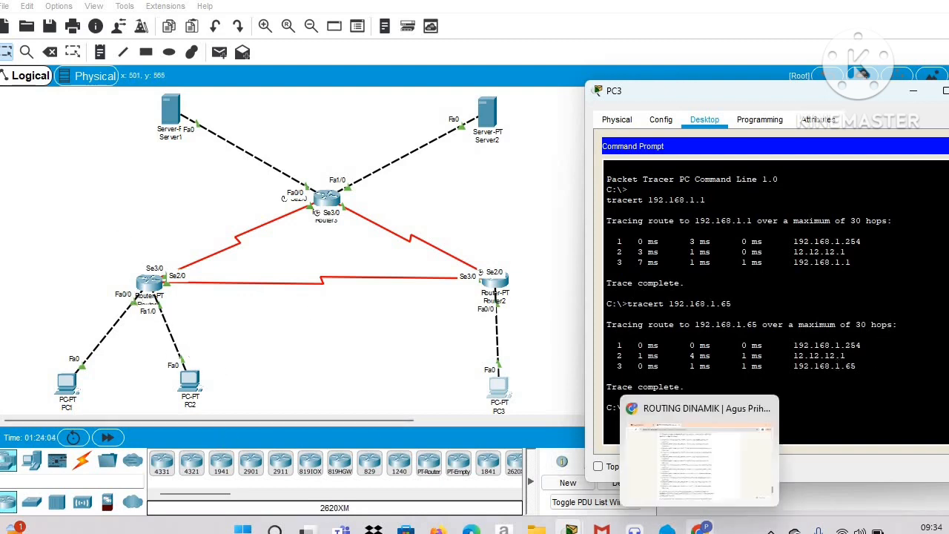
click(679, 483)
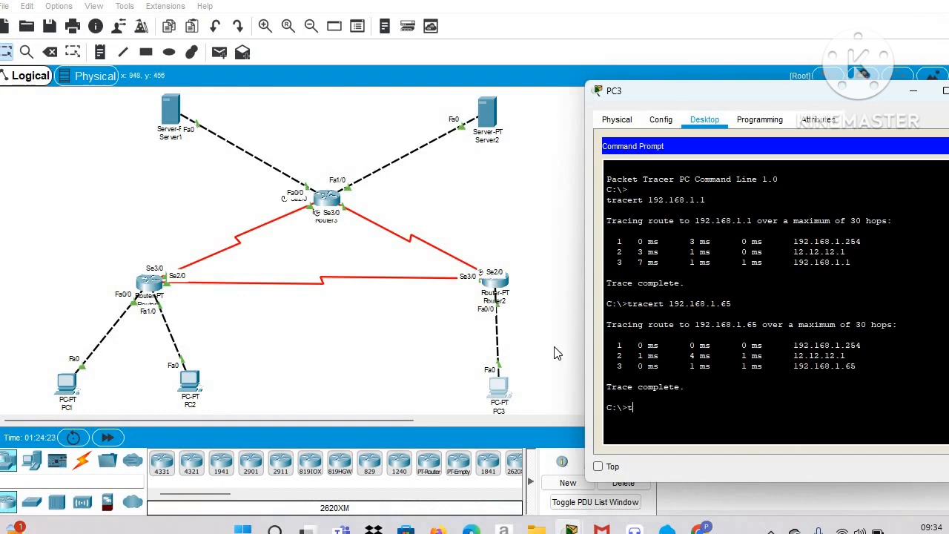
text(rt 33.33.33.1)
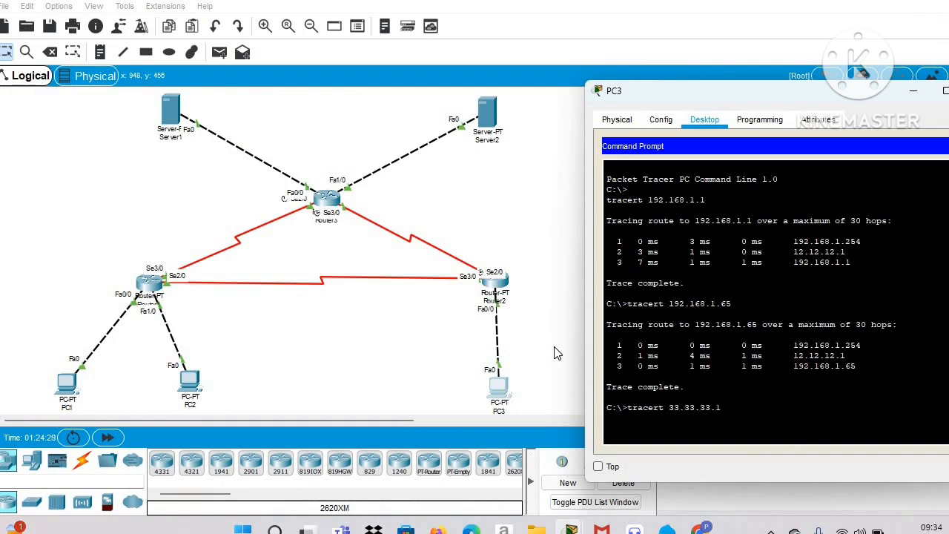
key(Return)
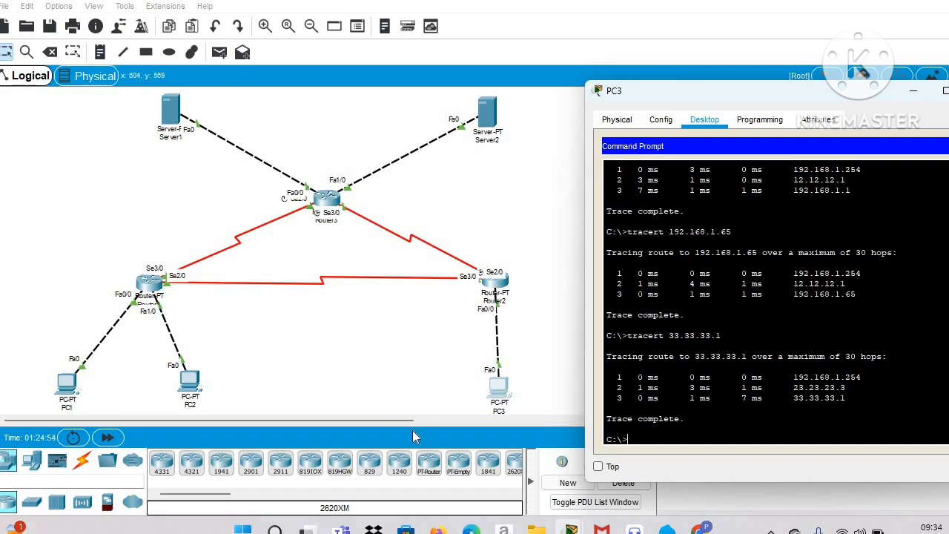
Consult the routing page's task list, run tracert 43.43.43.1 from PC3's Command Prompt, and minimize its window.
mouse_move(698, 527)
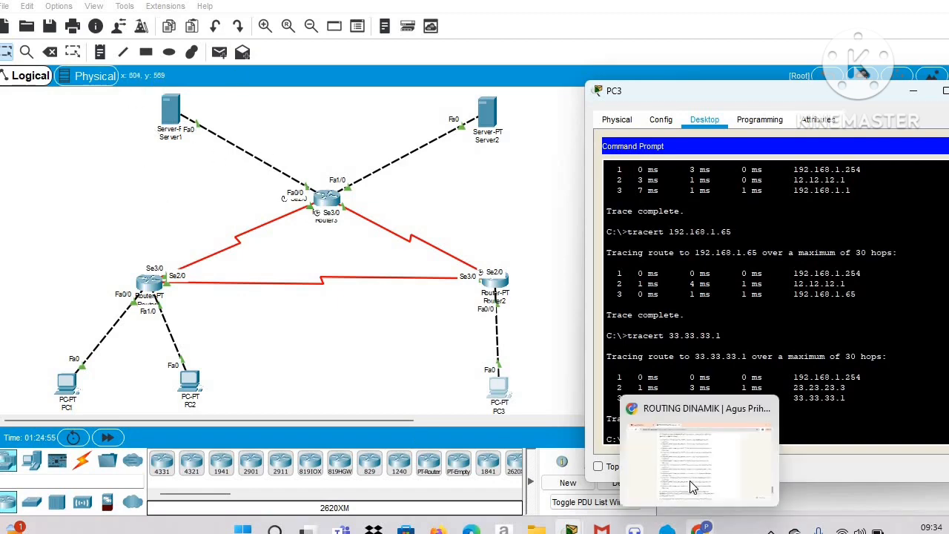
click(689, 486)
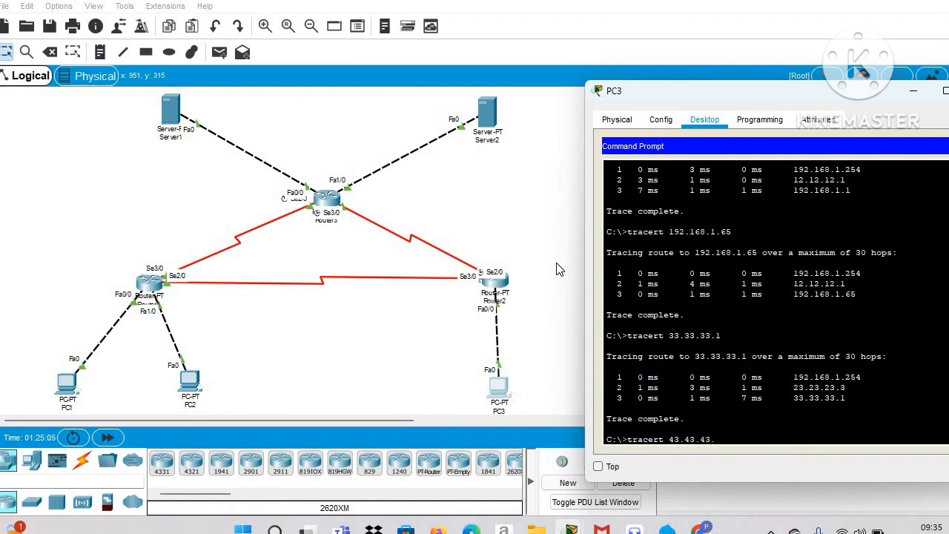
key(Return)
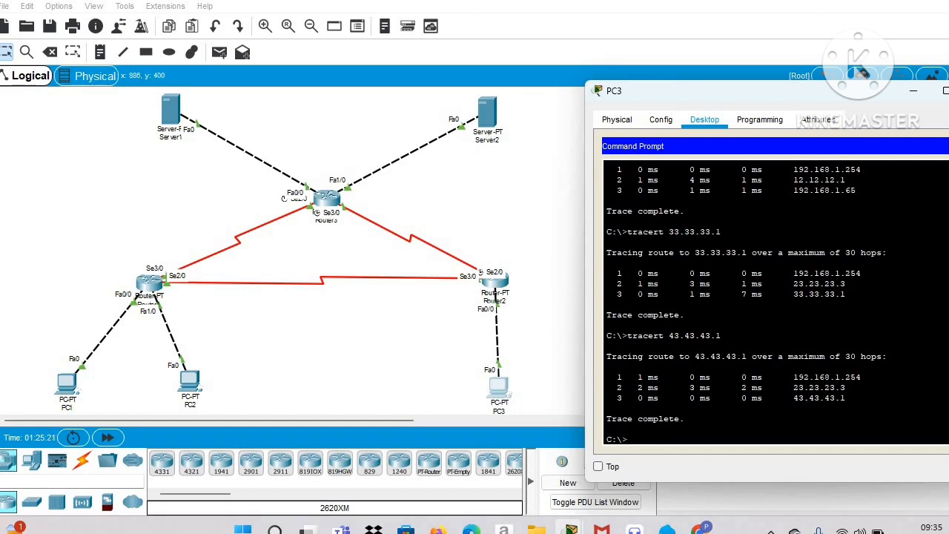
mouse_move(679, 451)
click(913, 91)
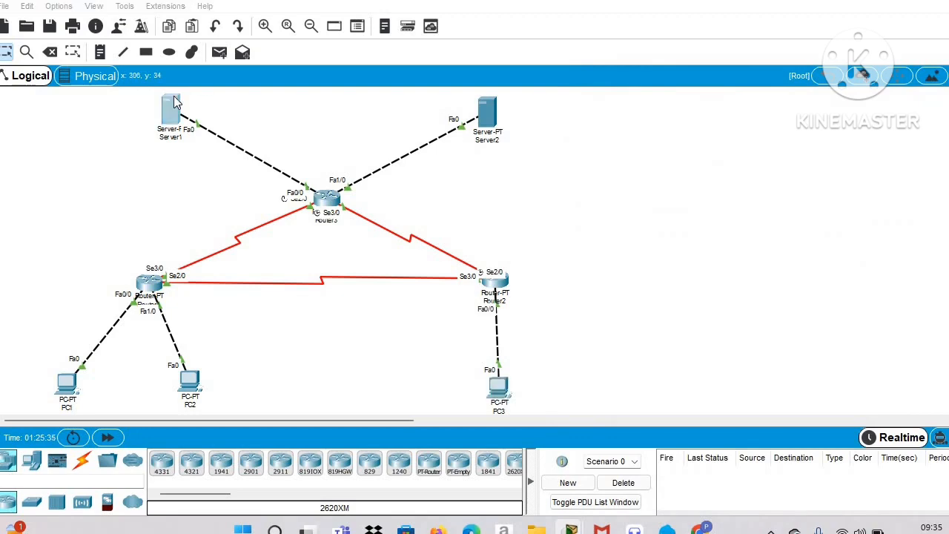
Run tracert 43.43.43.1 from Server1's Command Prompt and move its window aside to uncover the topology.
click(173, 107)
click(639, 130)
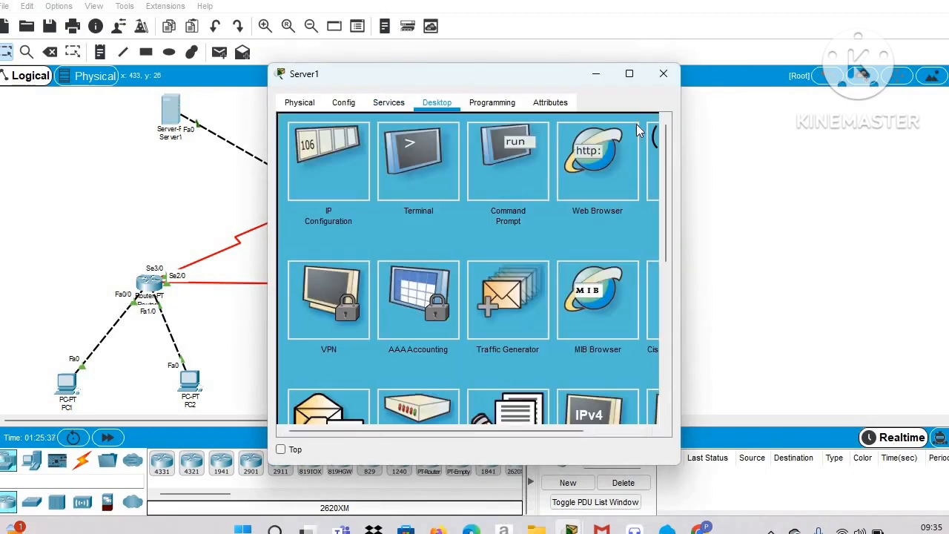
click(495, 175)
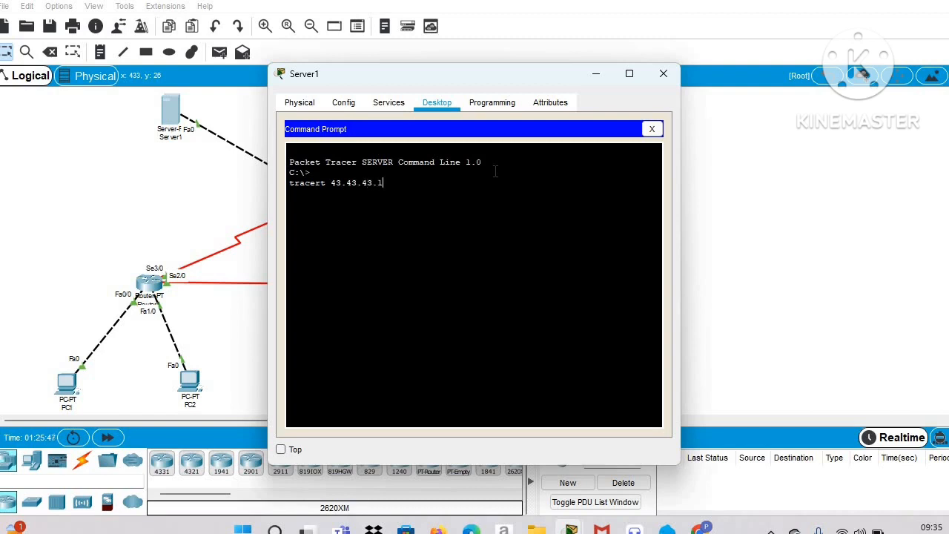
key(Return)
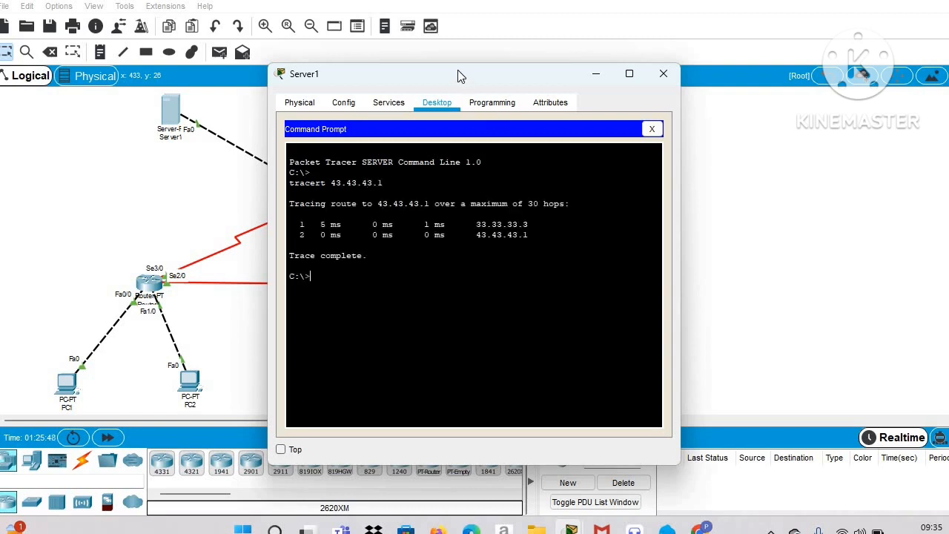
drag(459, 75, 682, 85)
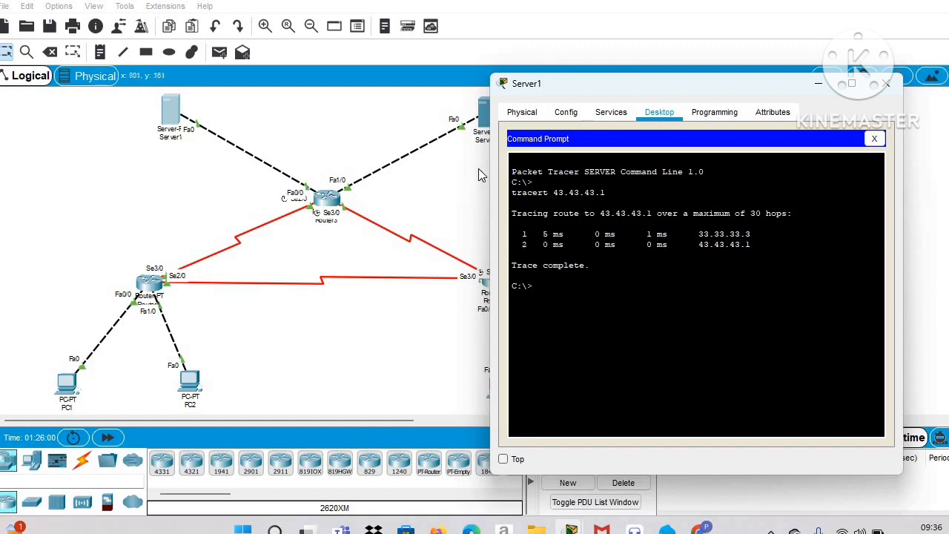
drag(671, 95, 747, 95)
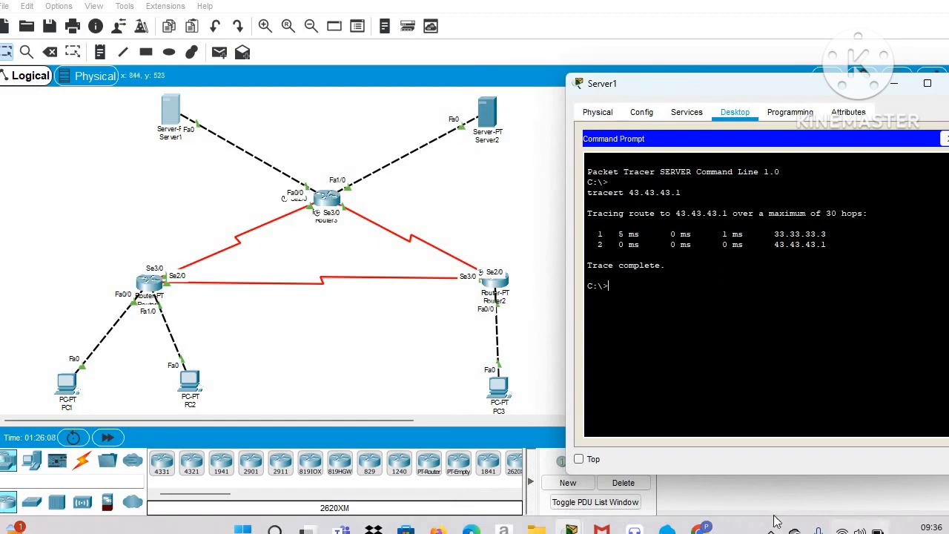
Check the tracing tasks on the routing page and run tracert 192.168.1.1 from Server1 to trace the route to PC1.
mouse_move(697, 528)
click(686, 424)
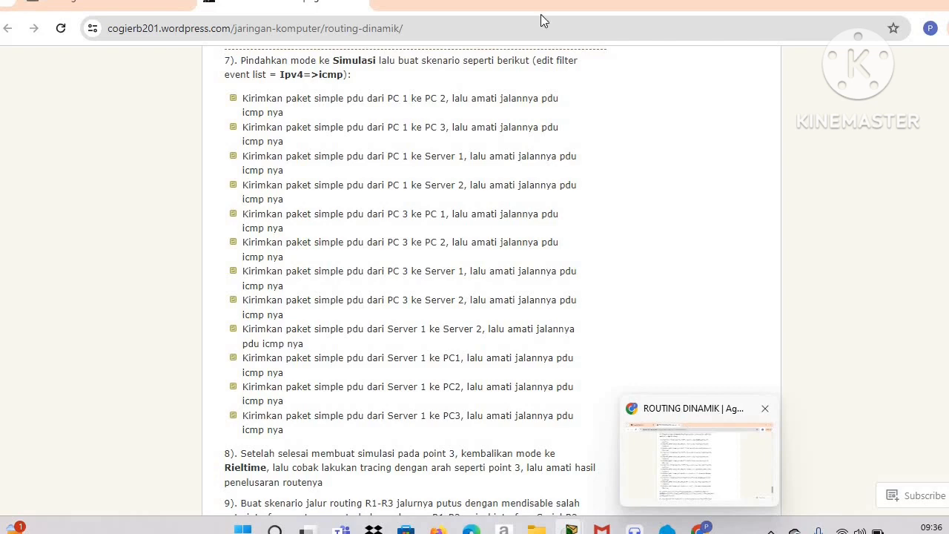
key(alt+Tab)
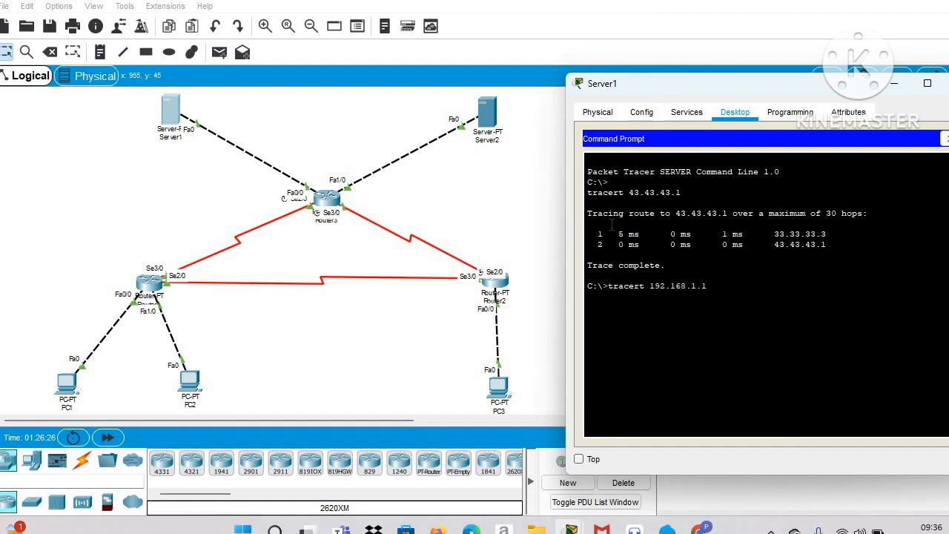
text(192.168.1.1)
key(Return)
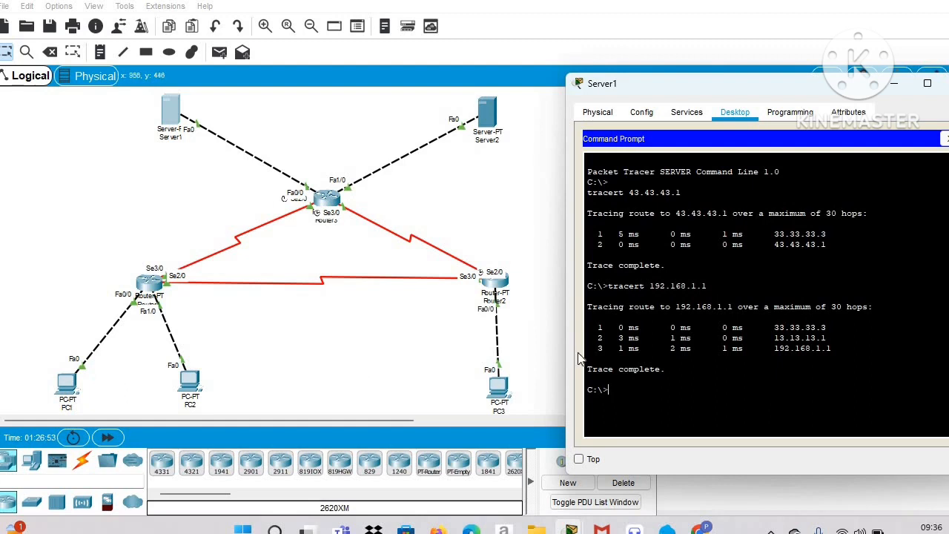
Look up PC2's IP address and run tracert 192.168.1.65 from Server1's Command Prompt to trace the route to PC2.
click(193, 382)
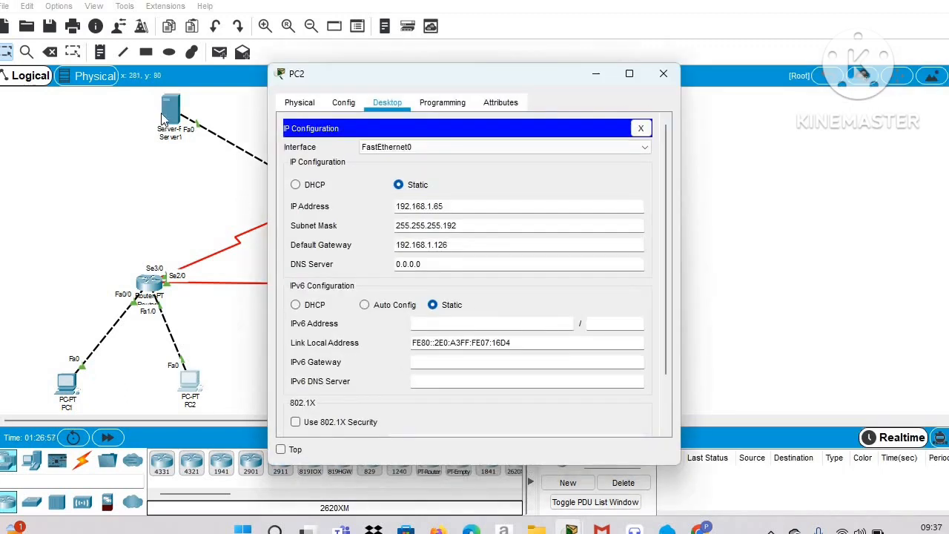
click(164, 115)
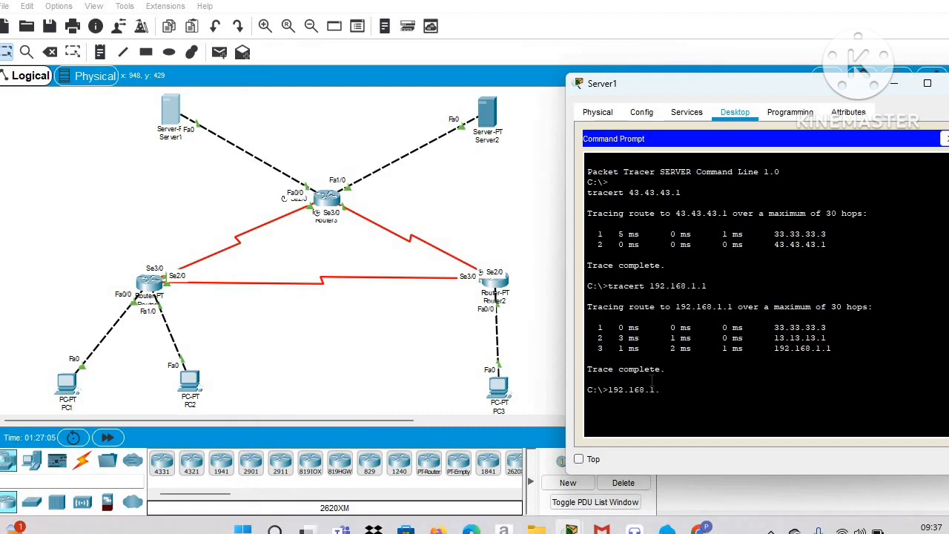
key(Return)
click(189, 387)
click(189, 387)
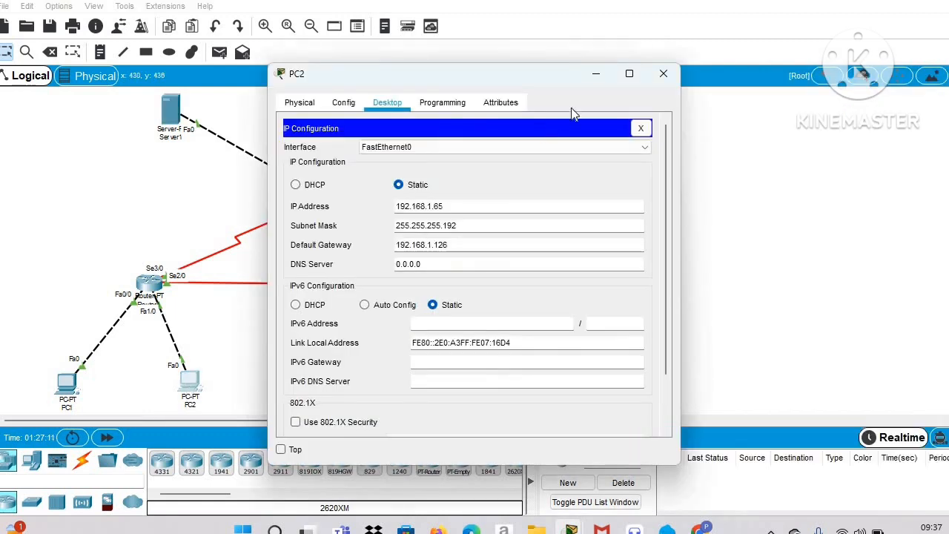
click(601, 73)
click(182, 110)
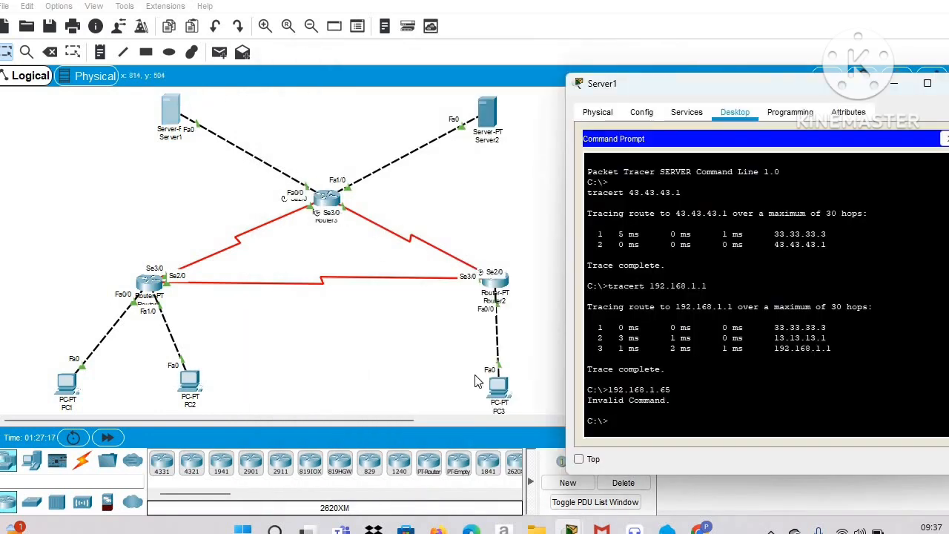
text(tracert 192.168.1.65)
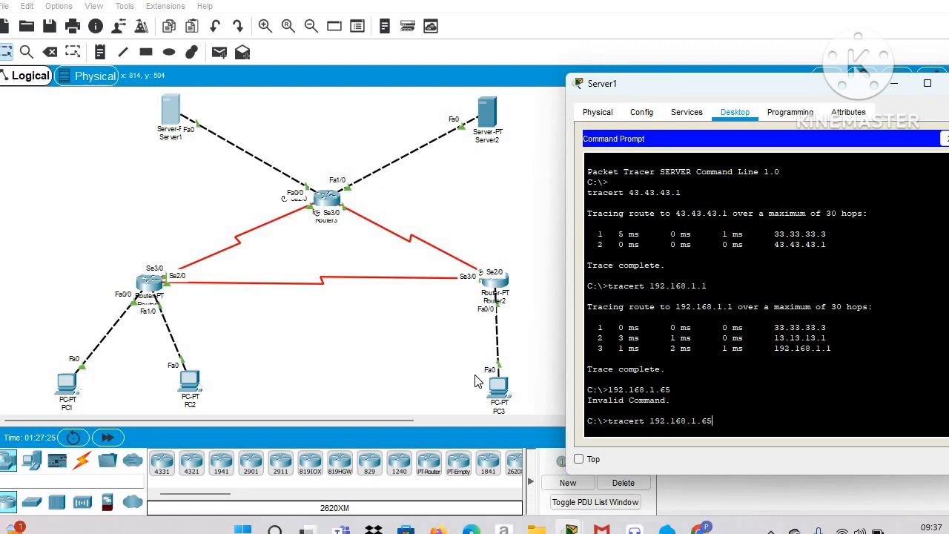
key(Return)
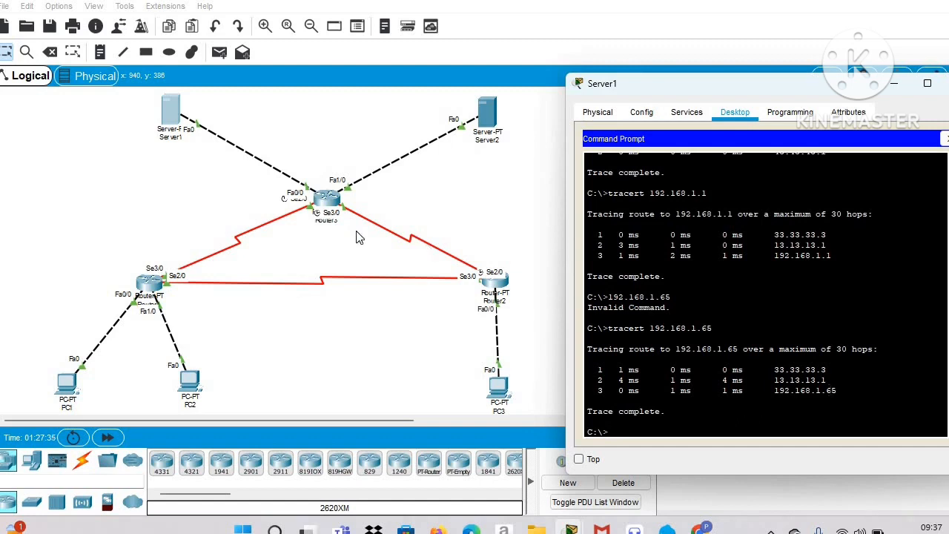
Inspect the Serial2/0 settings of Router3 and the Serial3/0 settings of Router1, then minimize Router1's window.
click(328, 201)
click(345, 106)
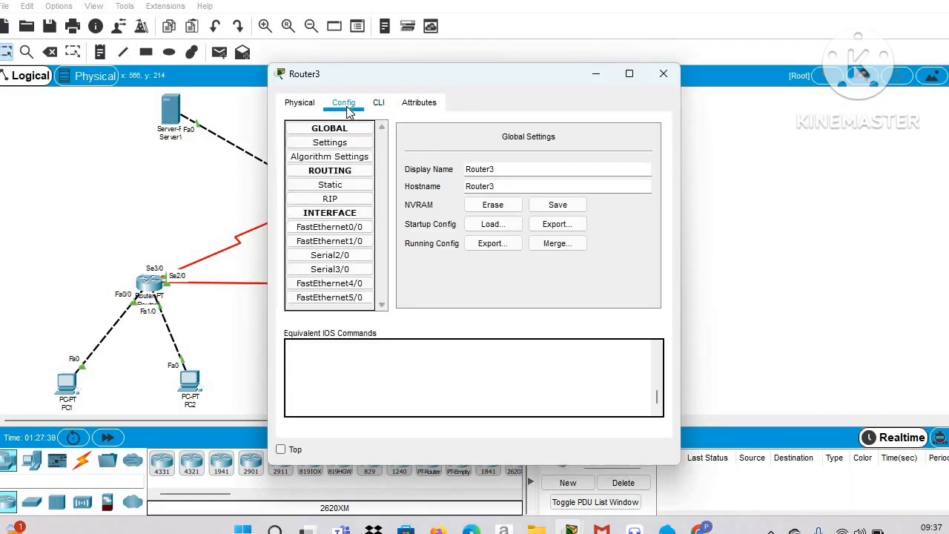
click(329, 255)
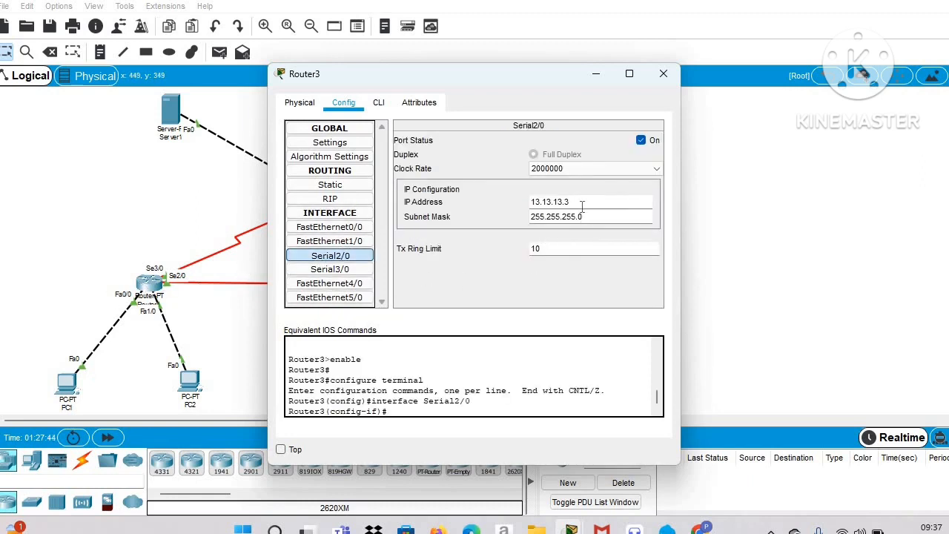
click(150, 286)
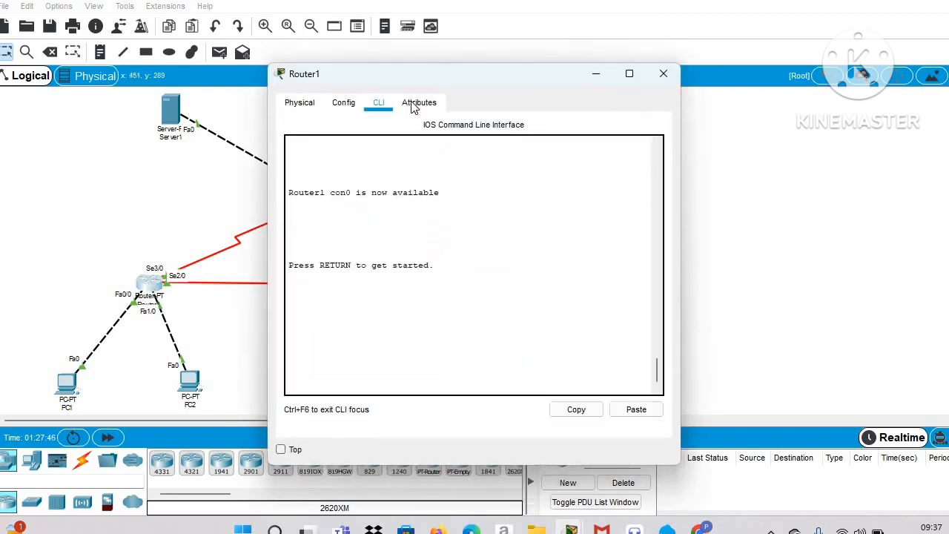
click(343, 101)
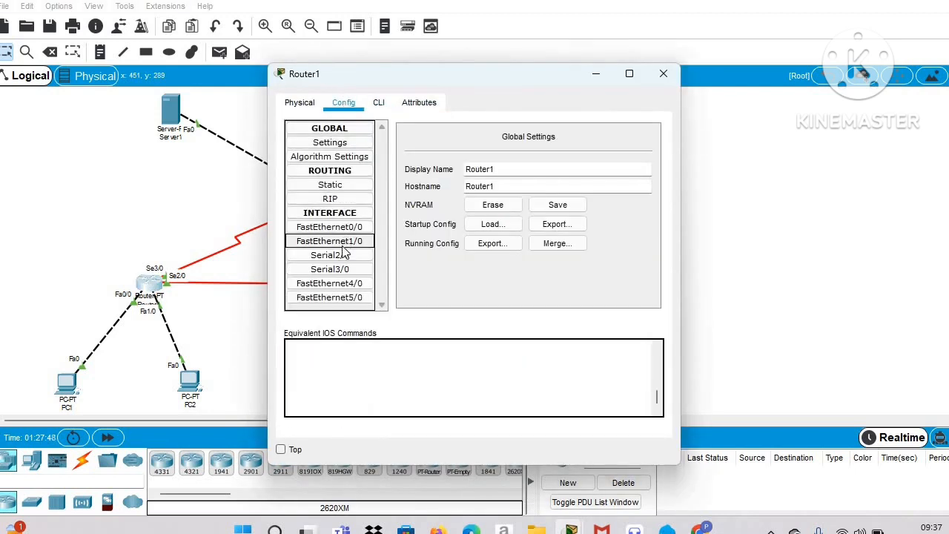
click(345, 271)
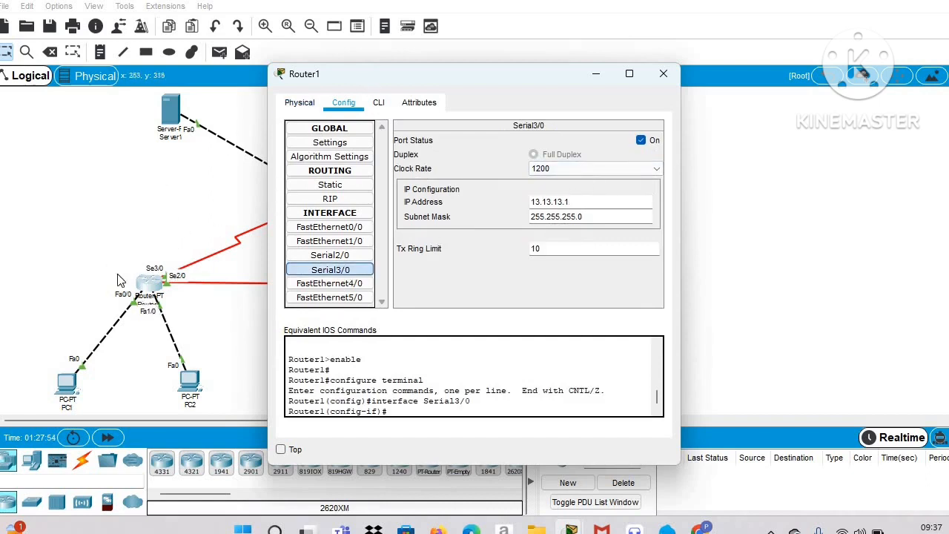
drag(482, 73, 648, 58)
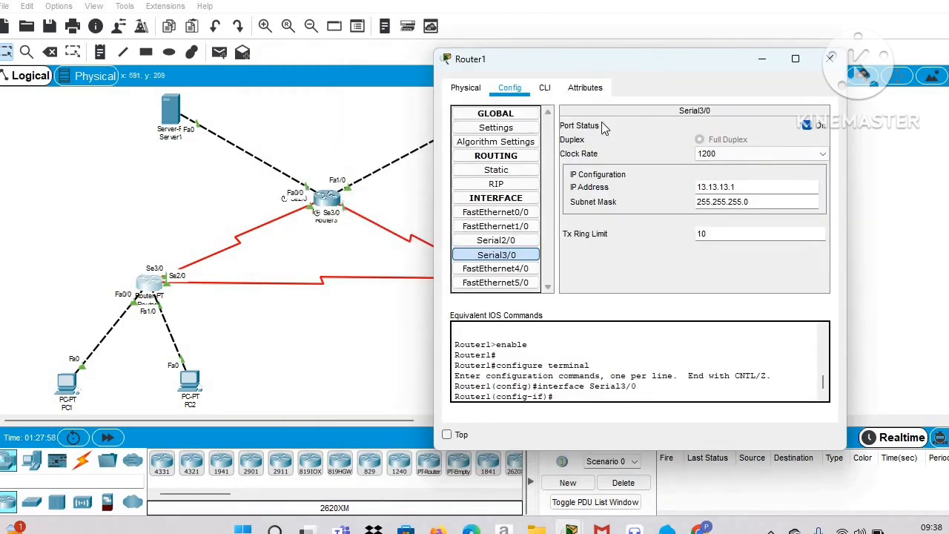
click(759, 57)
Close PC3's Command Prompt and open its IP Configuration to look up its IP address.
click(171, 105)
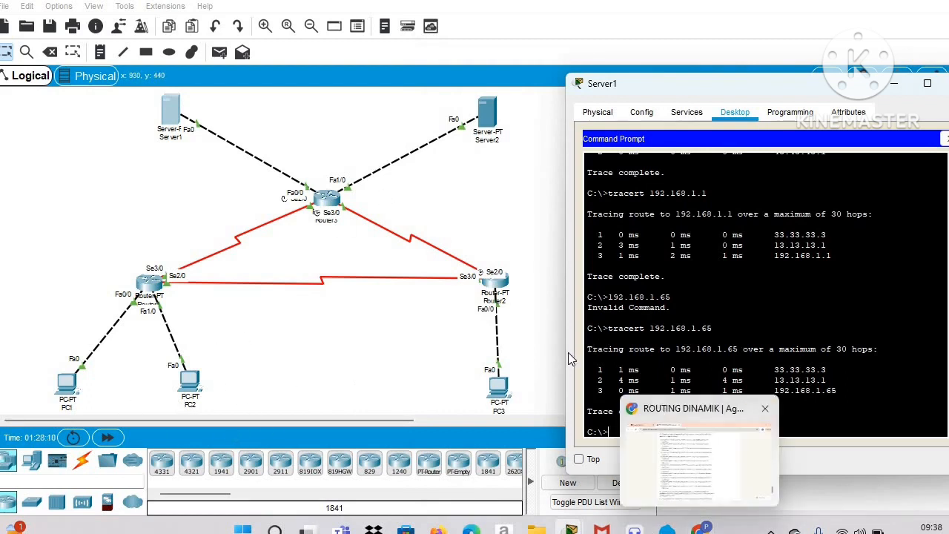
click(498, 387)
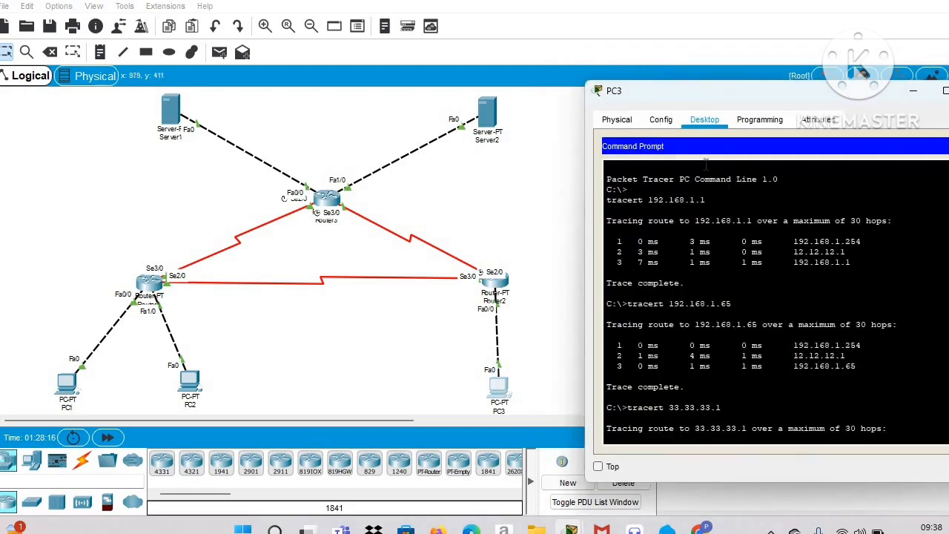
click(664, 126)
click(704, 120)
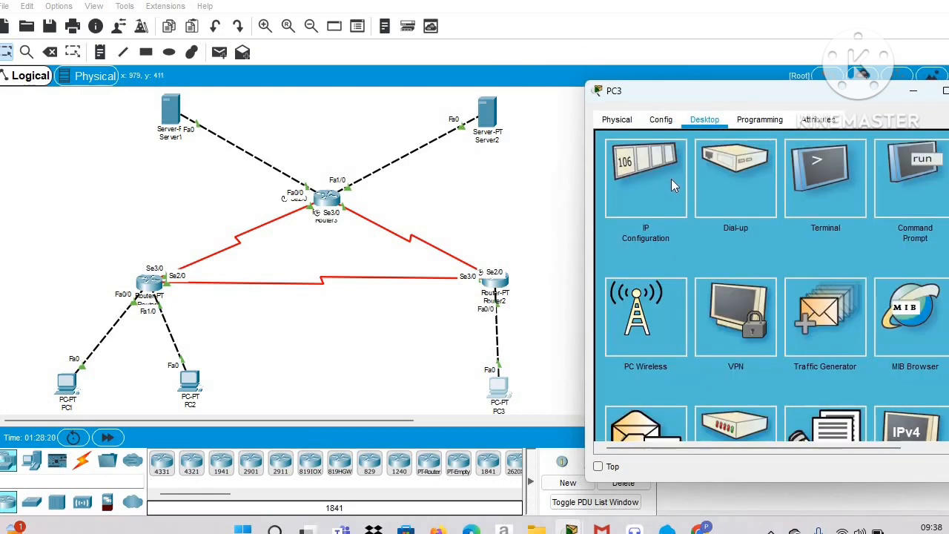
click(671, 179)
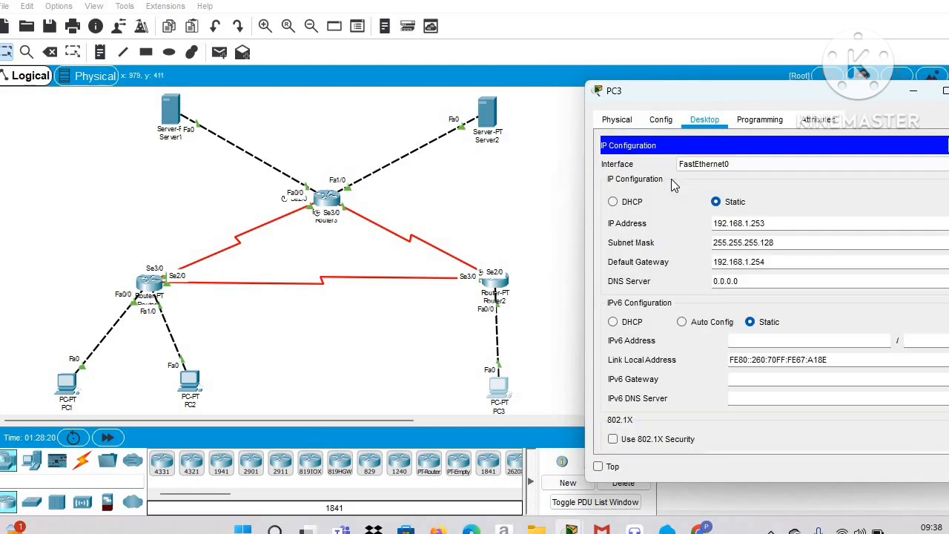
Run tracert 192.168.1.253 from Server1's Command Prompt to trace the route to PC3.
click(171, 113)
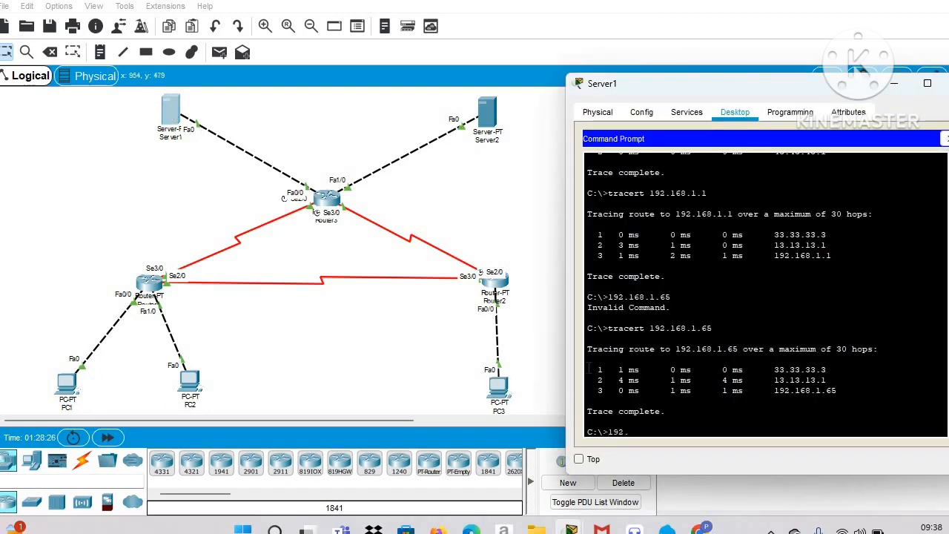
key(BackSpace)
key(BackSpace)
text(tracert 192.168.1.2)
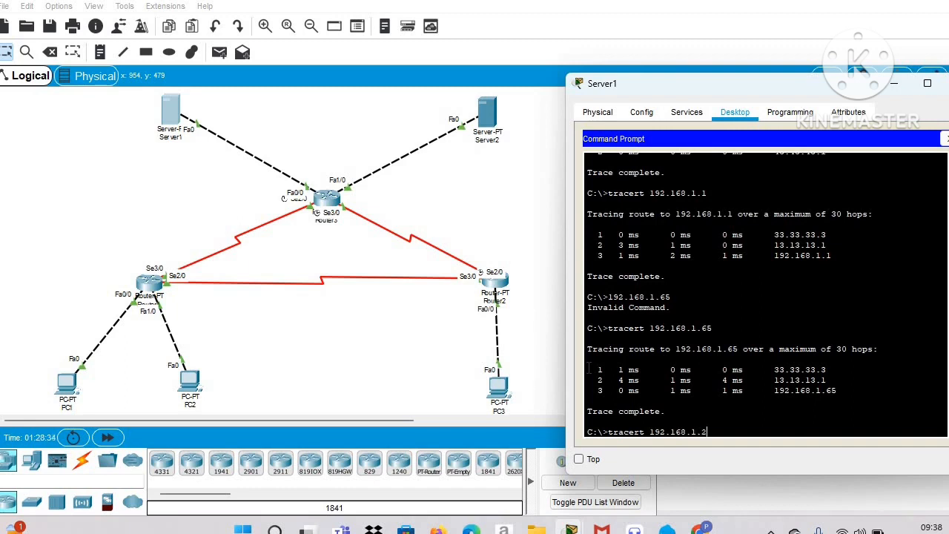
text(53)
key(Return)
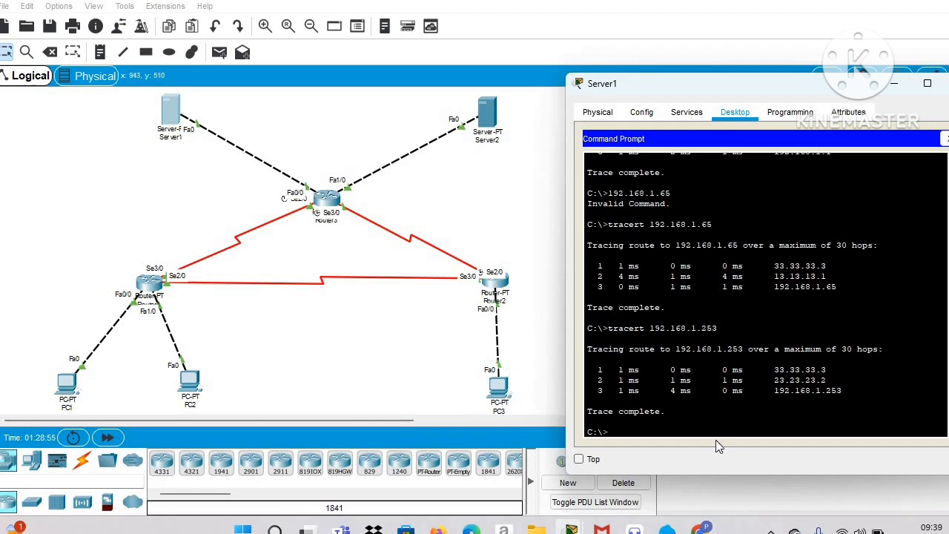
Consult the R1-R3 link-failure task on the routing page and turn off Router1's Serial3/0 port in Packet Tracer.
mouse_move(698, 528)
mouse_move(703, 453)
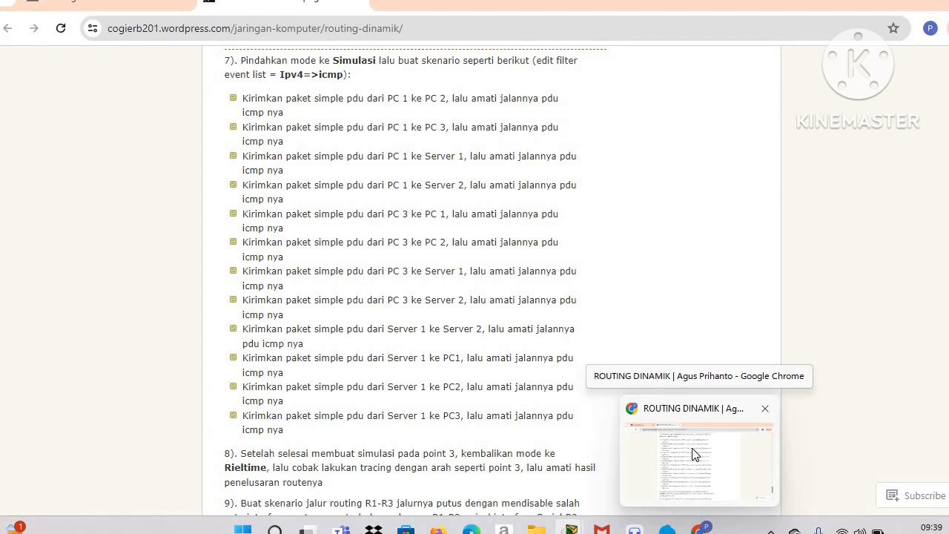
click(694, 453)
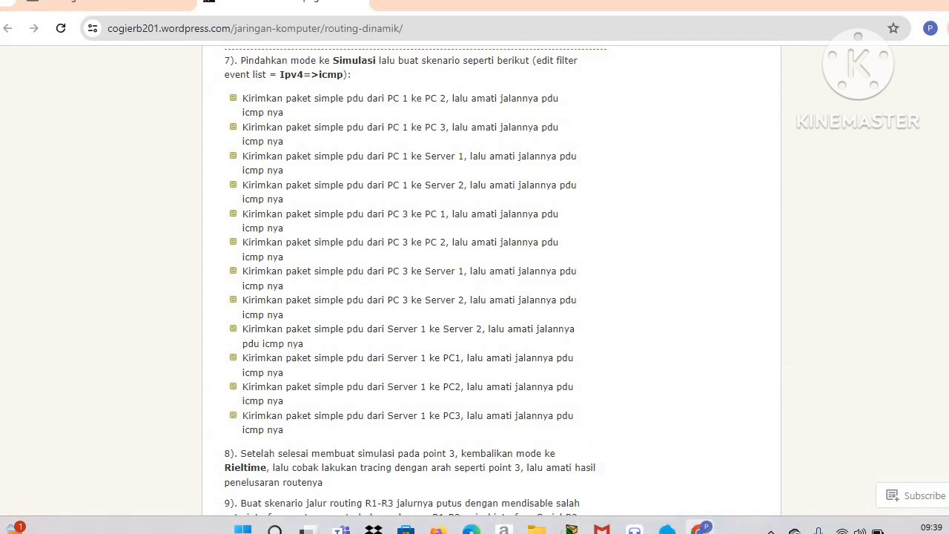
scroll(475, 282, down, 3)
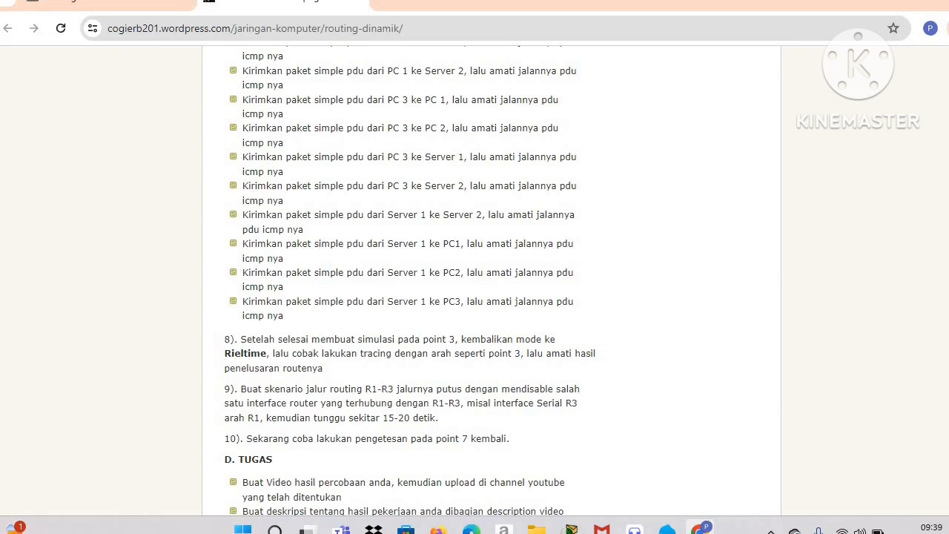
scroll(768, 472, up, 2)
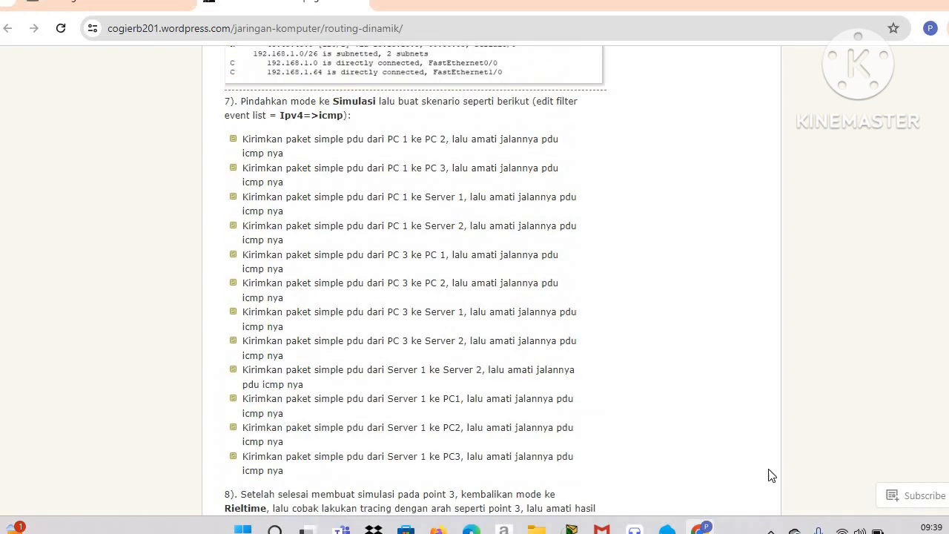
mouse_move(667, 529)
mouse_move(571, 529)
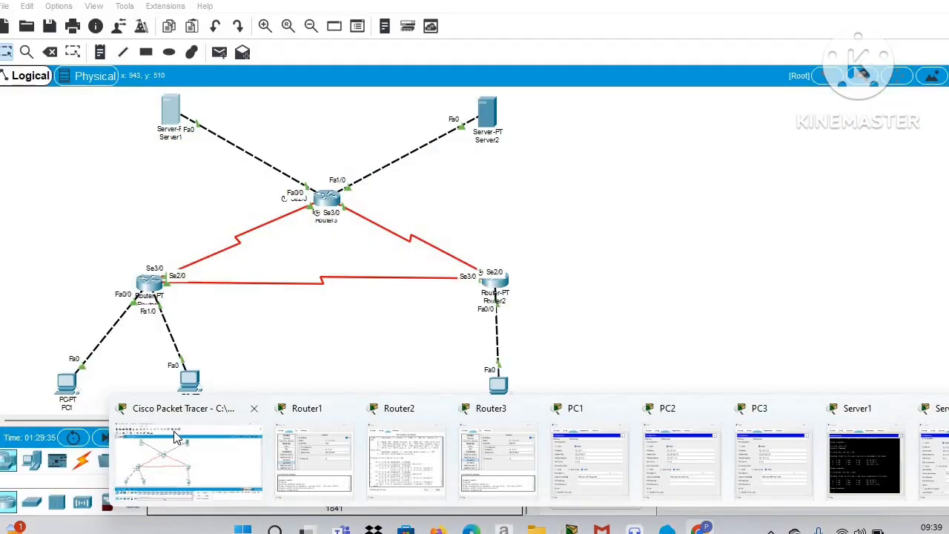
click(176, 437)
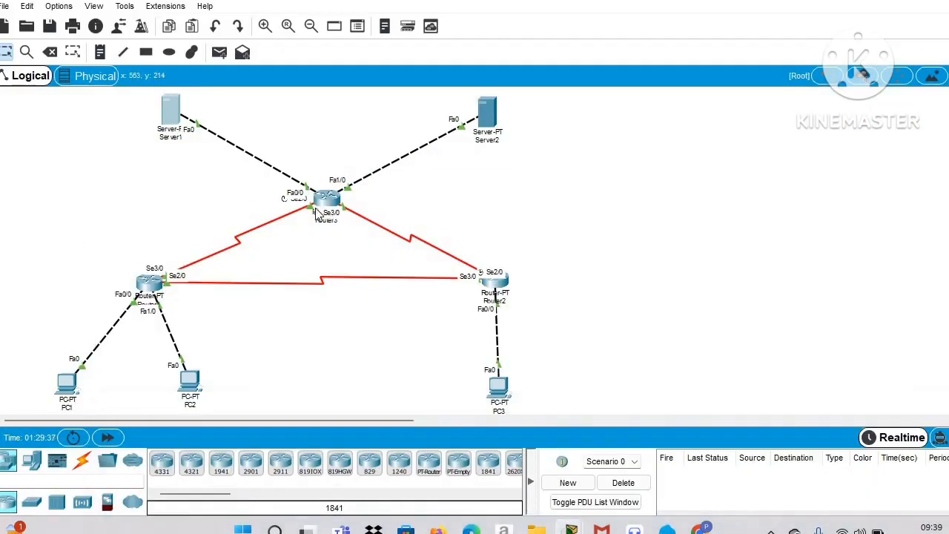
click(149, 282)
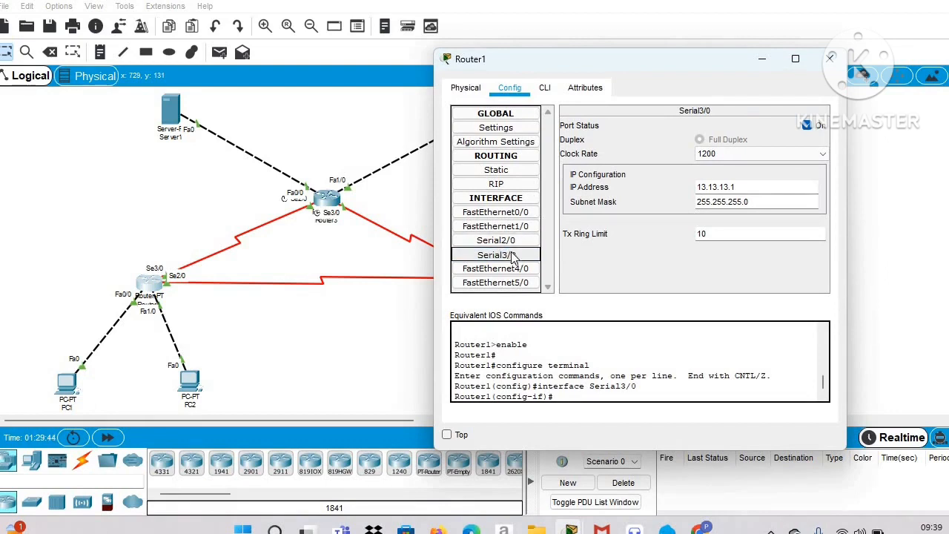
click(806, 126)
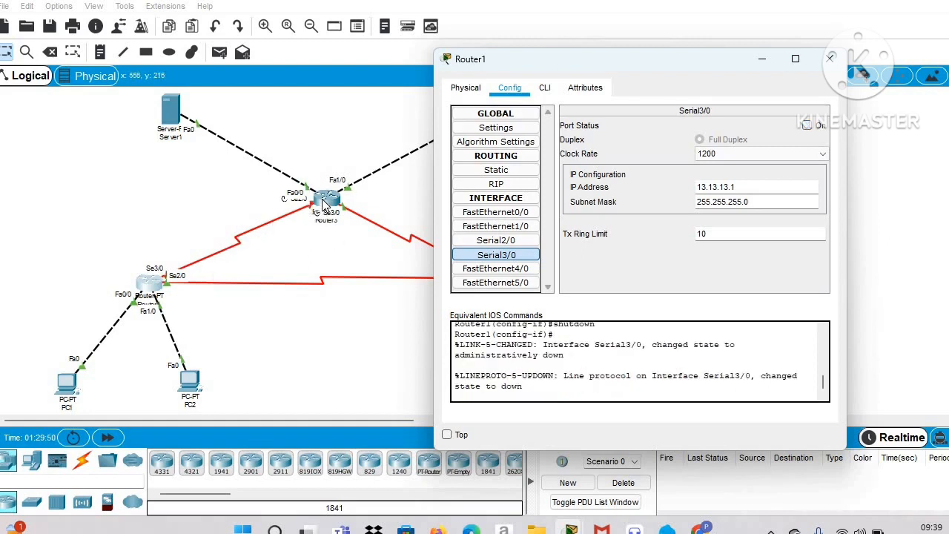
click(764, 59)
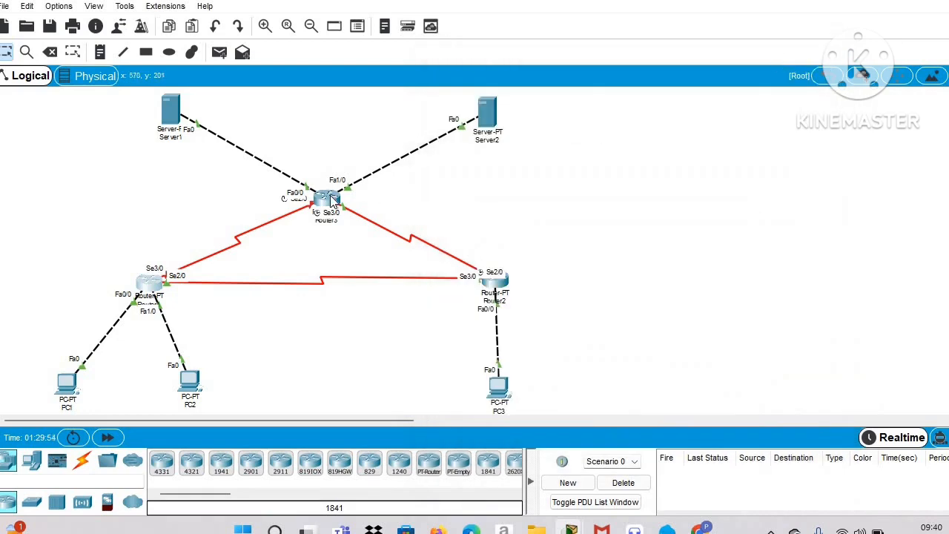
Examine Router3's Serial3/0 and Serial2/0 interface settings and minimize its window.
click(332, 202)
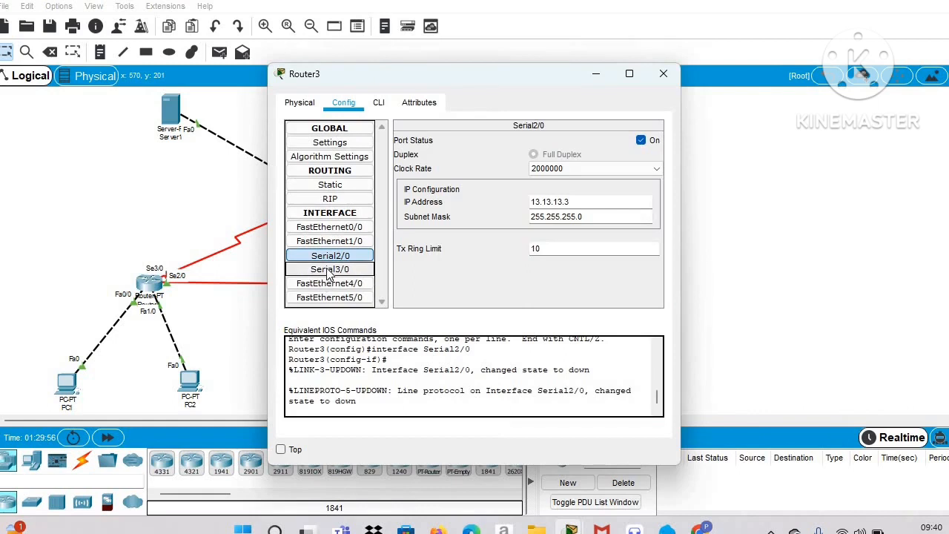
click(330, 271)
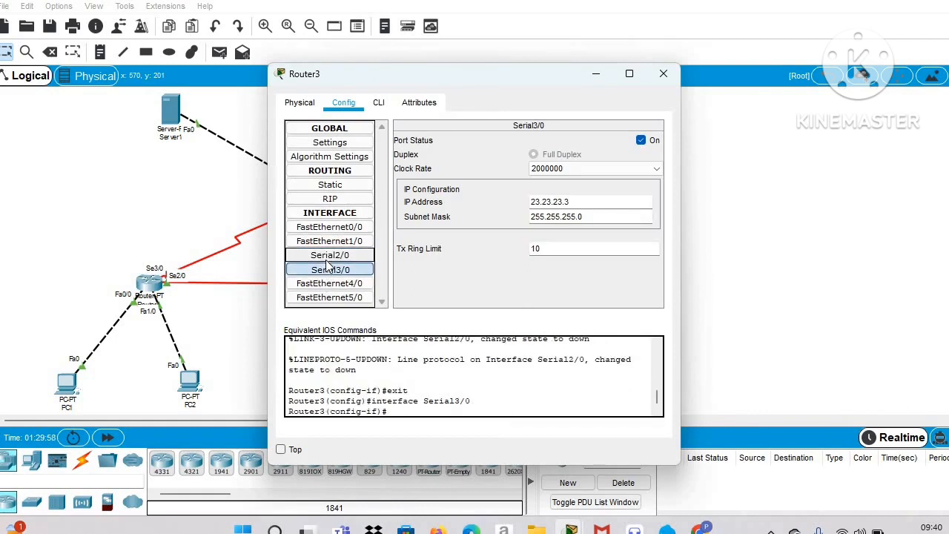
click(329, 256)
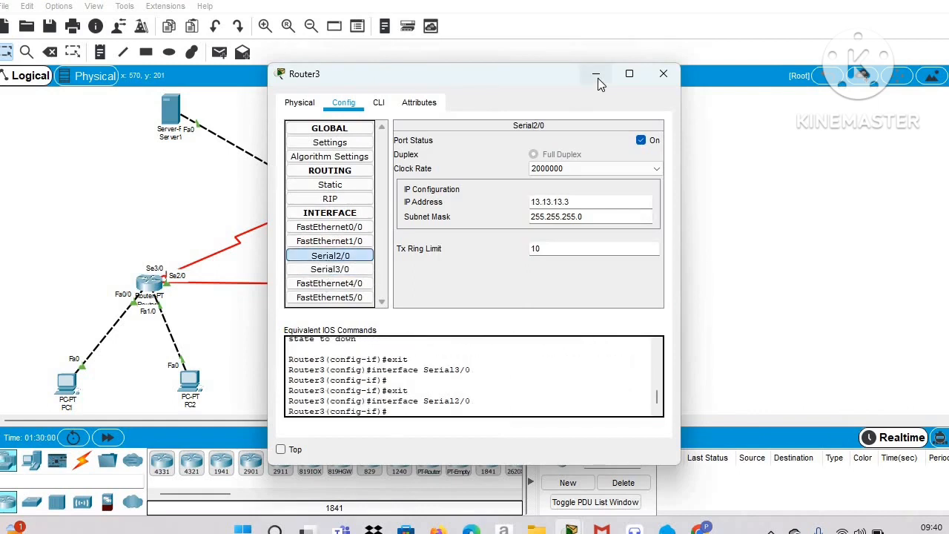
click(596, 77)
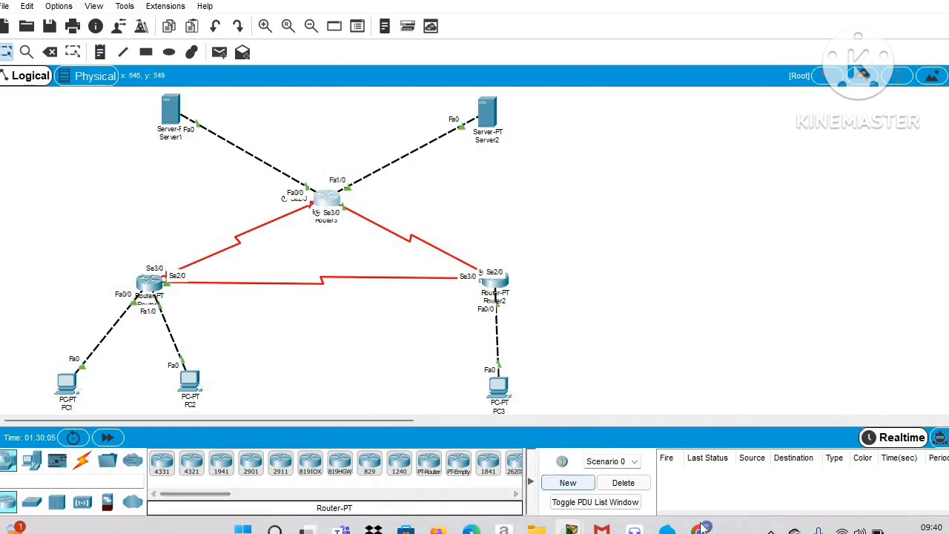
Consult the point 7 list of simple PDU tests on the routing page in Chrome and return to the Packet Tracer topology.
mouse_move(702, 527)
mouse_move(659, 450)
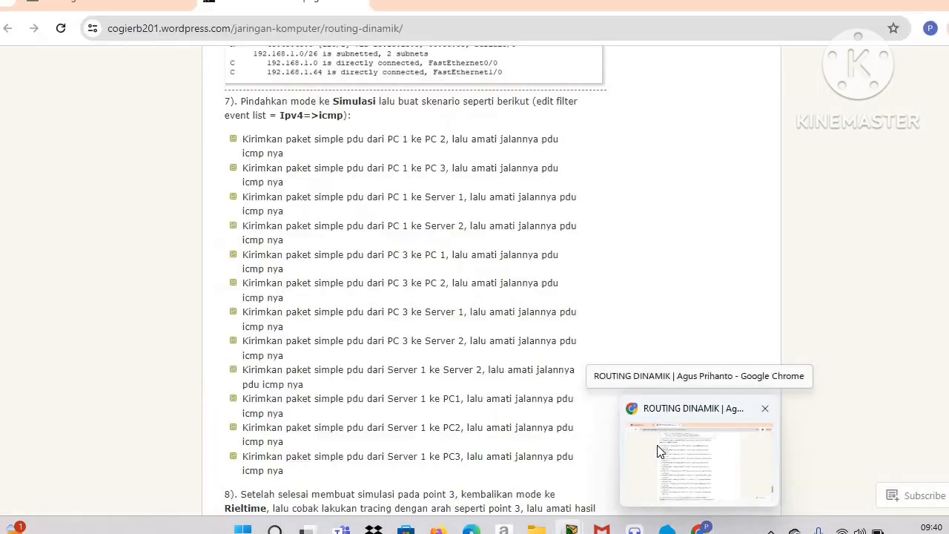
click(658, 450)
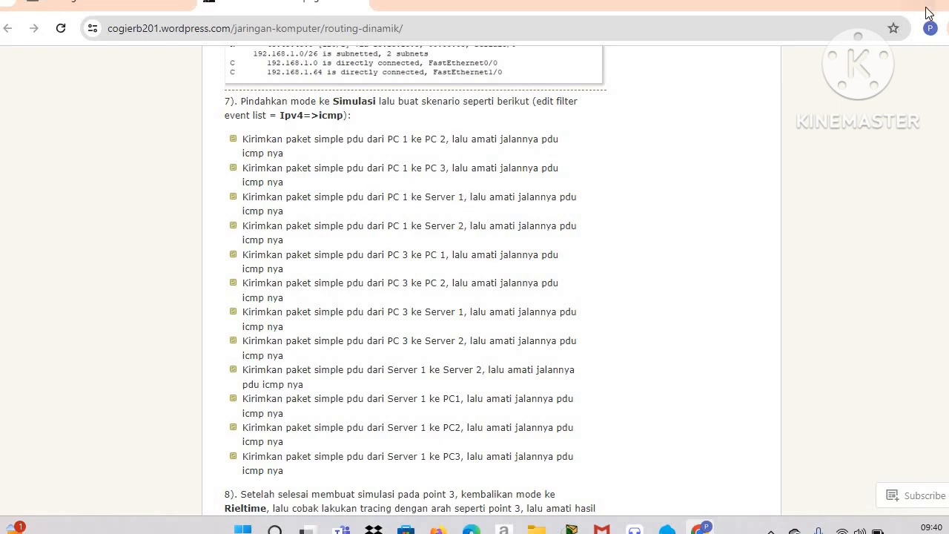
mouse_move(634, 528)
click(570, 529)
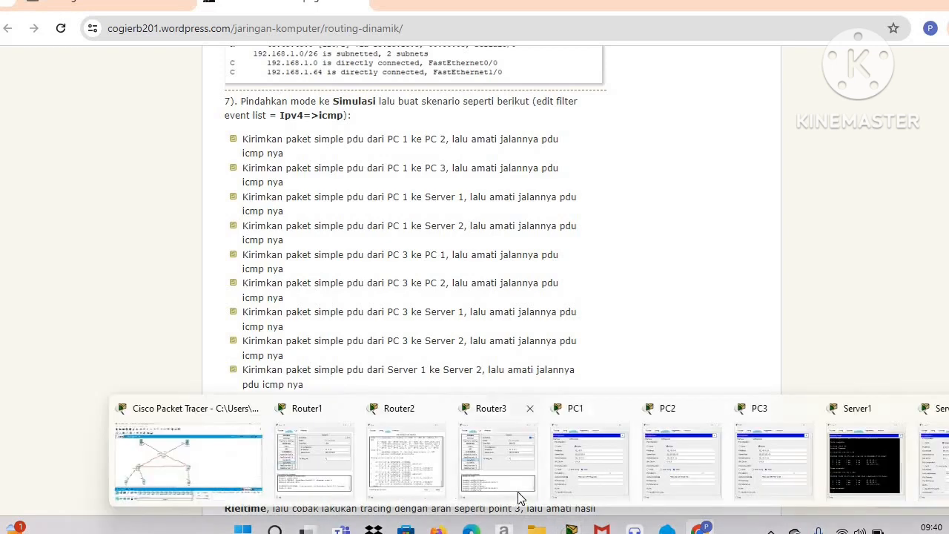
click(197, 437)
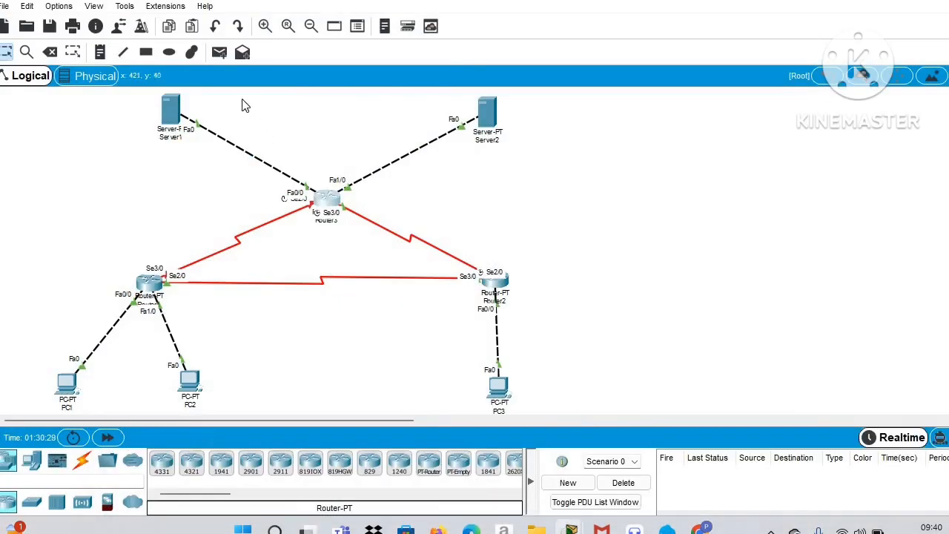
Send a simple PDU from PC1 to Server1 and switch from Realtime to Simulation mode.
click(221, 53)
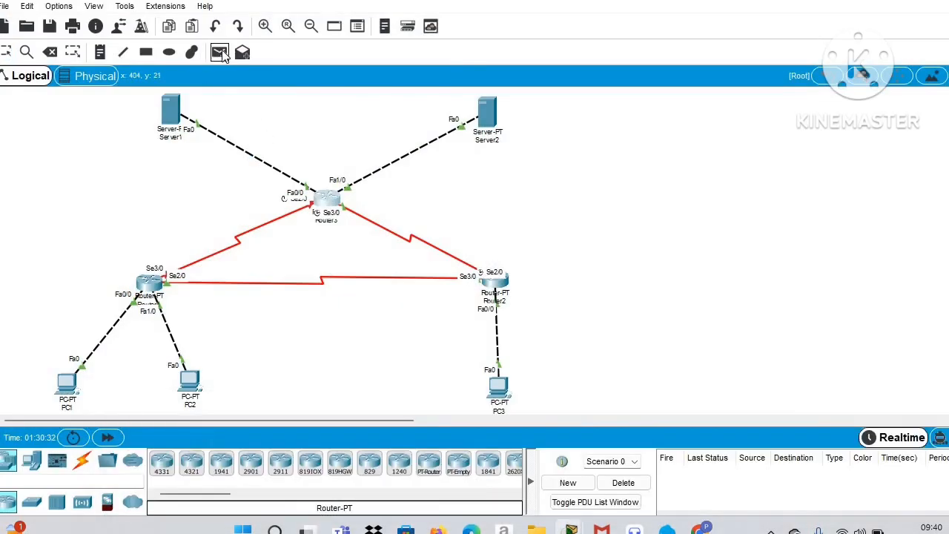
click(59, 383)
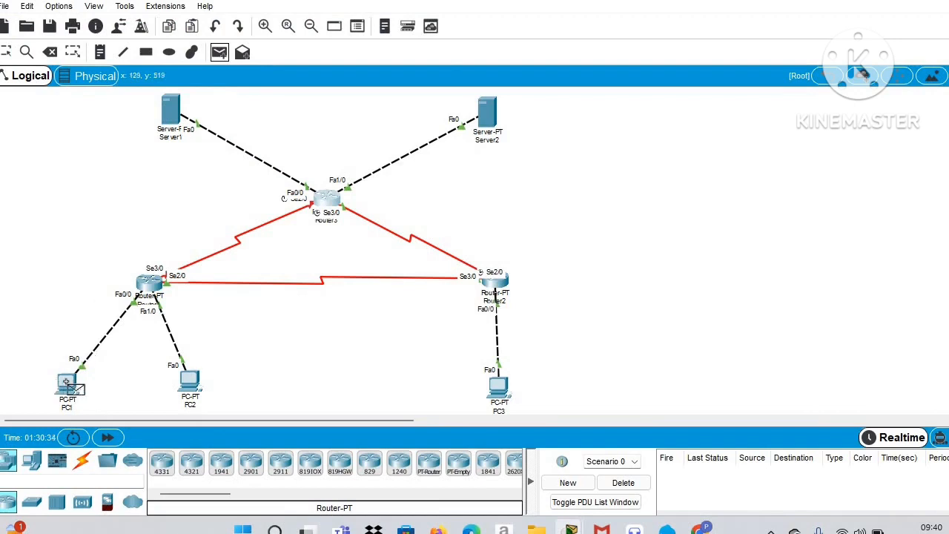
click(172, 117)
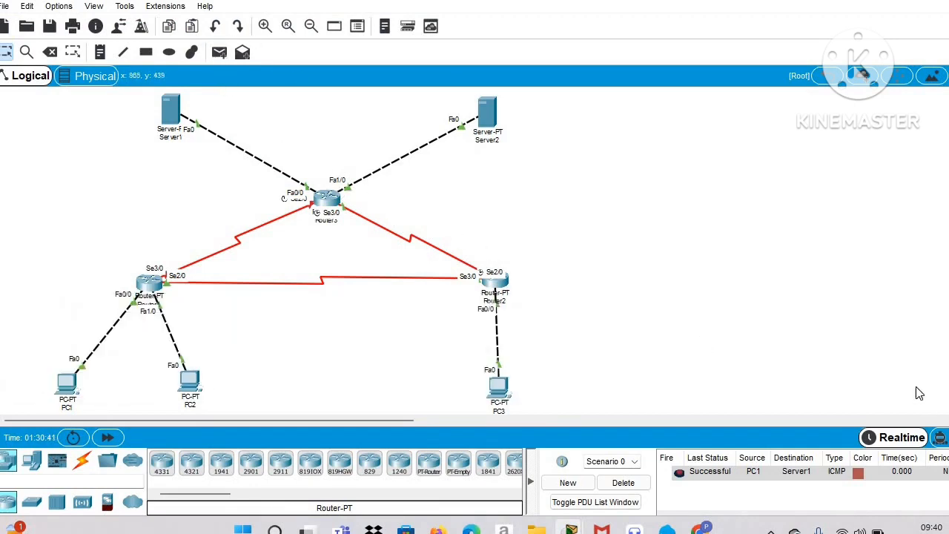
click(939, 438)
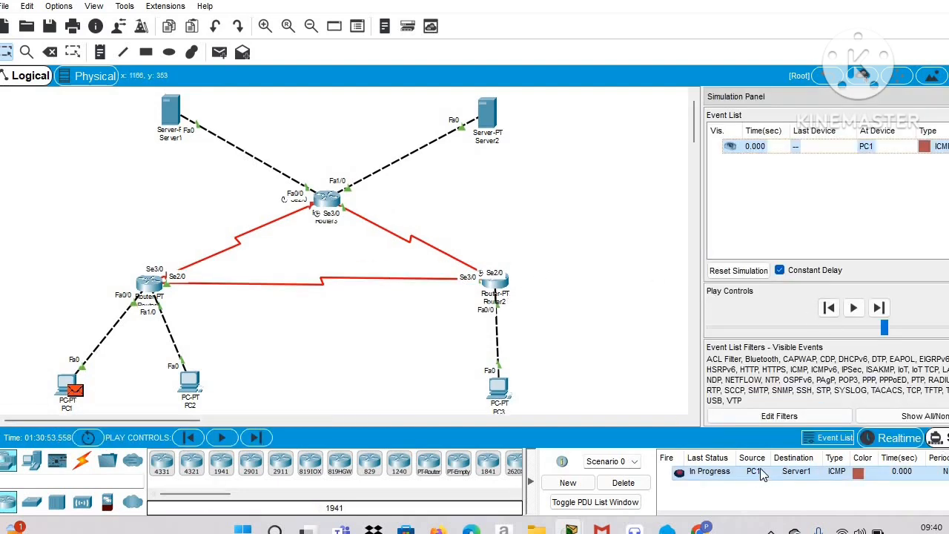
Step the simulation forward until the PC1-to-Server1 packet completes its round trip, and delete the scenario.
click(873, 311)
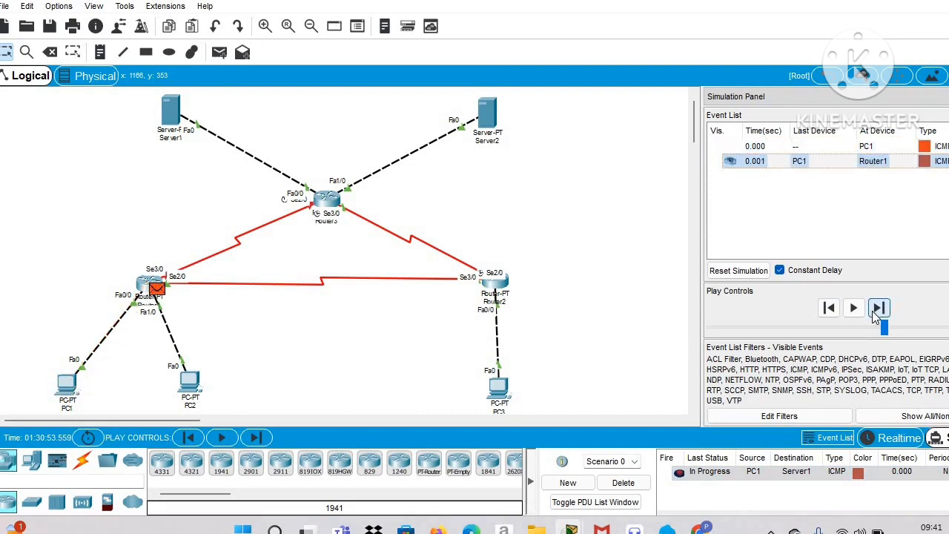
click(875, 312)
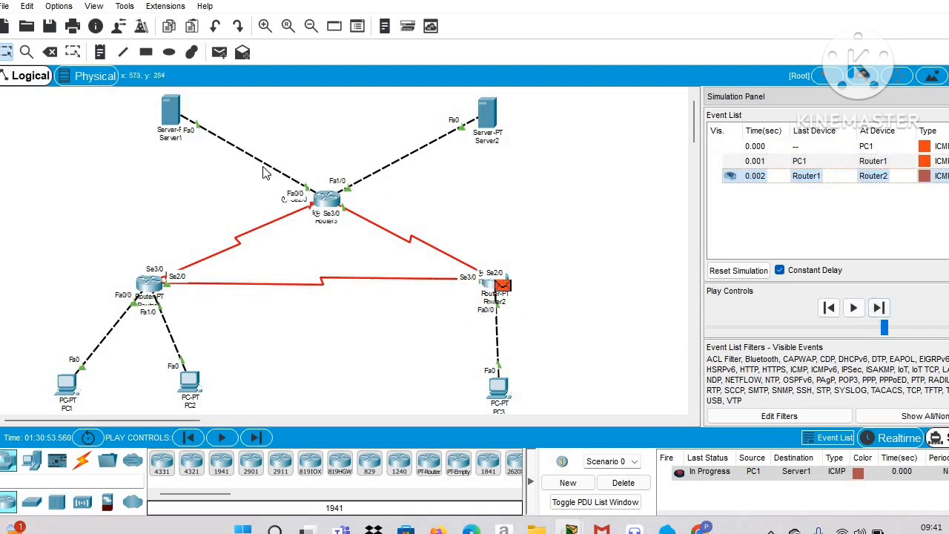
click(885, 317)
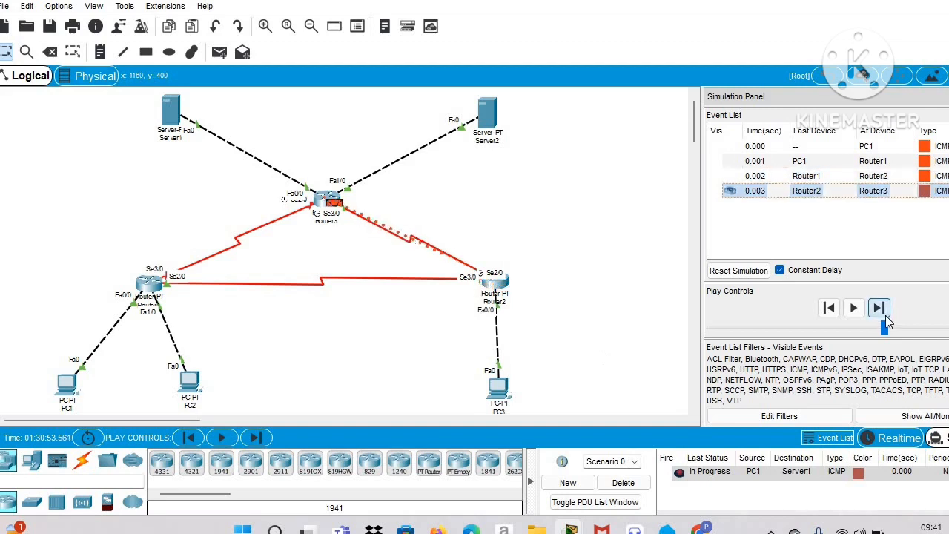
click(885, 315)
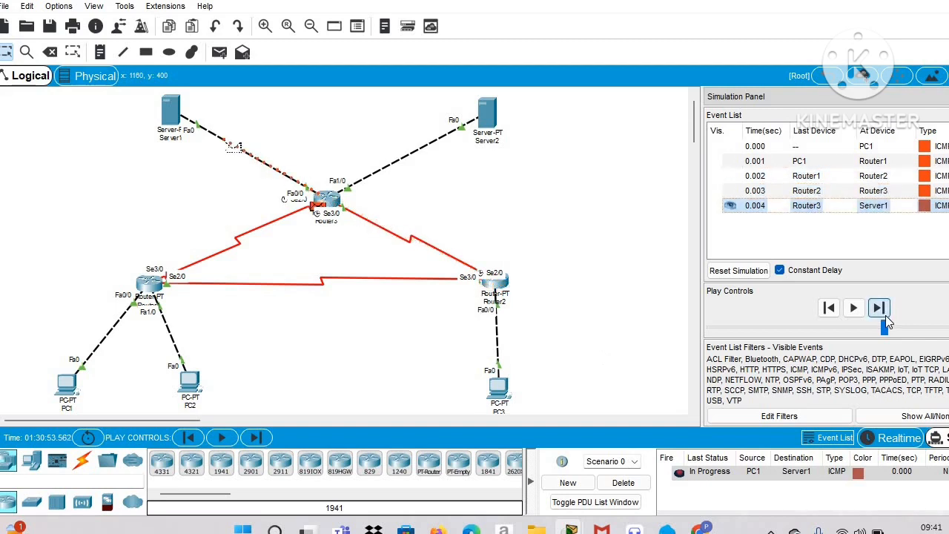
click(885, 315)
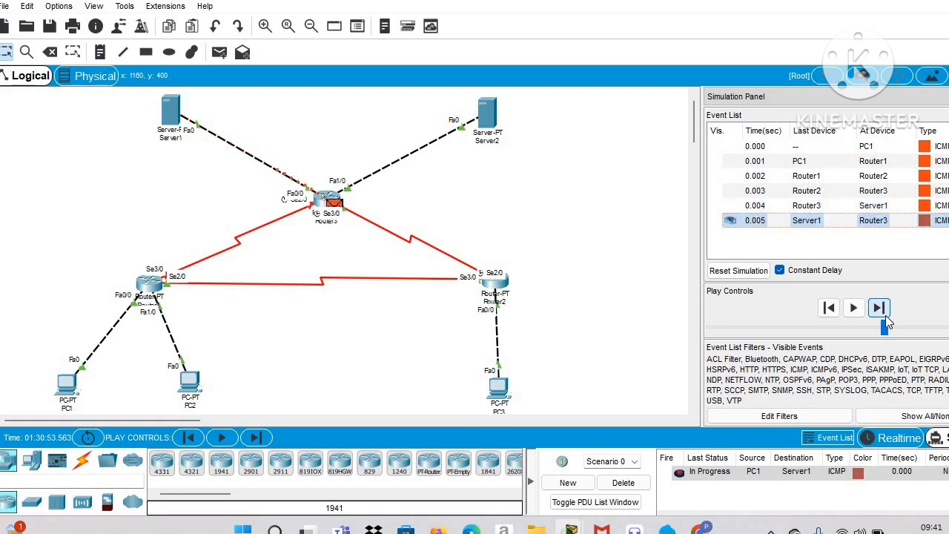
click(885, 315)
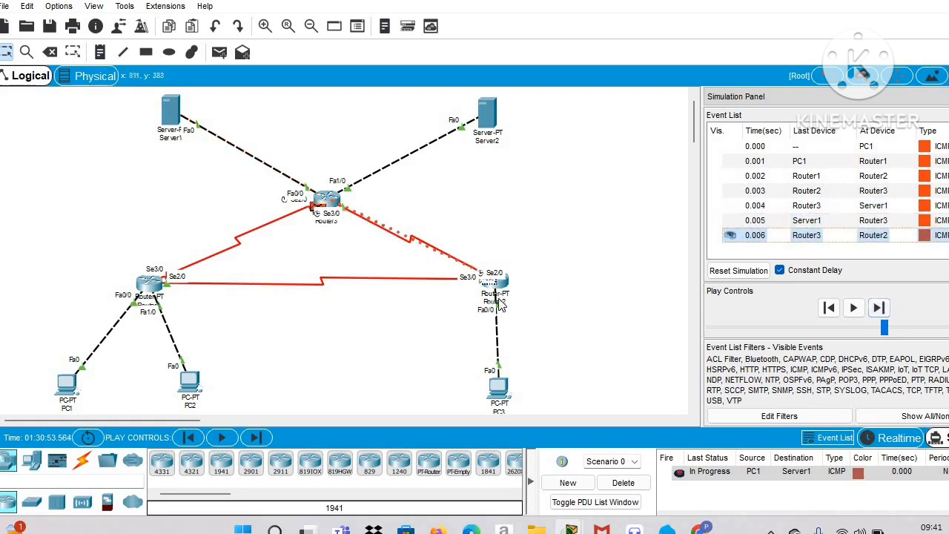
click(879, 307)
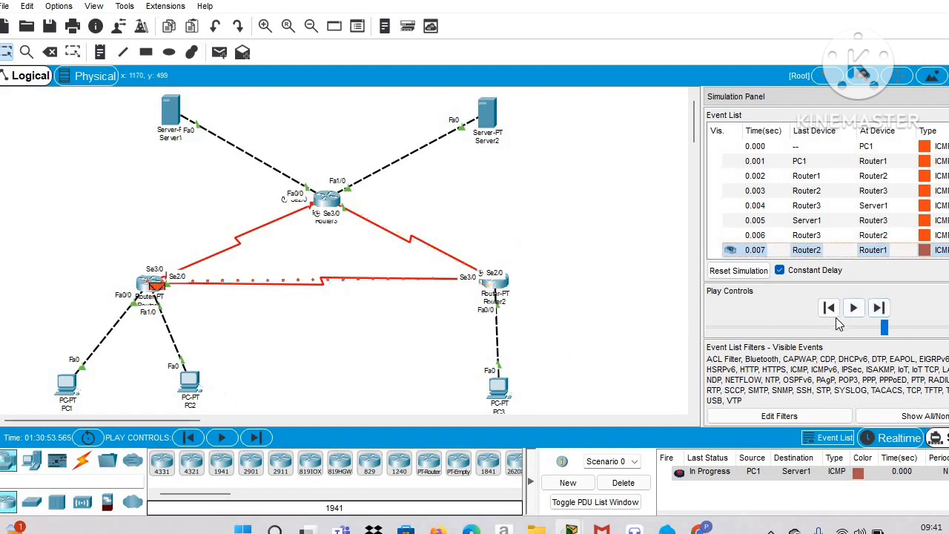
click(878, 308)
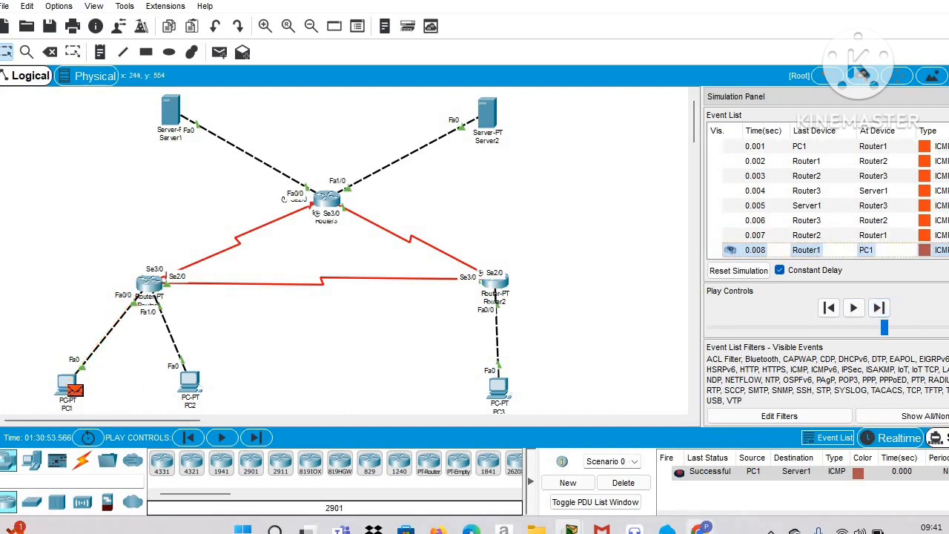
click(623, 482)
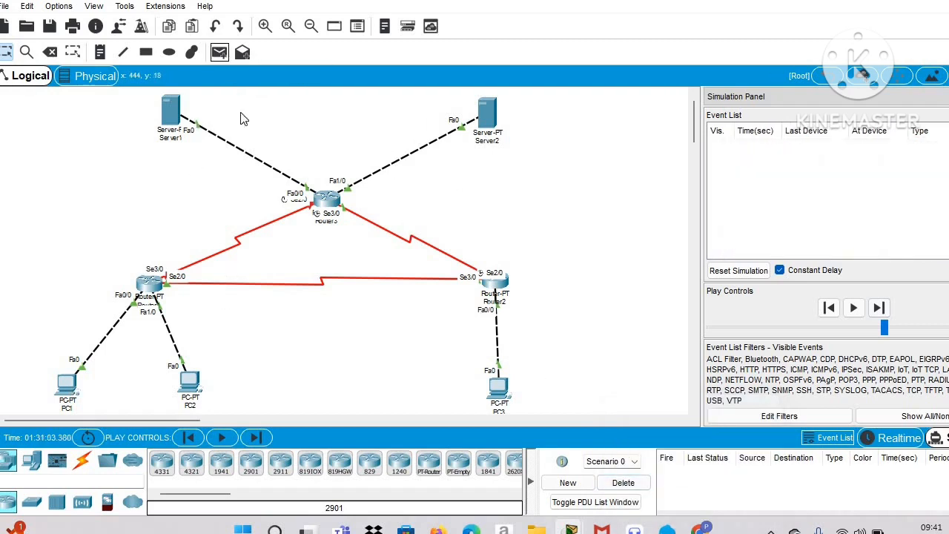
Add a simple PDU from PC1 to Server2 in Simulation mode.
click(220, 53)
click(68, 385)
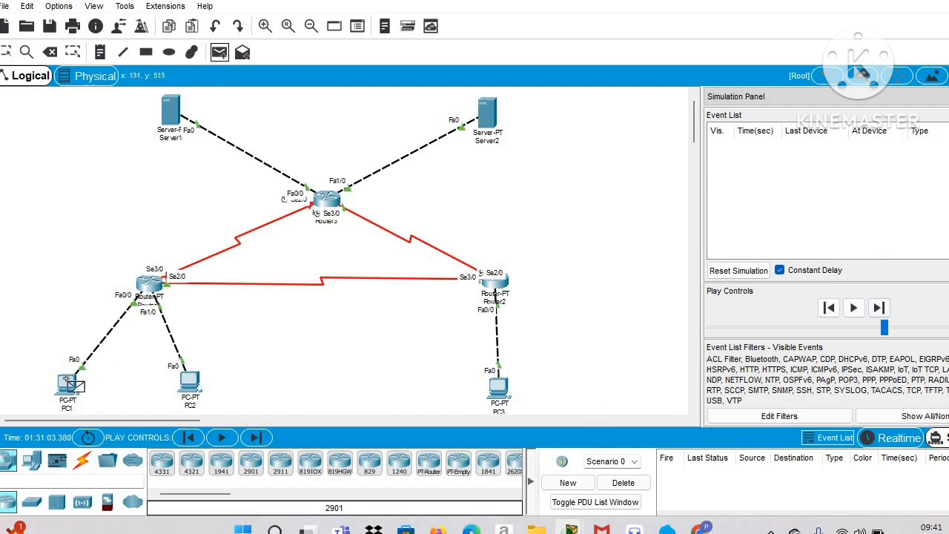
click(490, 117)
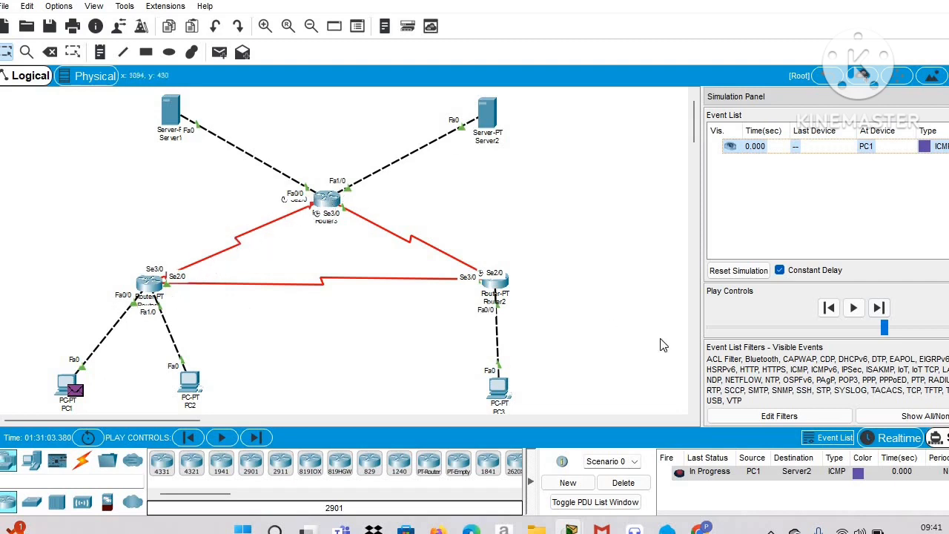
Step the simulation forward until the PC1-to-Server2 packet completes its round trip, and delete the scenario.
click(879, 308)
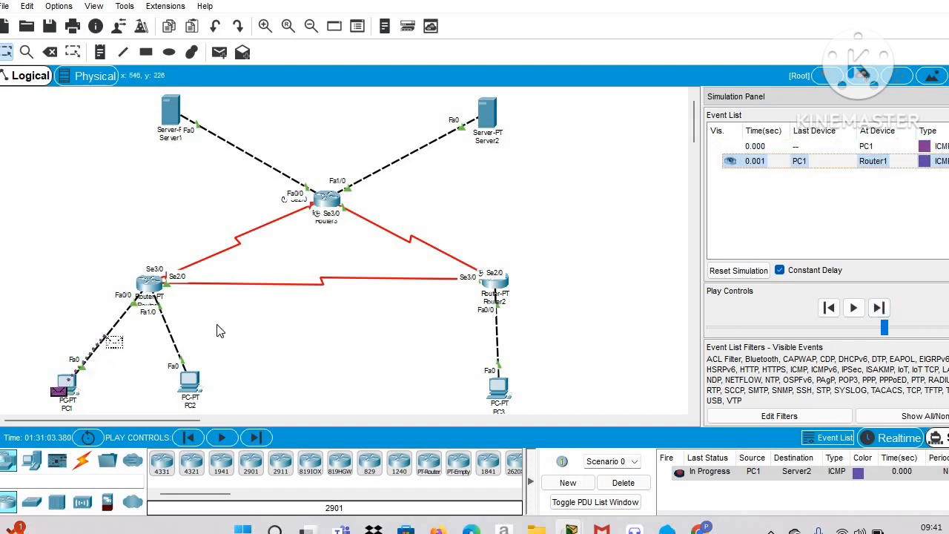
click(879, 308)
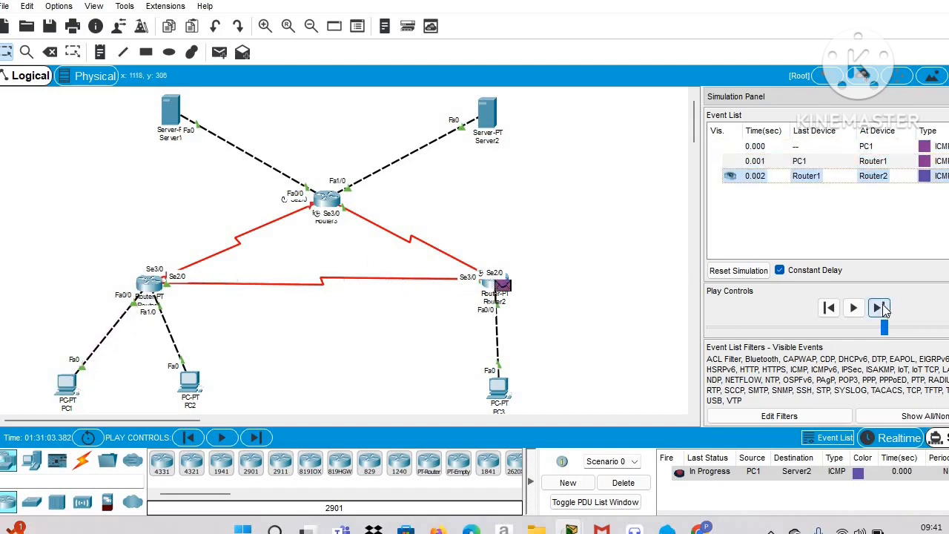
click(880, 308)
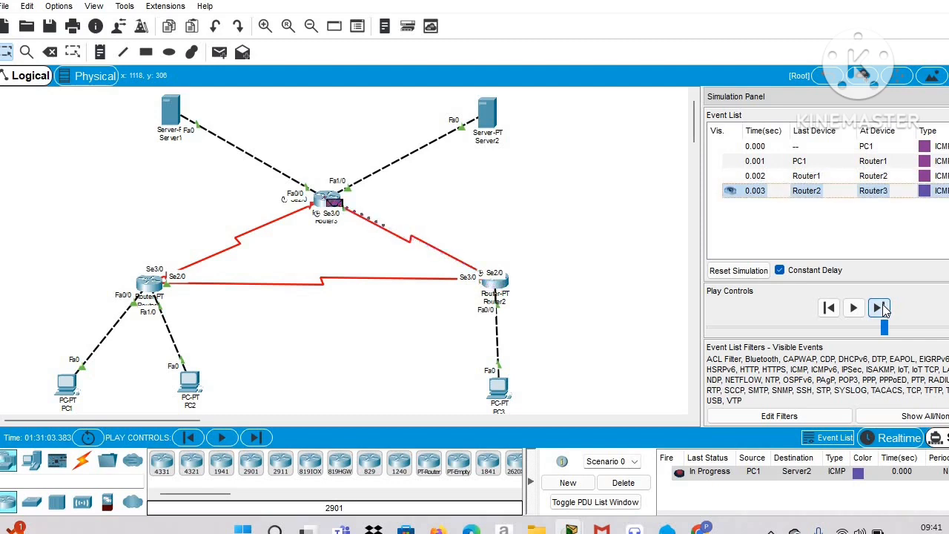
click(879, 308)
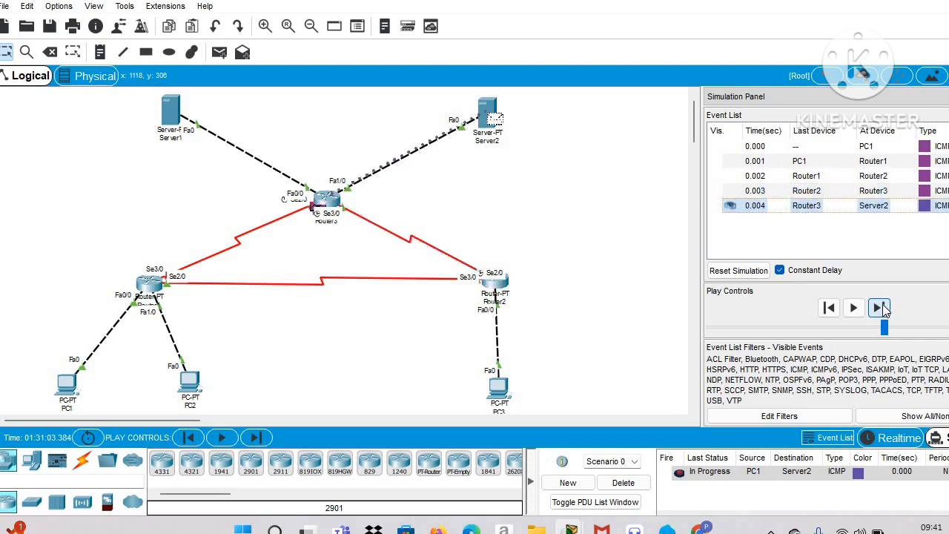
click(881, 308)
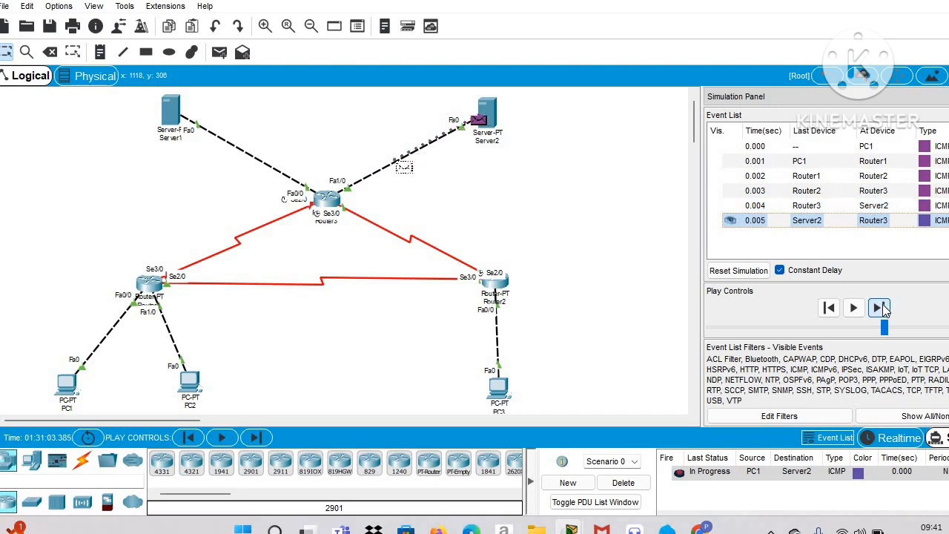
click(881, 308)
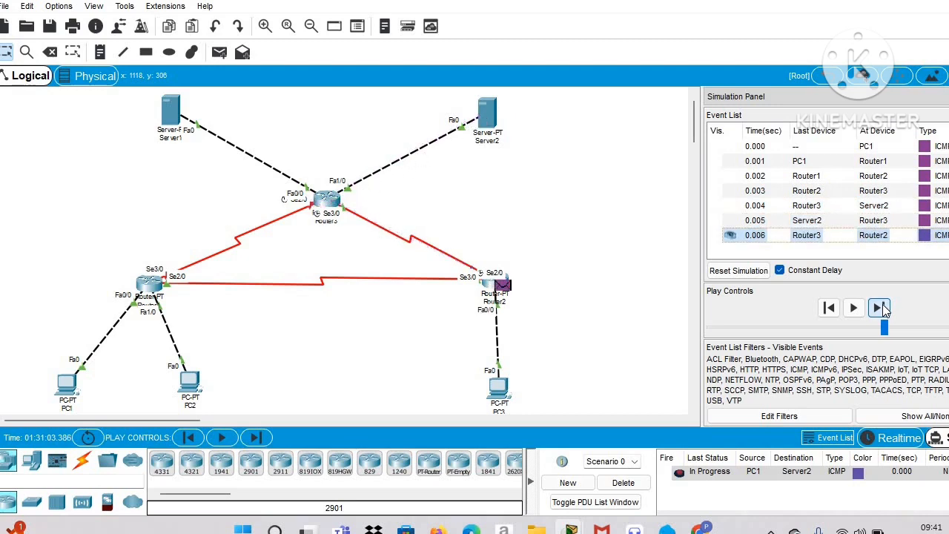
click(880, 308)
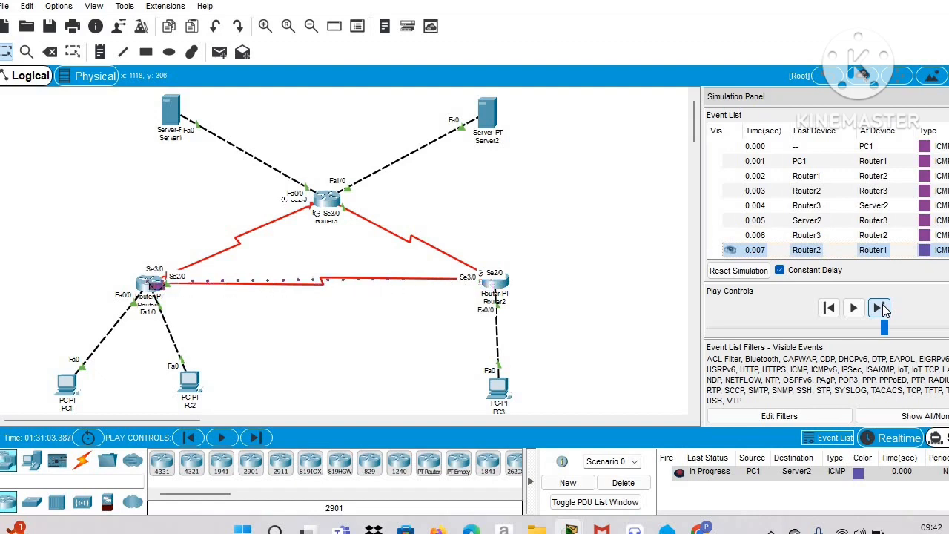
click(881, 308)
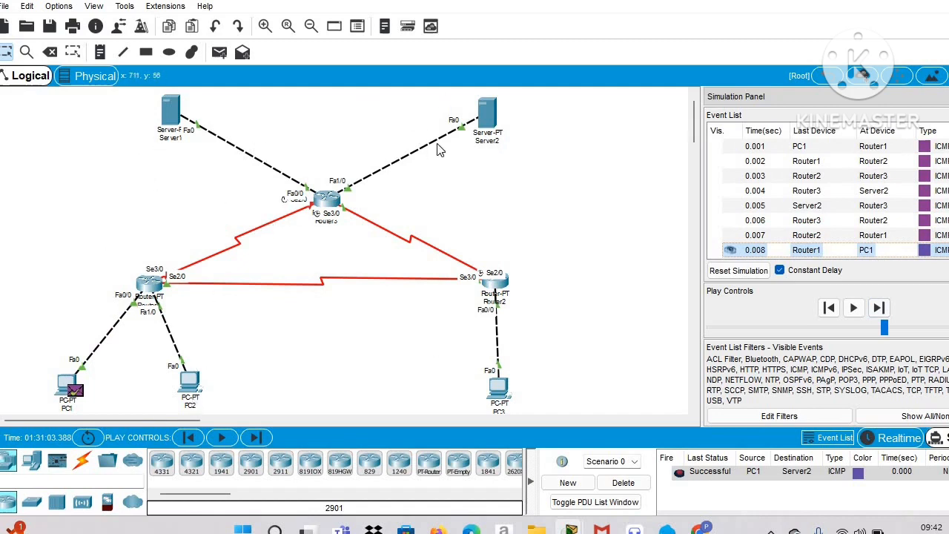
click(622, 483)
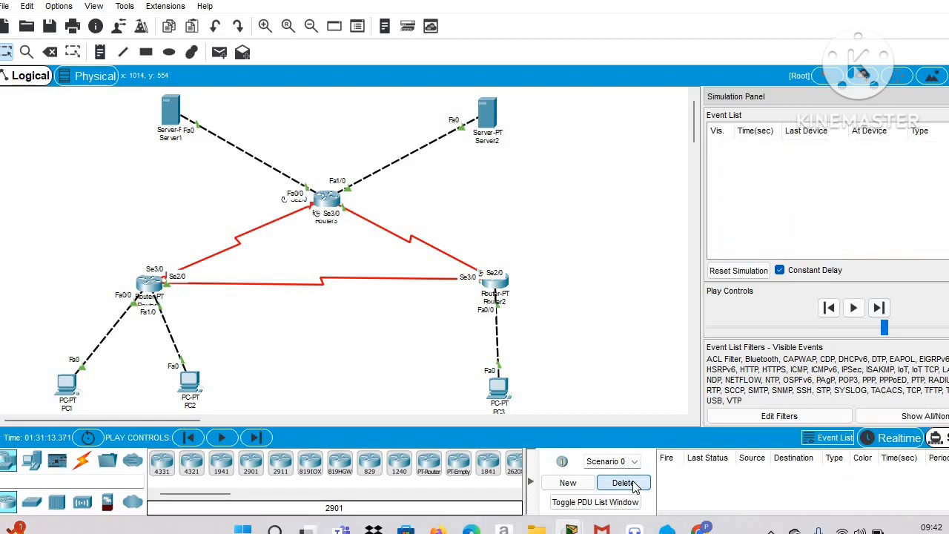
Switch to the routing page in Chrome and review the remaining point 7 tests and the task that follows.
mouse_move(699, 529)
click(699, 453)
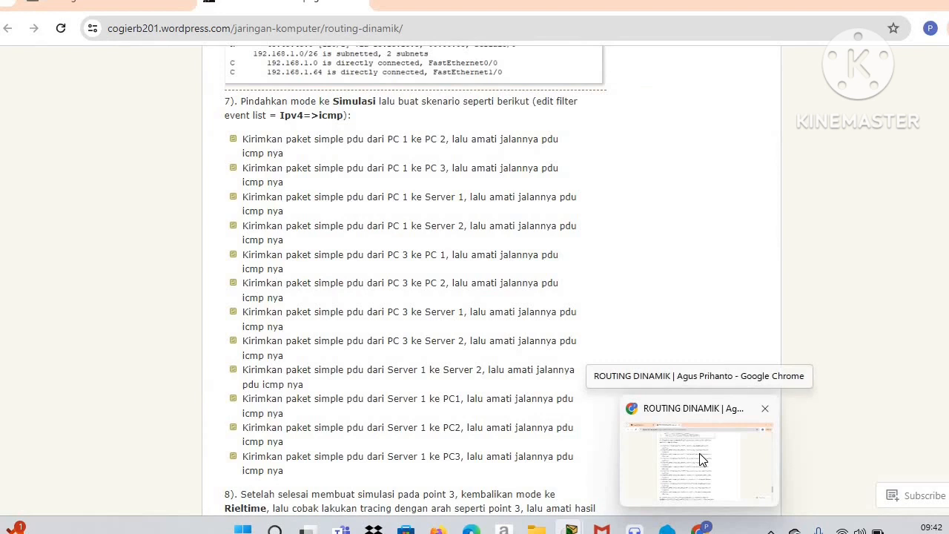
click(654, 413)
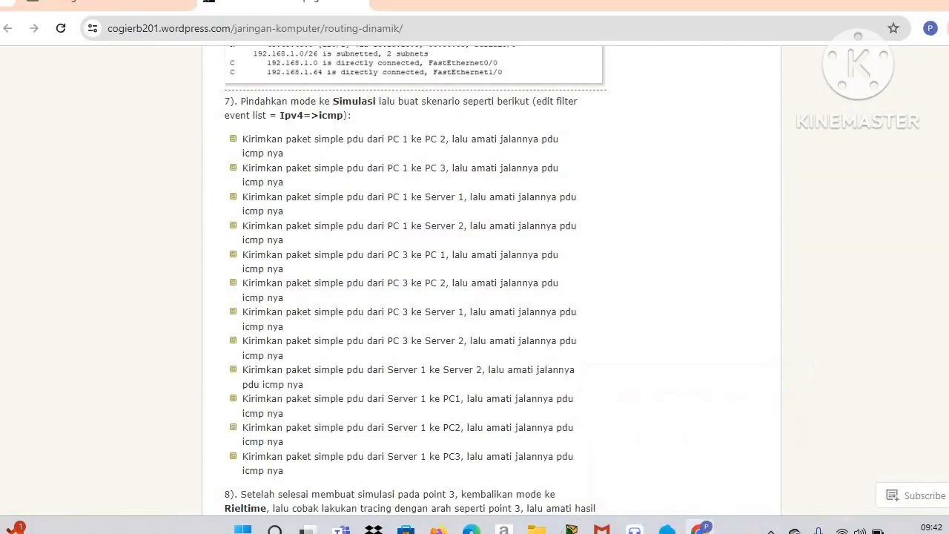
scroll(647, 257, down, 2)
scroll(647, 257, up, 2)
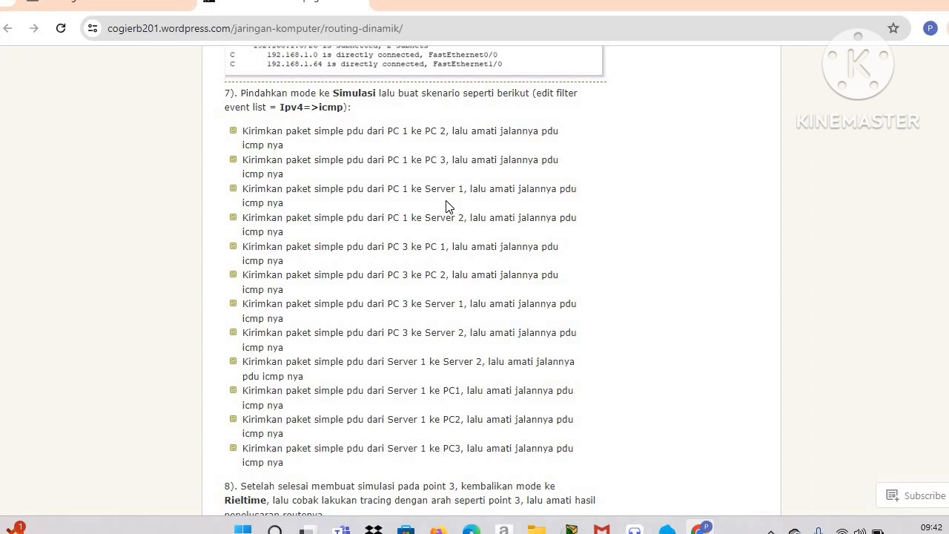
Return to Packet Tracer and turn Router1's Serial3/0 port back on.
mouse_move(571, 527)
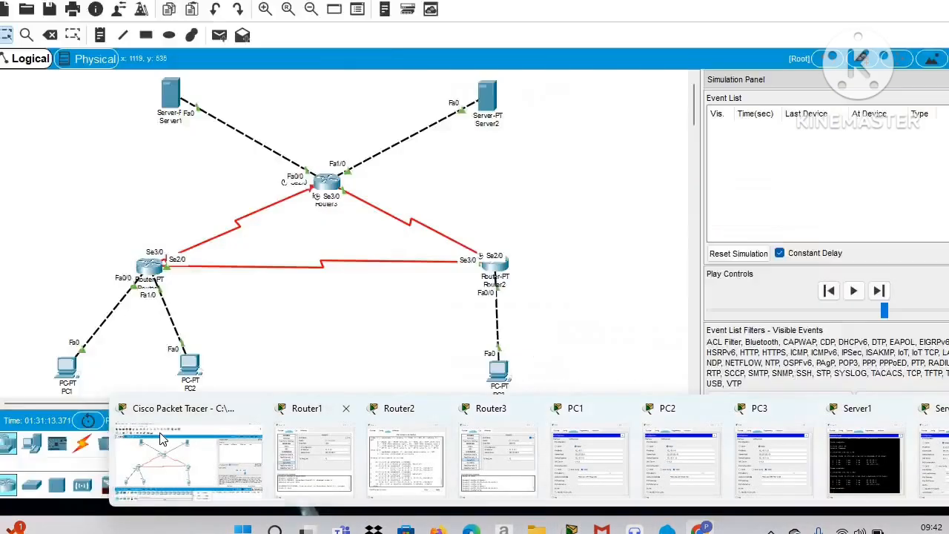
click(161, 438)
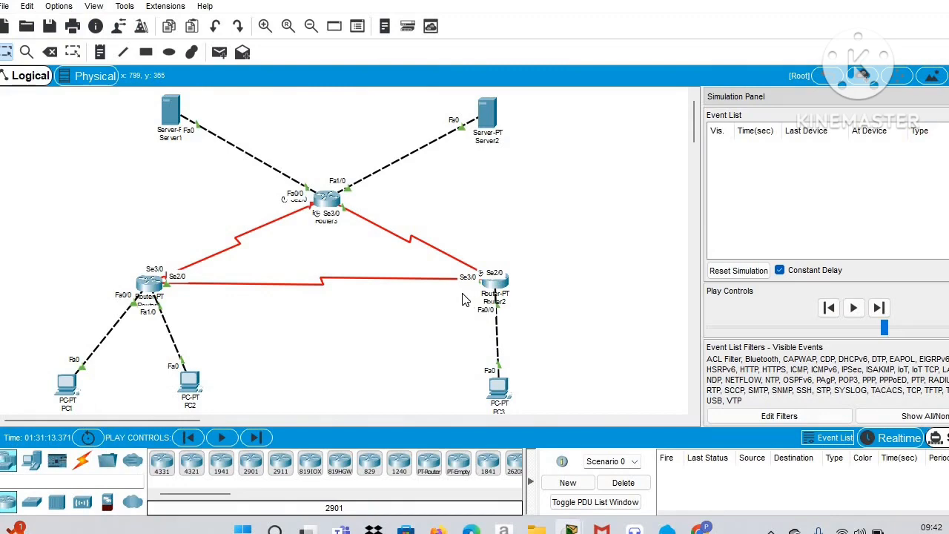
click(148, 290)
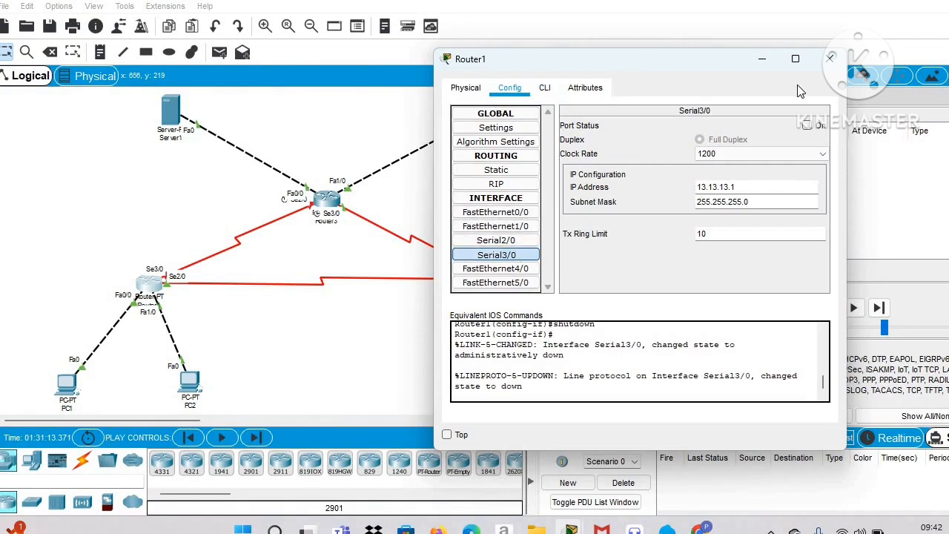
click(807, 126)
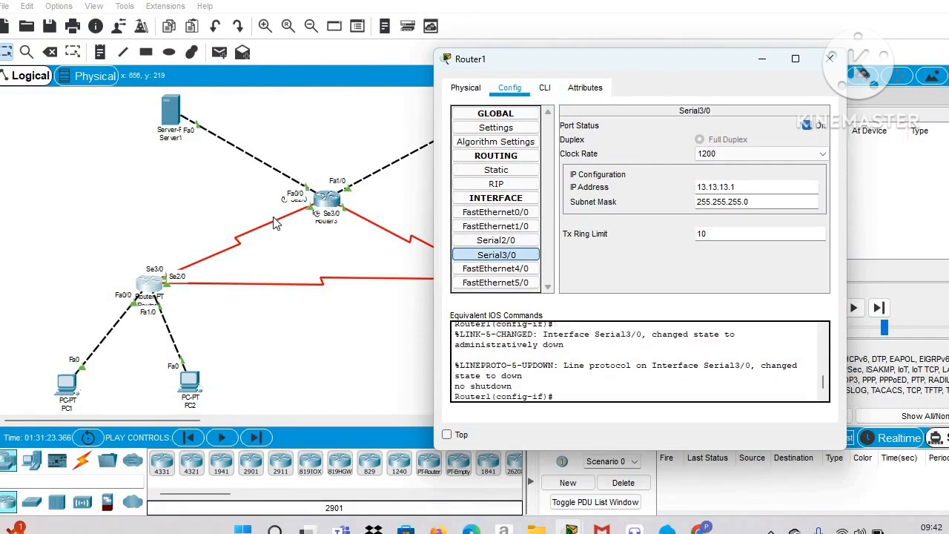
Close Router1's window from view, turn off Router2's Serial3/0 port, and switch to Realtime mode.
click(756, 65)
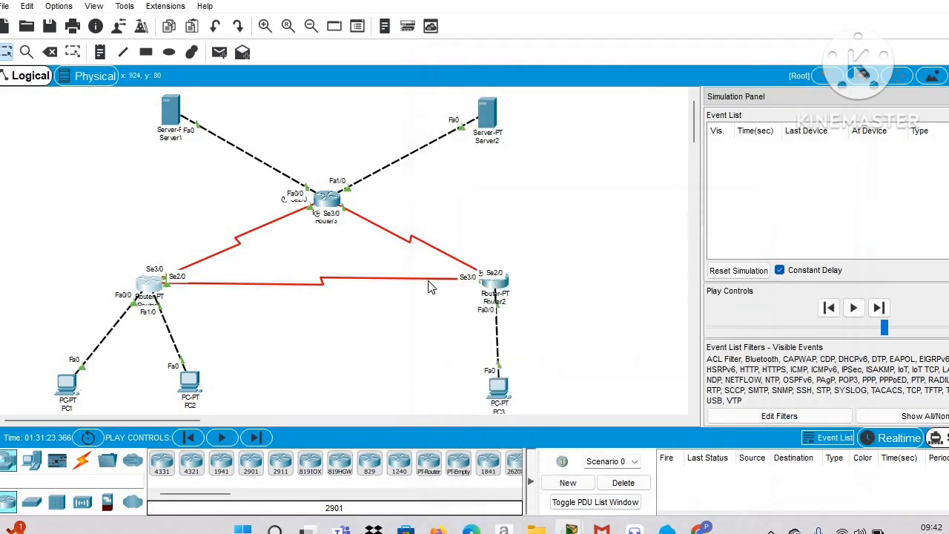
click(495, 285)
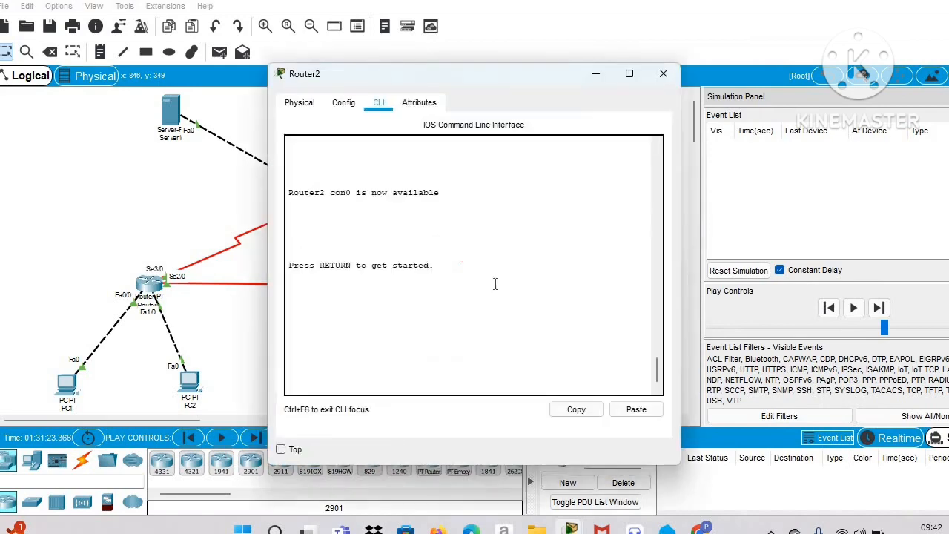
click(344, 103)
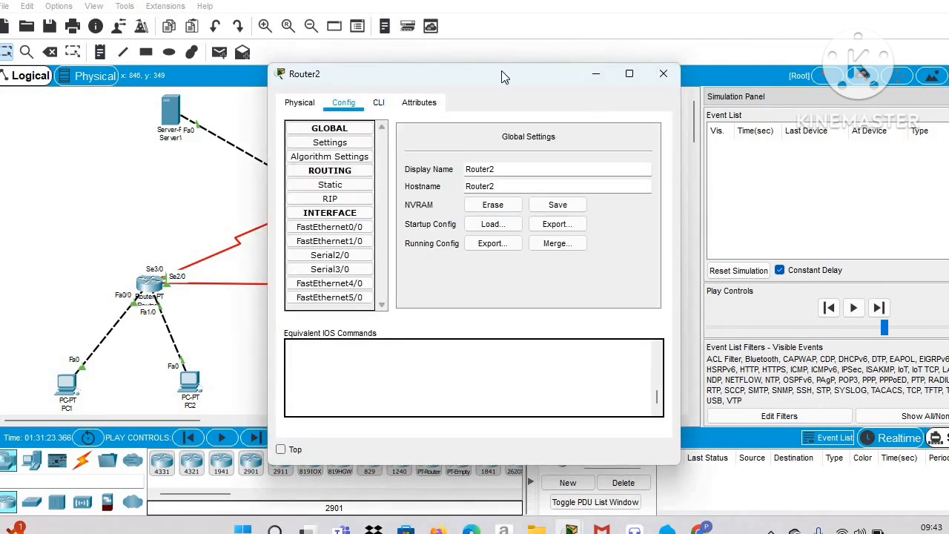
drag(645, 72, 940, 93)
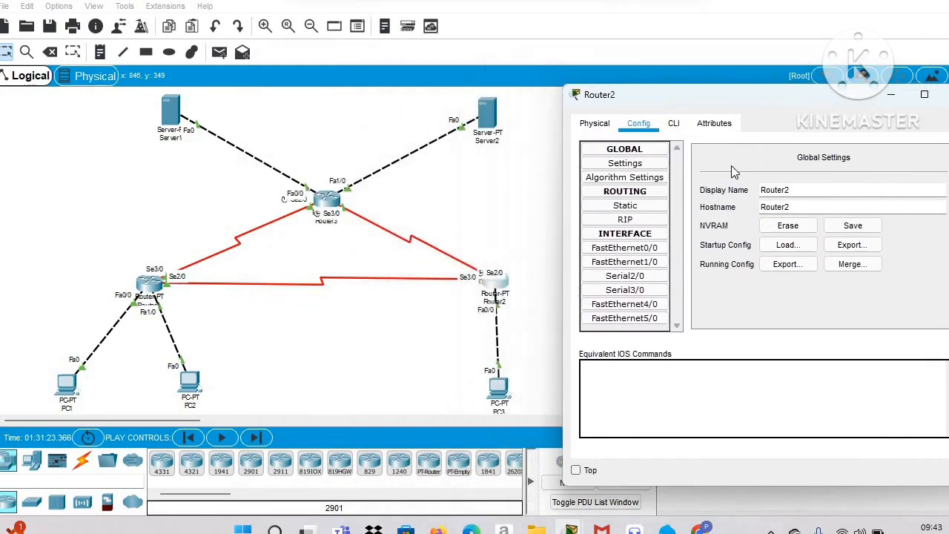
click(634, 291)
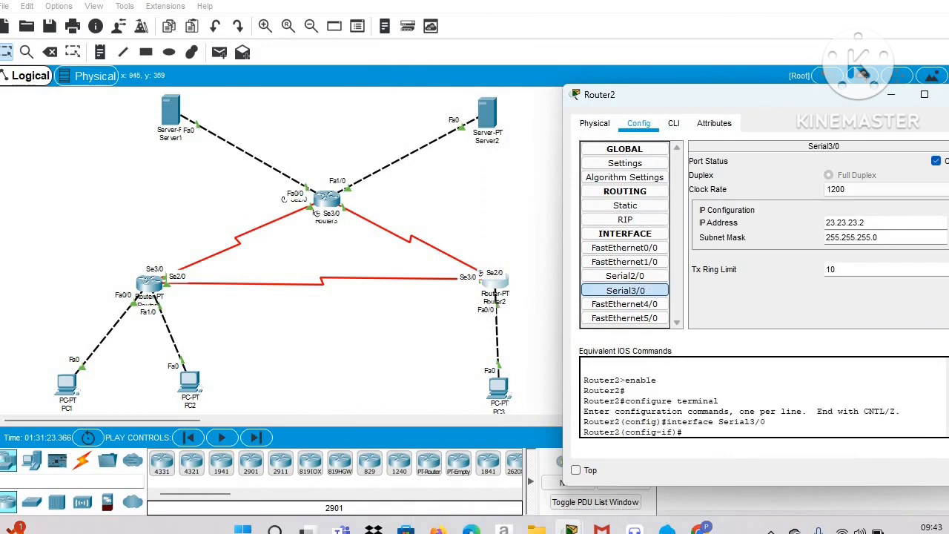
click(936, 162)
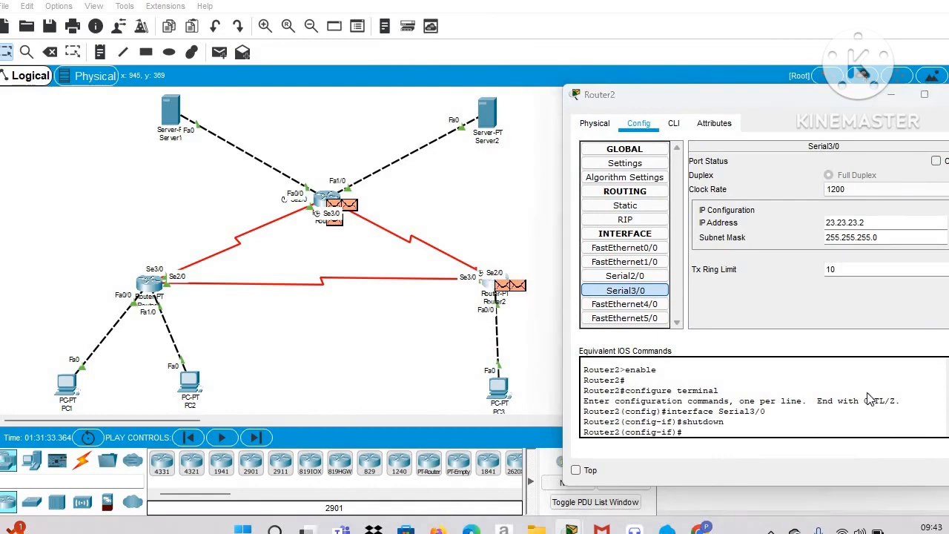
click(890, 97)
click(883, 440)
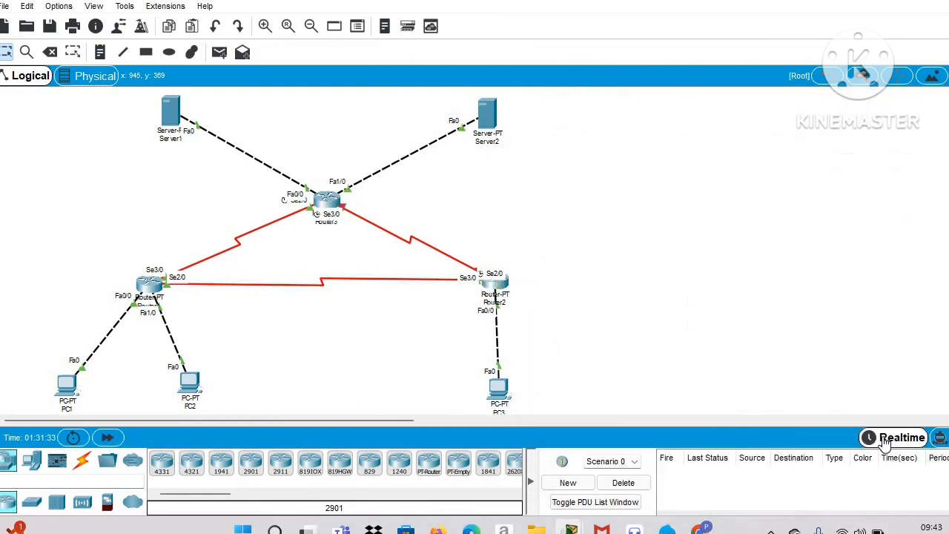
Turn Router2's Serial3/0 port back on and turn off its Serial2/0 port to take down the link to Router1.
click(494, 287)
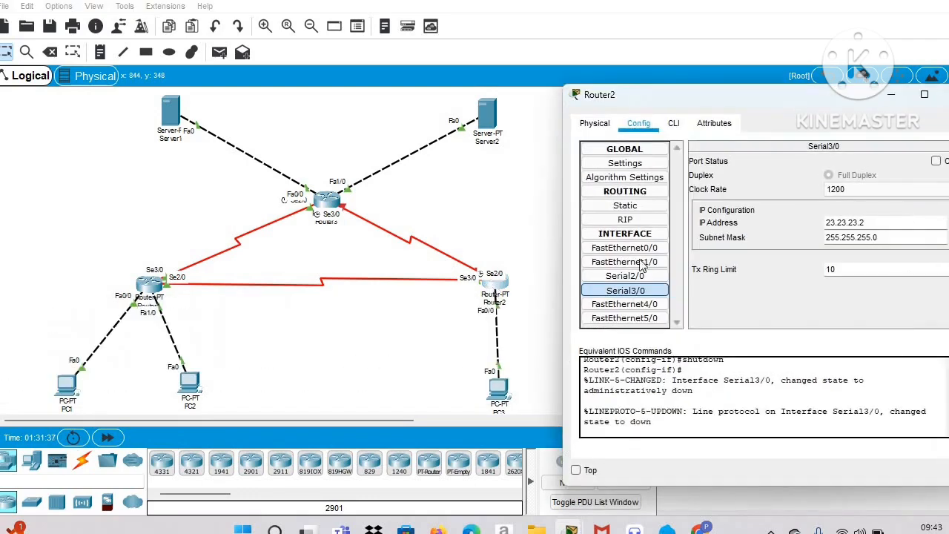
click(936, 161)
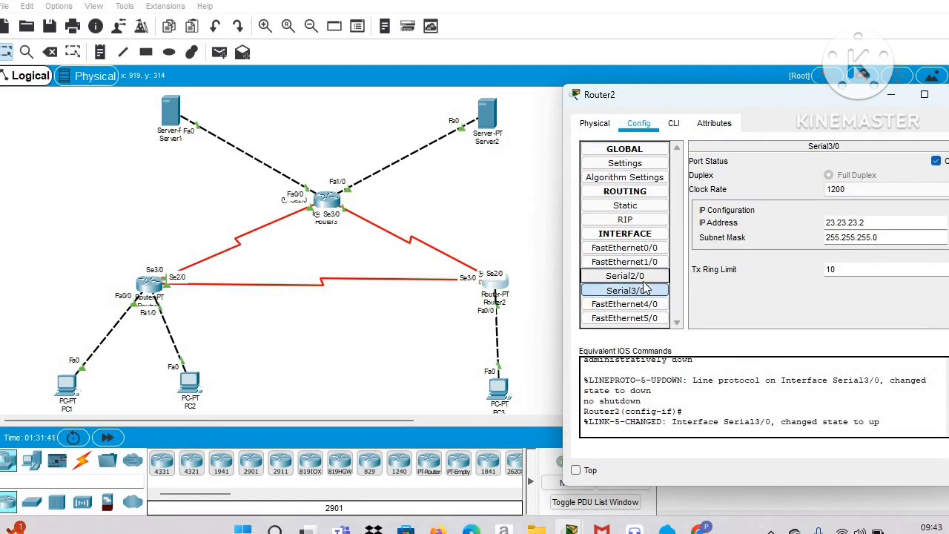
click(624, 275)
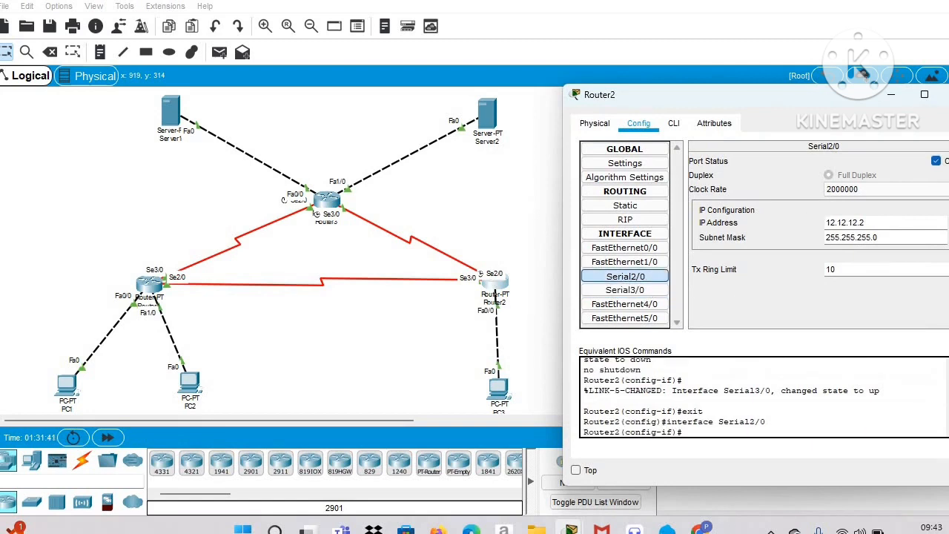
click(936, 162)
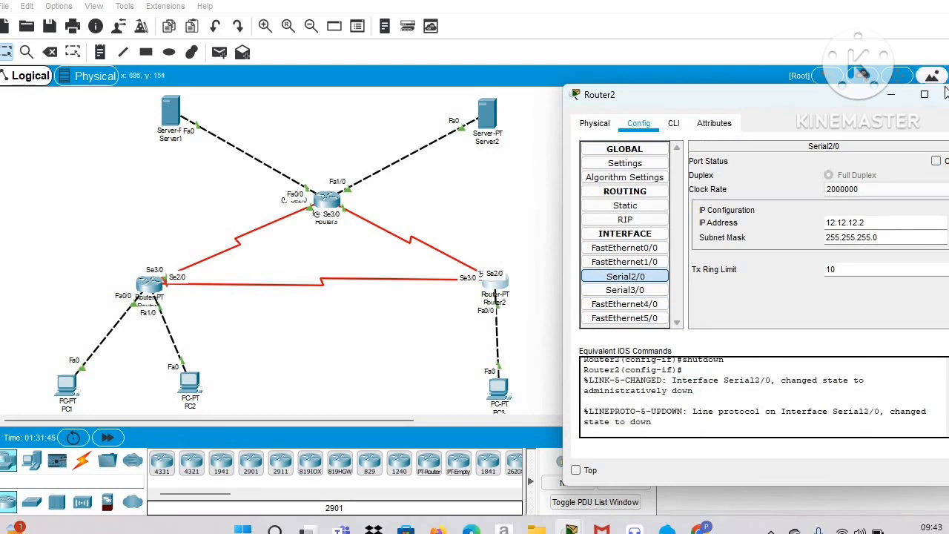
click(890, 97)
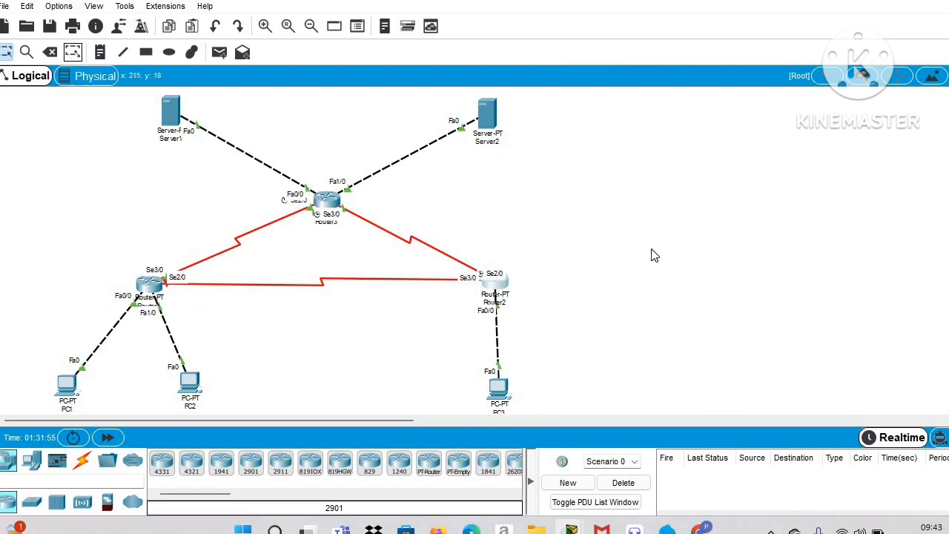
Switch to Simulation mode and add a simple PDU from PC3 to PC1.
click(937, 443)
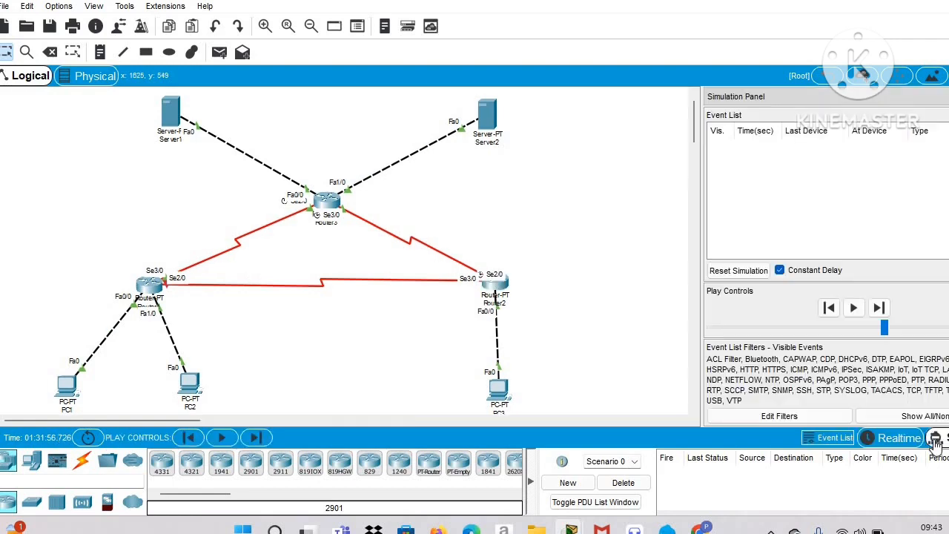
mouse_move(635, 525)
click(220, 53)
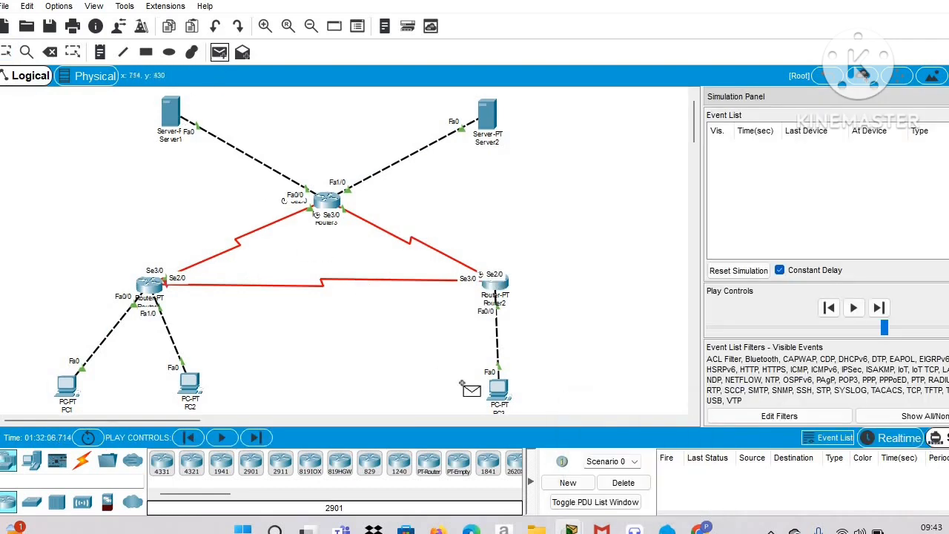
click(507, 400)
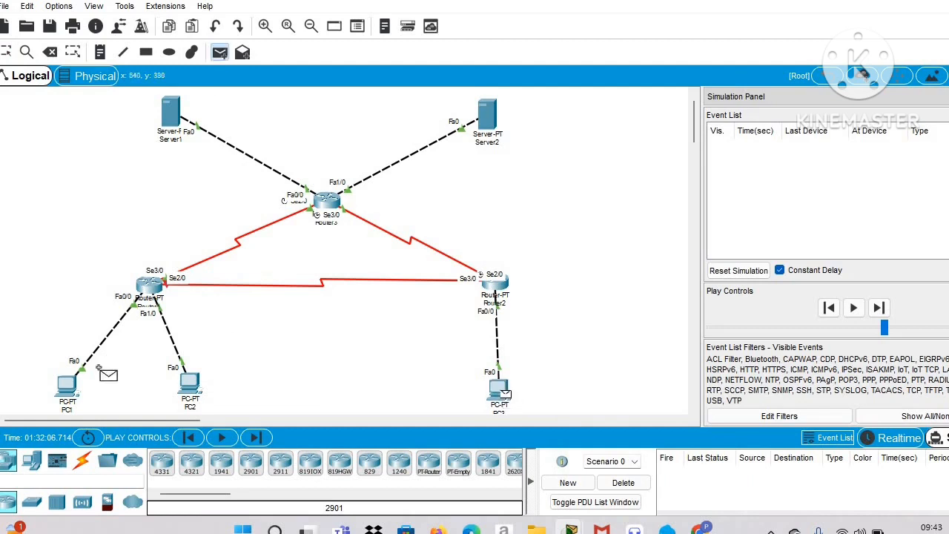
click(67, 384)
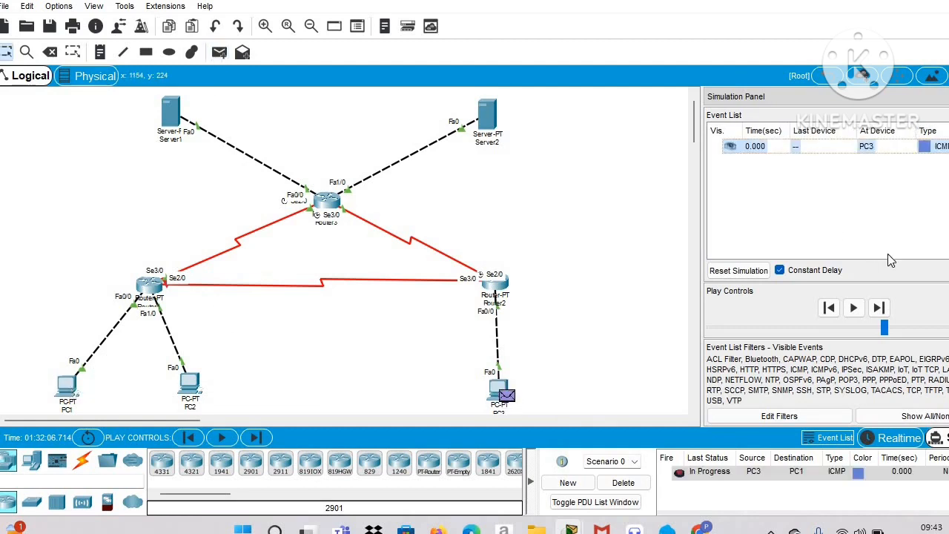
Step the simulation forward until the PC3-to-PC1 packet completes its round trip.
click(879, 308)
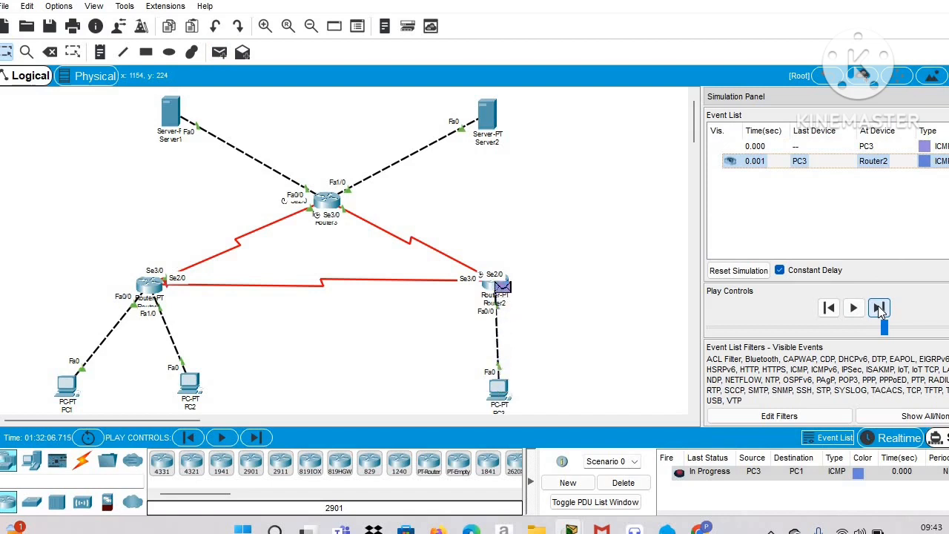
click(879, 308)
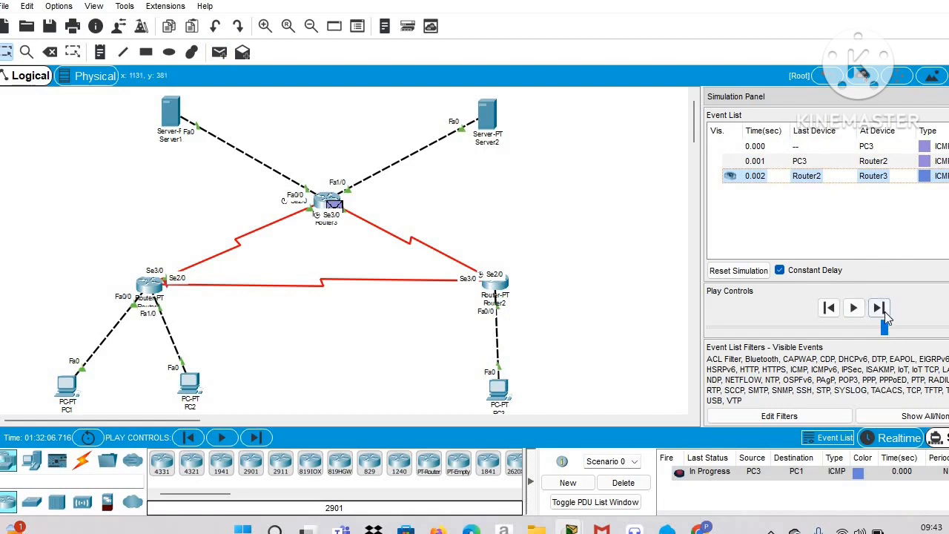
click(879, 308)
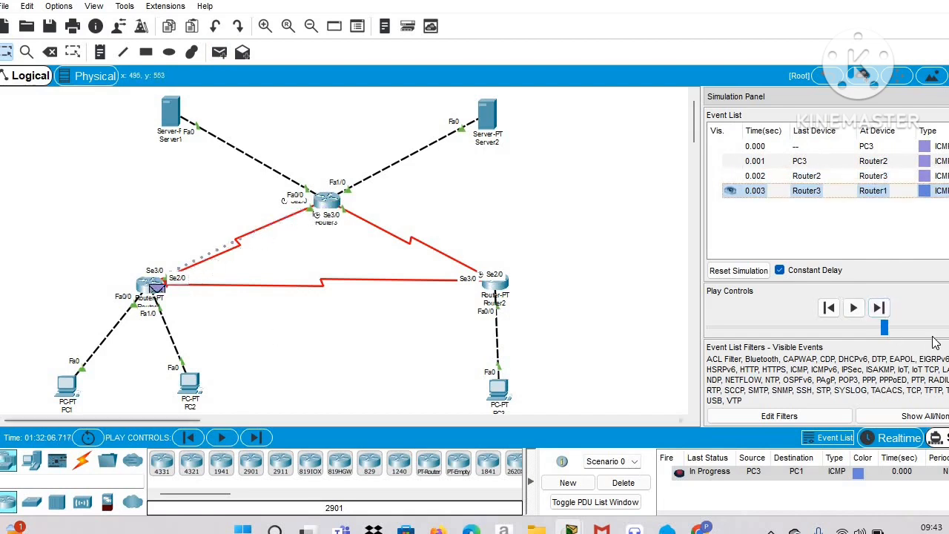
click(879, 308)
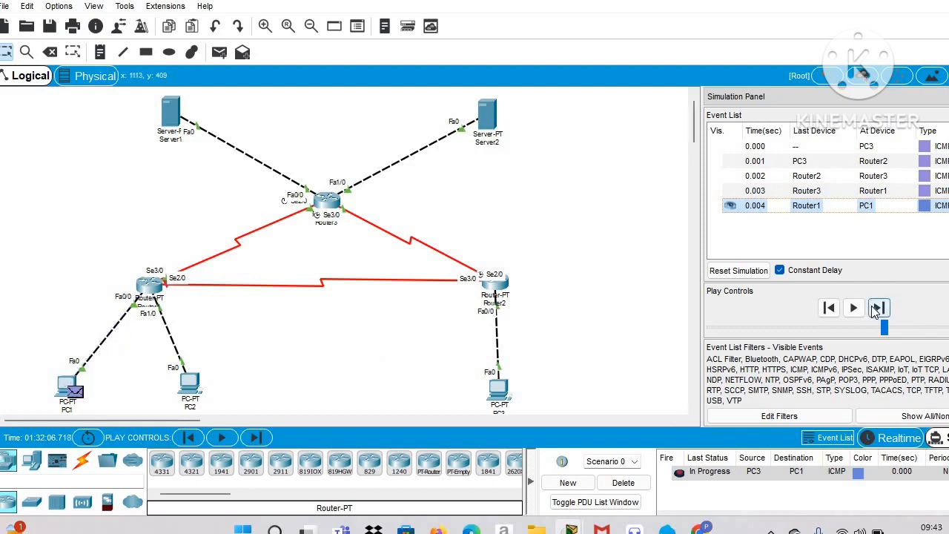
click(877, 307)
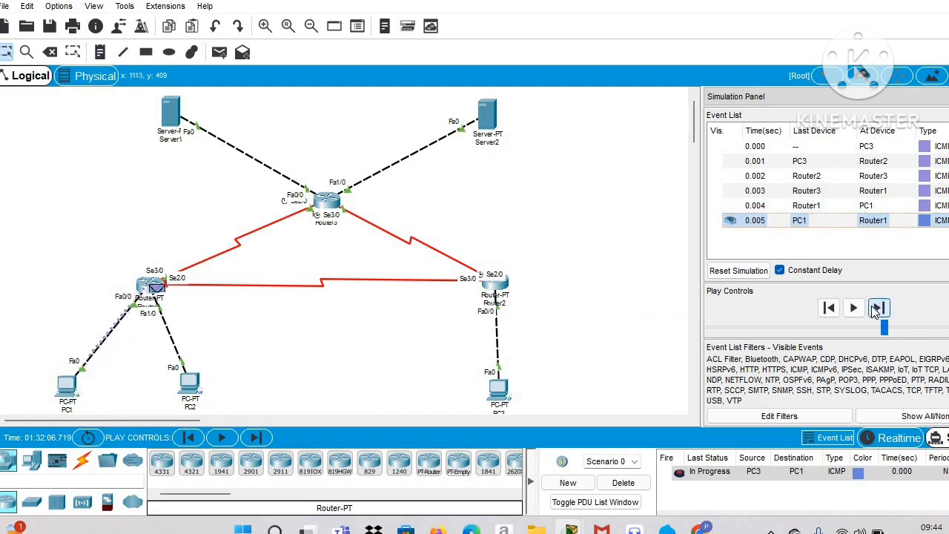
click(877, 308)
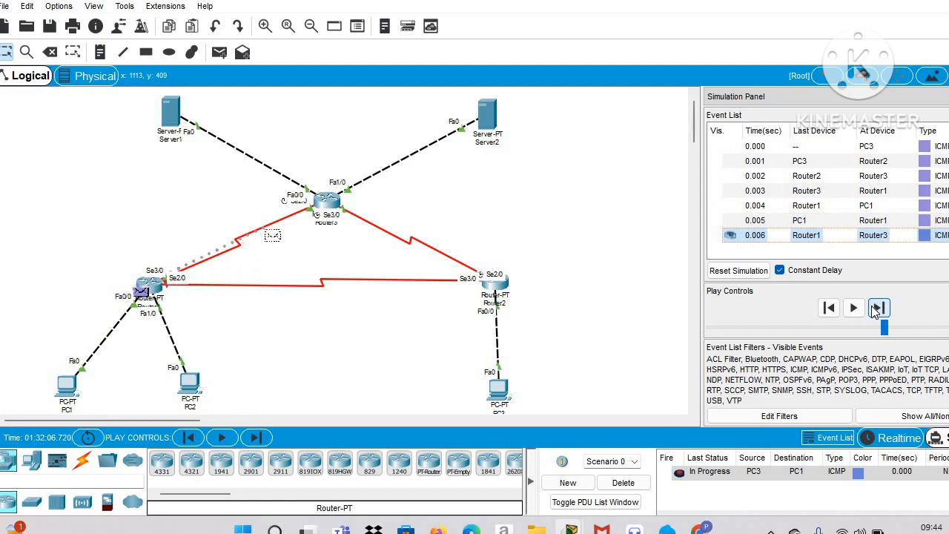
click(873, 307)
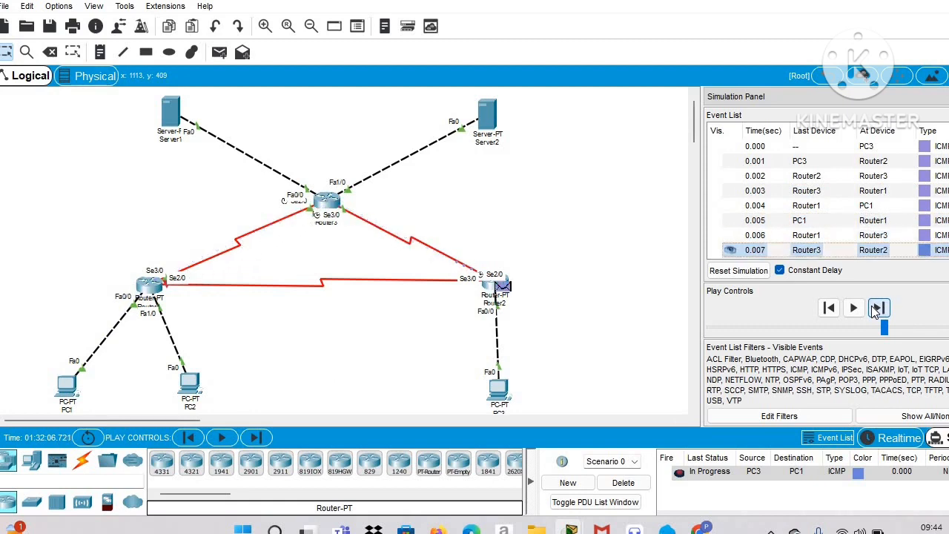
click(875, 308)
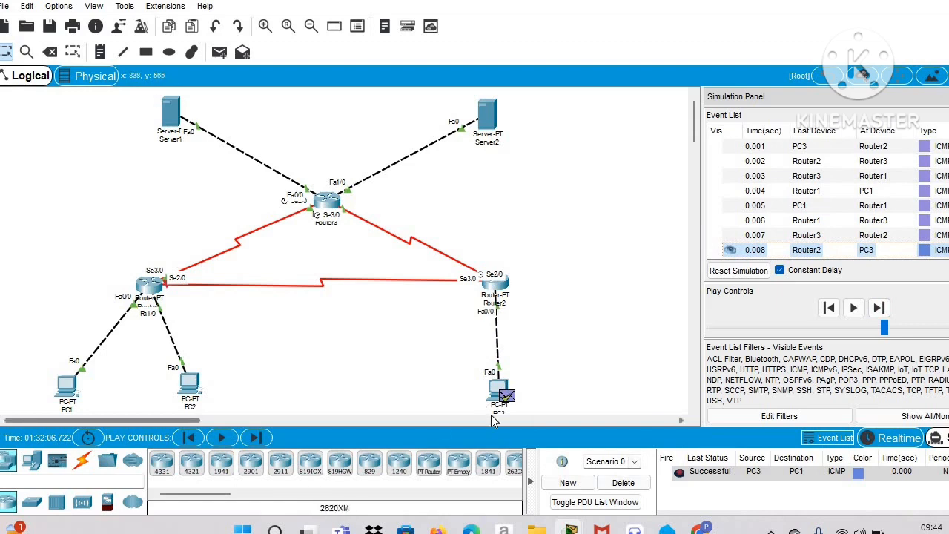
mouse_move(495, 420)
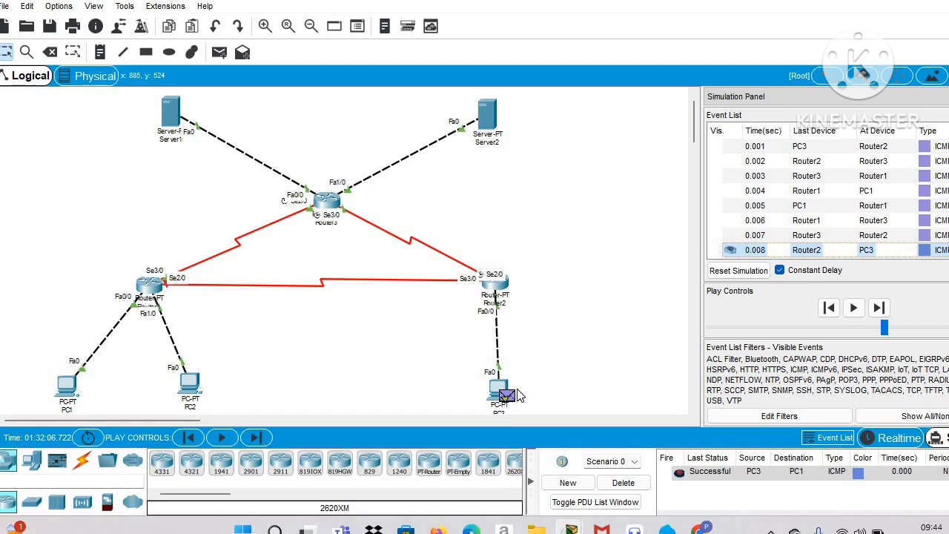
Switch to Chrome to check the point 7 list of PDU tests, and return to Packet Tracer's main window.
mouse_move(699, 528)
click(701, 455)
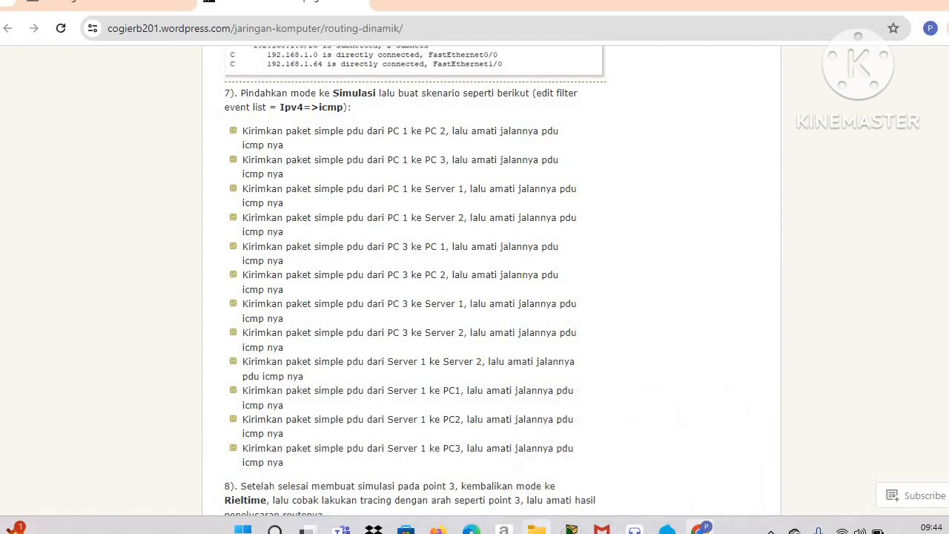
mouse_move(571, 529)
mouse_move(243, 433)
mouse_move(571, 528)
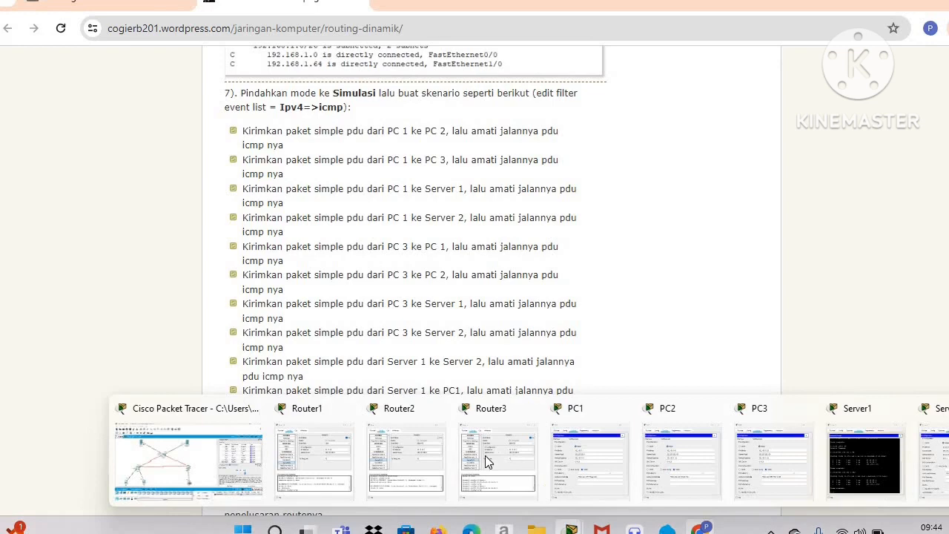
click(143, 424)
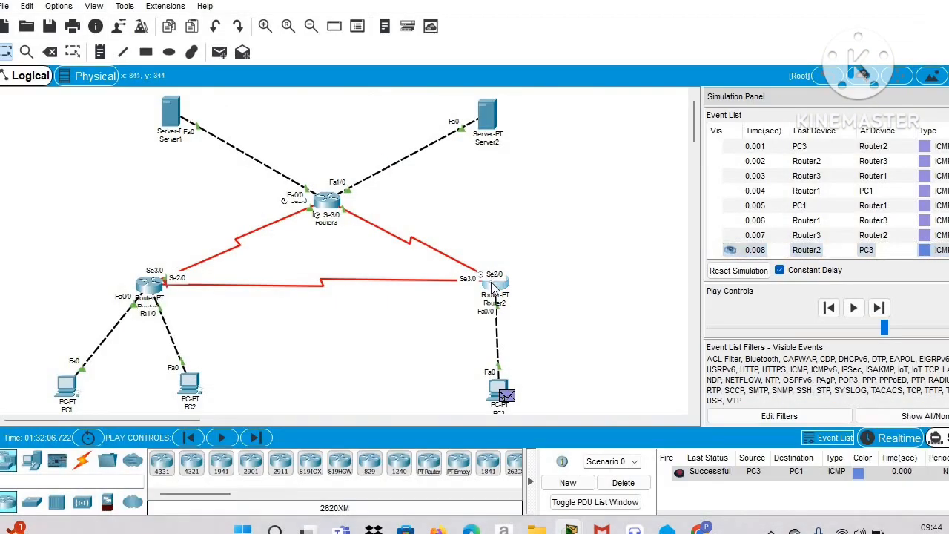
Check Router2's Serial2/0 settings, delete the PC3-to-PC1 scenario, and switch to Realtime mode.
click(492, 288)
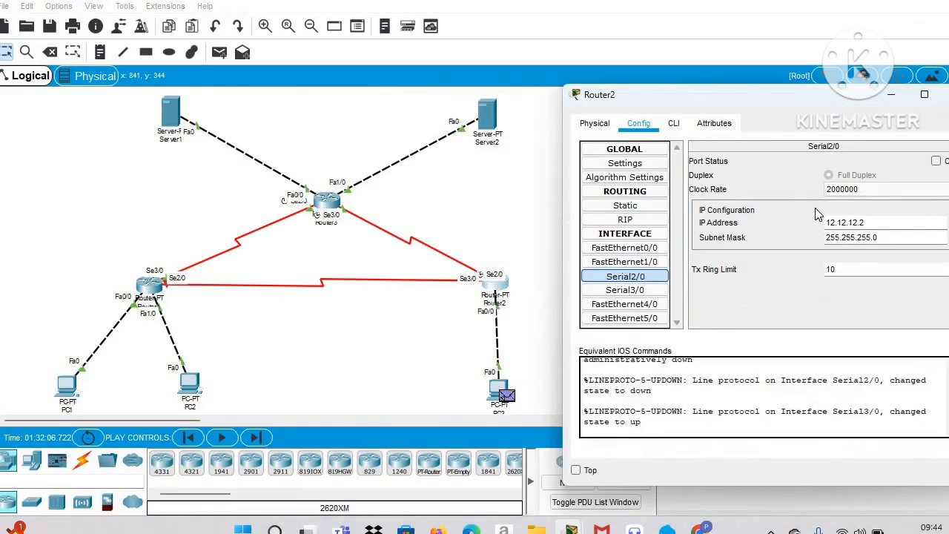
click(889, 95)
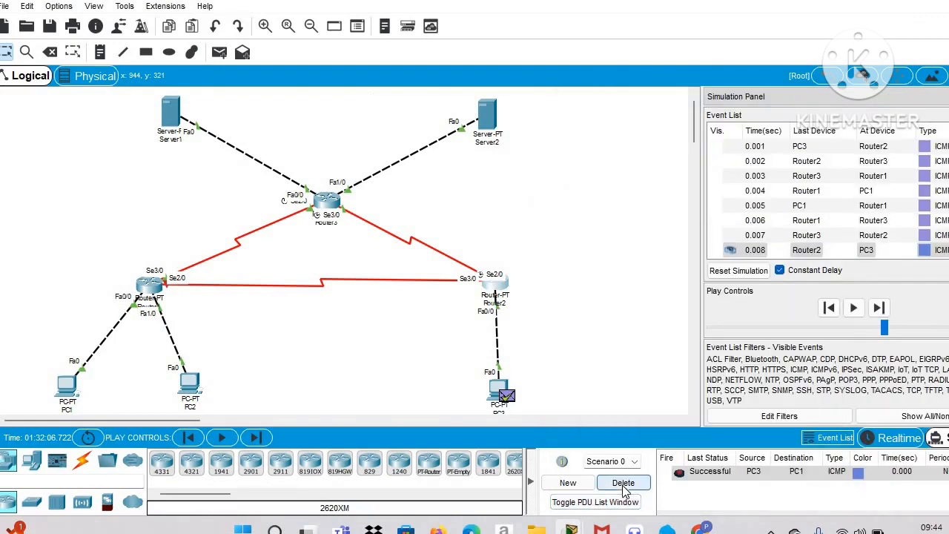
click(623, 484)
click(896, 438)
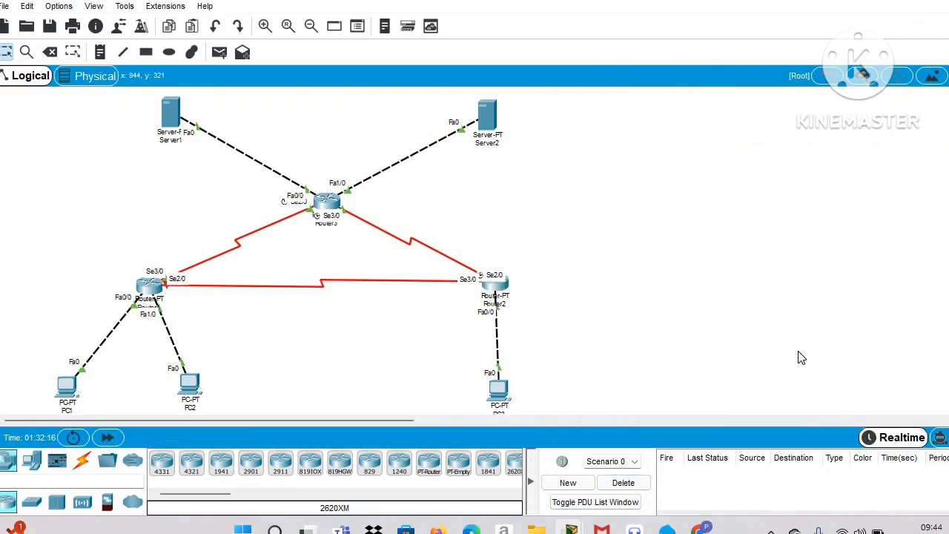
Turn Router2's Serial2/0 port back on and turn off its Serial3/0 port to take down the link to Router3.
click(493, 283)
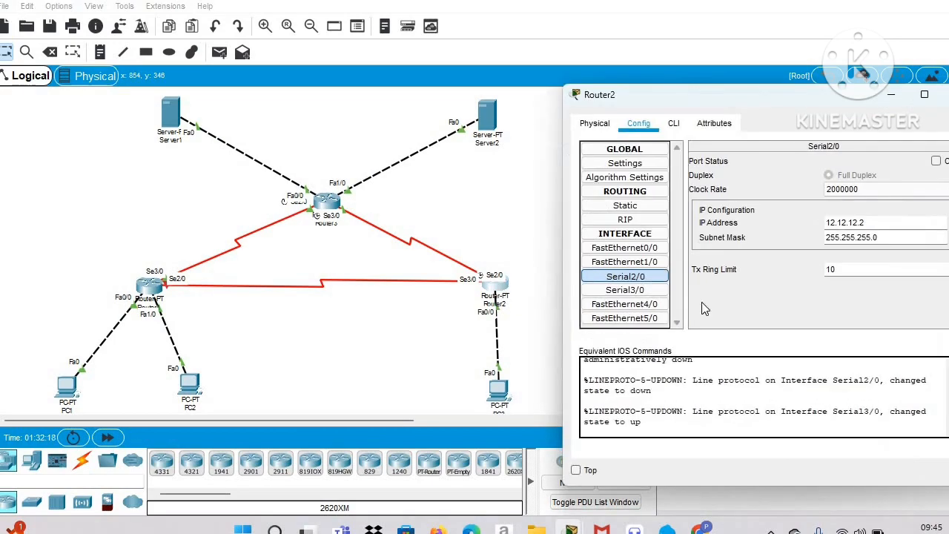
click(937, 161)
click(625, 290)
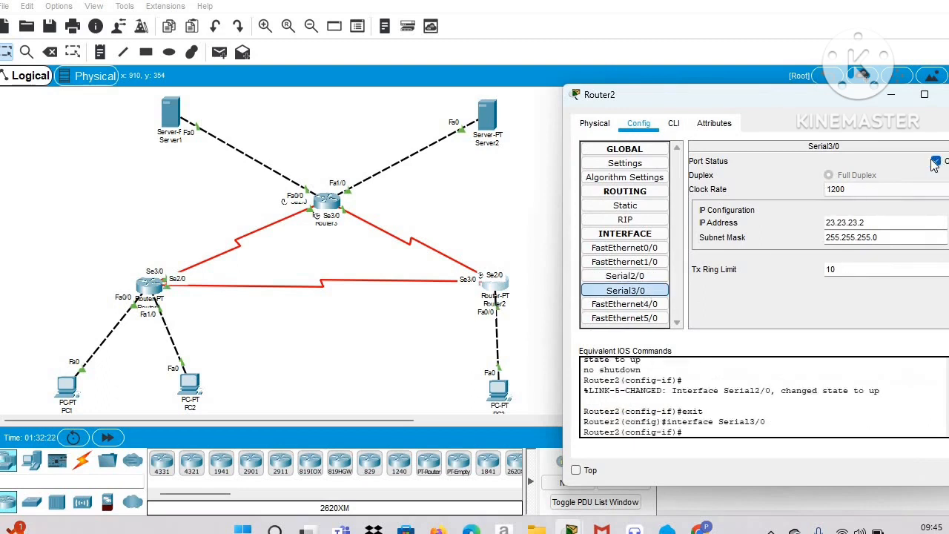
click(936, 161)
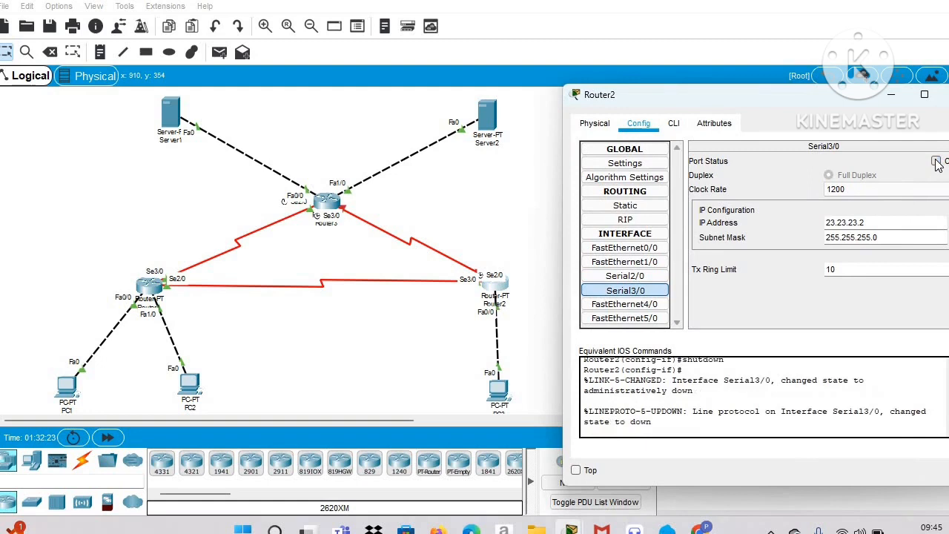
click(894, 95)
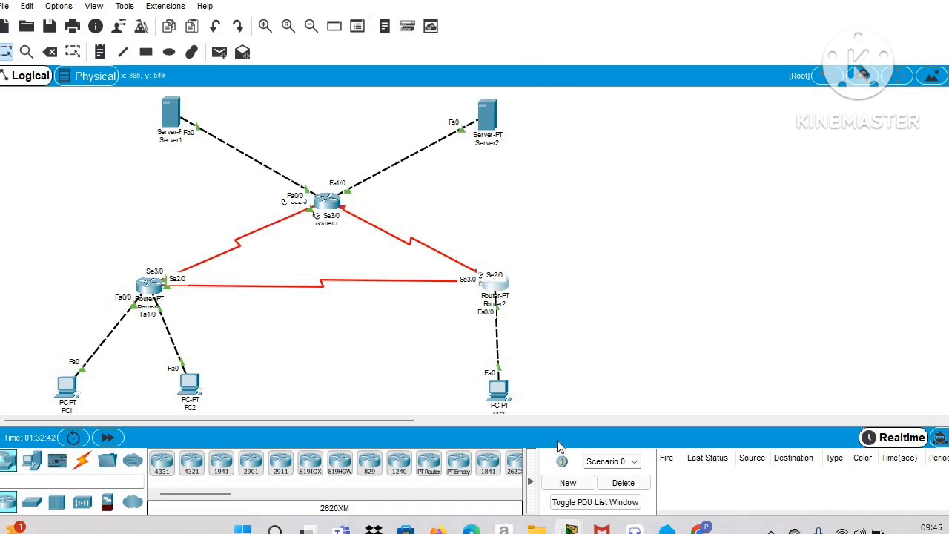
Switch to Simulation mode and send a simple PDU from PC3 to Server2.
click(938, 437)
click(220, 53)
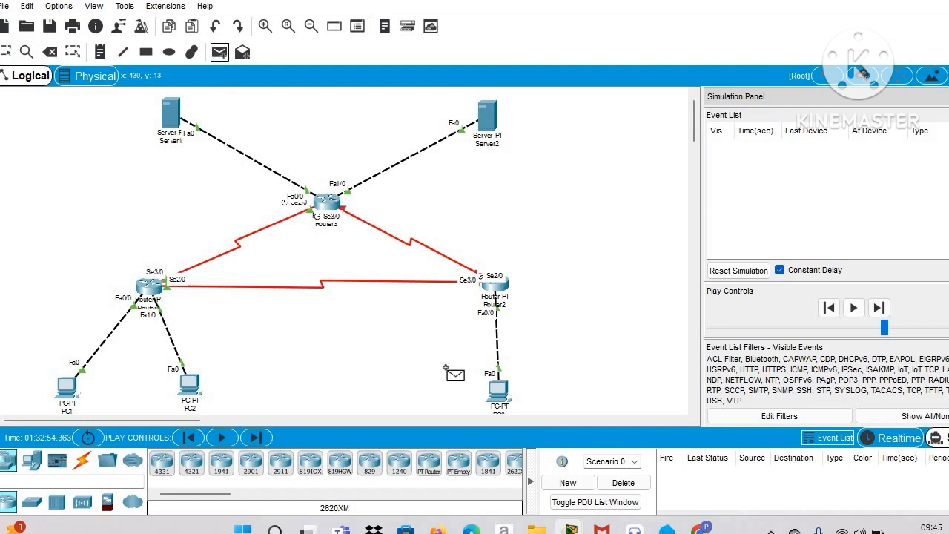
click(495, 387)
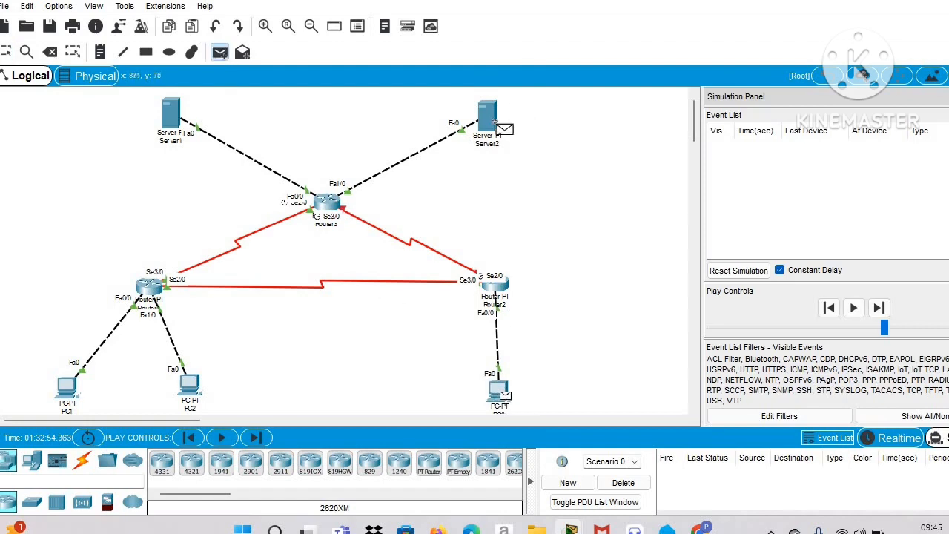
click(492, 119)
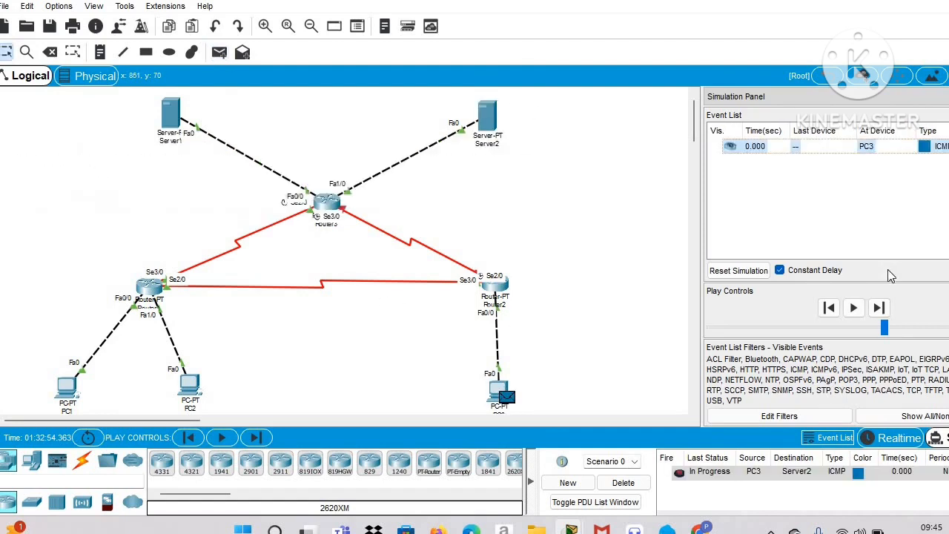
Step the simulation forward until the PC3-to-Server2 packet completes its round trip.
click(880, 307)
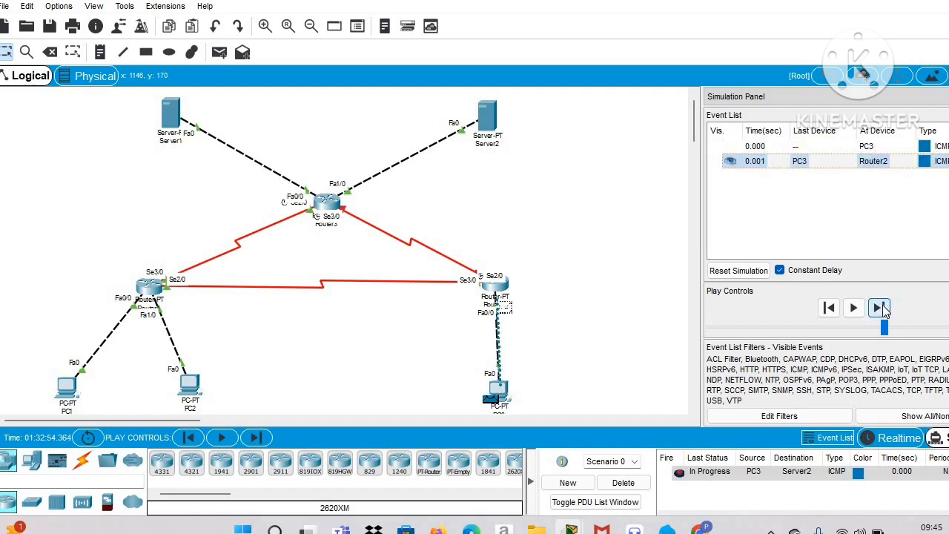
click(880, 308)
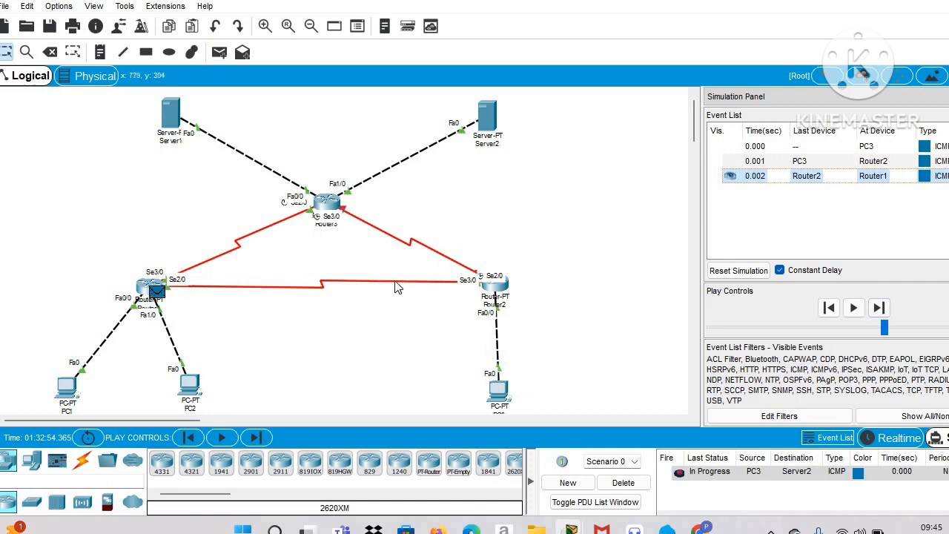
click(880, 308)
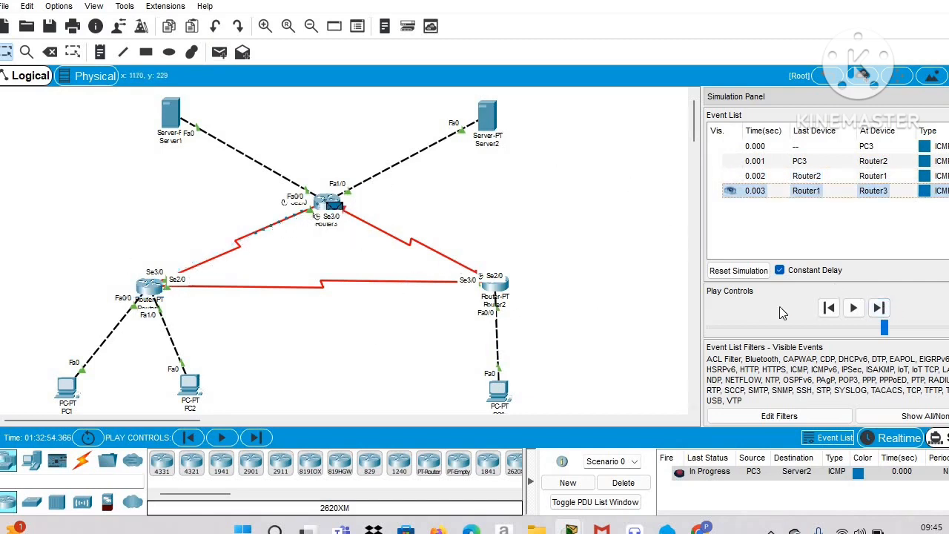
click(879, 307)
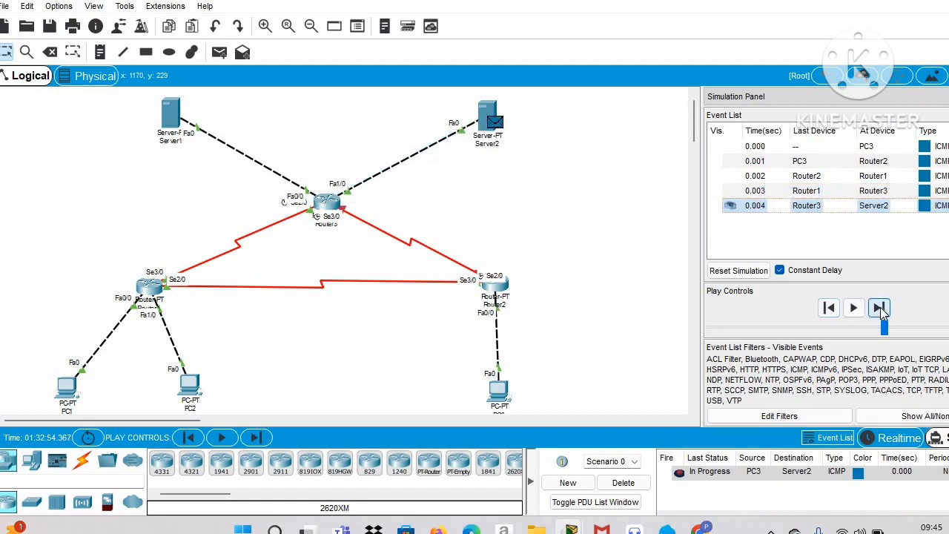
click(879, 307)
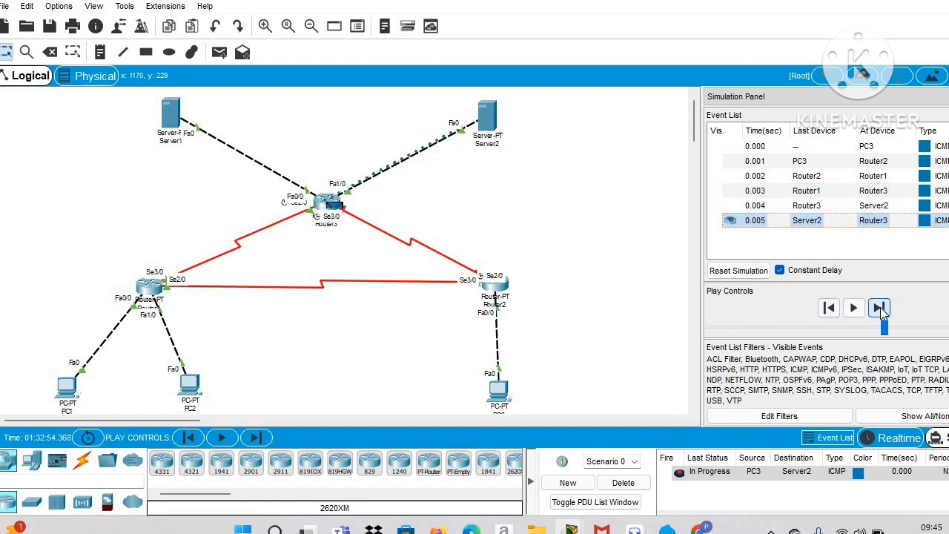
click(879, 307)
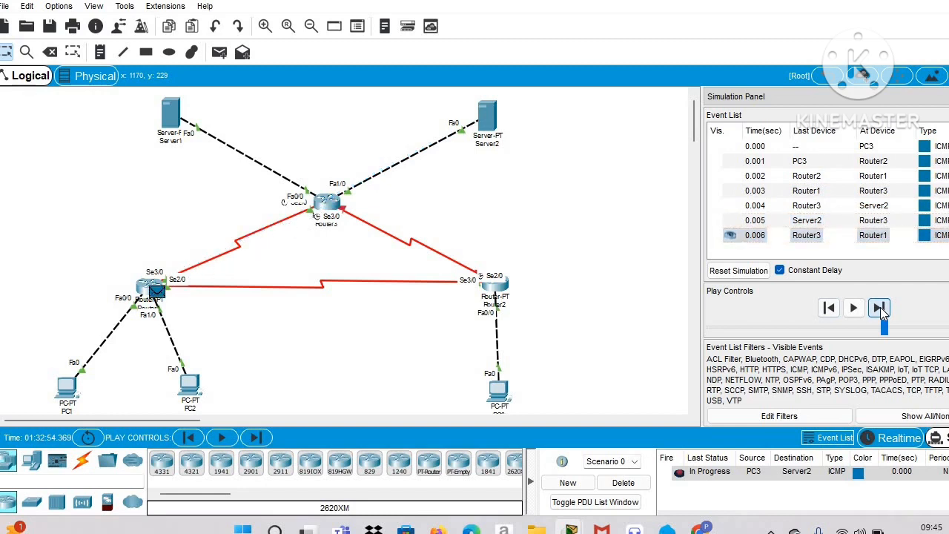
click(879, 308)
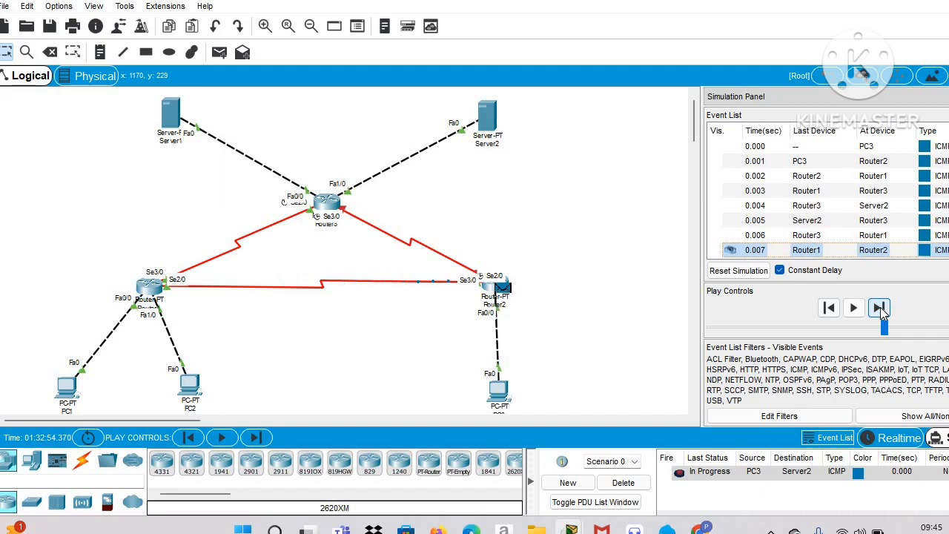
click(879, 308)
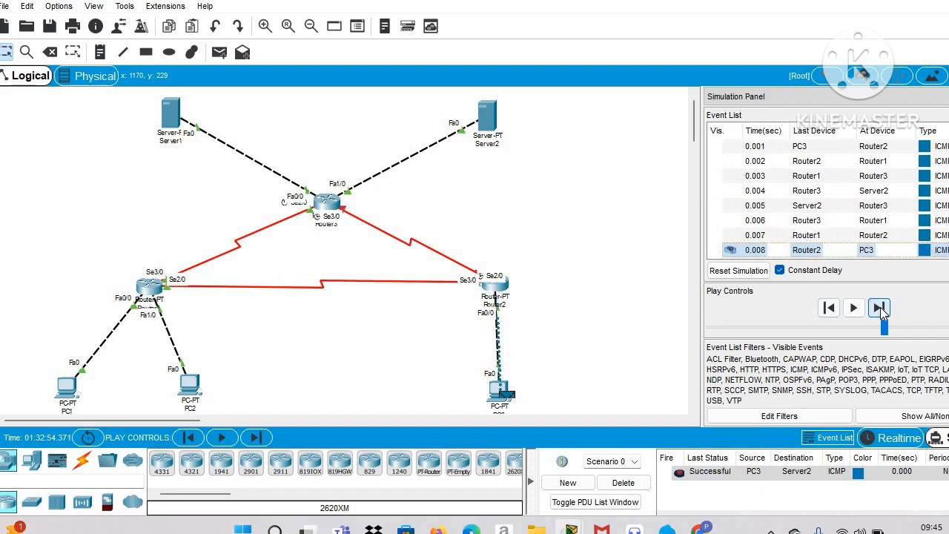
Delete the PC3-to-Server2 scenario, return to Realtime mode, and check Router2's command line and Serial3/0 settings.
click(641, 492)
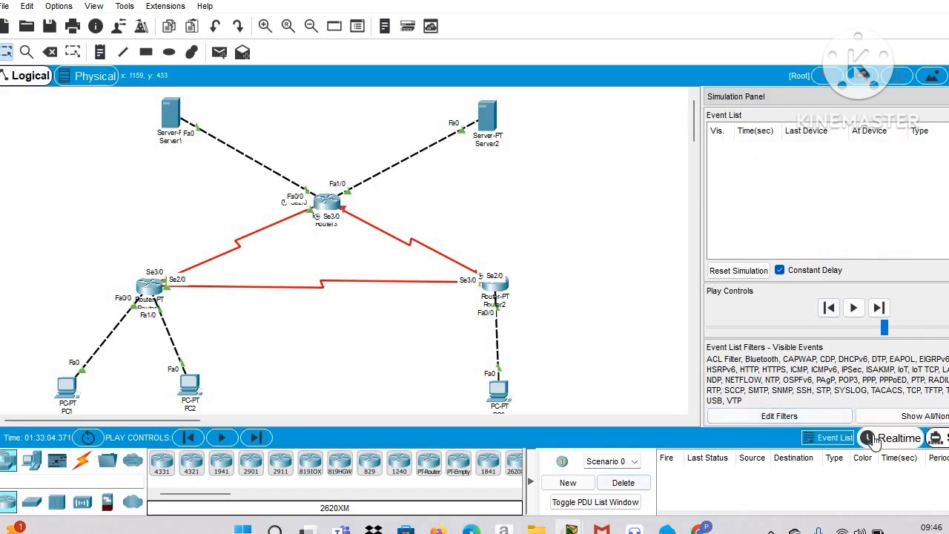
click(893, 438)
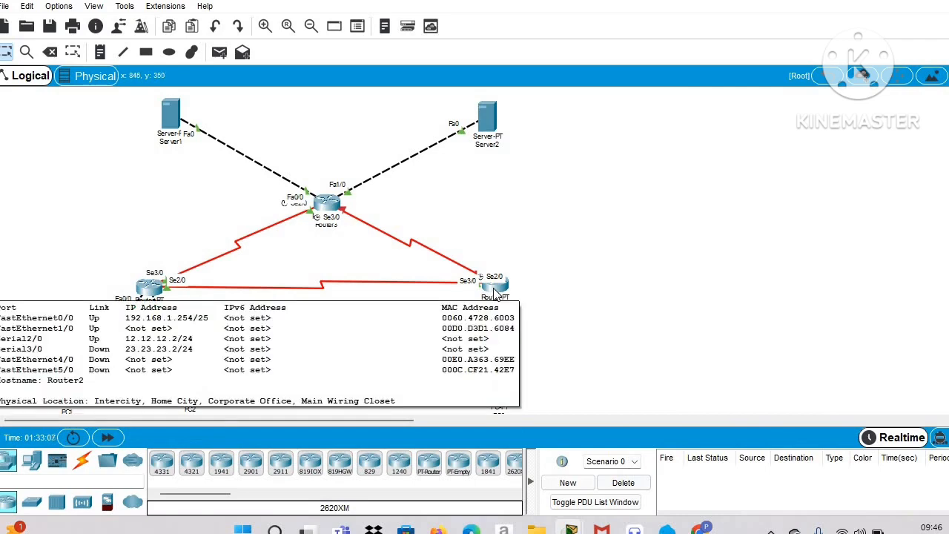
click(494, 293)
click(674, 123)
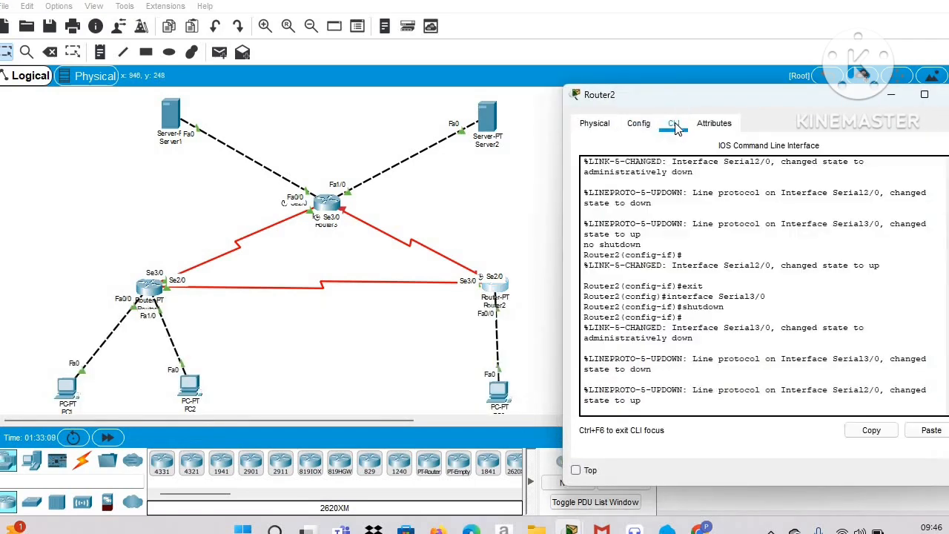
click(643, 123)
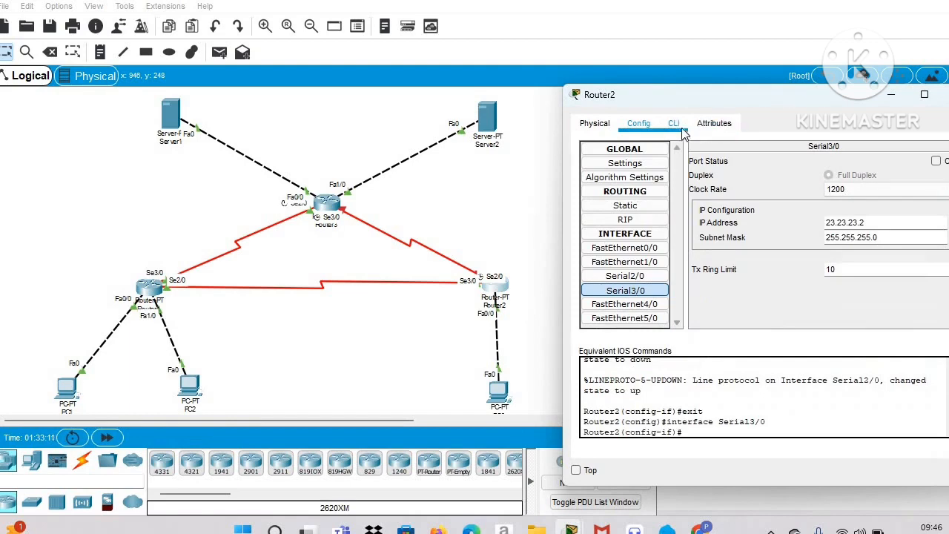
Check the serial interface settings of Router1 and Router2, and trace the route to 43.43.43.1 from PC3's Command Prompt.
click(498, 389)
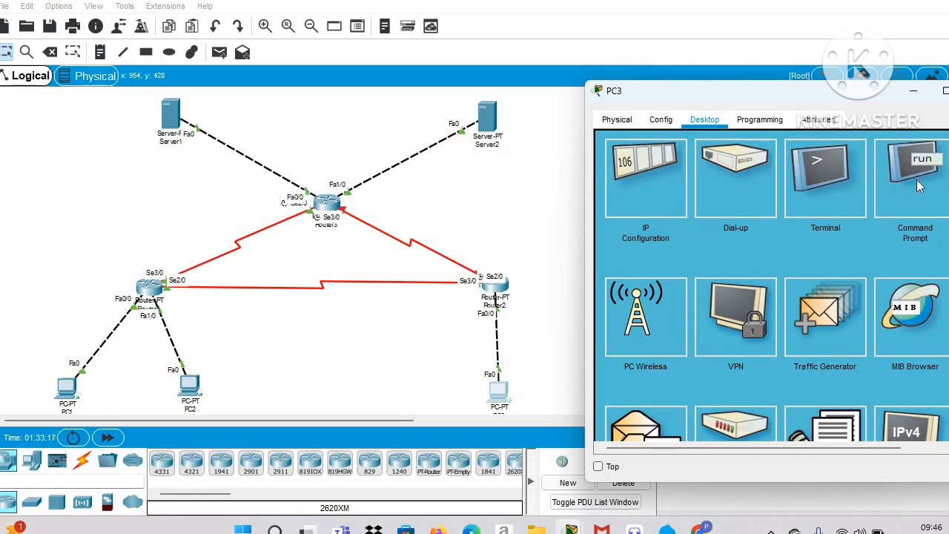
click(917, 181)
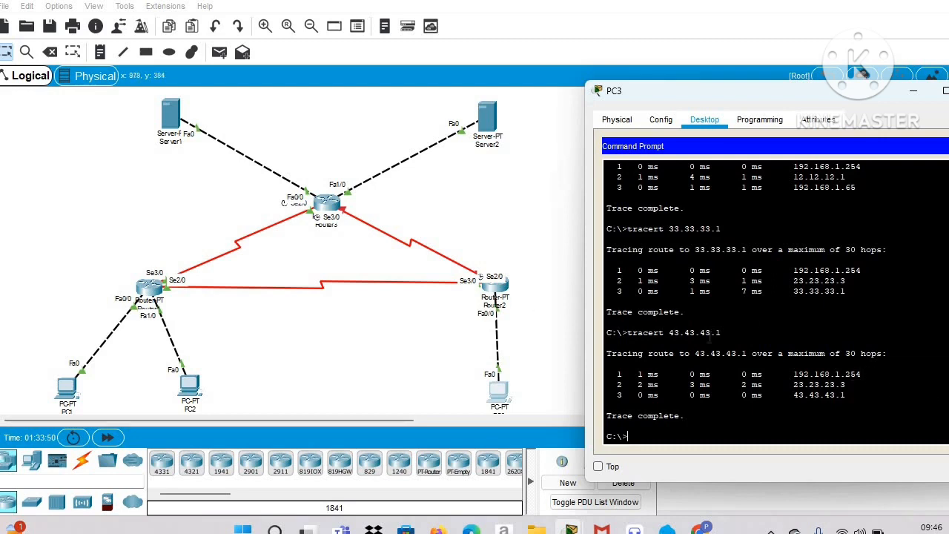
click(148, 289)
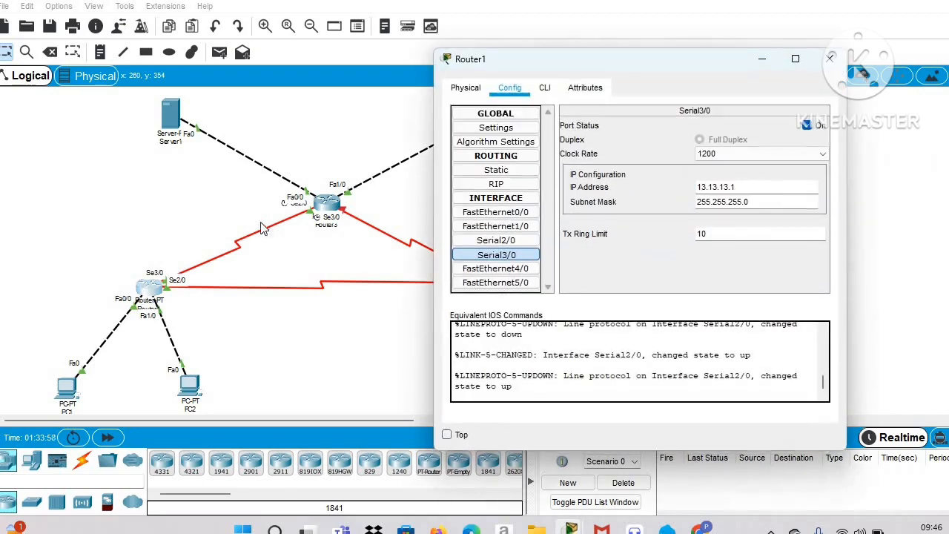
click(511, 241)
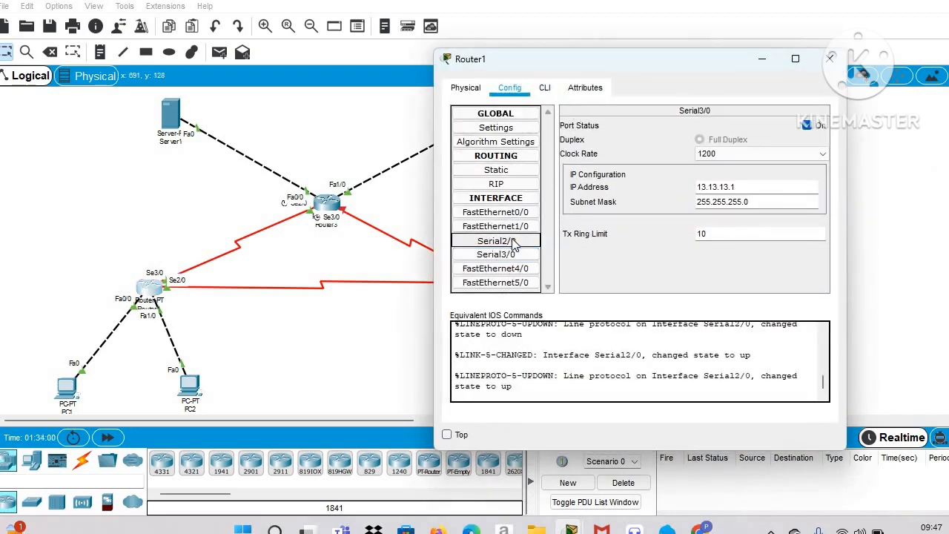
click(749, 63)
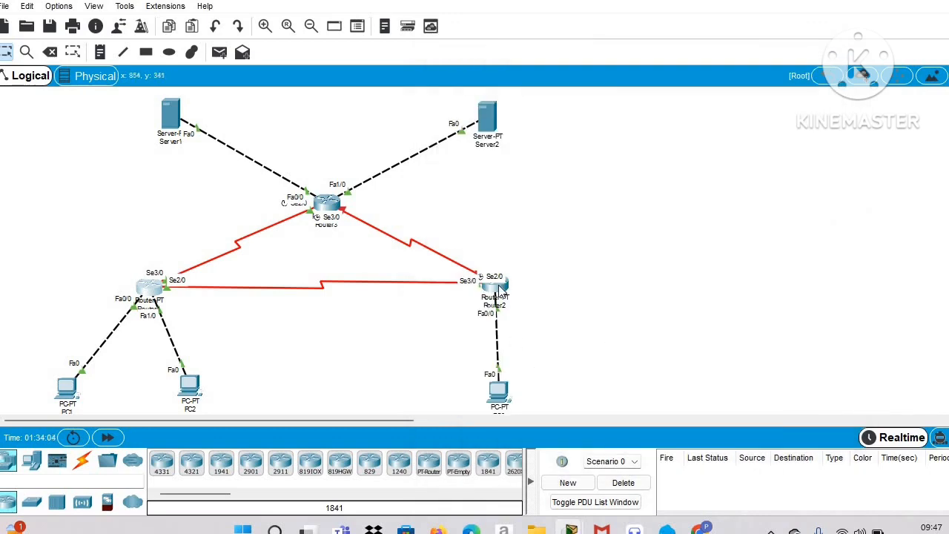
click(495, 287)
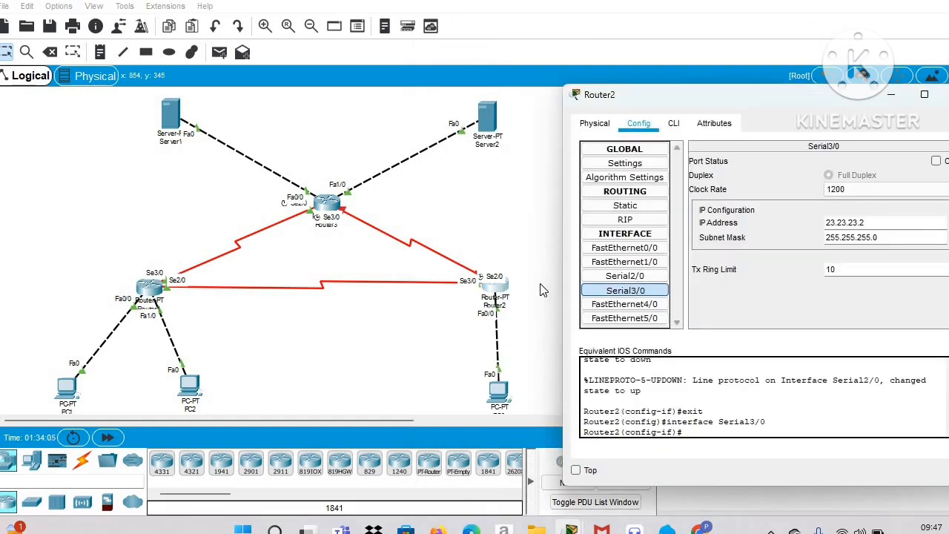
click(502, 401)
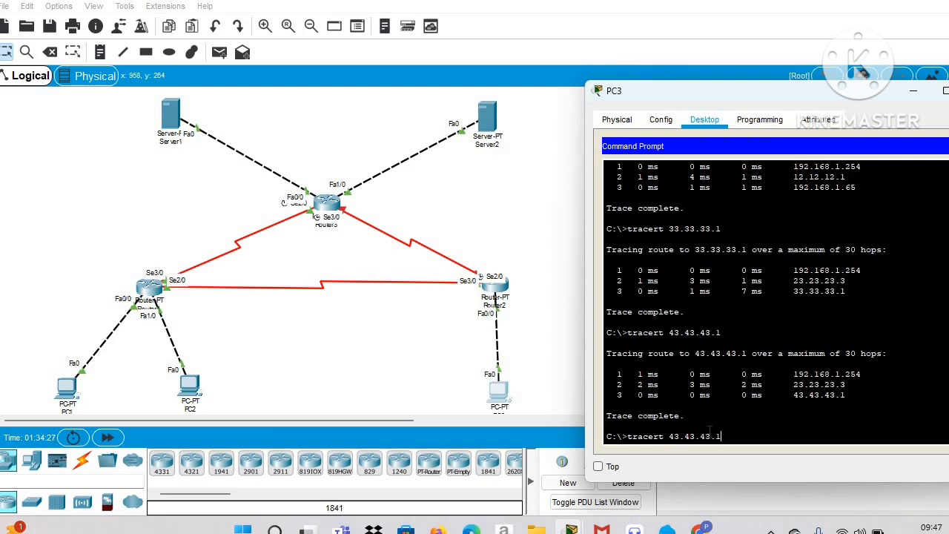
key(Return)
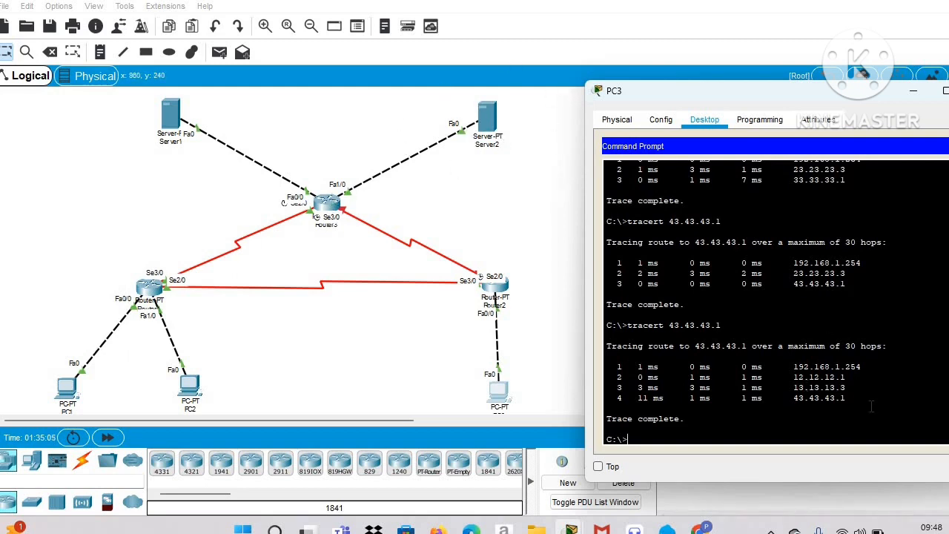
Switch to Chrome to read points 7 to 9 of the dynamic routing exercise, and return to Packet Tracer's main window.
mouse_move(689, 525)
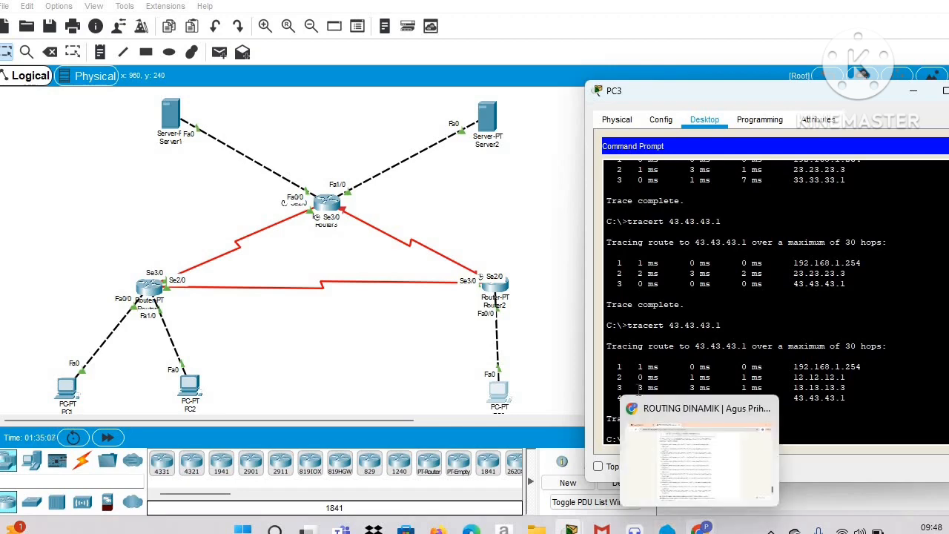
click(647, 421)
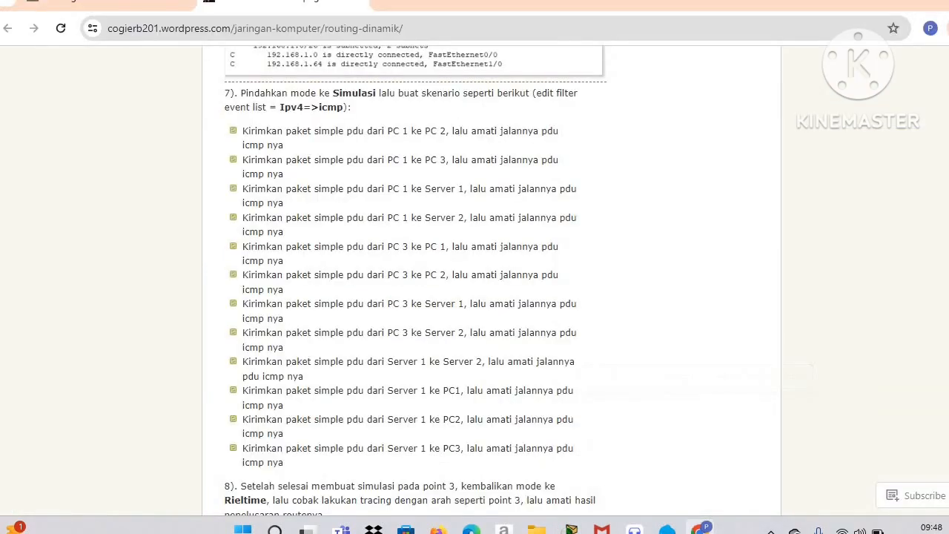
scroll(568, 403, down, 1)
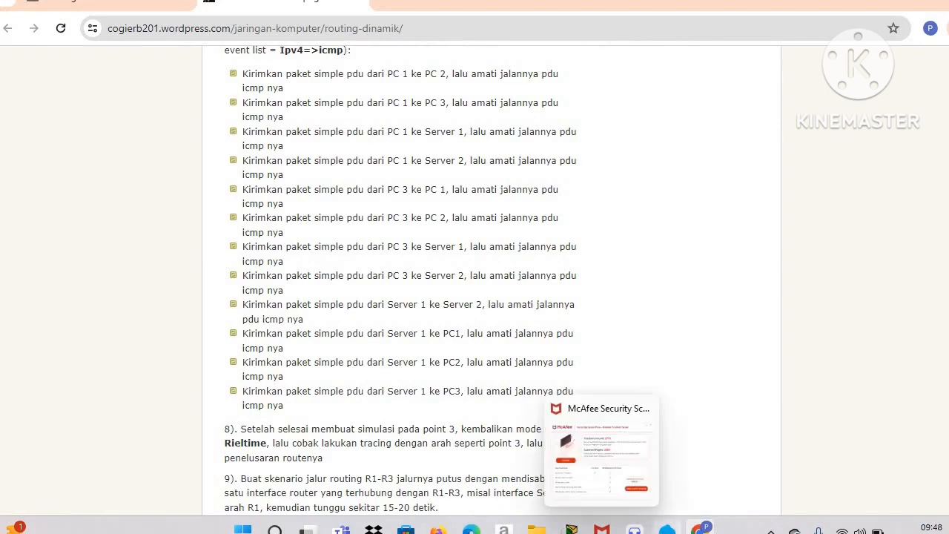
mouse_move(578, 528)
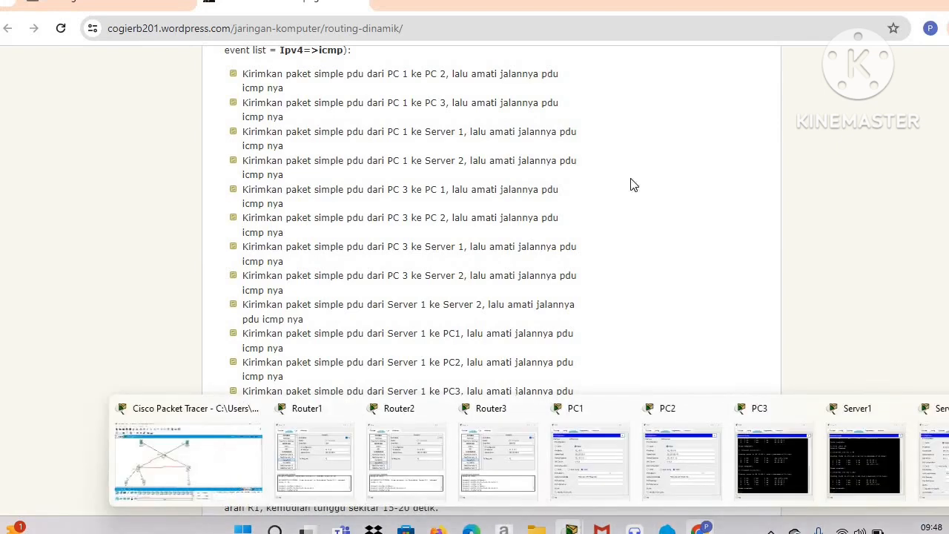
click(162, 453)
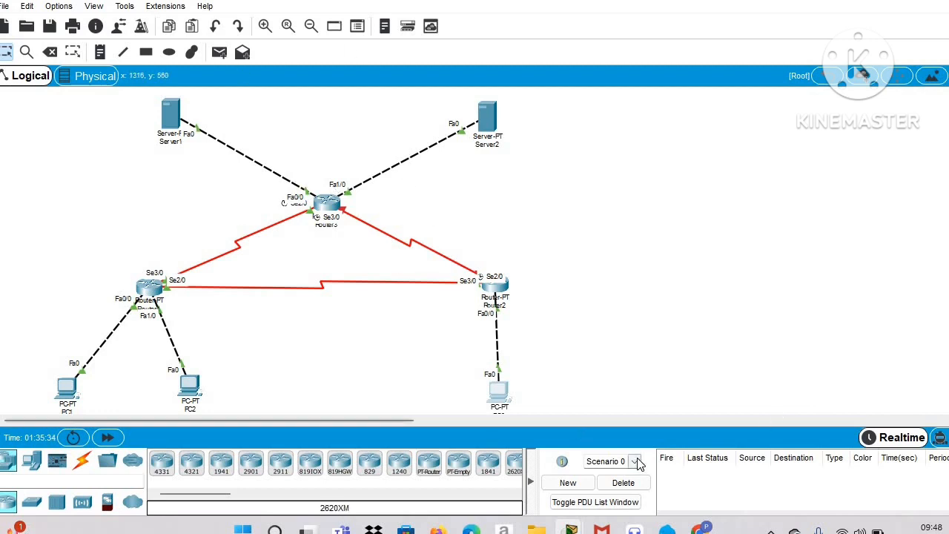
Review Router2's command-line log and Serial3/0 port status, and minimize its window.
click(495, 289)
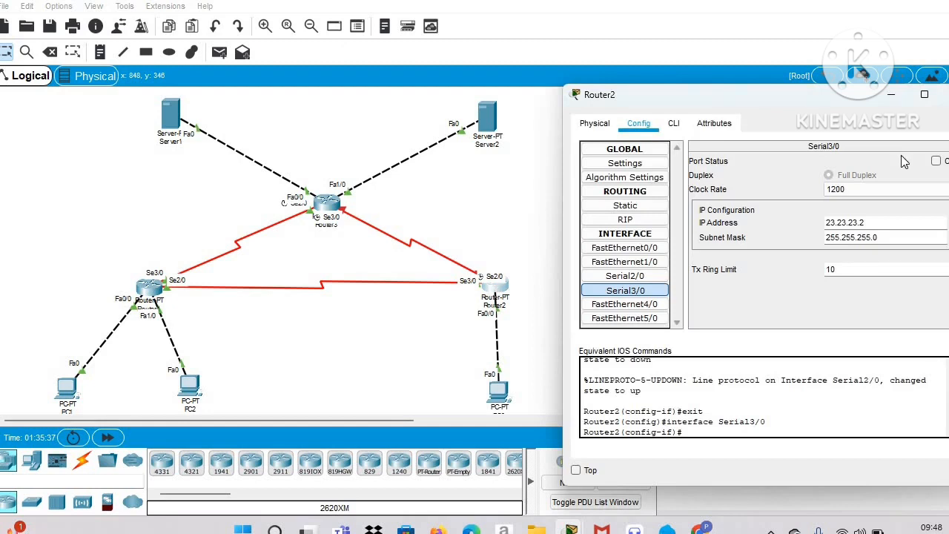
click(673, 123)
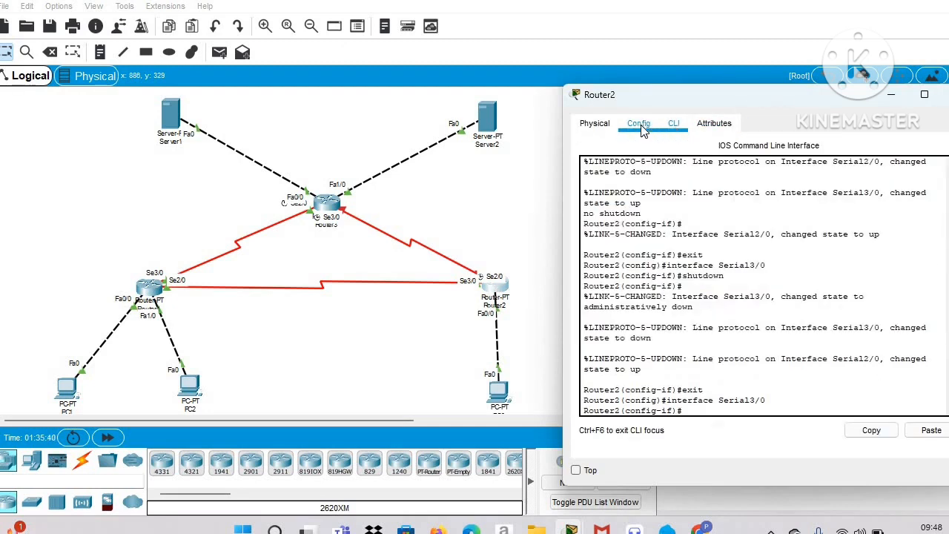
click(639, 125)
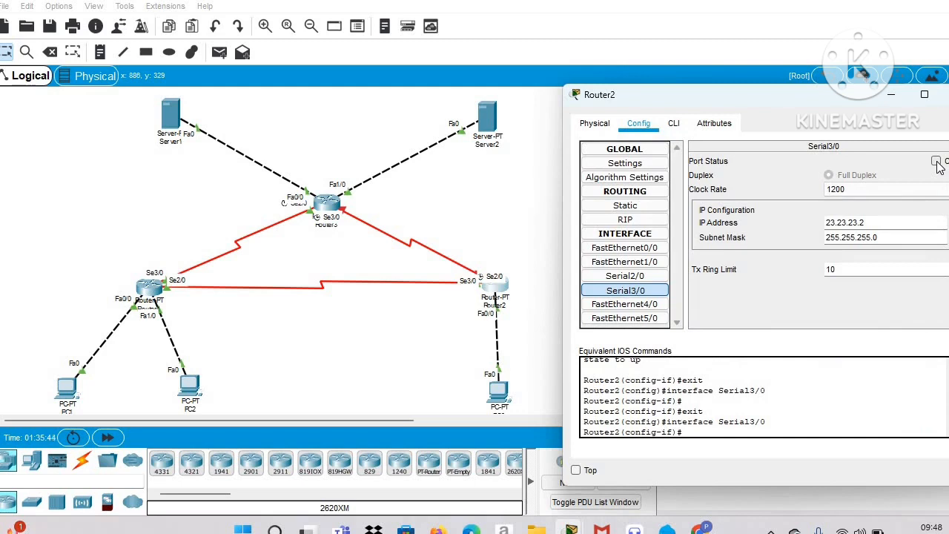
click(890, 98)
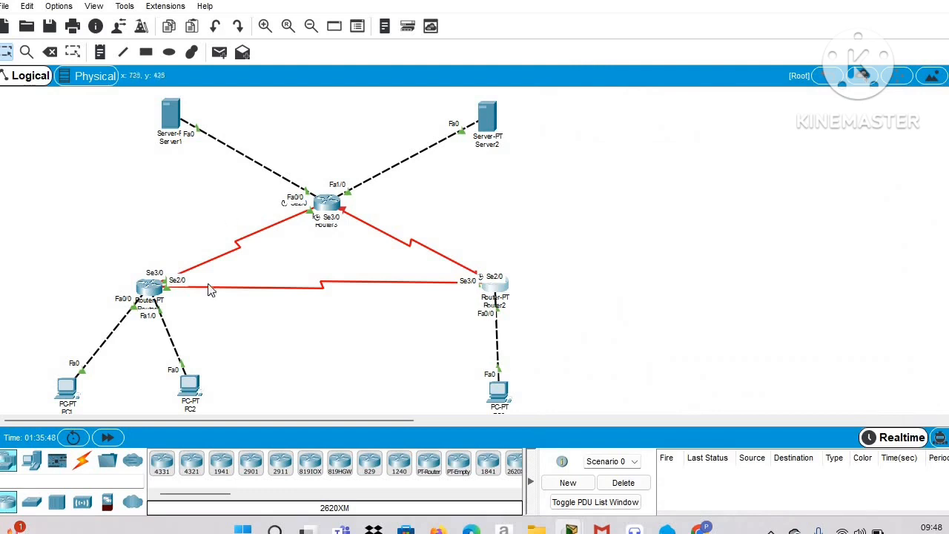